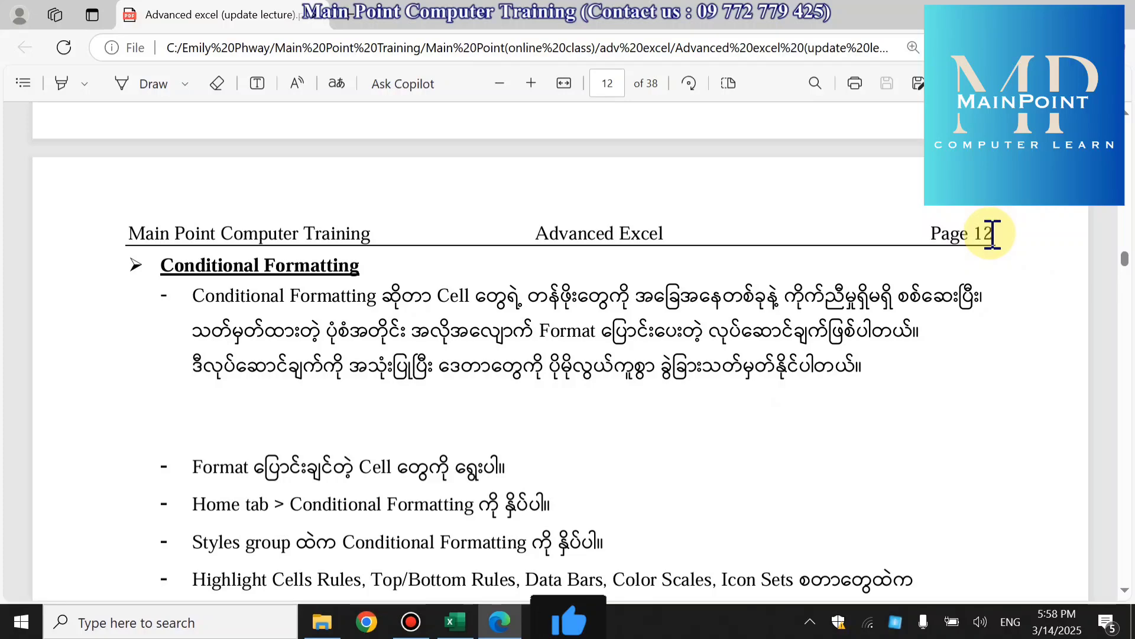
# - Read the Conditional Formatting section of the PDF handout, from the introduction through the Data Bars, Icon Sets and Color Scales examples
pyautogui.scroll(5, 943, 322)
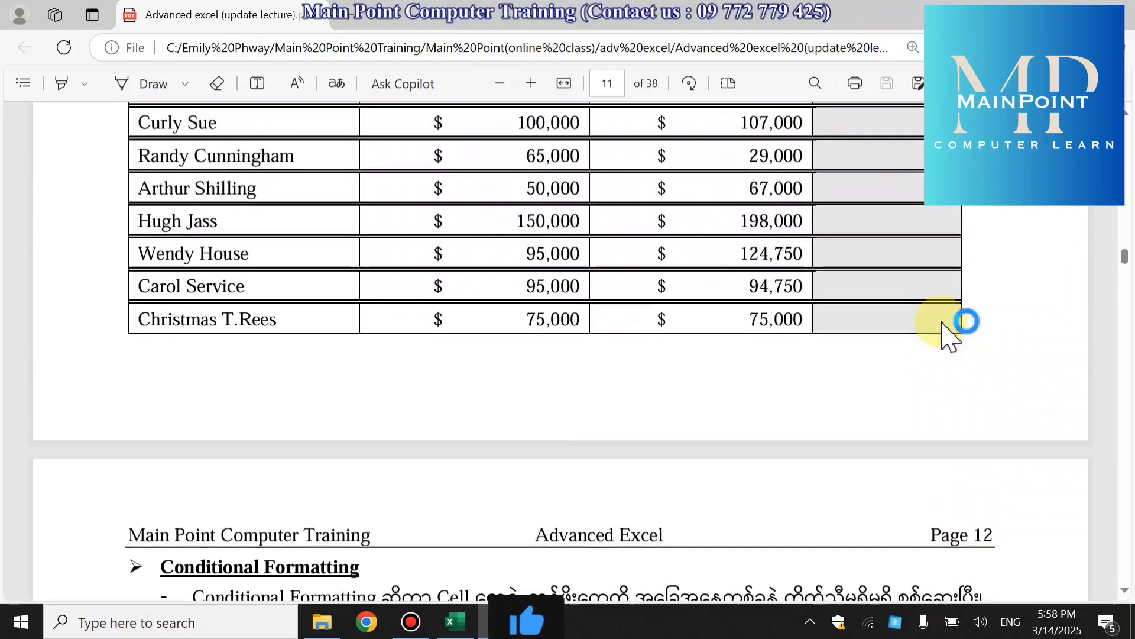
pyautogui.scroll(4, 943, 326)
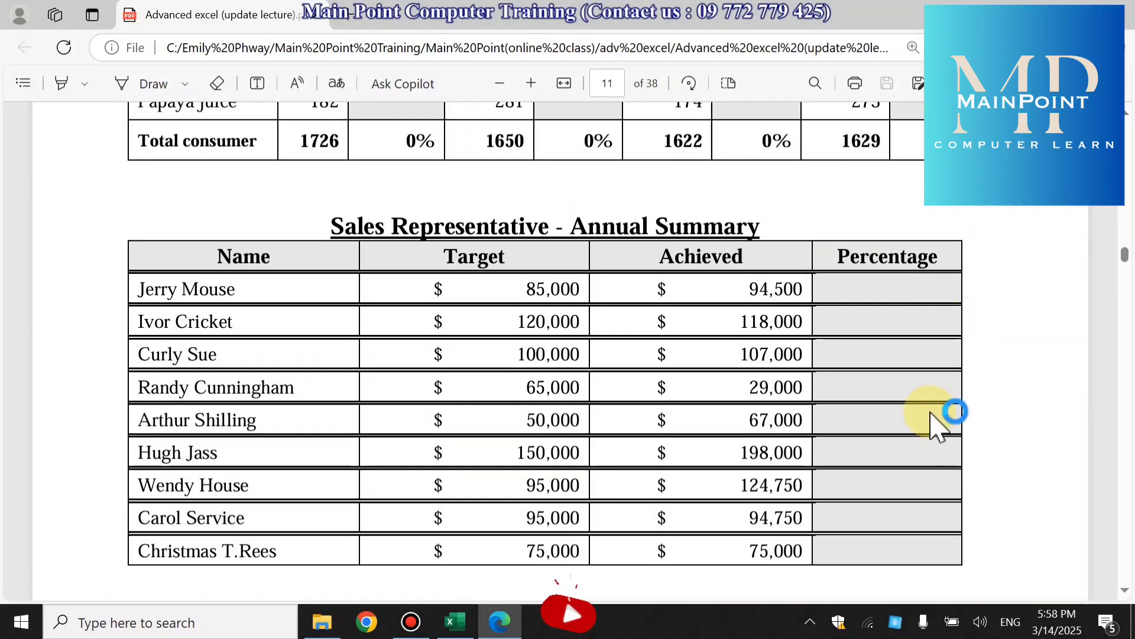
pyautogui.scroll(-7, 931, 414)
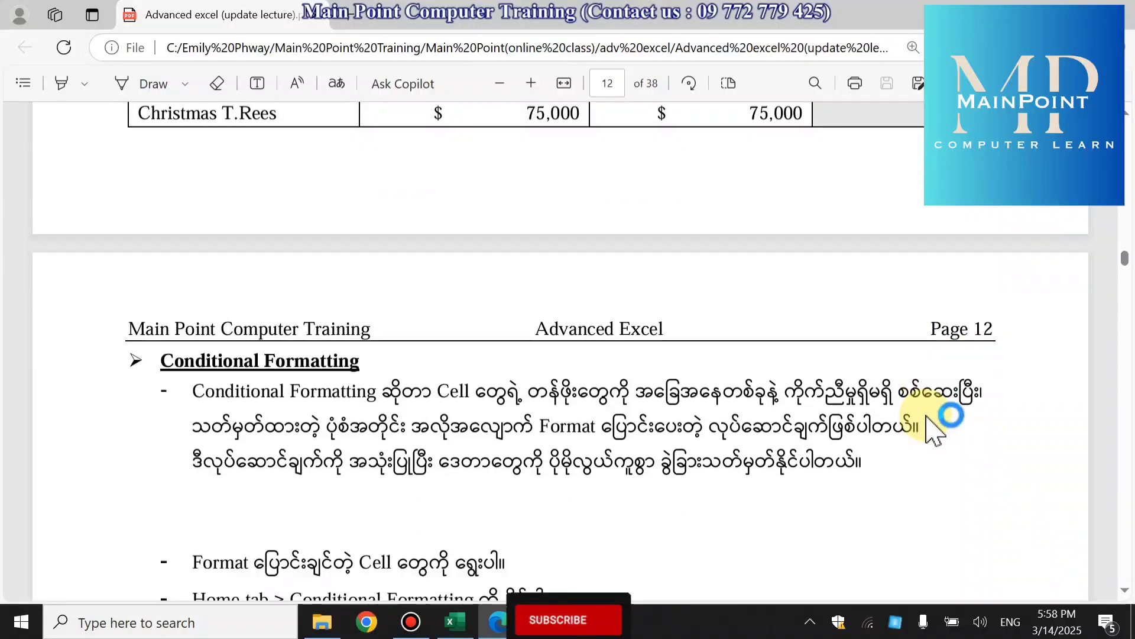
pyautogui.scroll(-2, 935, 430)
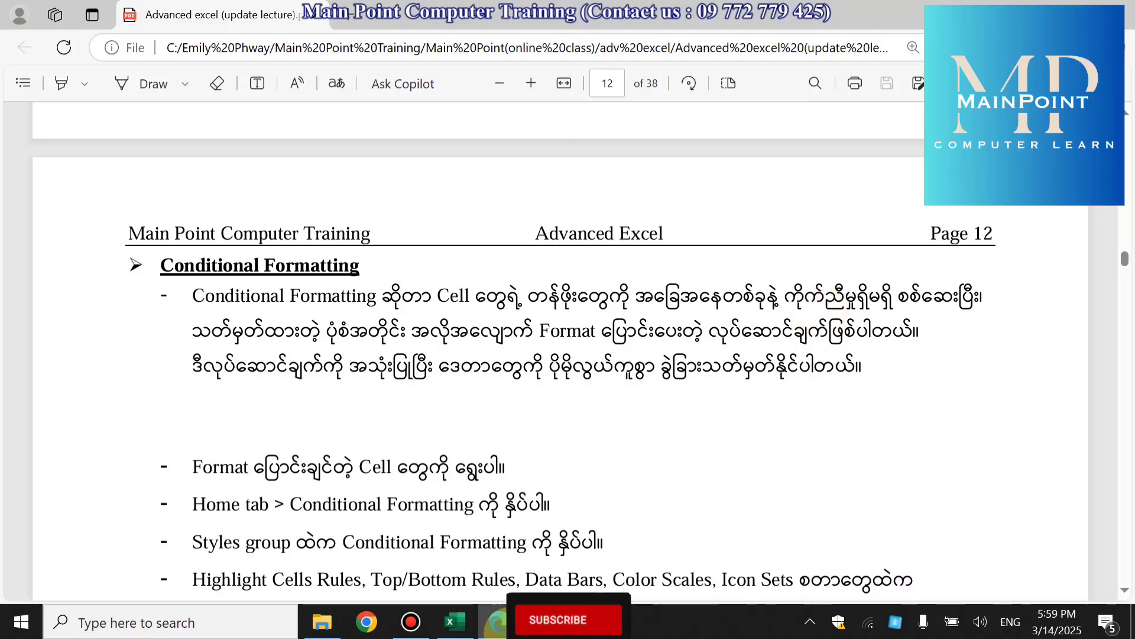
pyautogui.scroll(-5, 482, 507)
pyautogui.scroll(-1, 482, 507)
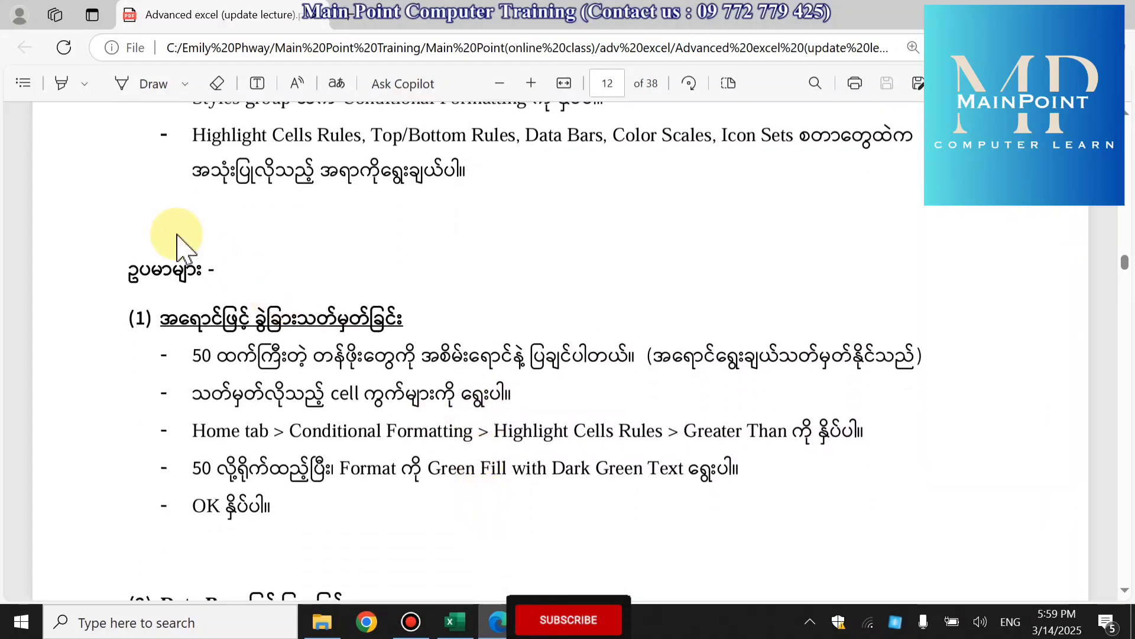
pyautogui.scroll(-4, 433, 313)
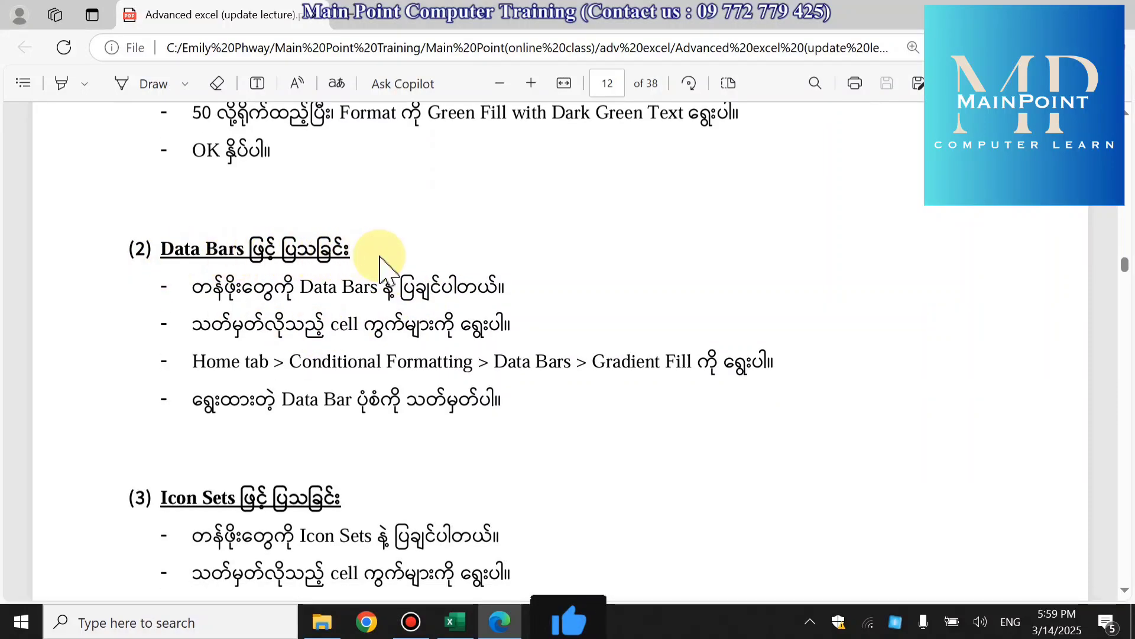
pyautogui.scroll(-3, 467, 467)
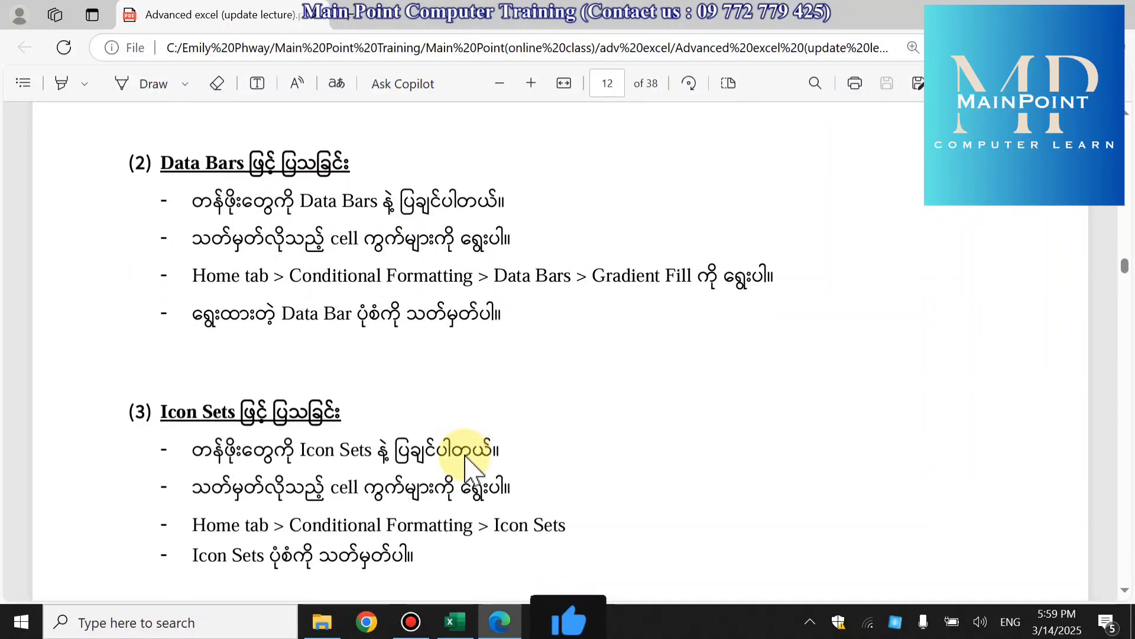
pyautogui.scroll(-5, 490, 356)
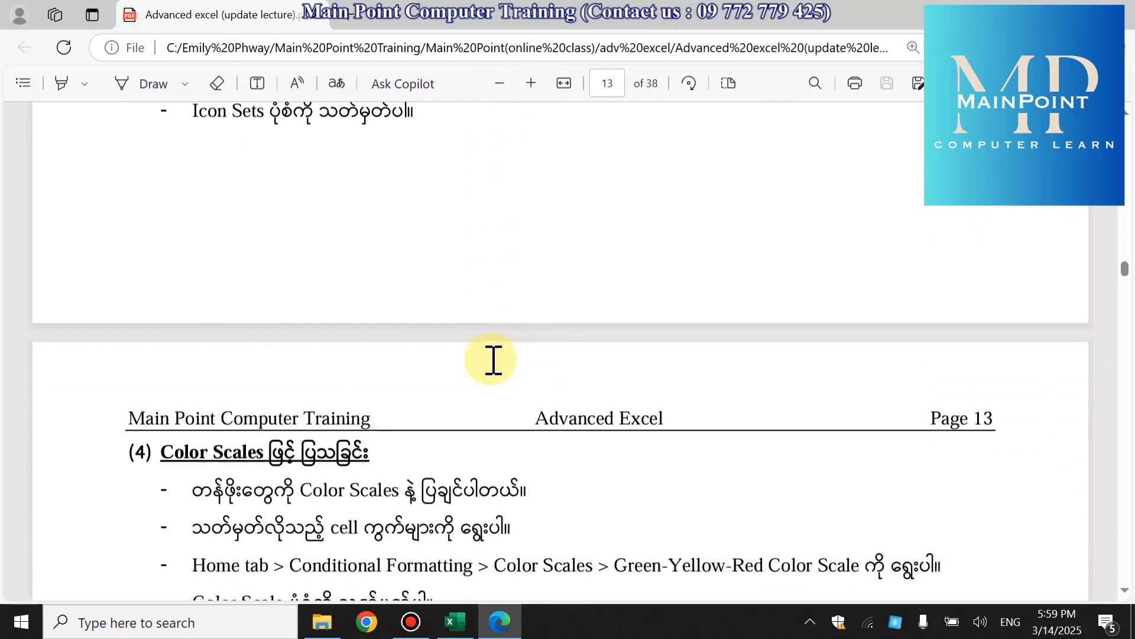
pyautogui.scroll(-3, 493, 359)
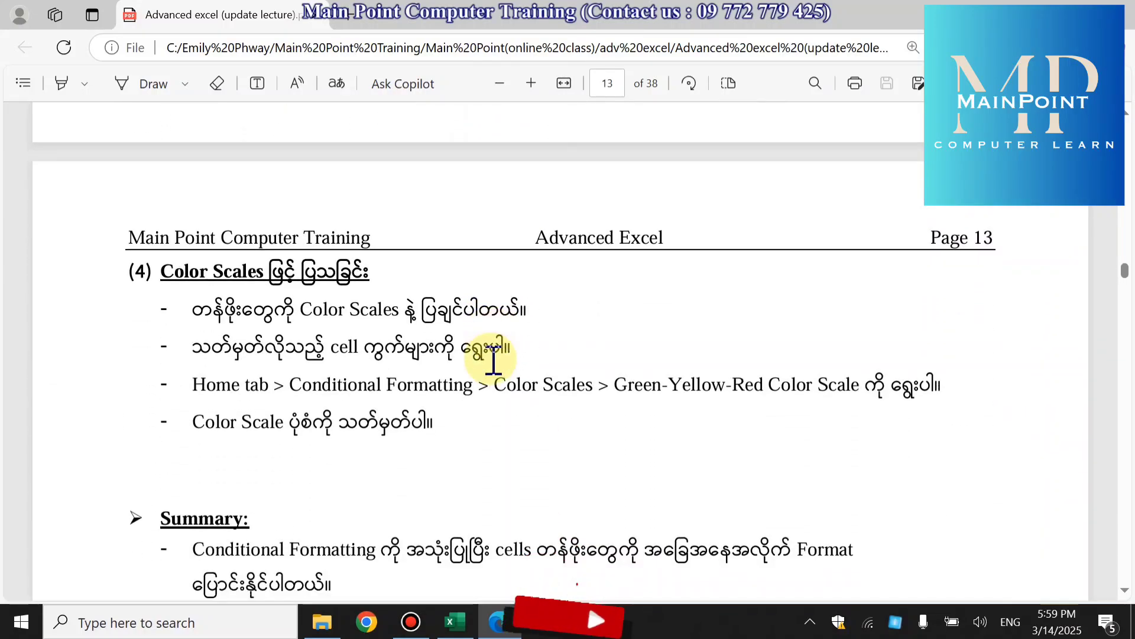
pyautogui.scroll(14, 494, 359)
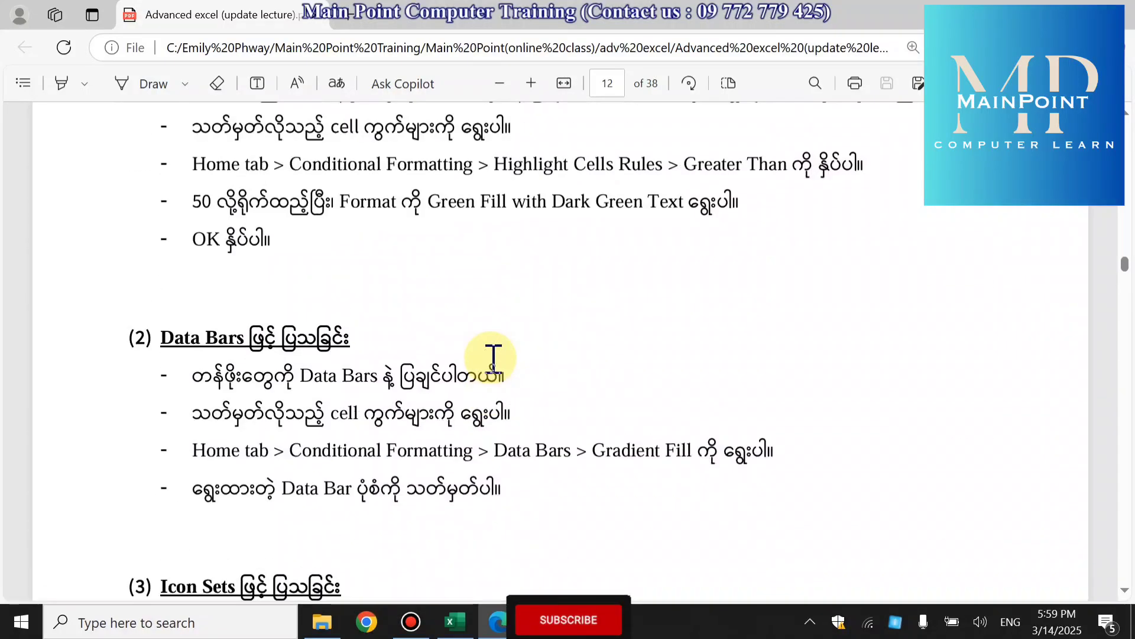
pyautogui.scroll(2, 493, 357)
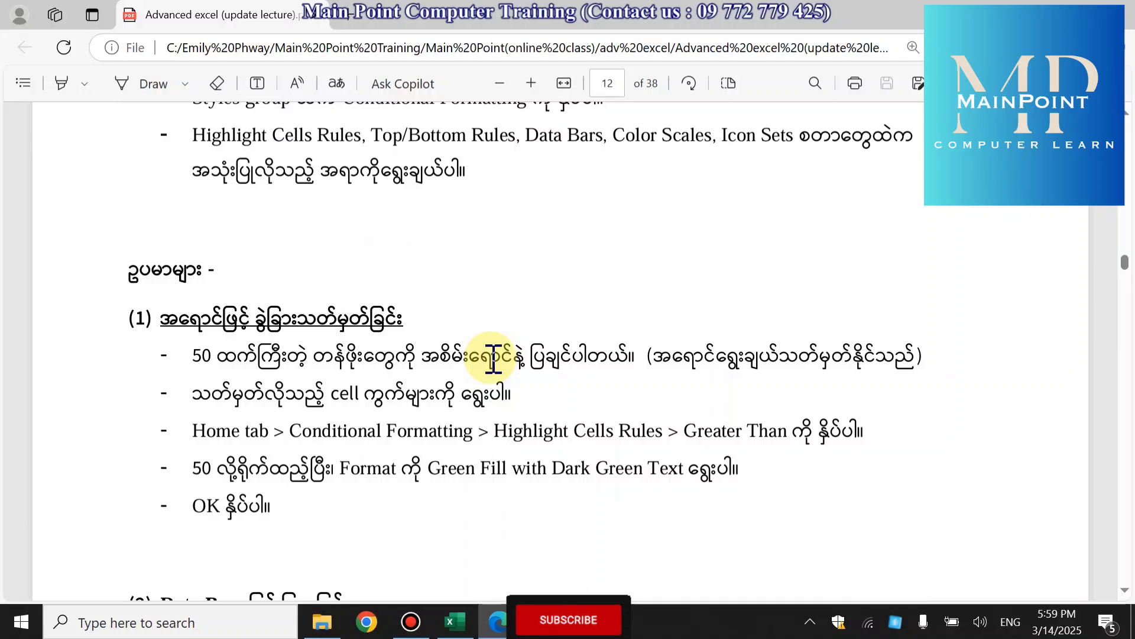
pyautogui.scroll(-2, 494, 359)
# - Switch to the Excel workbook and open the conditional format sheet with the table of students' exam marks
pyautogui.click(455, 621)
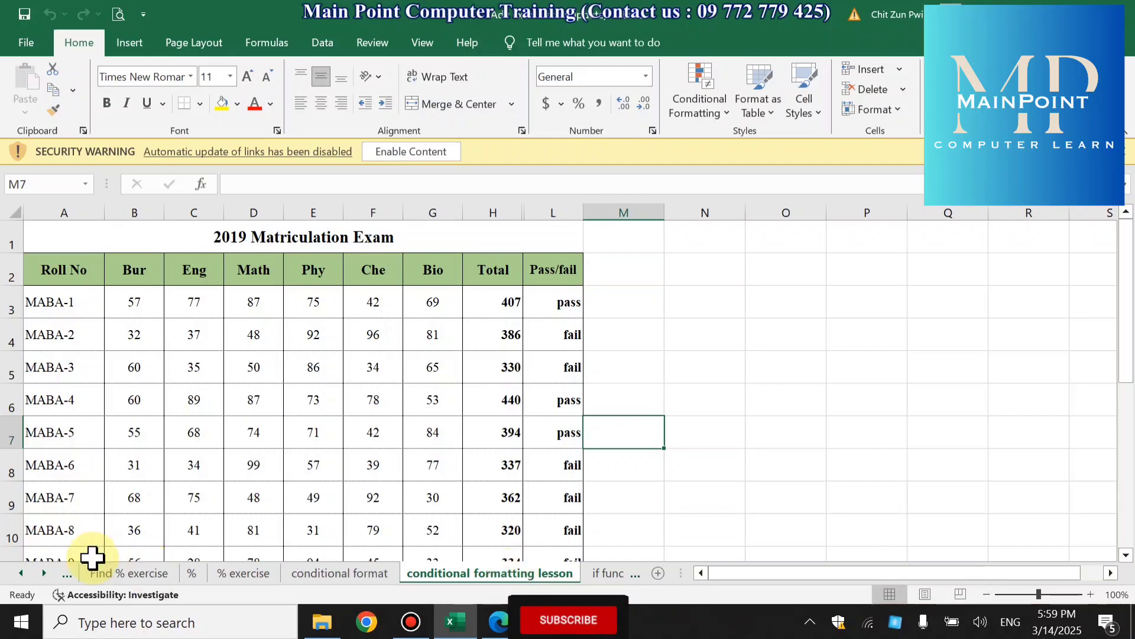
pyautogui.click(367, 573)
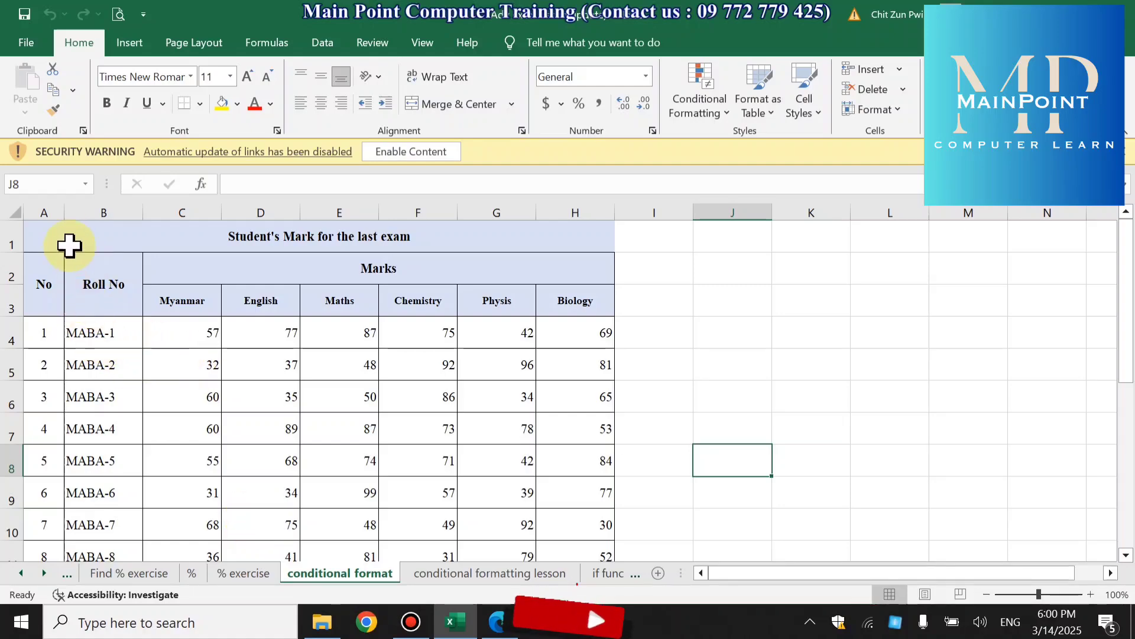
pyautogui.click(1091, 594)
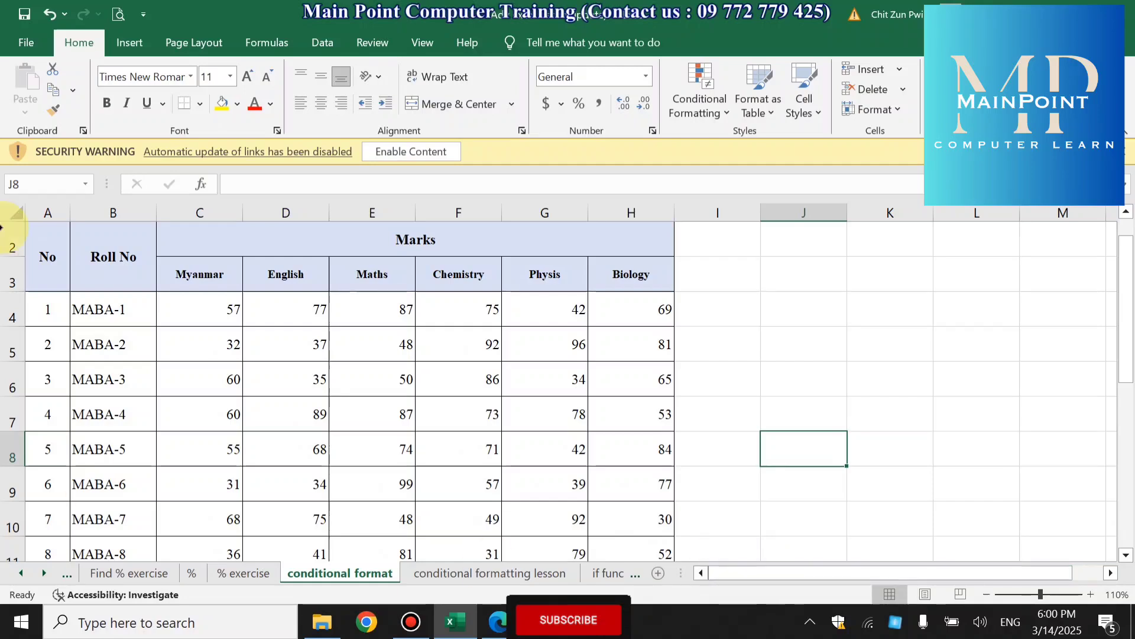
pyautogui.scroll(1, 512, 319)
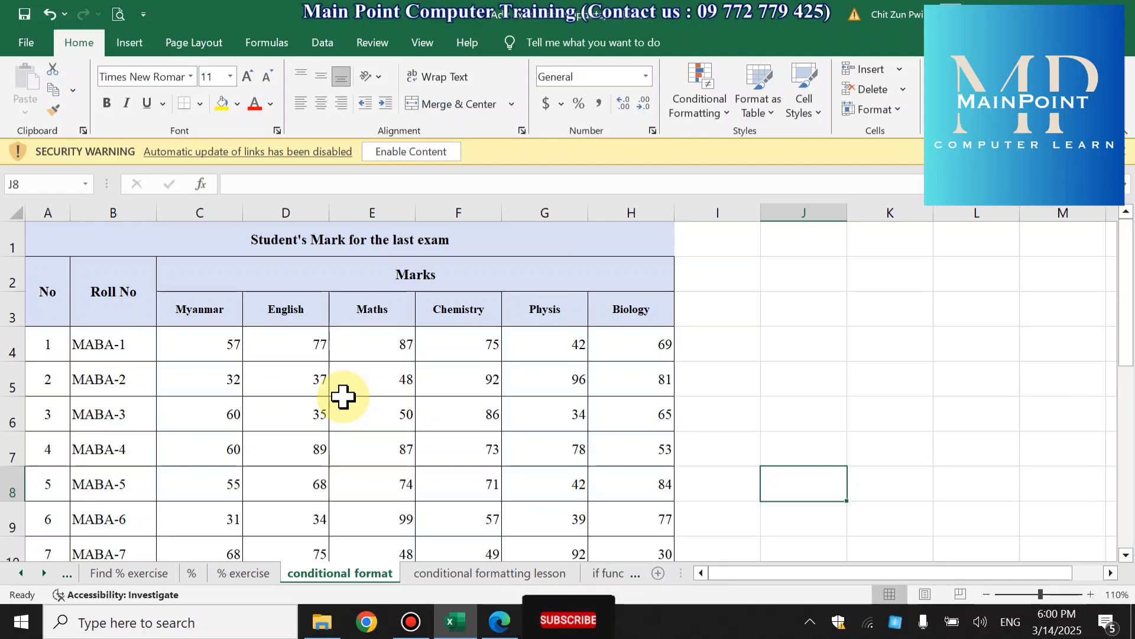
# - Return to the PDF handout in Edge and review the general procedure for applying Conditional Formatting
pyautogui.click(499, 620)
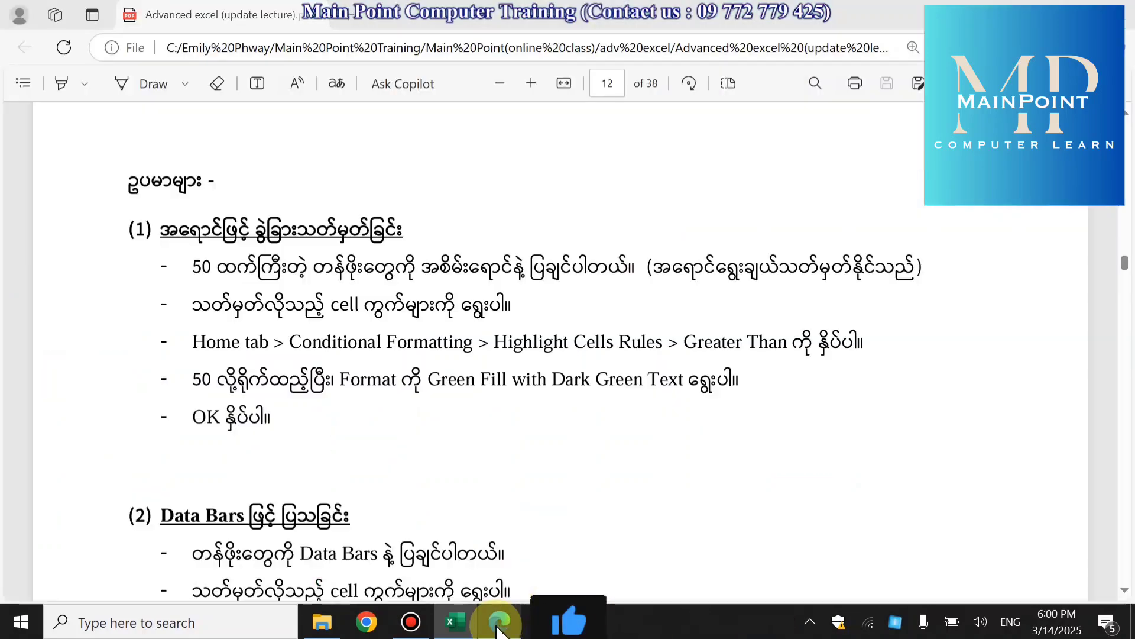
pyautogui.scroll(4, 408, 476)
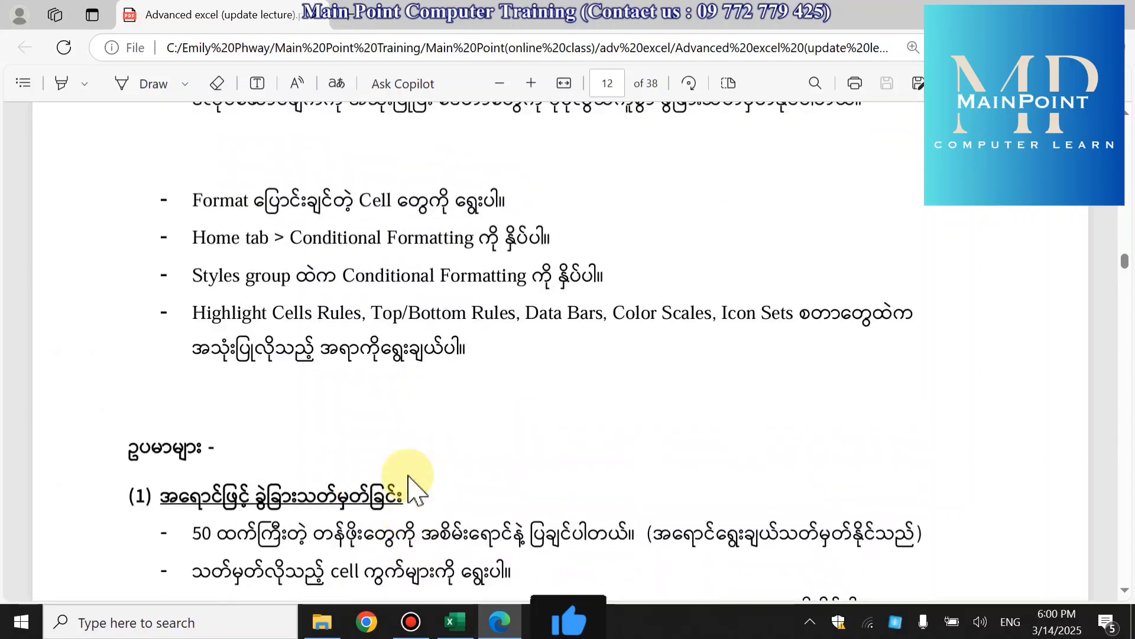
pyautogui.scroll(2, 417, 473)
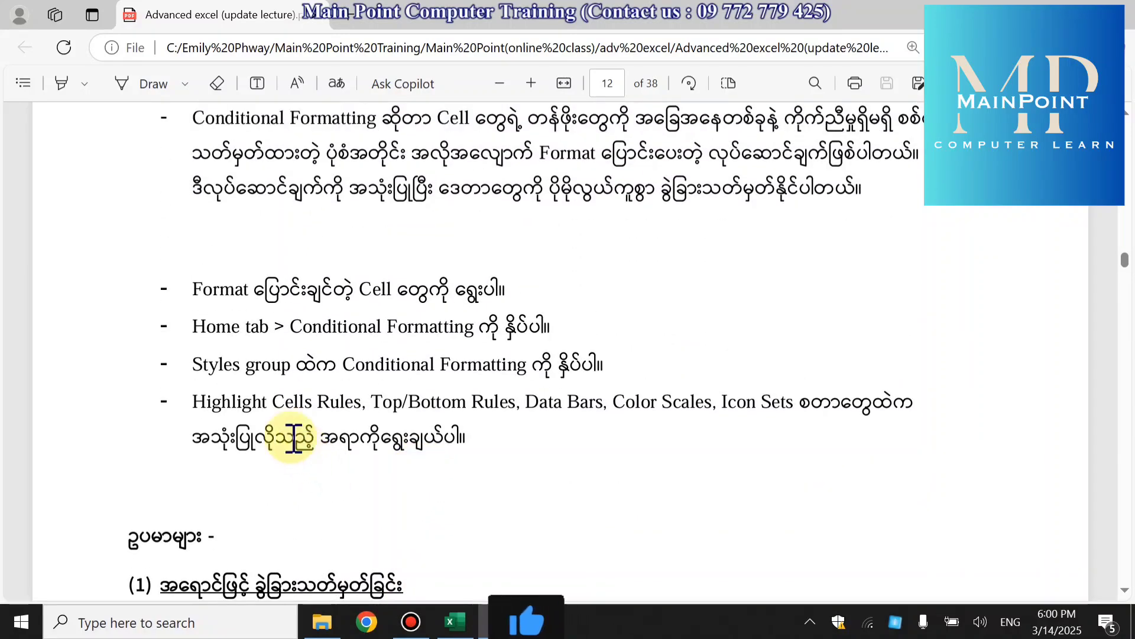
pyautogui.scroll(-2, 300, 431)
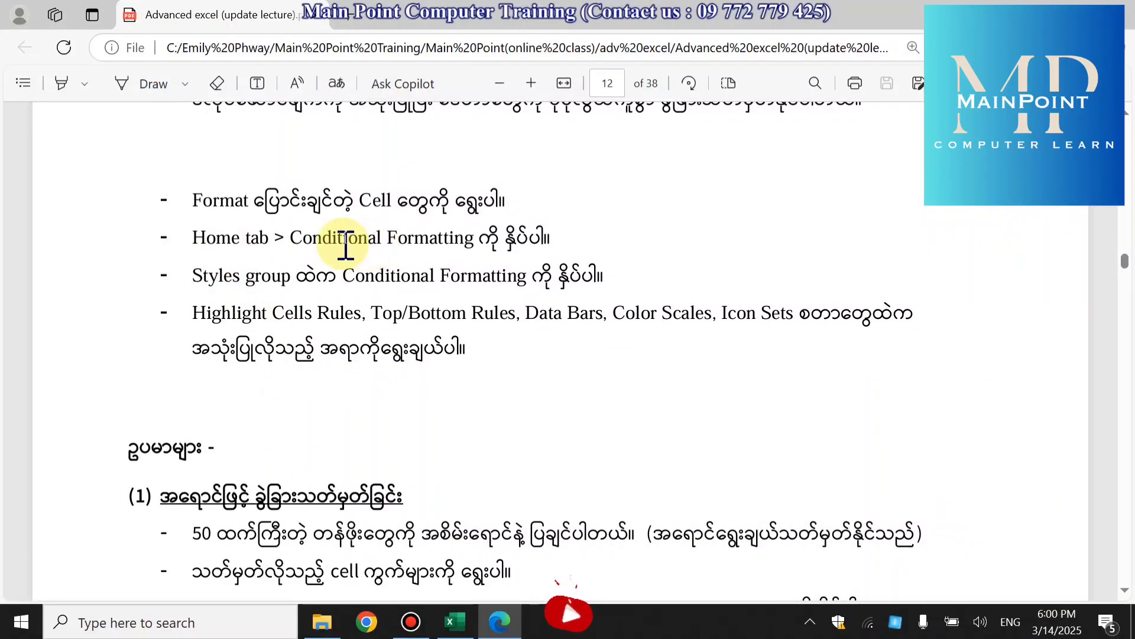
# - Switch to Excel and look through the Conditional Formatting rule categories, from Highlight Cells Rules to Icon Sets
pyautogui.click(454, 621)
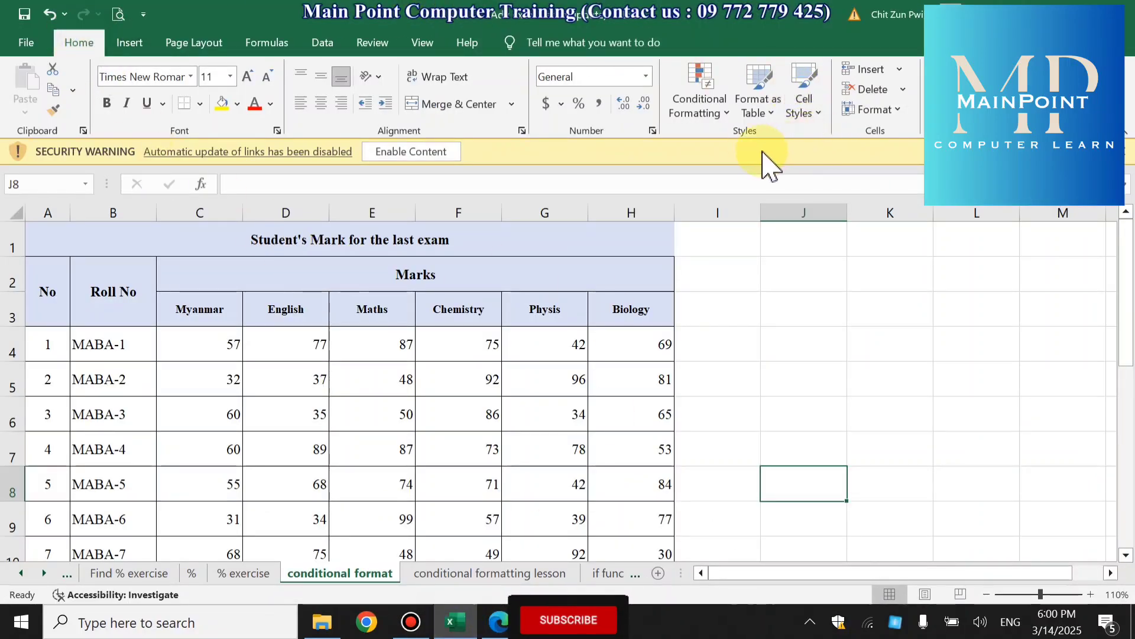
pyautogui.click(713, 113)
pyautogui.moveTo(726, 143)
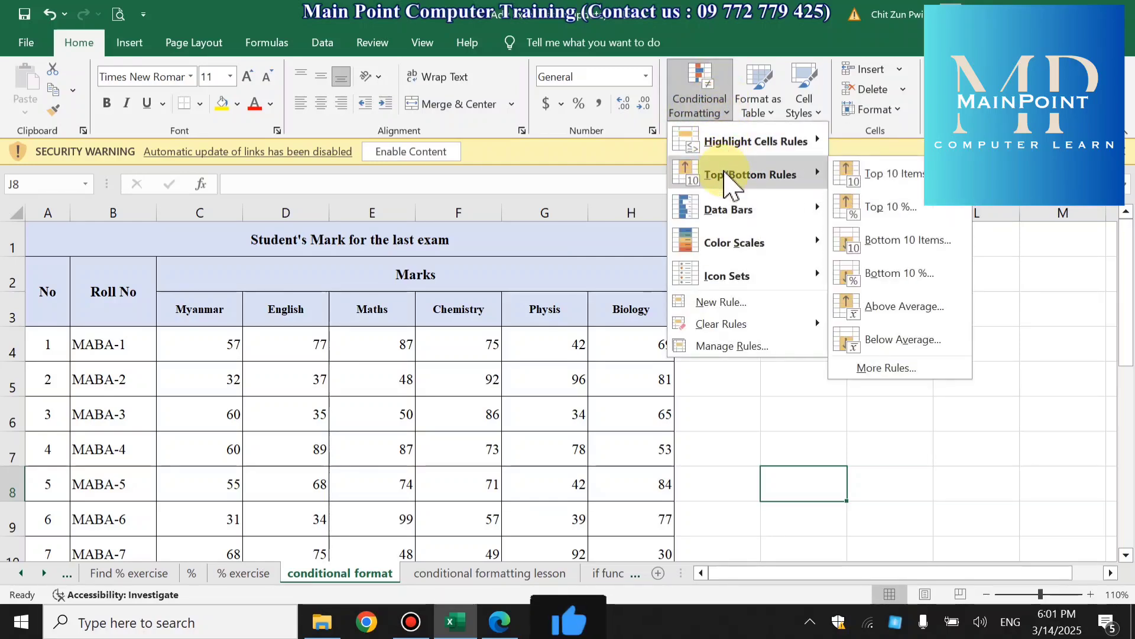
pyautogui.moveTo(727, 212)
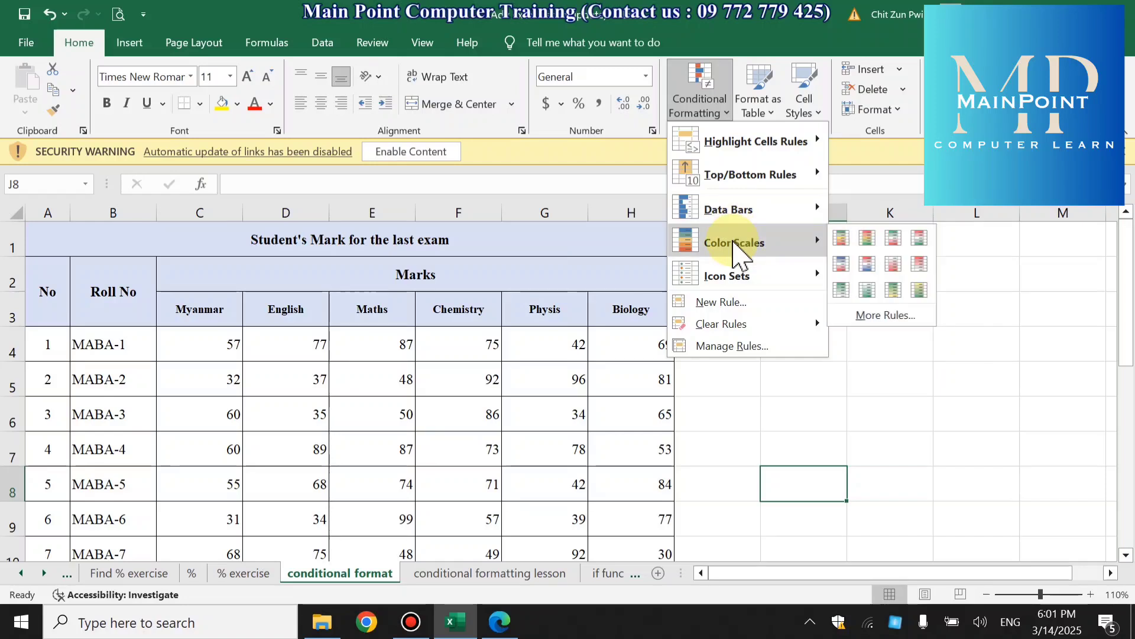
pyautogui.moveTo(733, 277)
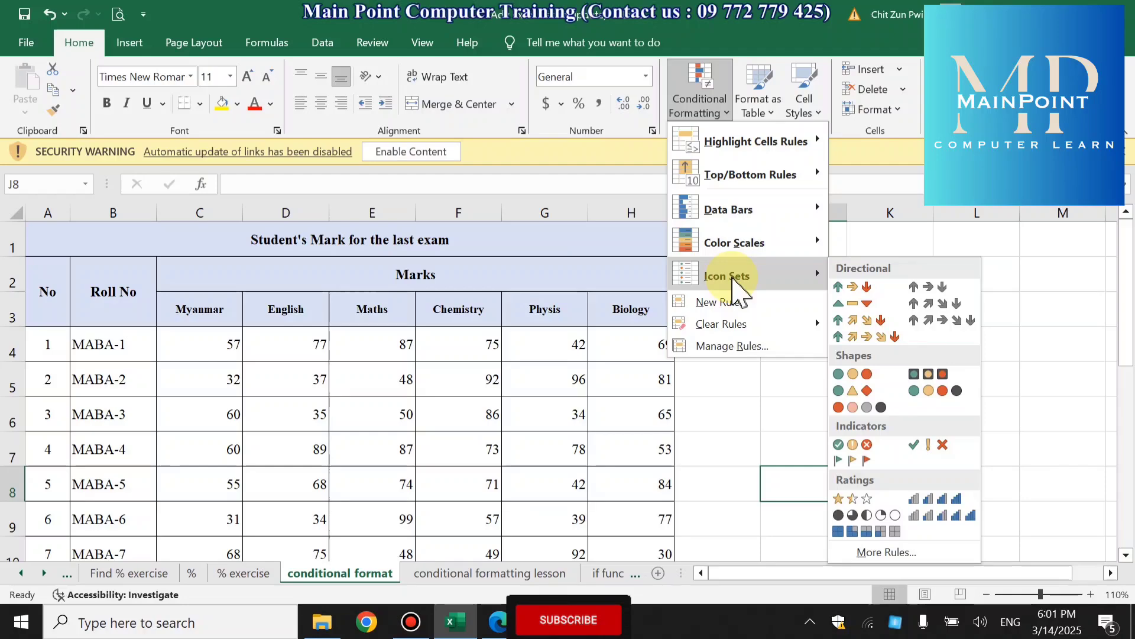
pyautogui.click(540, 512)
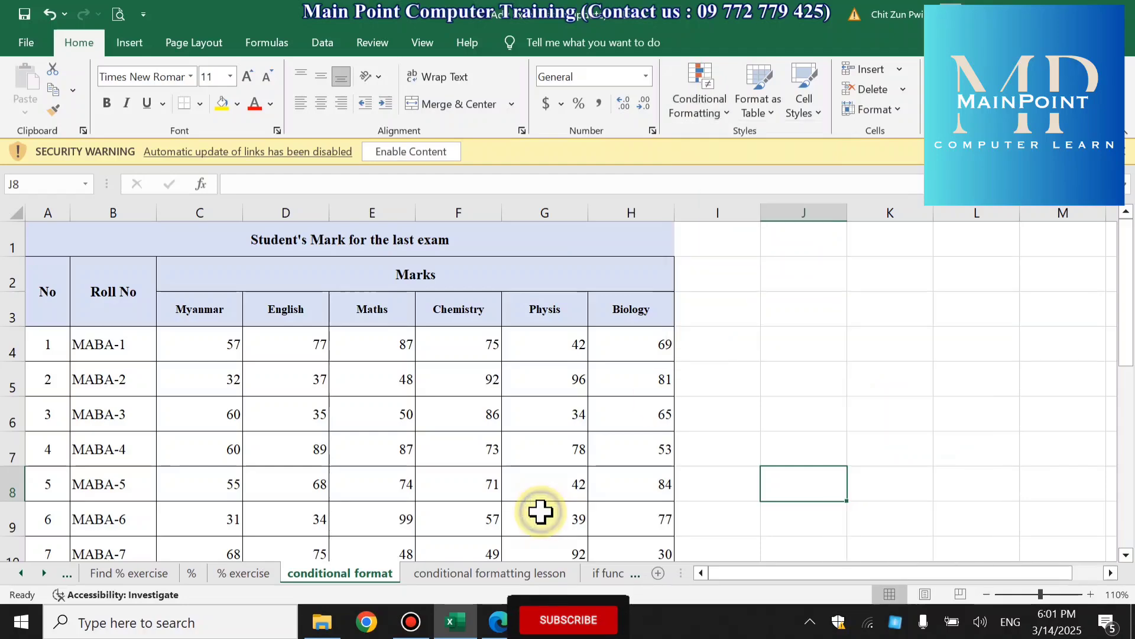
# - Switch back to the PDF handout in Edge and read the first example, highlighting values greater than 50 in green
pyautogui.click(492, 631)
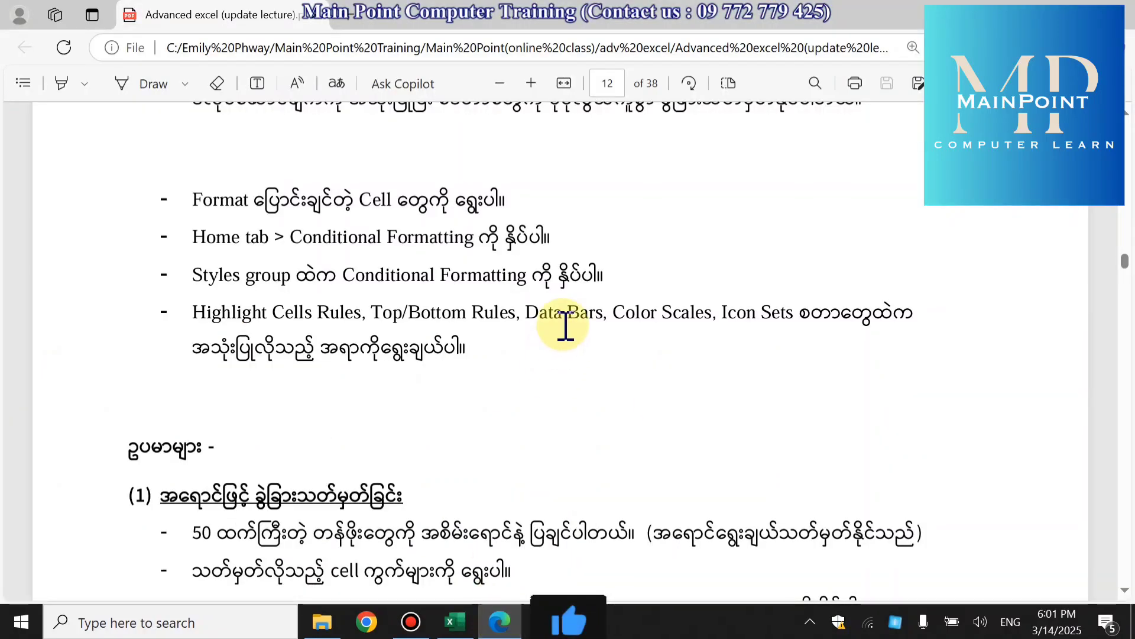
pyautogui.scroll(-3, 564, 325)
pyautogui.scroll(-6, 564, 327)
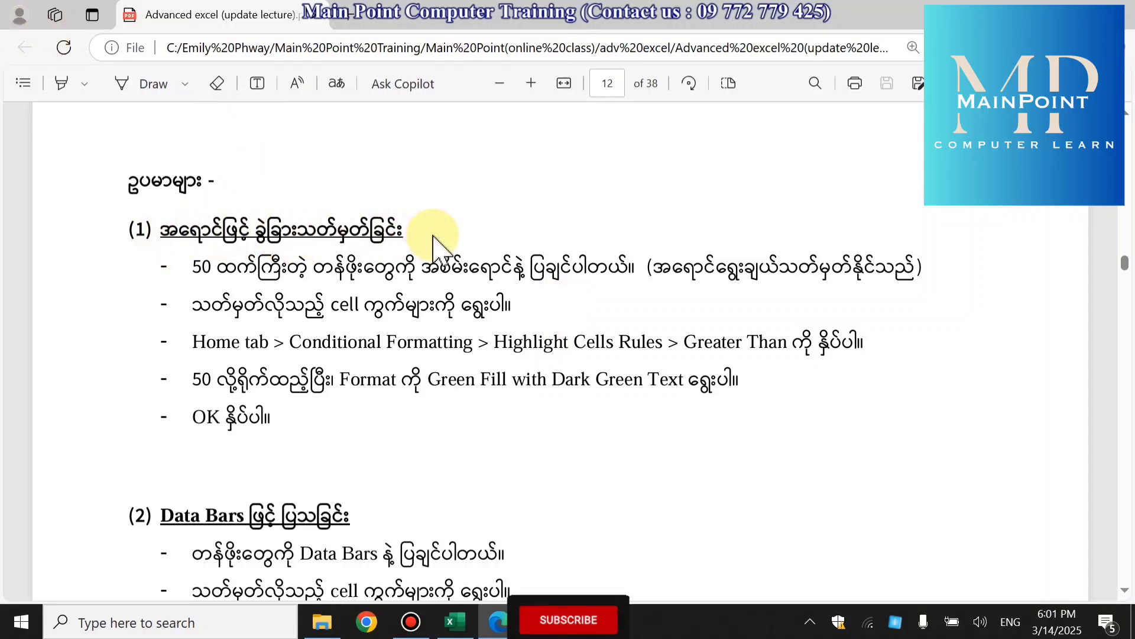
pyautogui.scroll(-1, 410, 275)
pyautogui.scroll(-3, 409, 275)
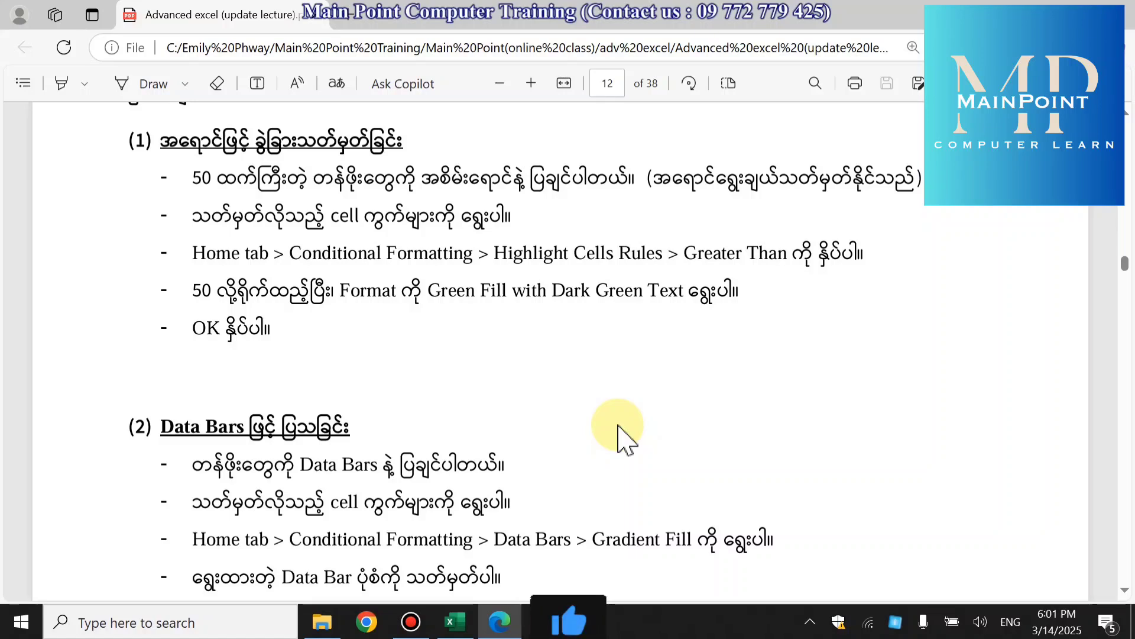
# - Set the Excel worksheet zoom to 120% and return to the PDF handout to review the Summary section and its marks table
pyautogui.click(455, 621)
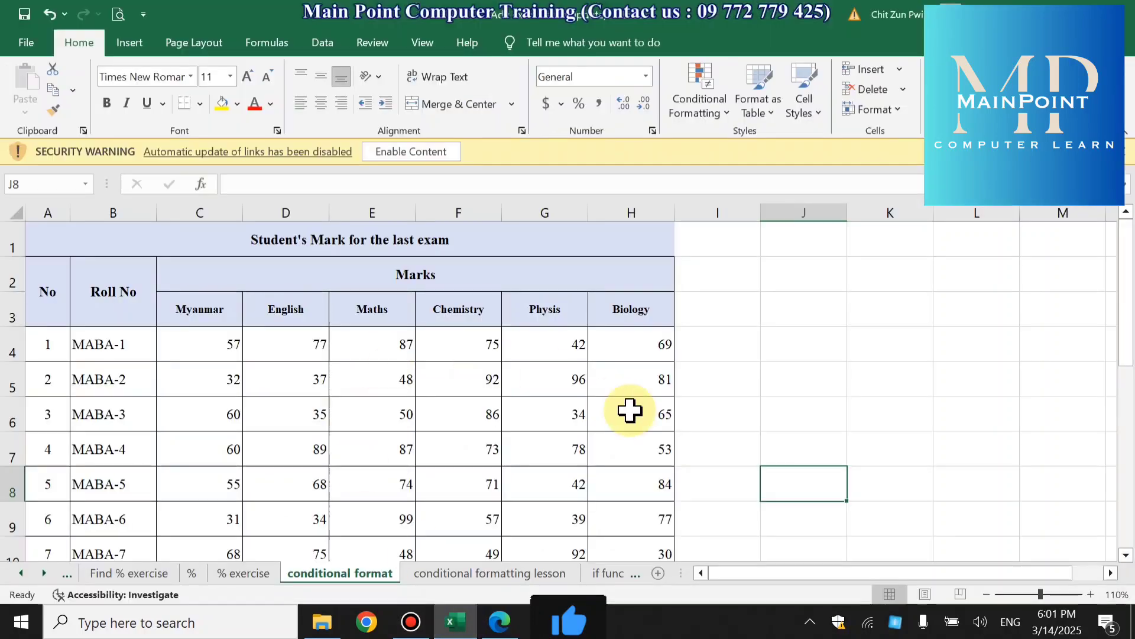
pyautogui.click(1089, 594)
pyautogui.click(500, 621)
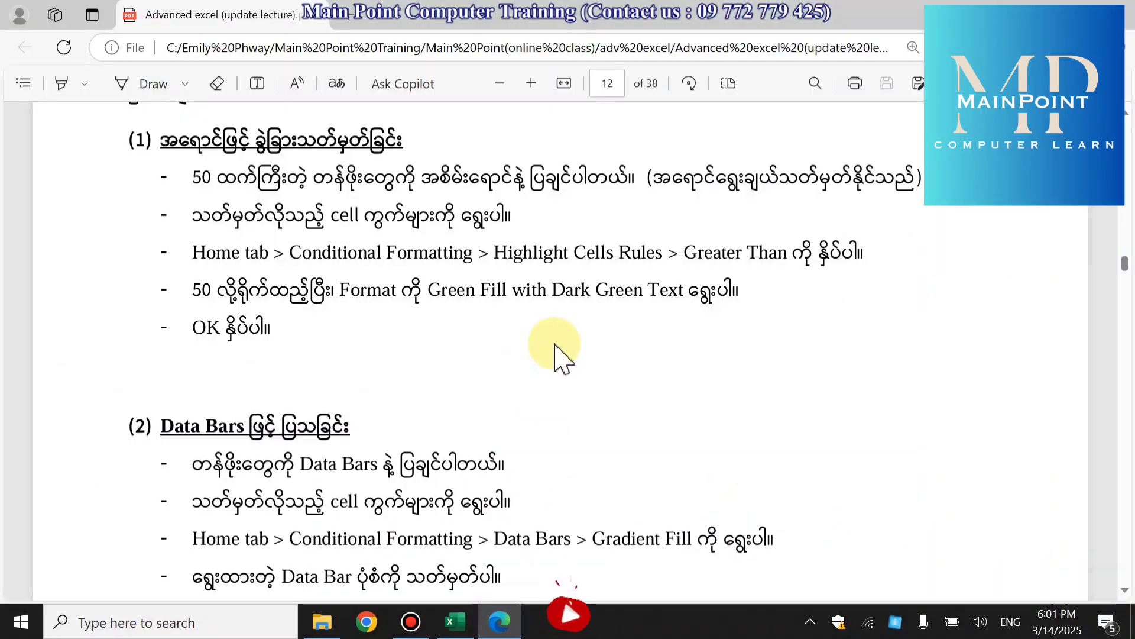
pyautogui.scroll(-6, 556, 355)
pyautogui.scroll(-12, 555, 355)
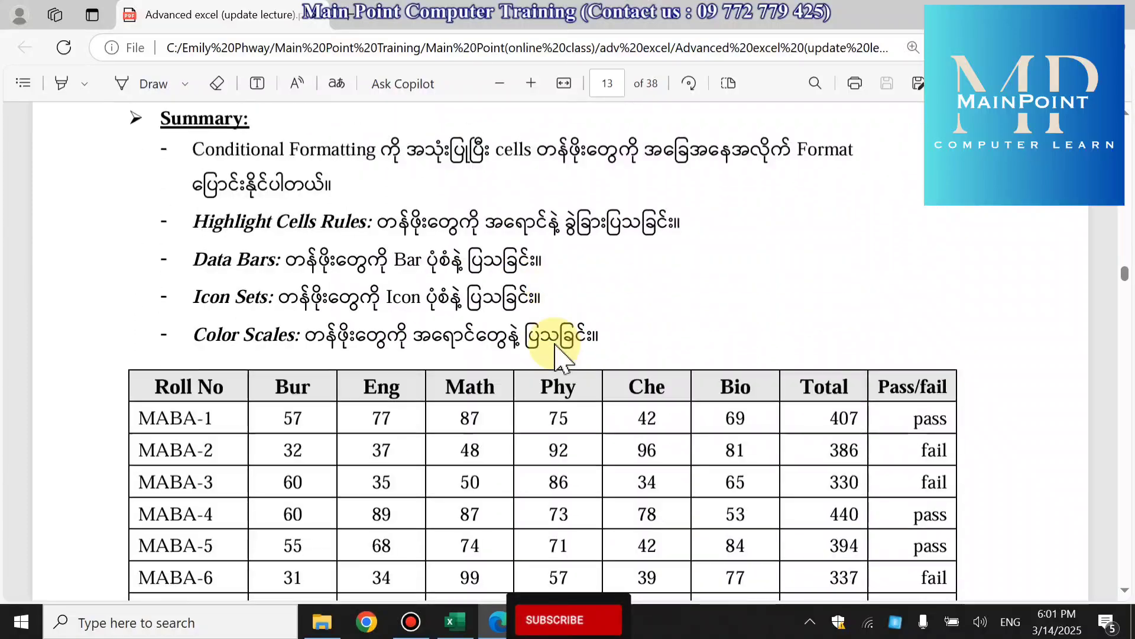
pyautogui.scroll(-3, 558, 350)
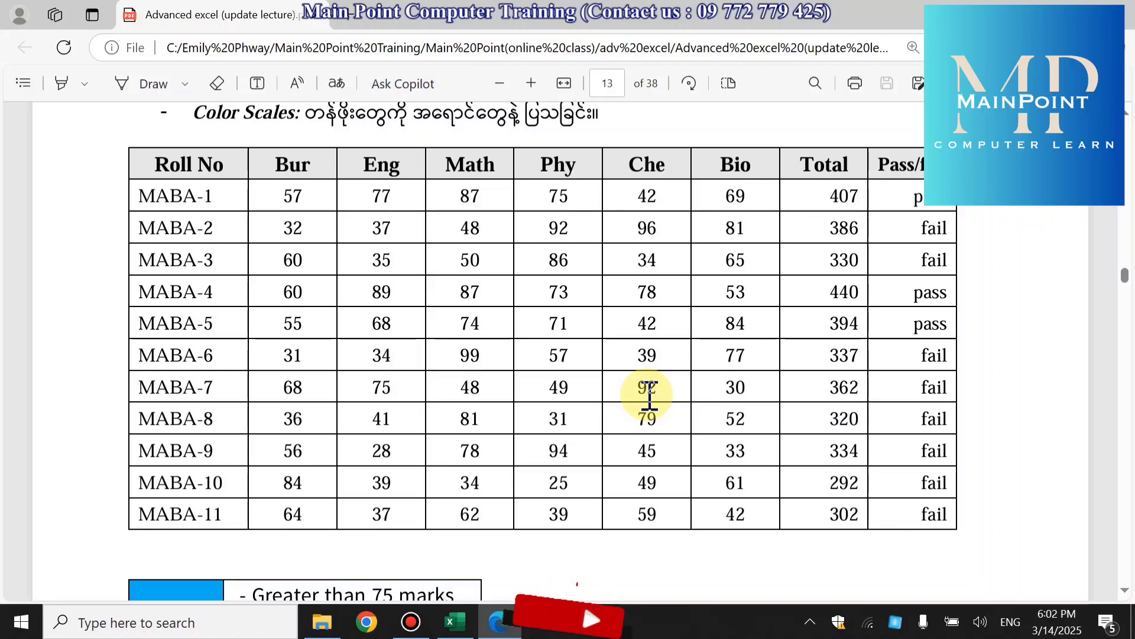
# - Switch to Excel and examine the students' marks table on the conditional format sheet from its headings to the last row
pyautogui.click(455, 621)
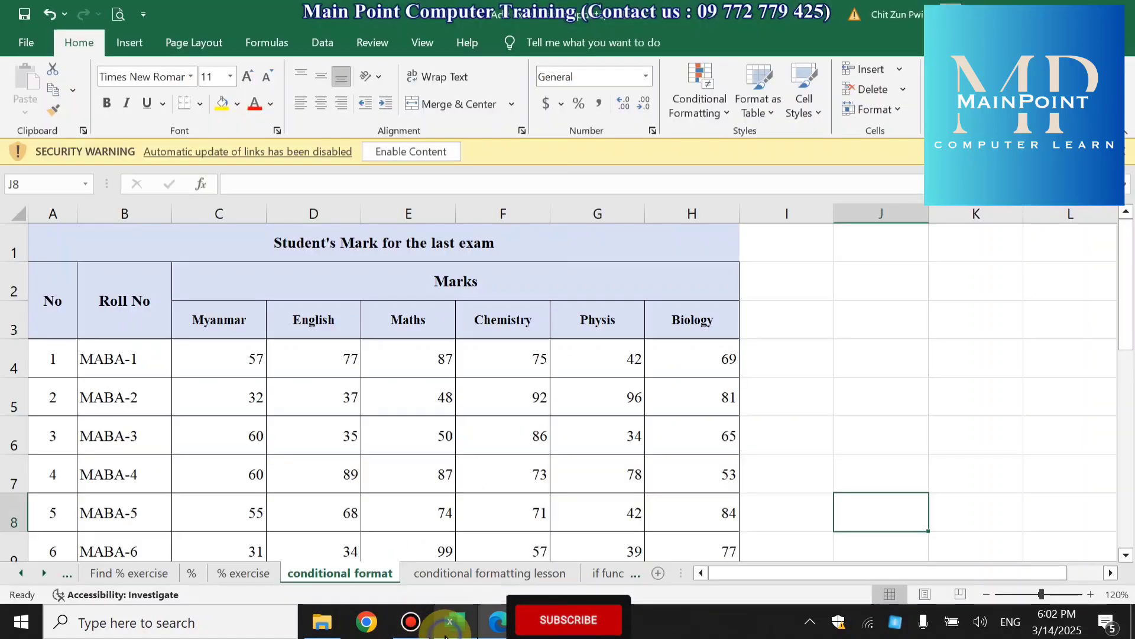
pyautogui.scroll(-3, 443, 462)
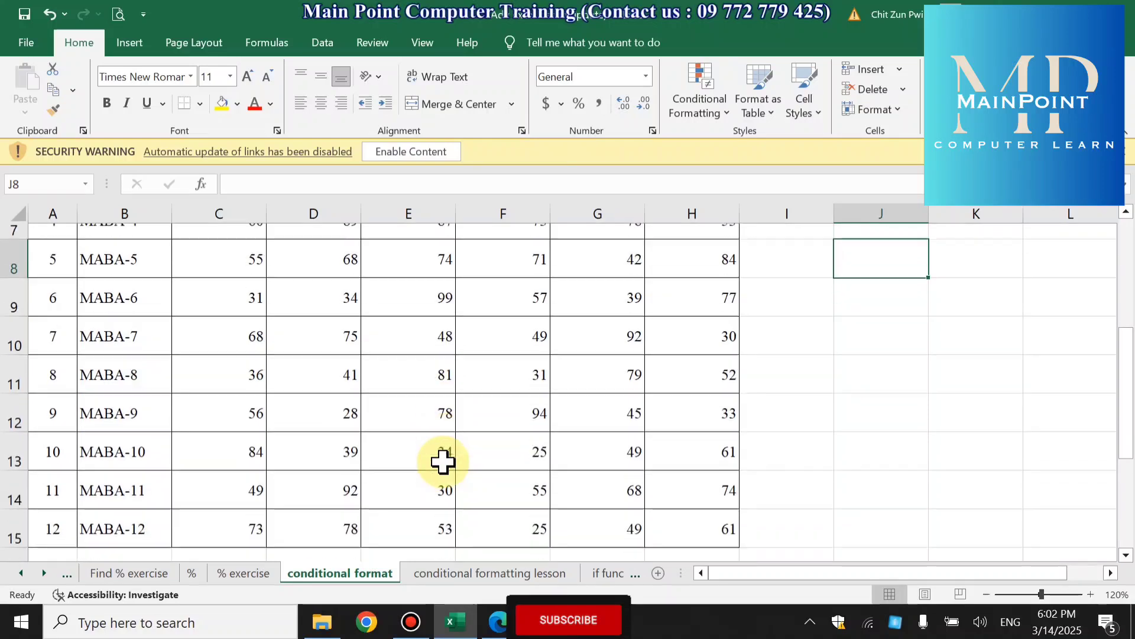
pyautogui.scroll(3, 443, 462)
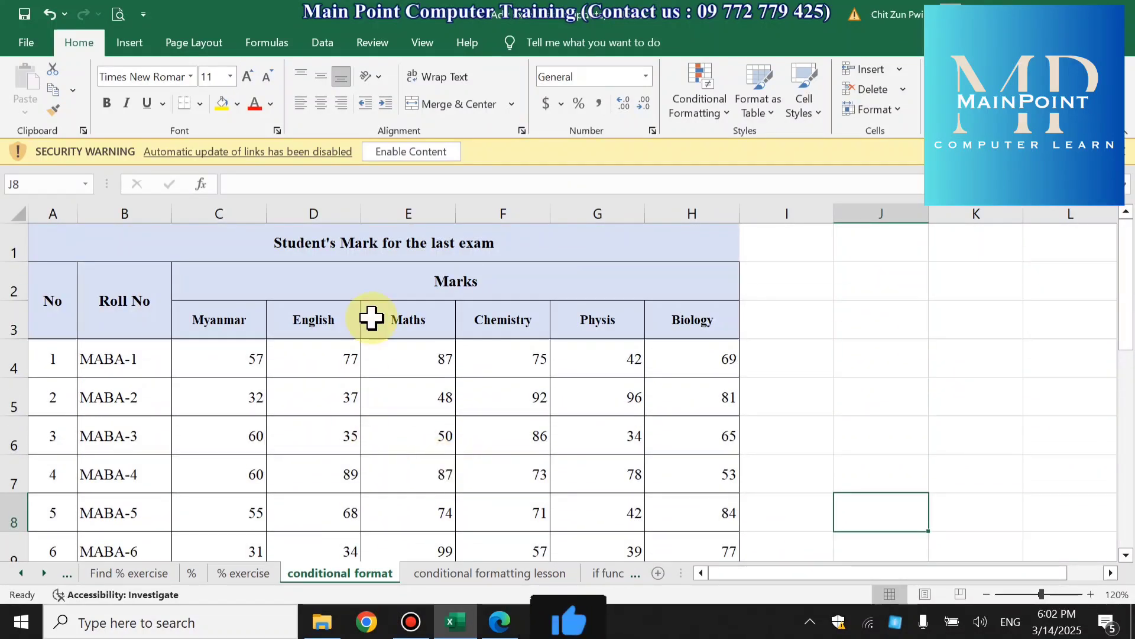
pyautogui.scroll(-3, 372, 318)
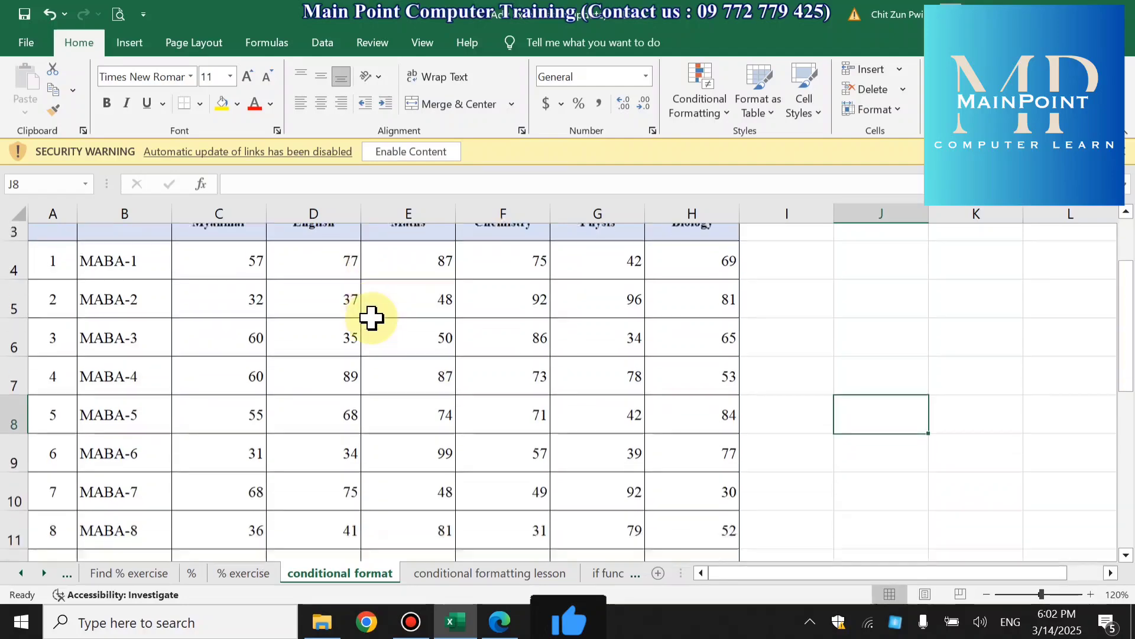
# - Switch to the PDF handout in Edge and underline in red the green-color wording, the over-50 condition and Highlight Cells Rules in example (1)
pyautogui.scroll(3, 372, 318)
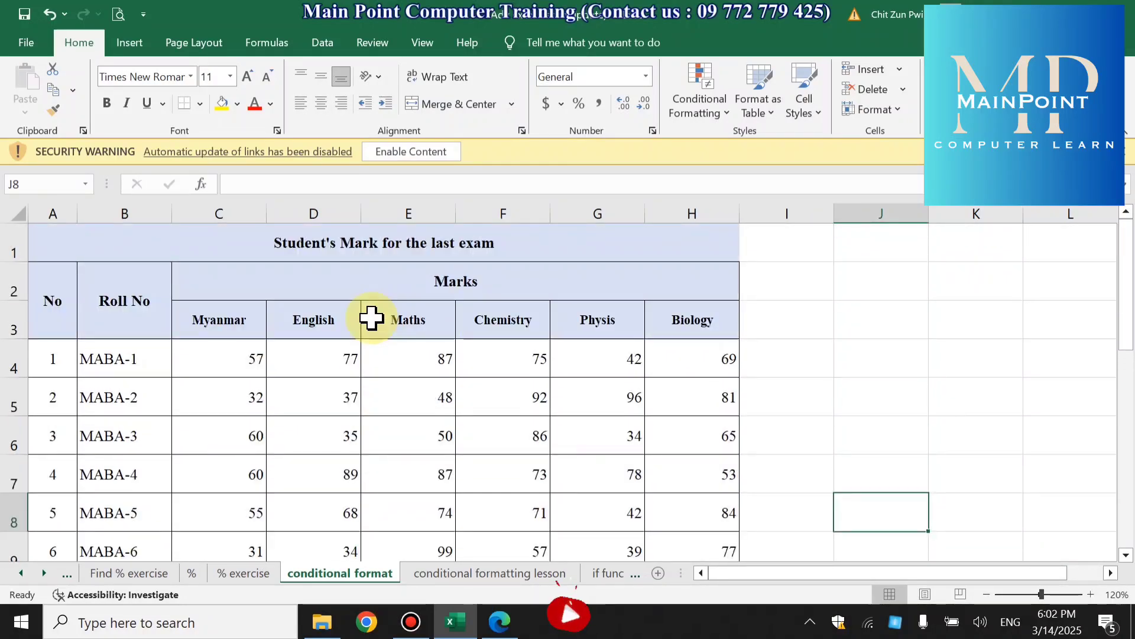
pyautogui.click(500, 621)
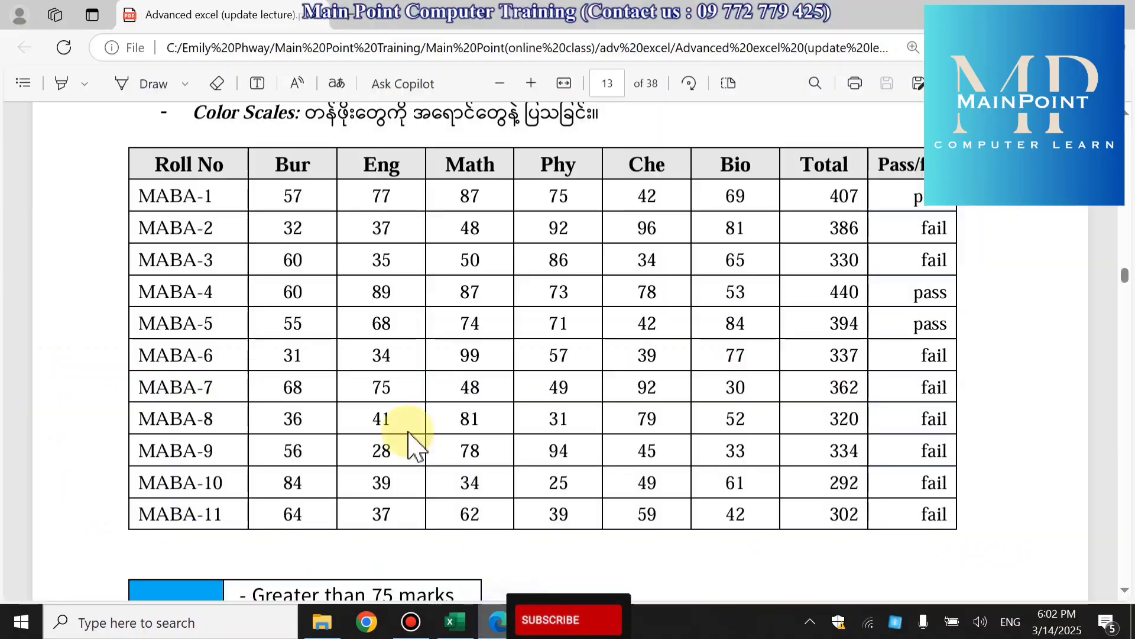
pyautogui.scroll(10, 414, 444)
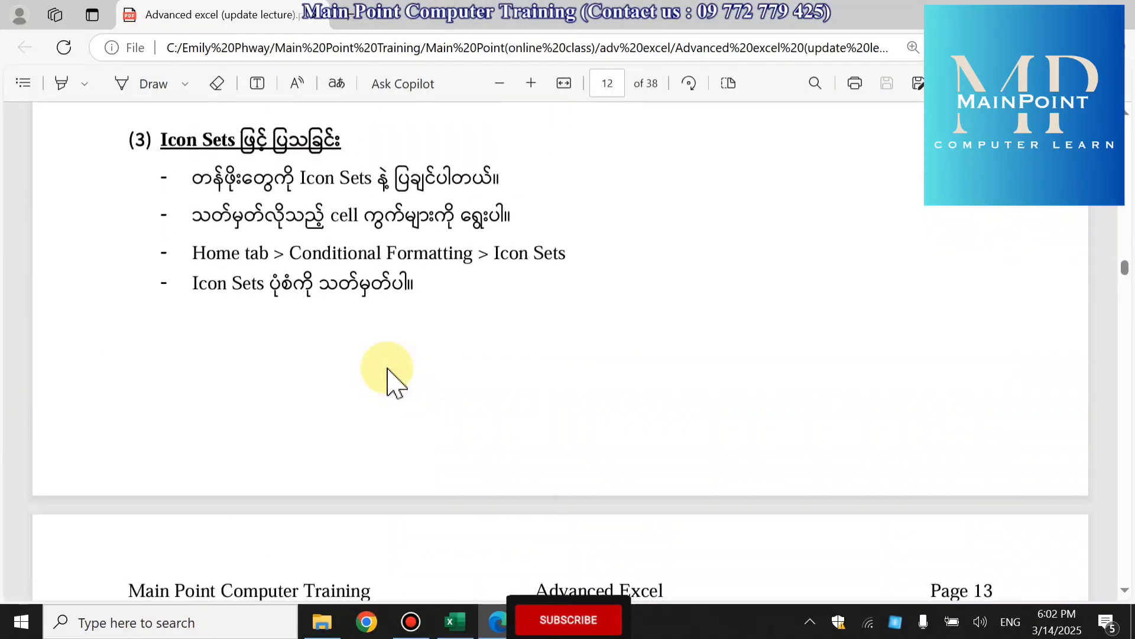
pyautogui.scroll(10, 389, 378)
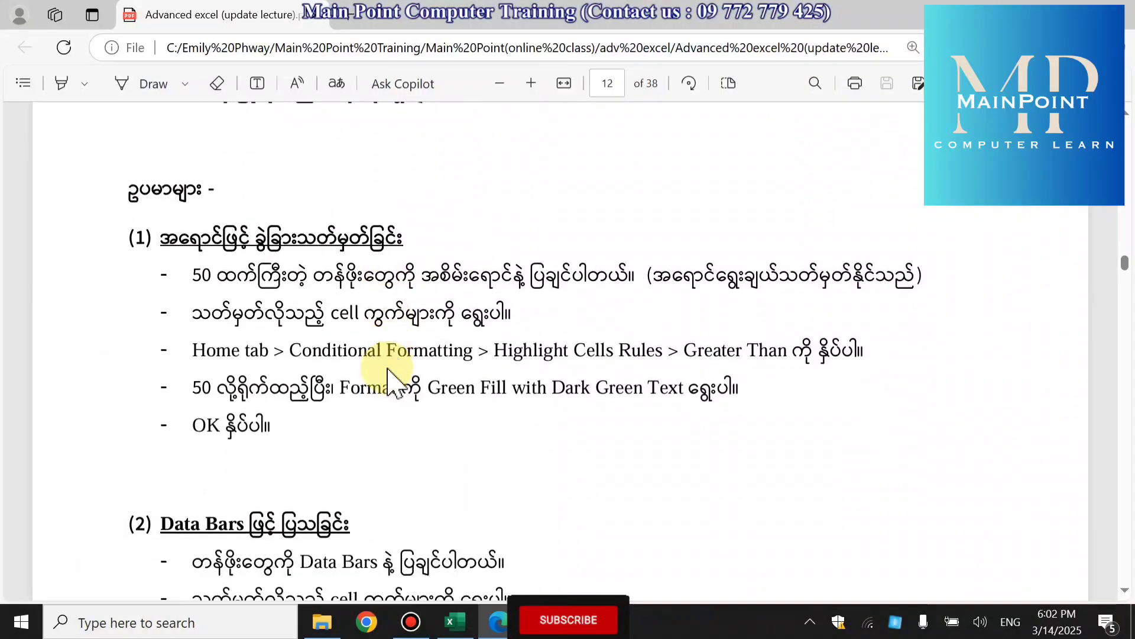
pyautogui.scroll(-1, 391, 382)
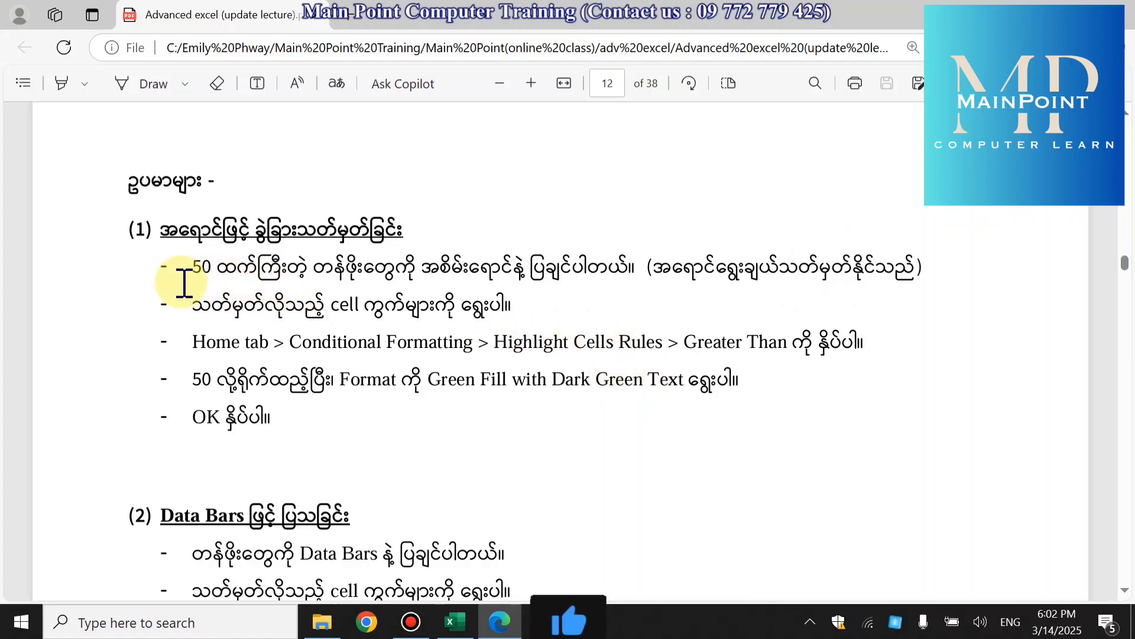
pyautogui.click(142, 85)
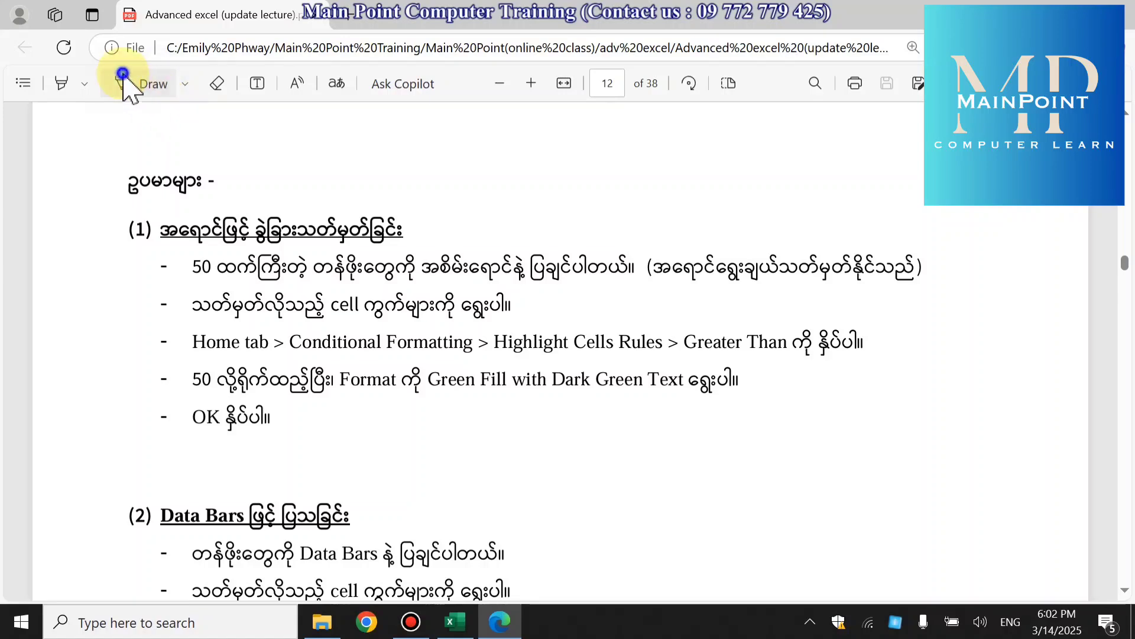
pyautogui.click(185, 84)
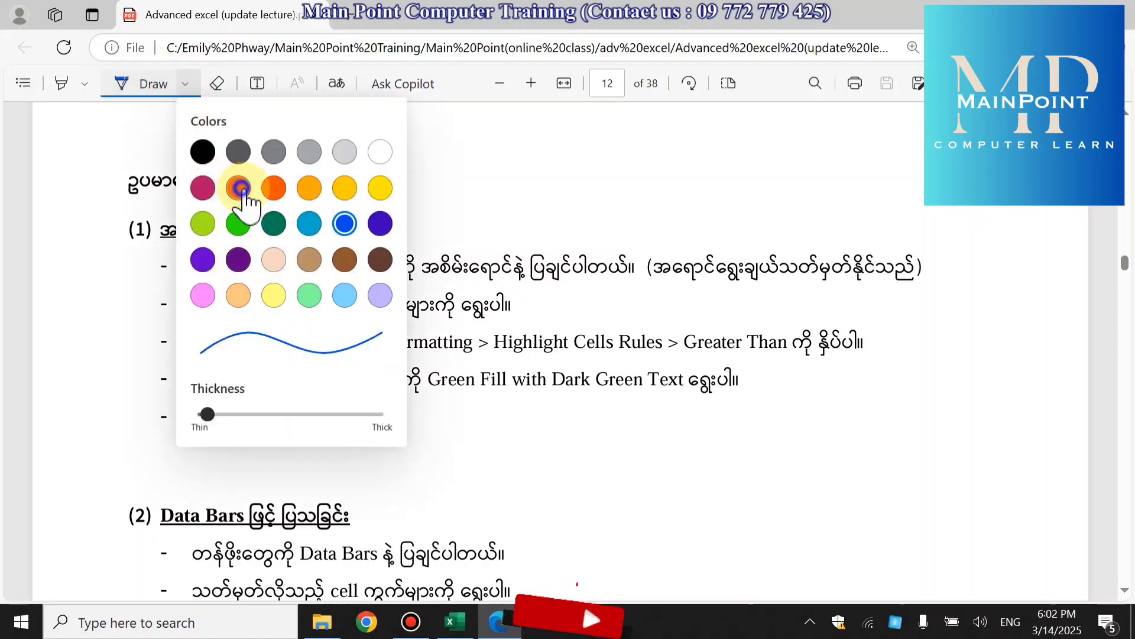
pyautogui.click(238, 189)
pyautogui.moveTo(427, 287); pyautogui.dragTo(556, 285)
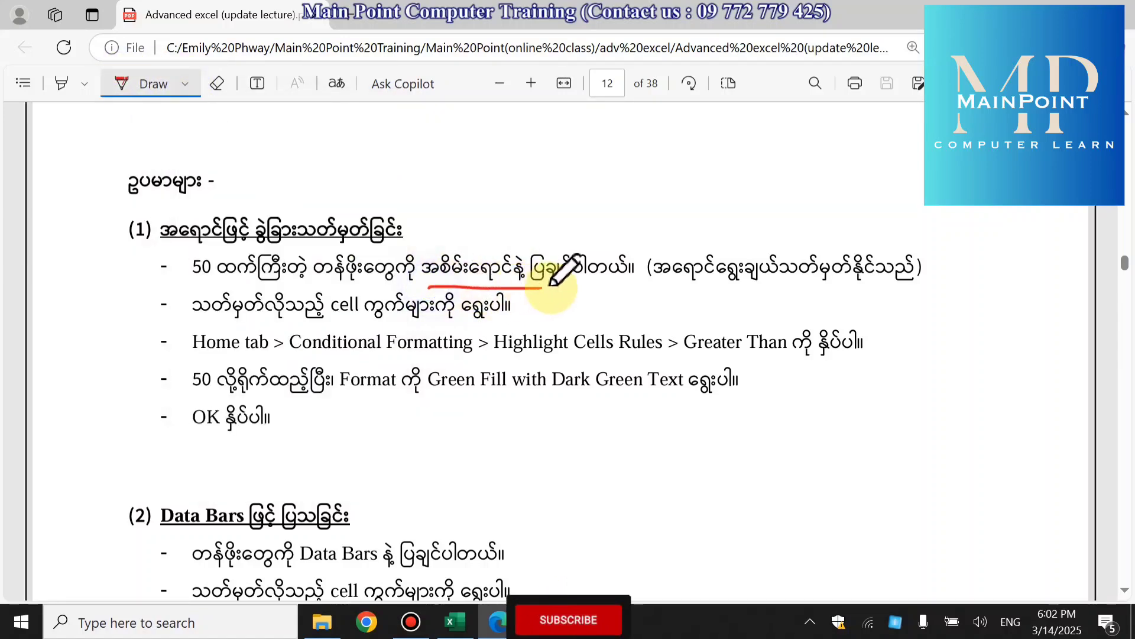
pyautogui.moveTo(190, 288); pyautogui.dragTo(291, 282)
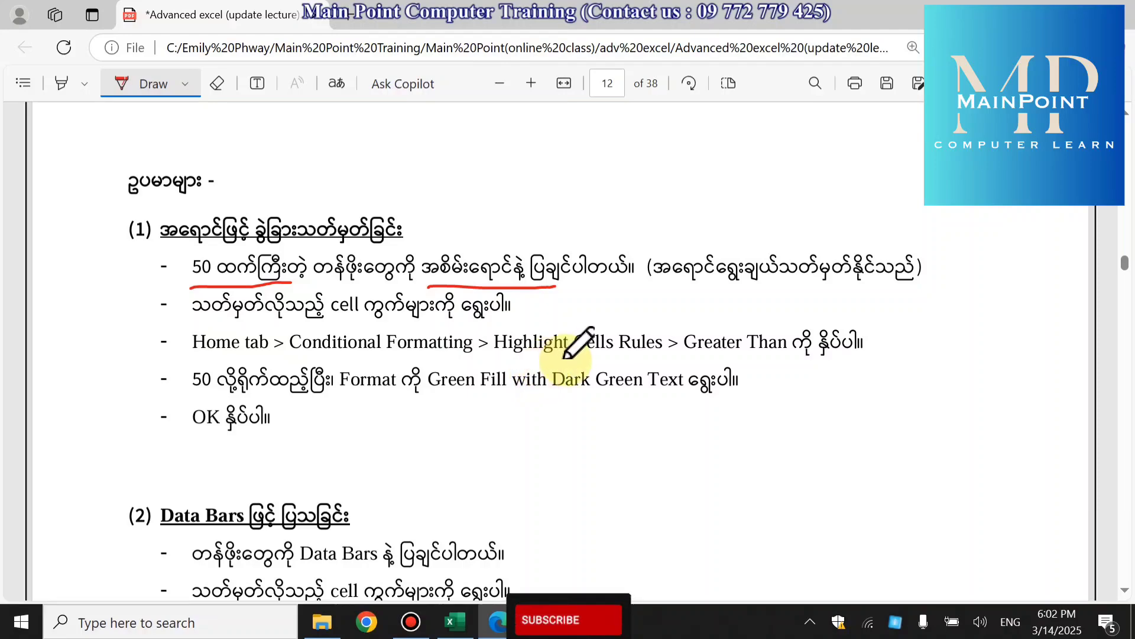
pyautogui.moveTo(499, 359); pyautogui.dragTo(628, 357)
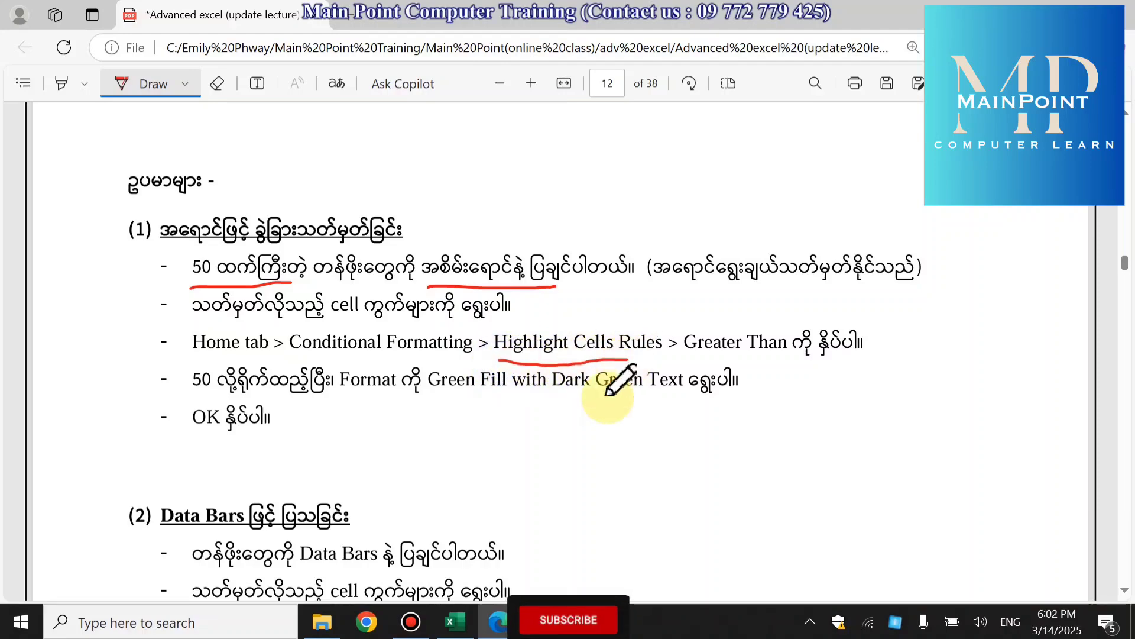
# - Switch to Excel and review the Roll No column of the marks table from MABA-1 to MABA-12
pyautogui.click(459, 628)
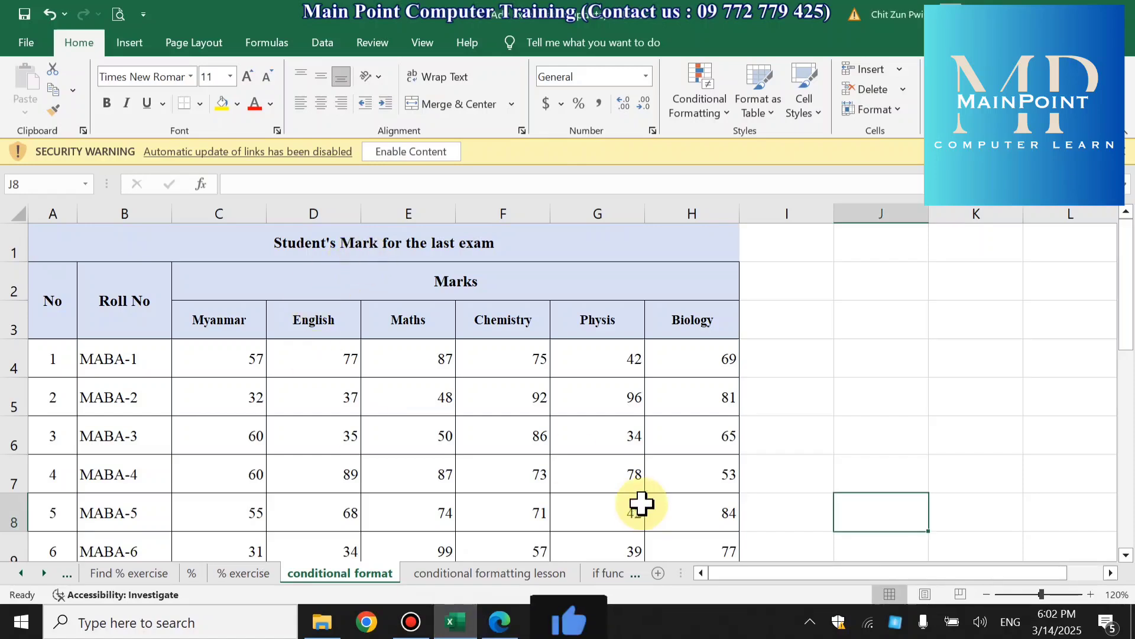
pyautogui.scroll(-1, 643, 469)
pyautogui.scroll(1, 644, 470)
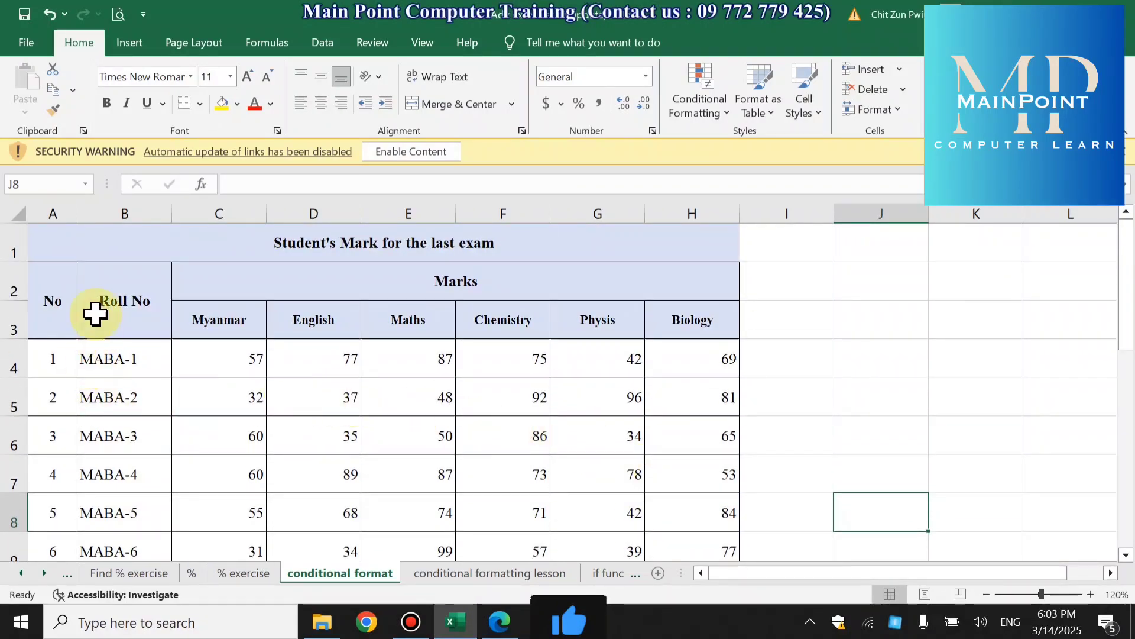
pyautogui.click(94, 361)
pyautogui.scroll(-2, 199, 449)
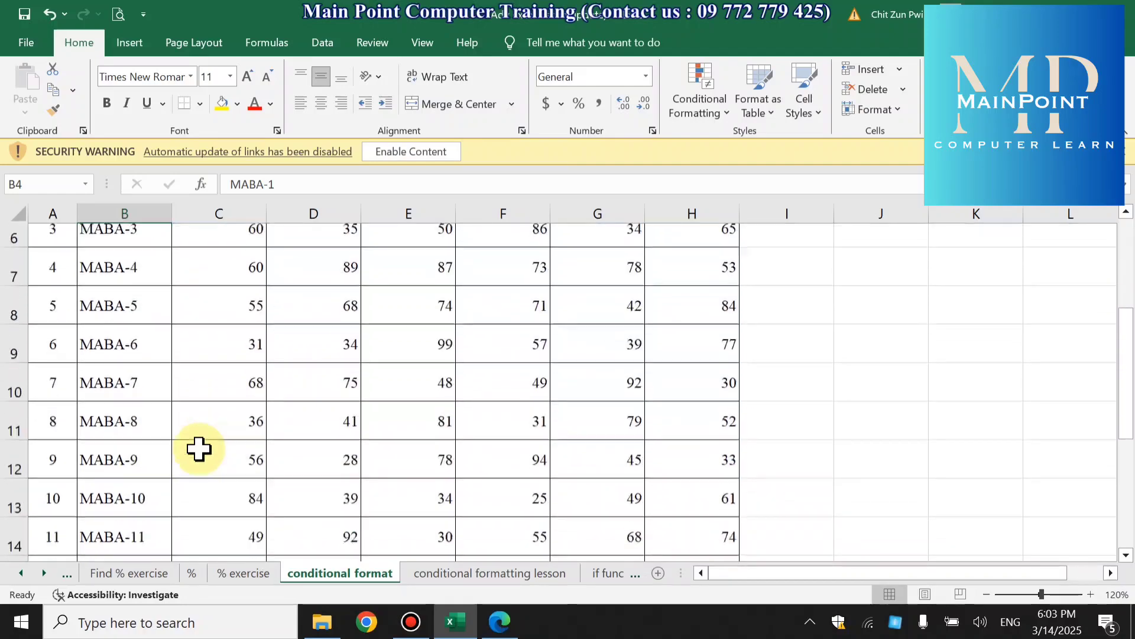
pyautogui.scroll(-2, 199, 449)
pyautogui.click(99, 432)
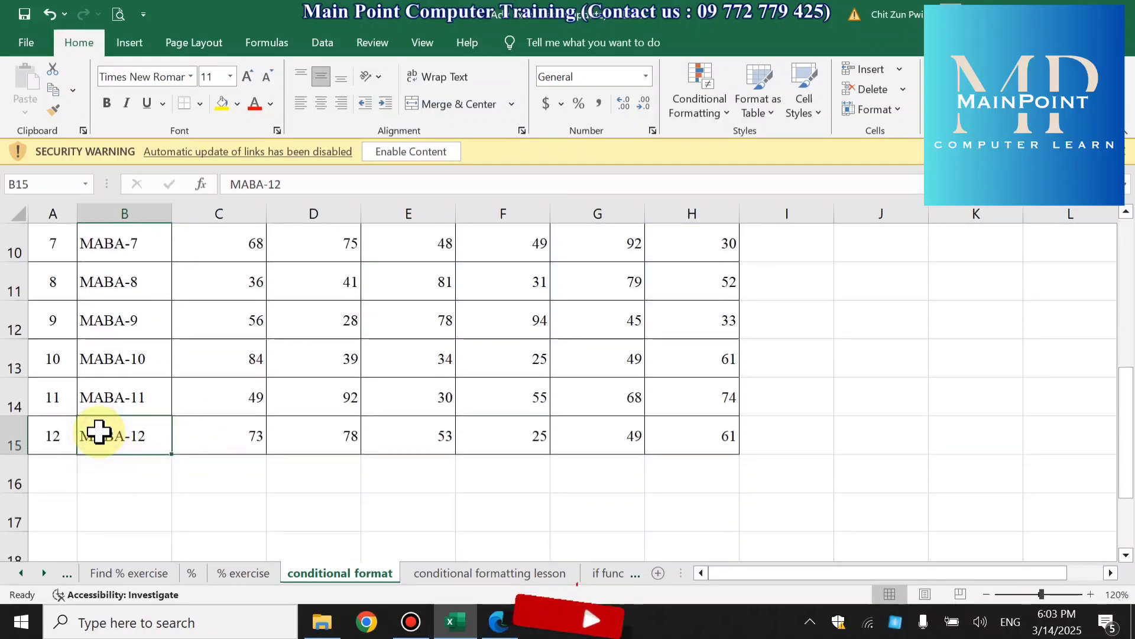
pyautogui.scroll(3, 373, 413)
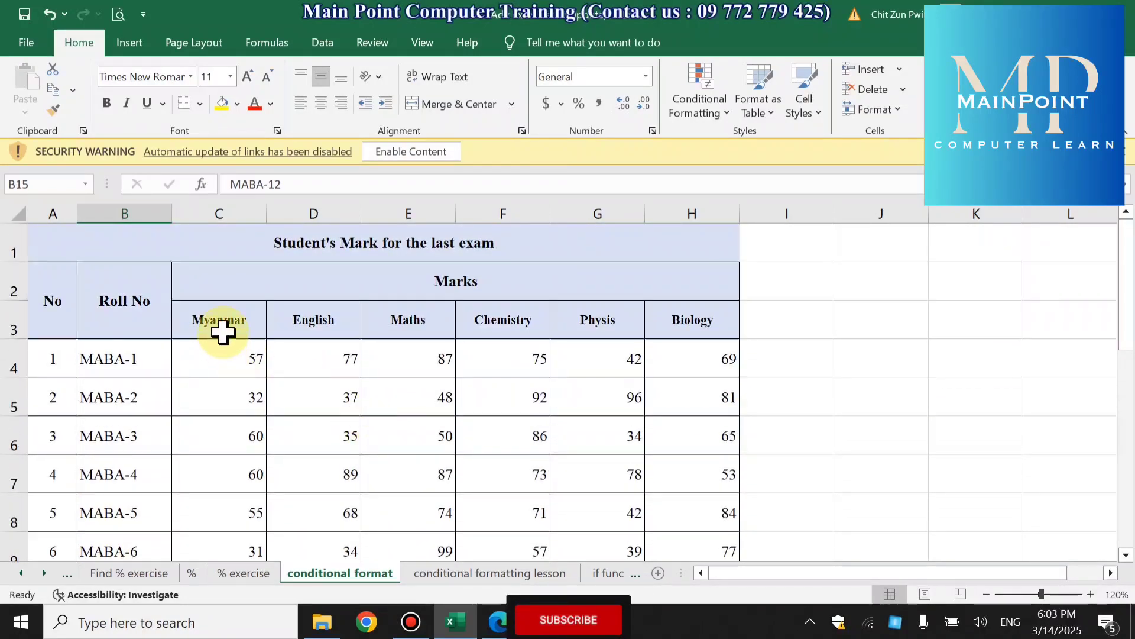
# - Go through the subject headings of the marks table one by one, from Myanmar to Biology
pyautogui.click(222, 331)
pyautogui.click(284, 324)
pyautogui.click(443, 322)
pyautogui.click(495, 322)
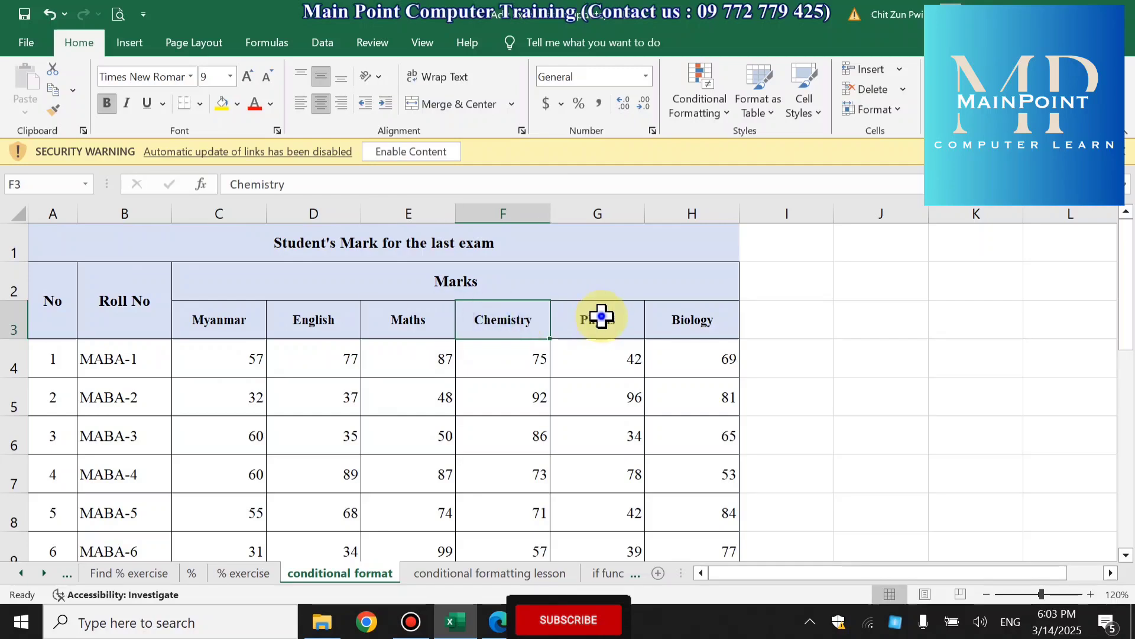
pyautogui.click(601, 317)
pyautogui.click(704, 324)
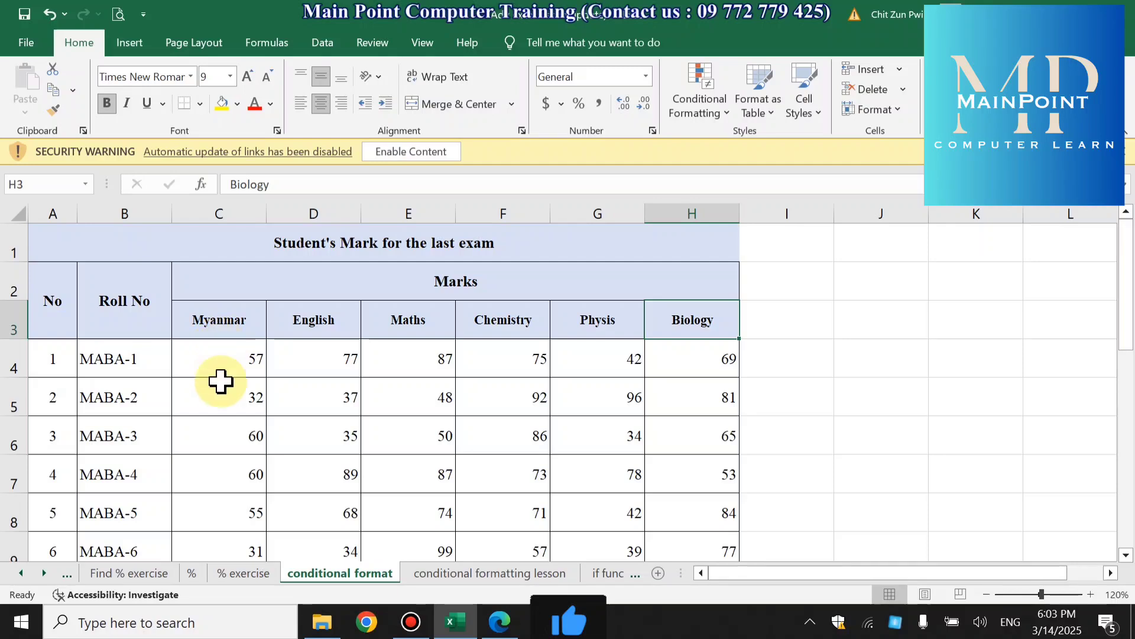
# - Select the Myanmar marks in C4:C15 and the Maths marks in E4:E15 to look over each column
pyautogui.click(222, 349)
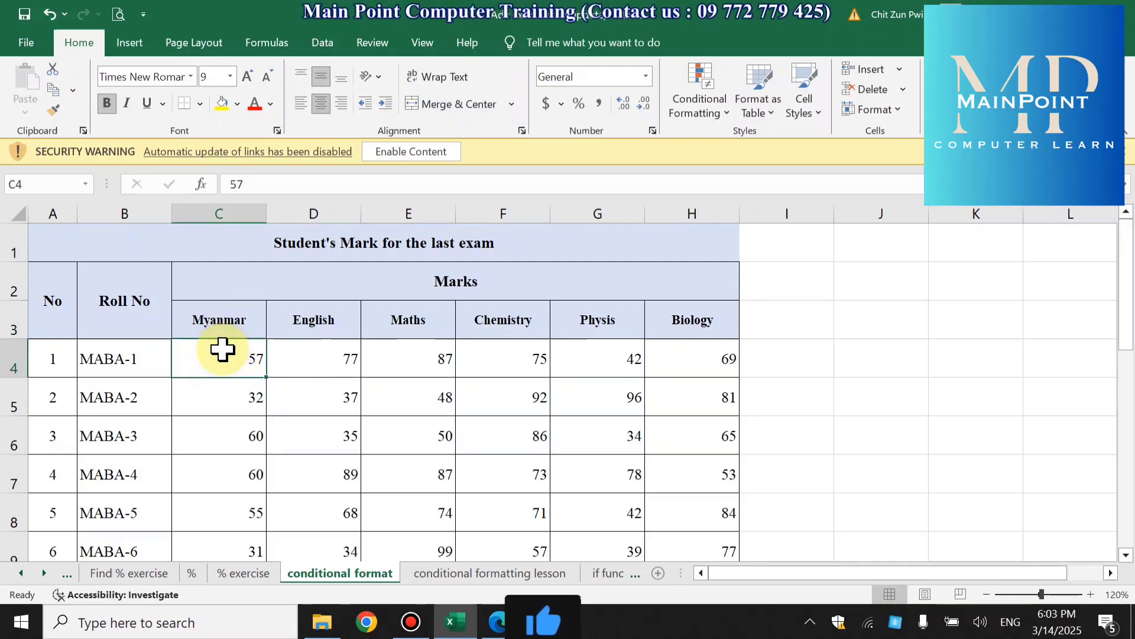
pyautogui.moveTo(224, 356); pyautogui.dragTo(232, 459)
pyautogui.scroll(3, 383, 416)
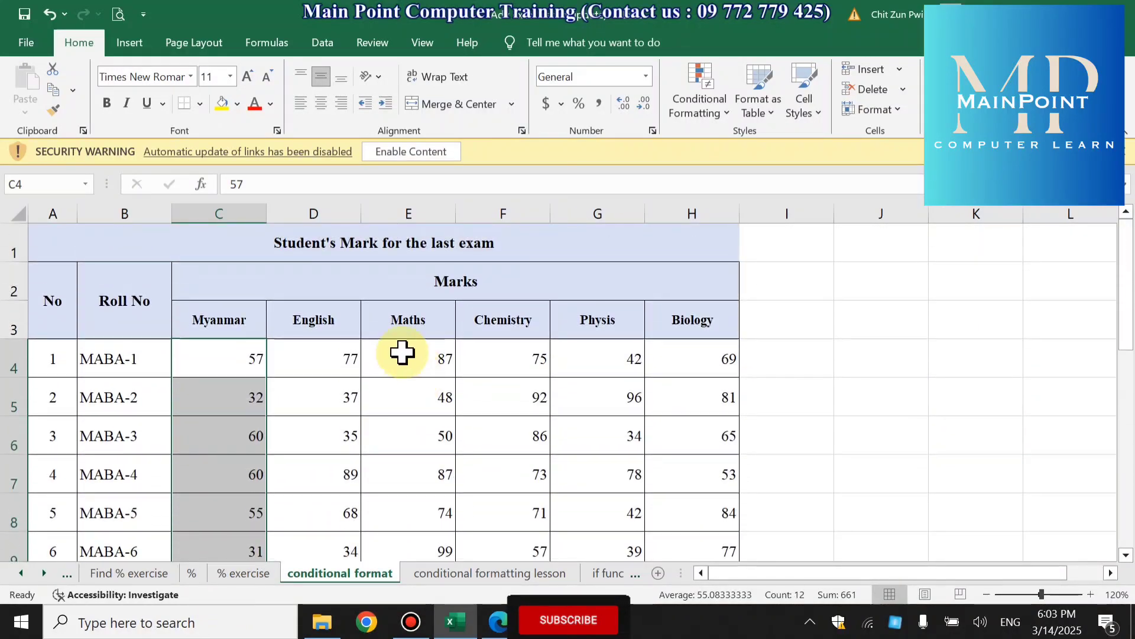
pyautogui.moveTo(413, 347); pyautogui.dragTo(420, 477)
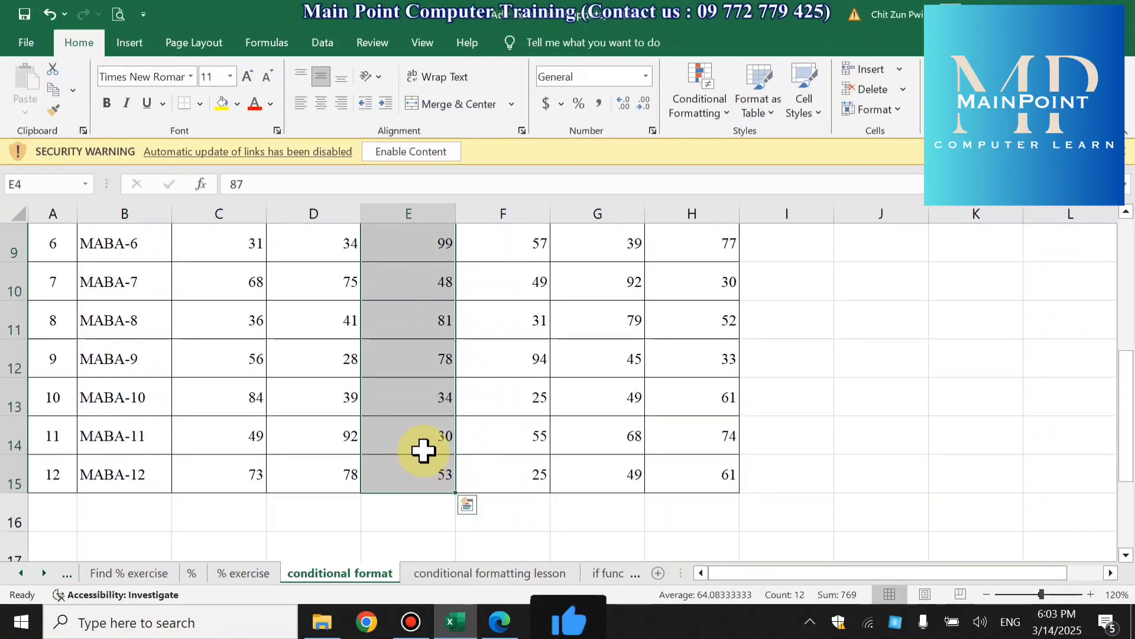
pyautogui.scroll(3, 428, 434)
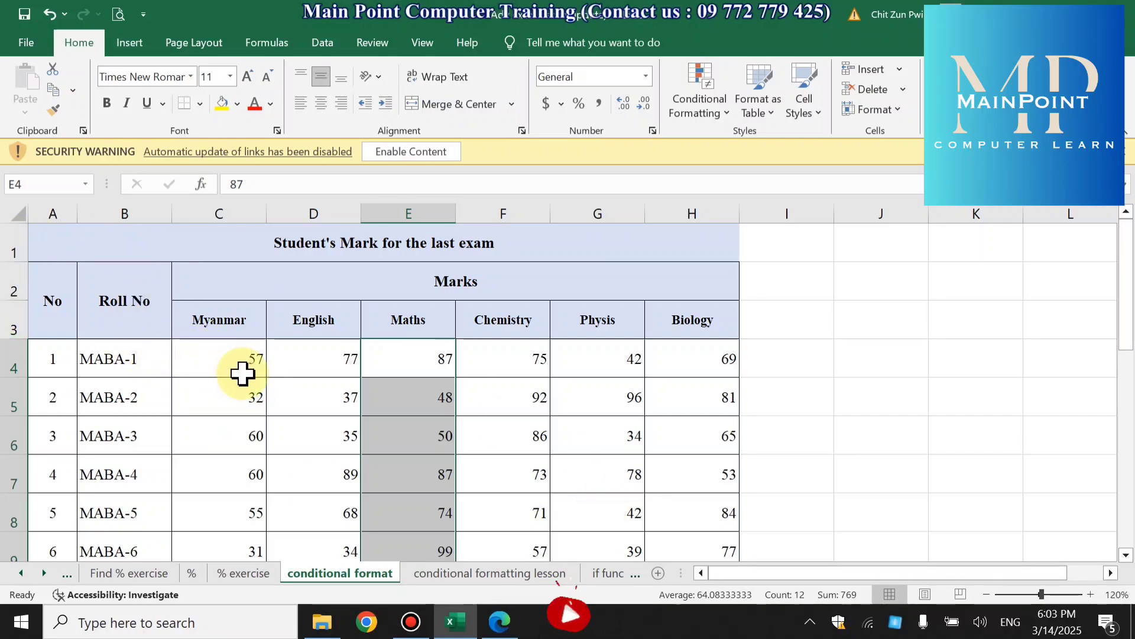
# - Select all the marks in C4:H15 and start a Greater Than highlight rule with 50 as the threshold
pyautogui.click(220, 353)
pyautogui.moveTo(220, 354); pyautogui.dragTo(711, 466)
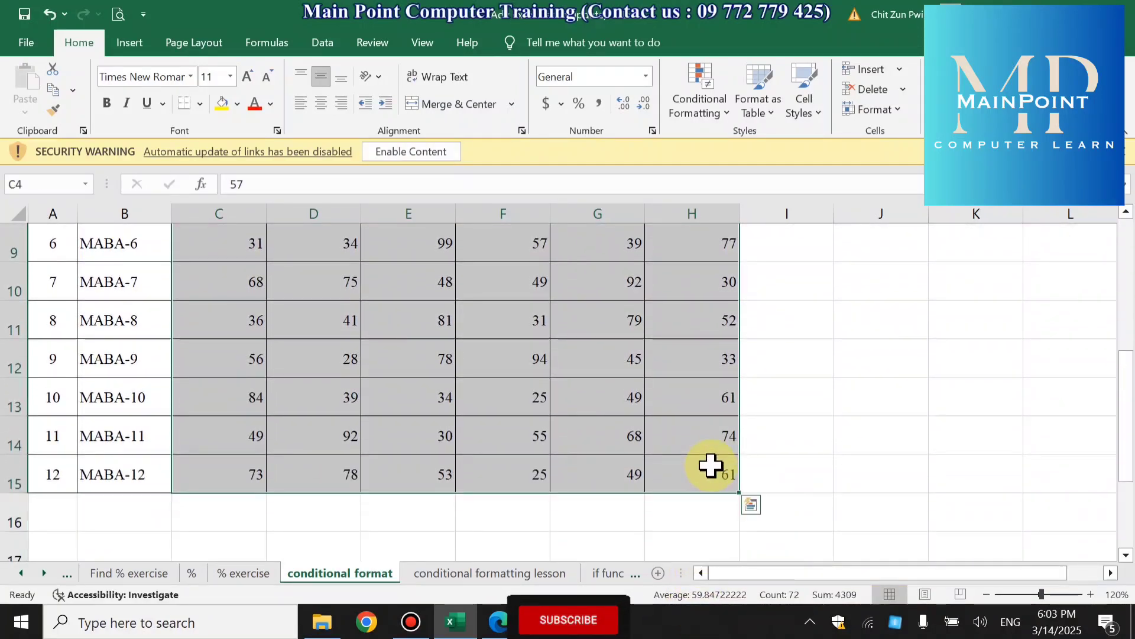
pyautogui.scroll(3, 711, 466)
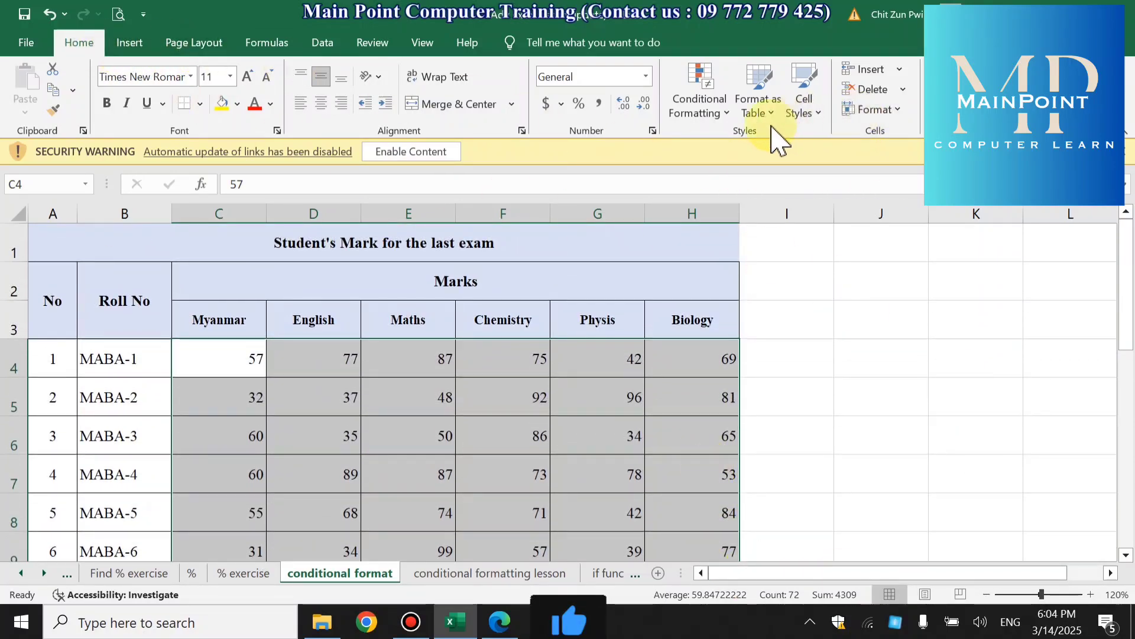
pyautogui.click(708, 102)
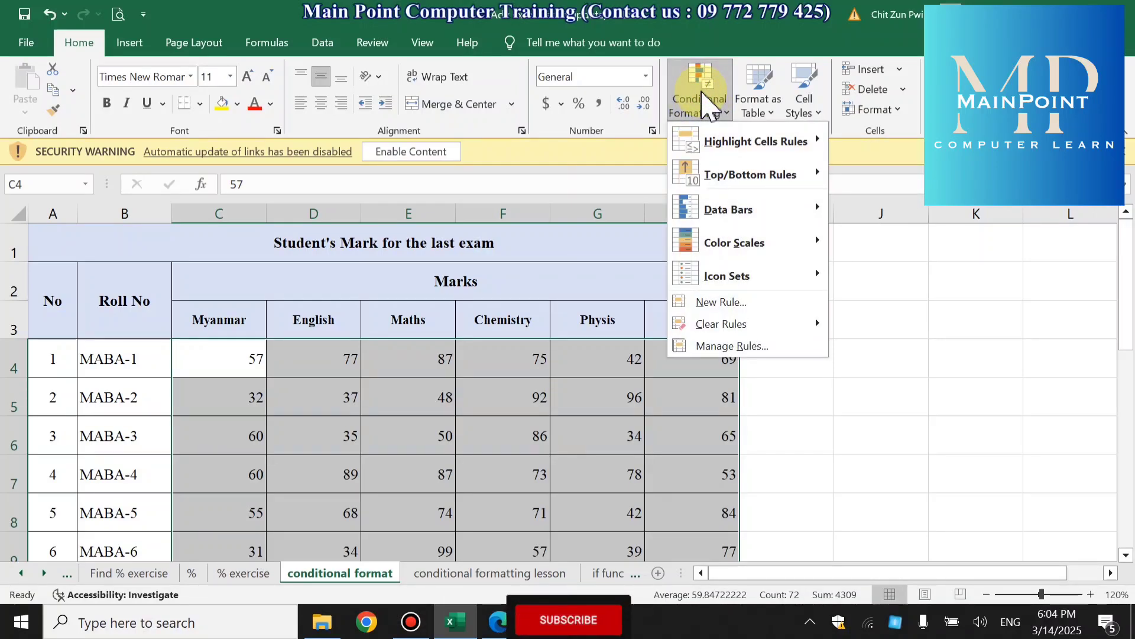
pyautogui.moveTo(717, 140)
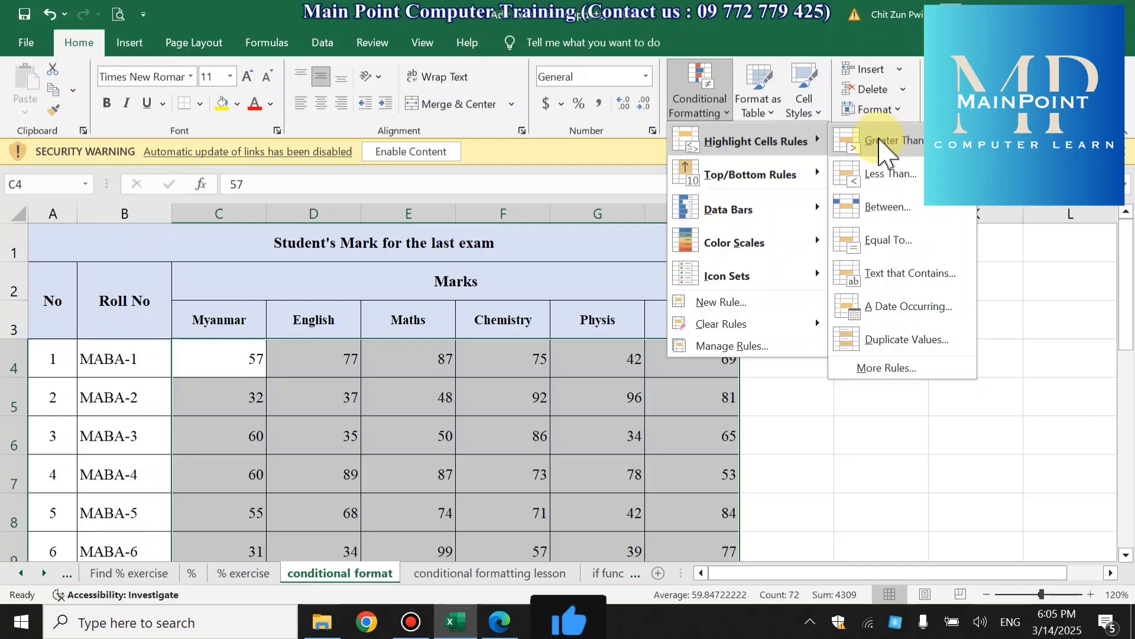
pyautogui.click(878, 140)
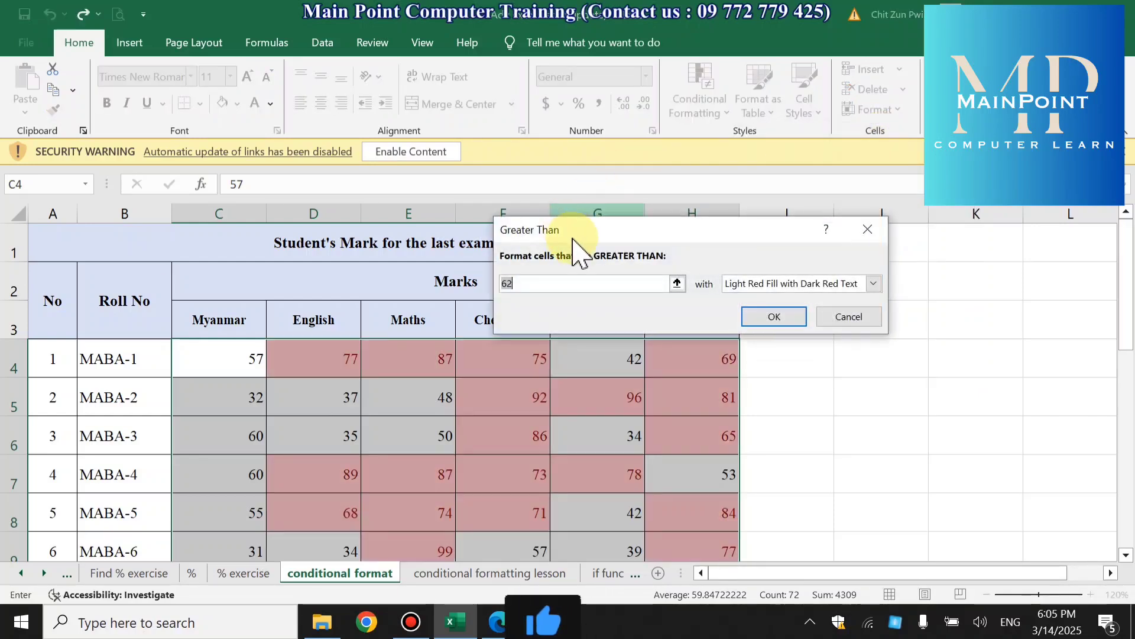
pyautogui.moveTo(575, 234); pyautogui.dragTo(626, 189)
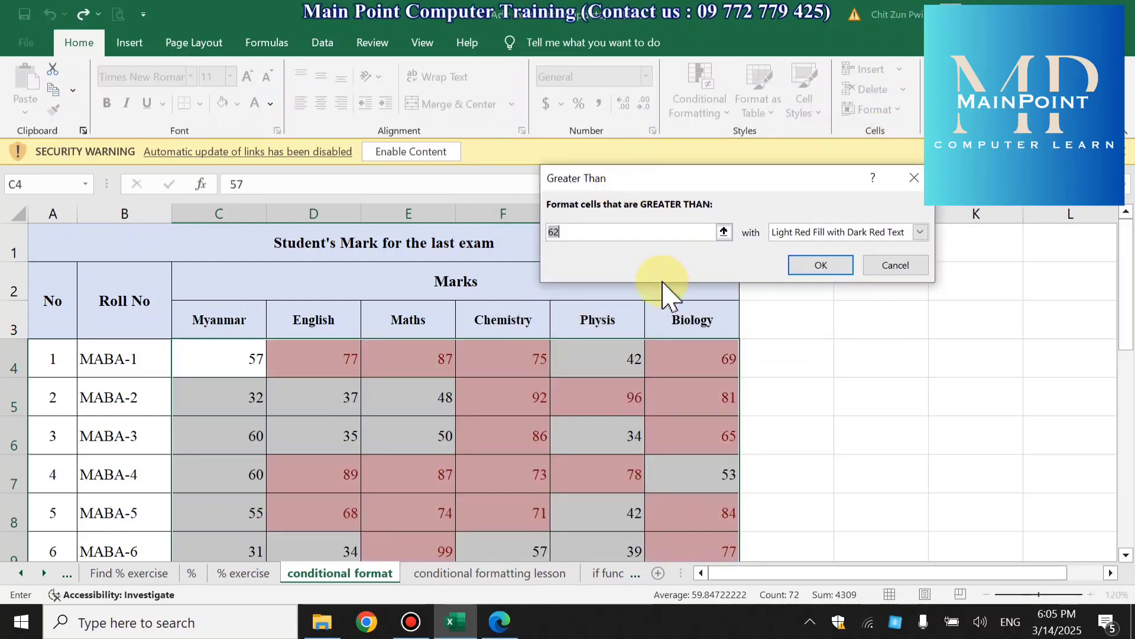
pyautogui.click(556, 232)
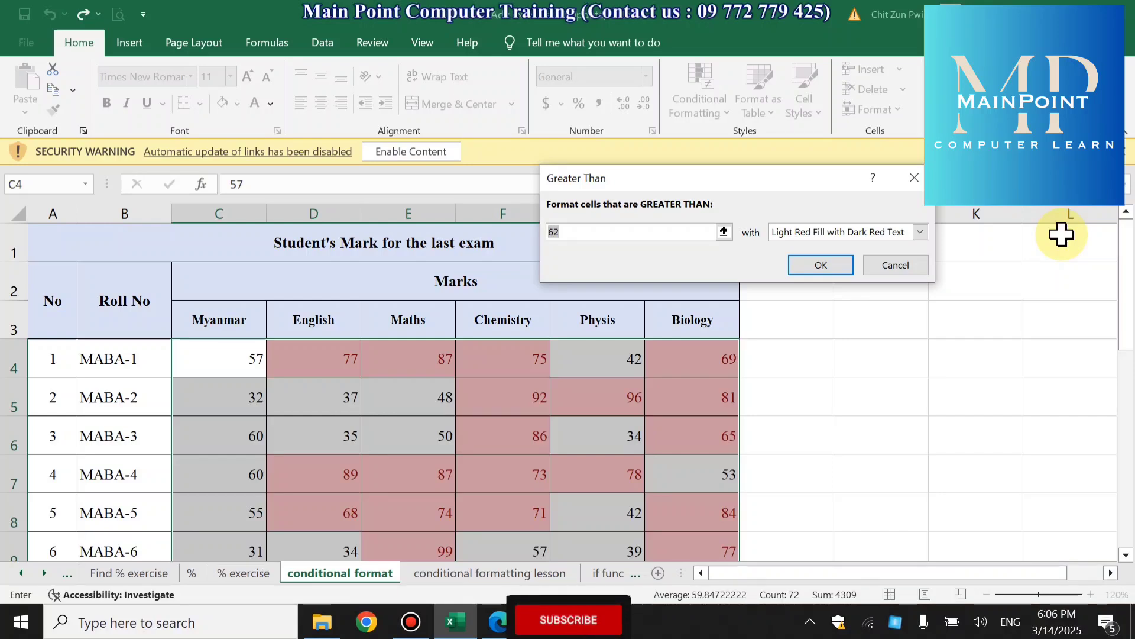
pyautogui.write('50')
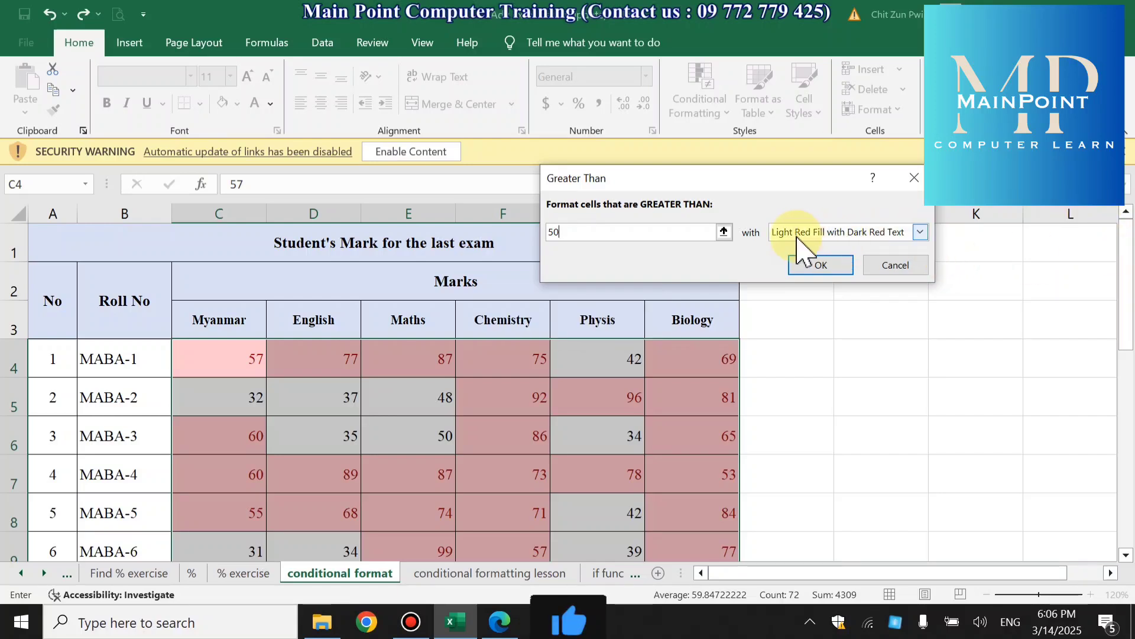
# - Try the preset formats for marks greater than 50 in turn, from Light Red Fill with Dark Red Text to Red Border, then Green Fill with Dark Green Text
pyautogui.click(922, 232)
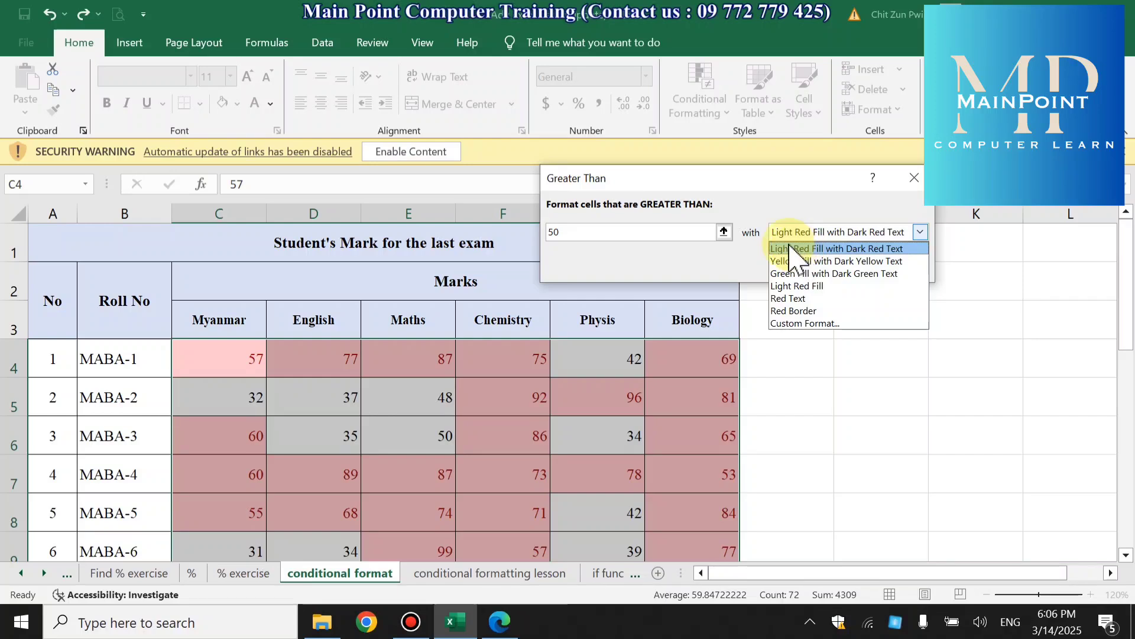
pyautogui.click(793, 249)
pyautogui.click(921, 232)
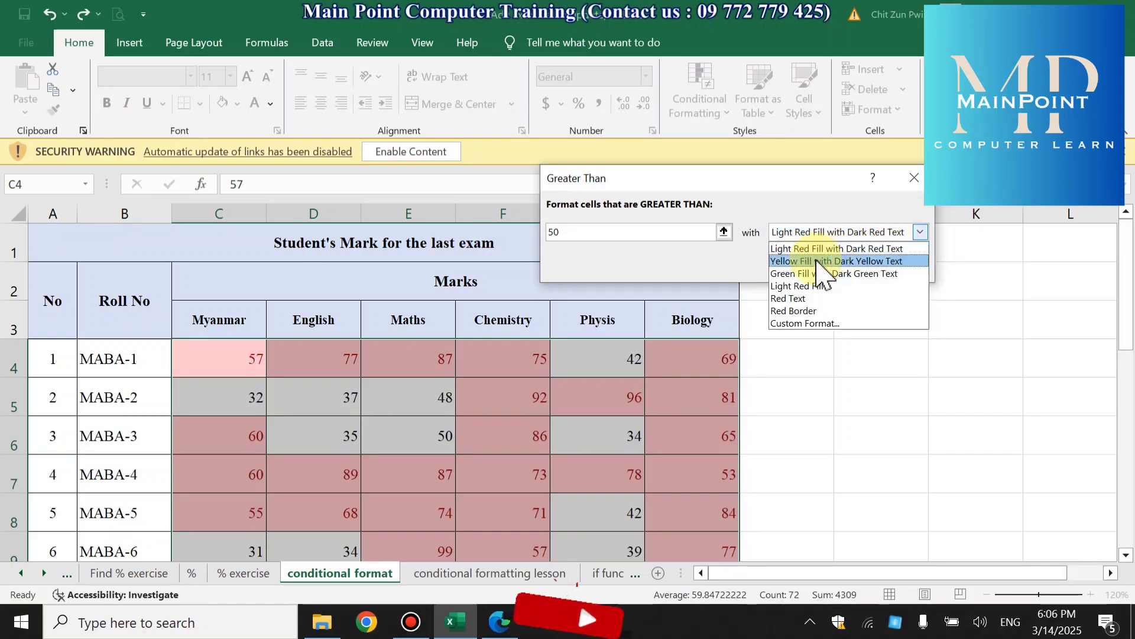
pyautogui.click(821, 256)
pyautogui.click(921, 232)
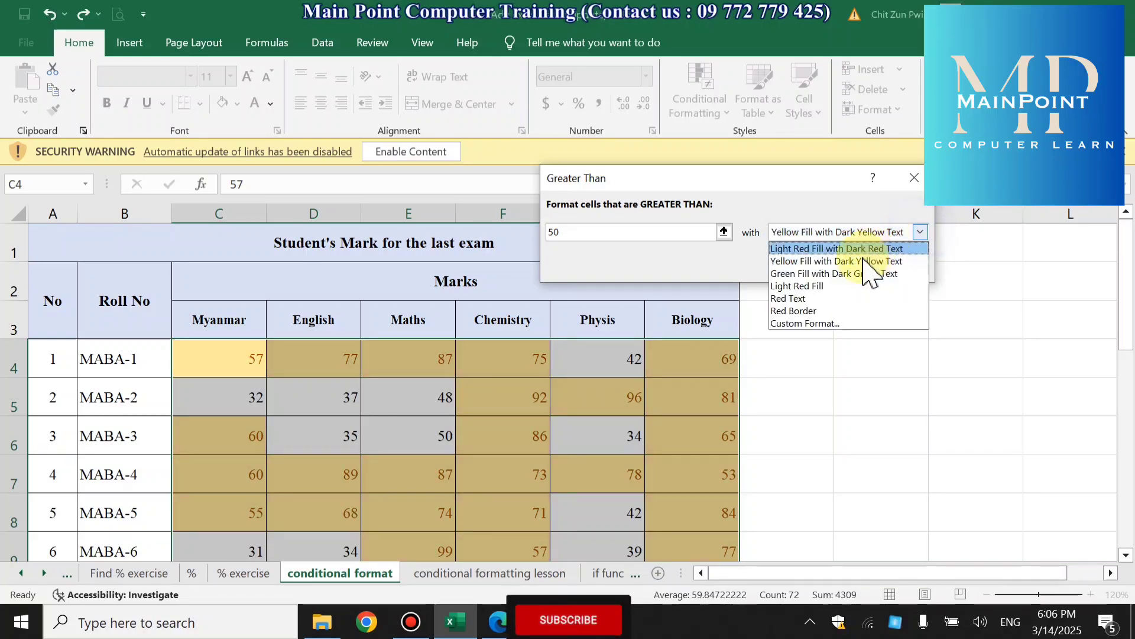
pyautogui.click(857, 275)
pyautogui.click(921, 232)
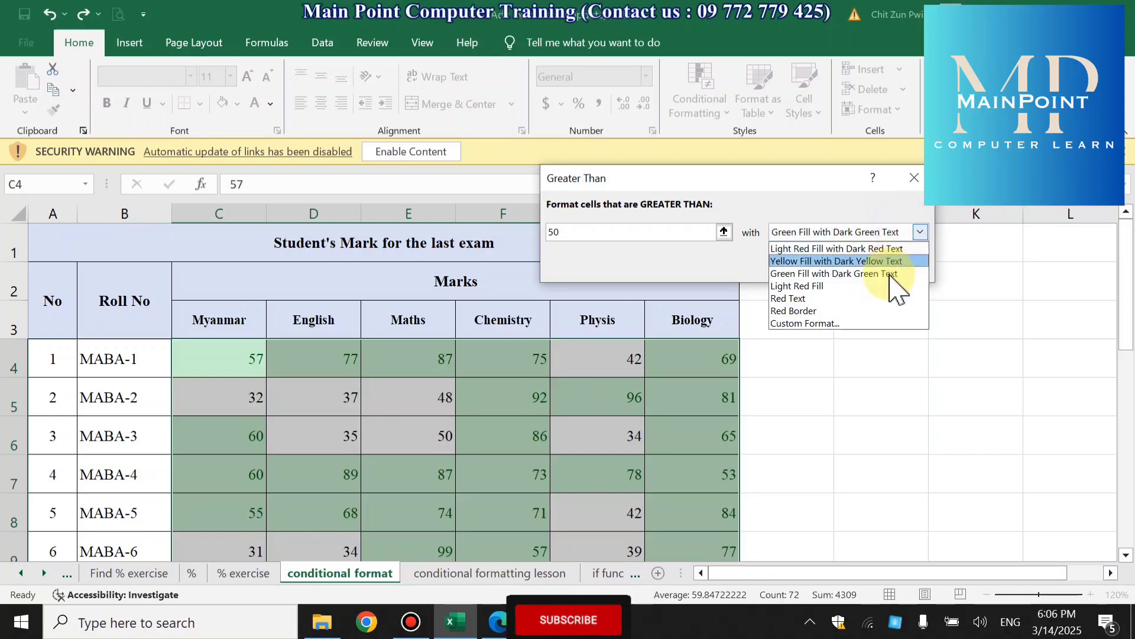
pyautogui.click(886, 286)
pyautogui.click(921, 232)
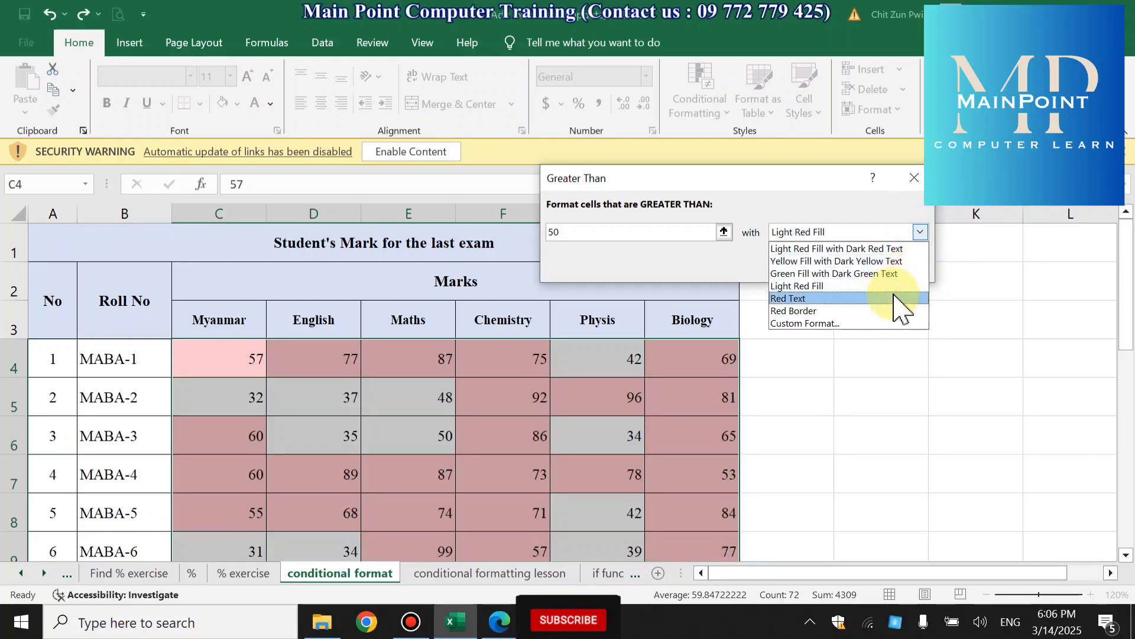
pyautogui.click(900, 298)
pyautogui.click(921, 232)
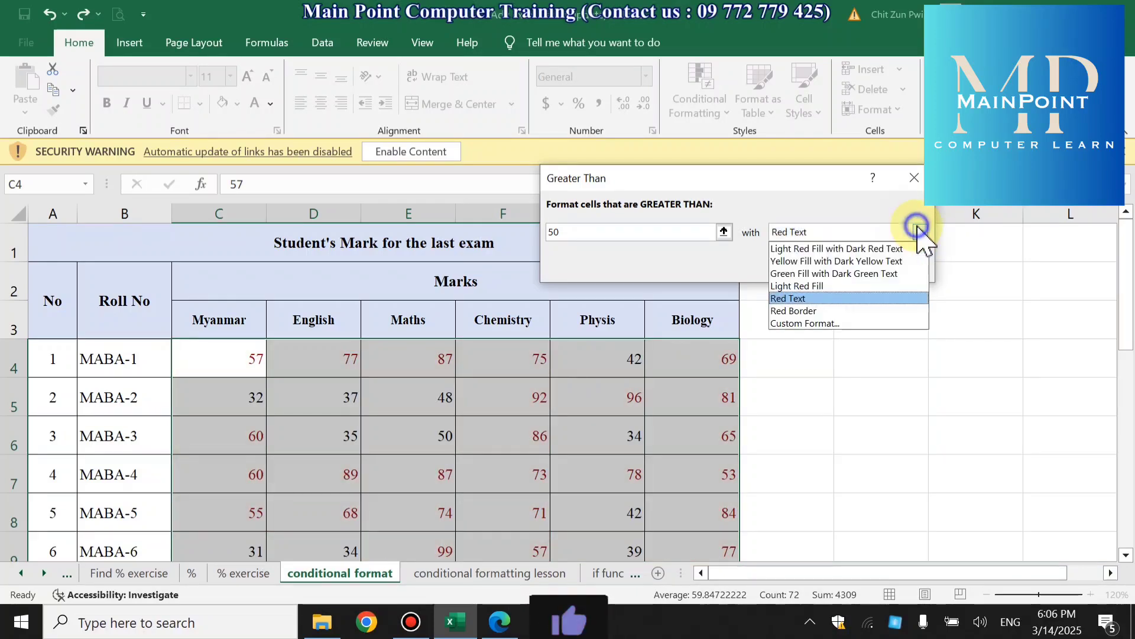
pyautogui.click(872, 309)
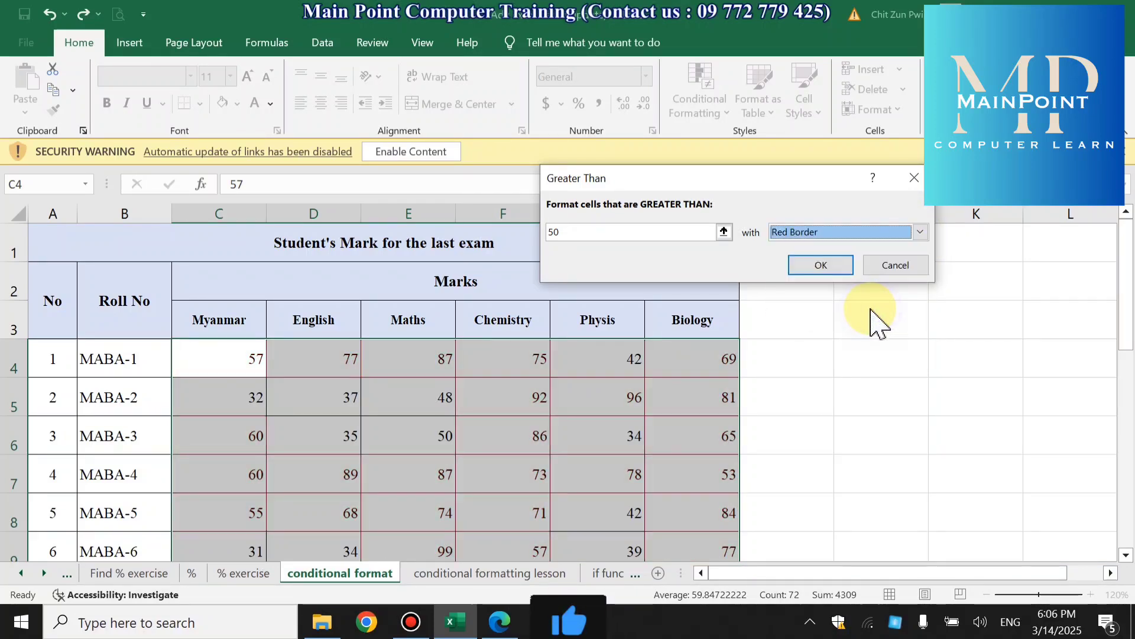
pyautogui.click(921, 232)
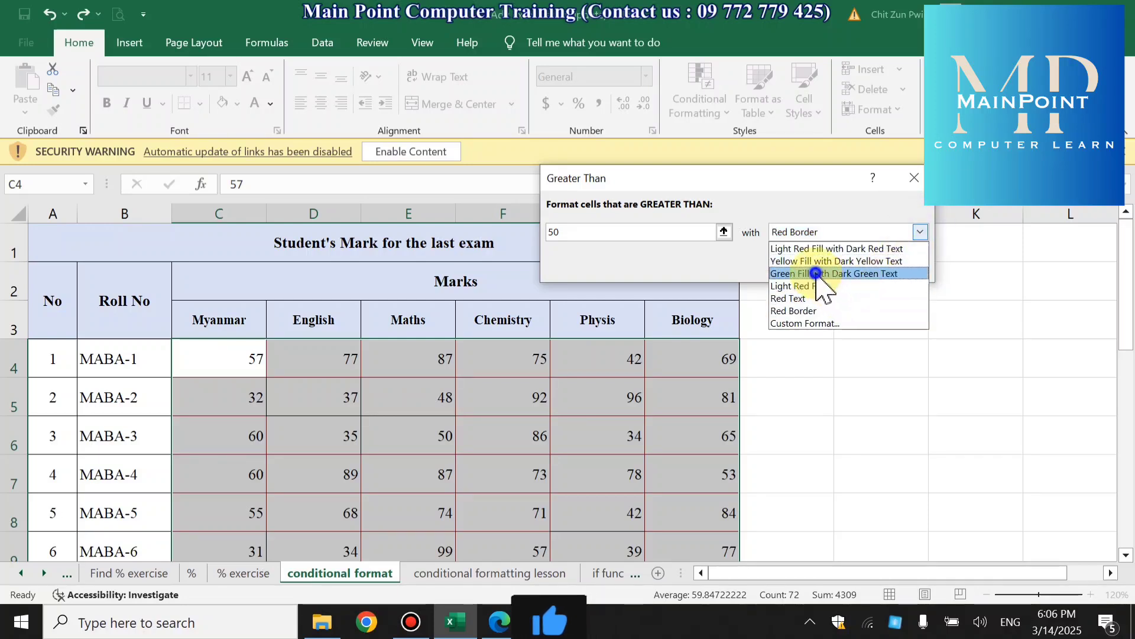
pyautogui.click(852, 272)
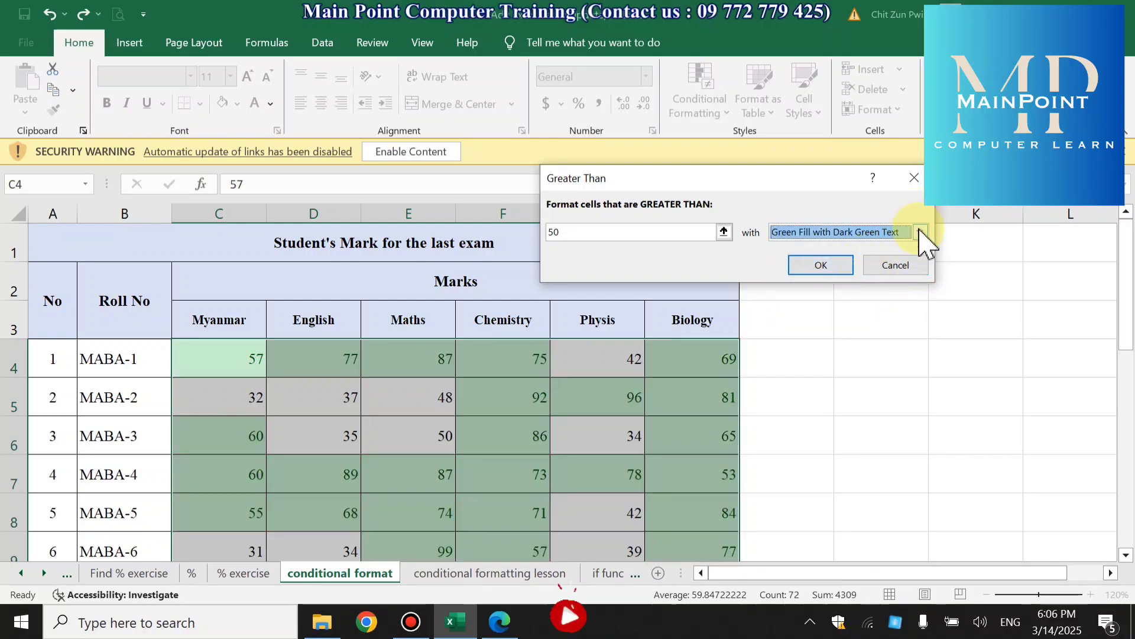
# - Look at the font and fill options for a custom highlight format, then cancel without applying any
pyautogui.click(920, 231)
pyautogui.click(858, 324)
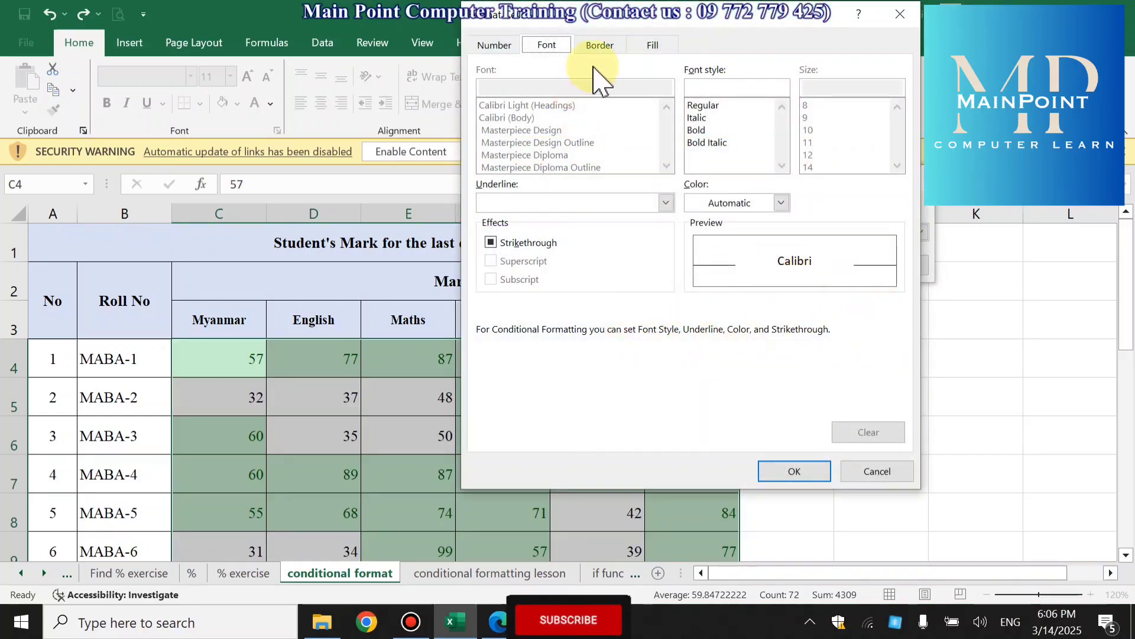
pyautogui.click(669, 40)
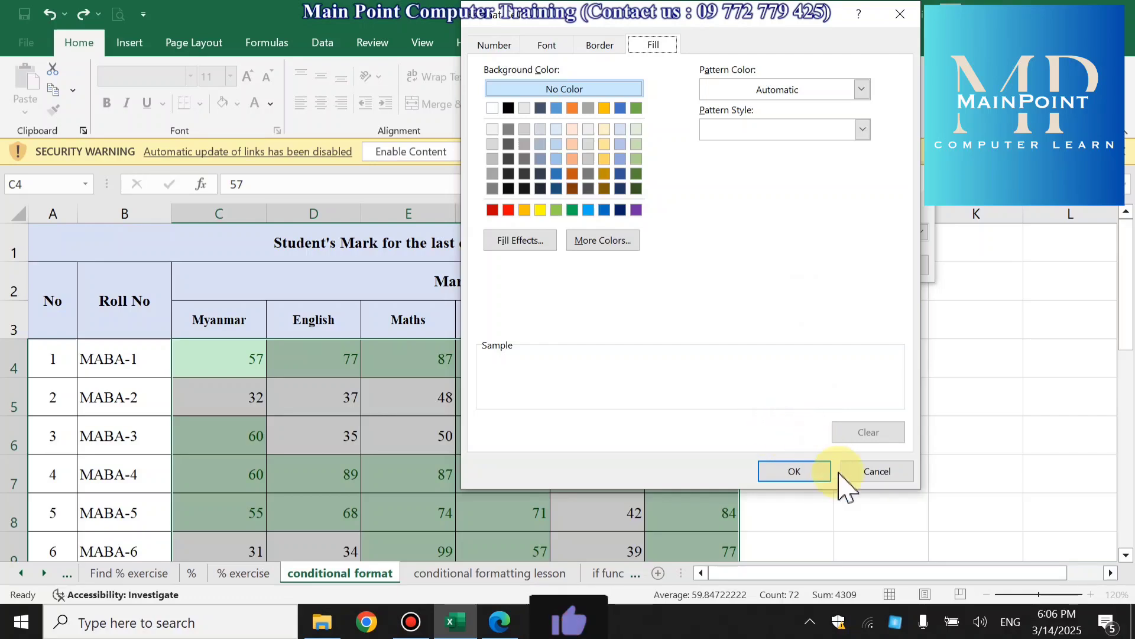
pyautogui.click(868, 472)
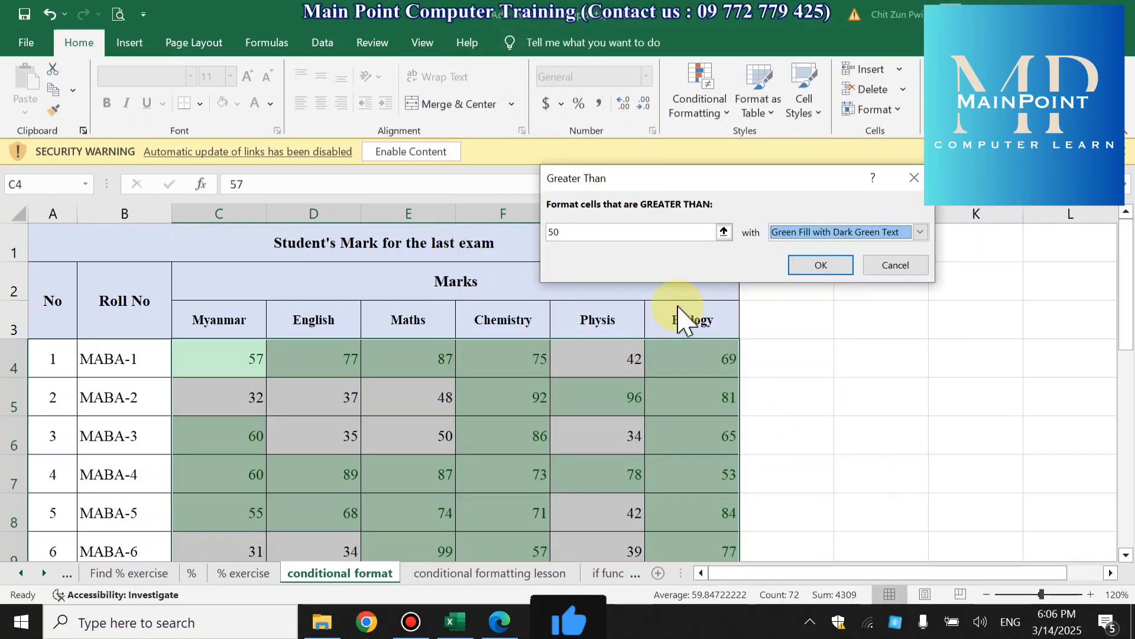
# - Apply the greater than 50 rule with Green Fill with Dark Green Text
pyautogui.click(921, 232)
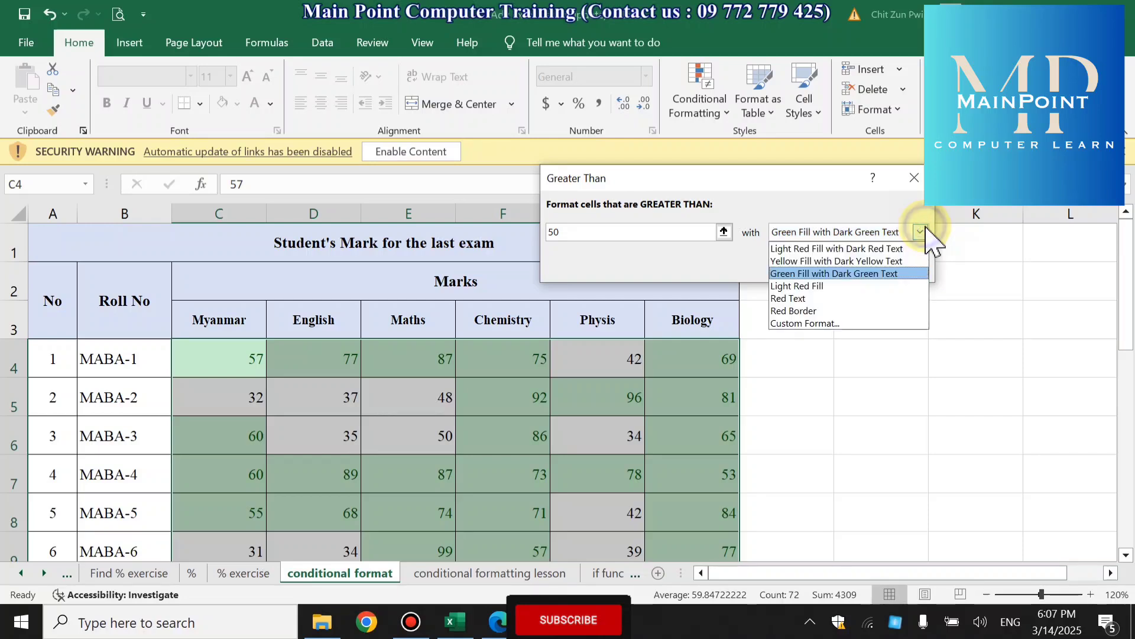
pyautogui.click(790, 273)
pyautogui.click(822, 266)
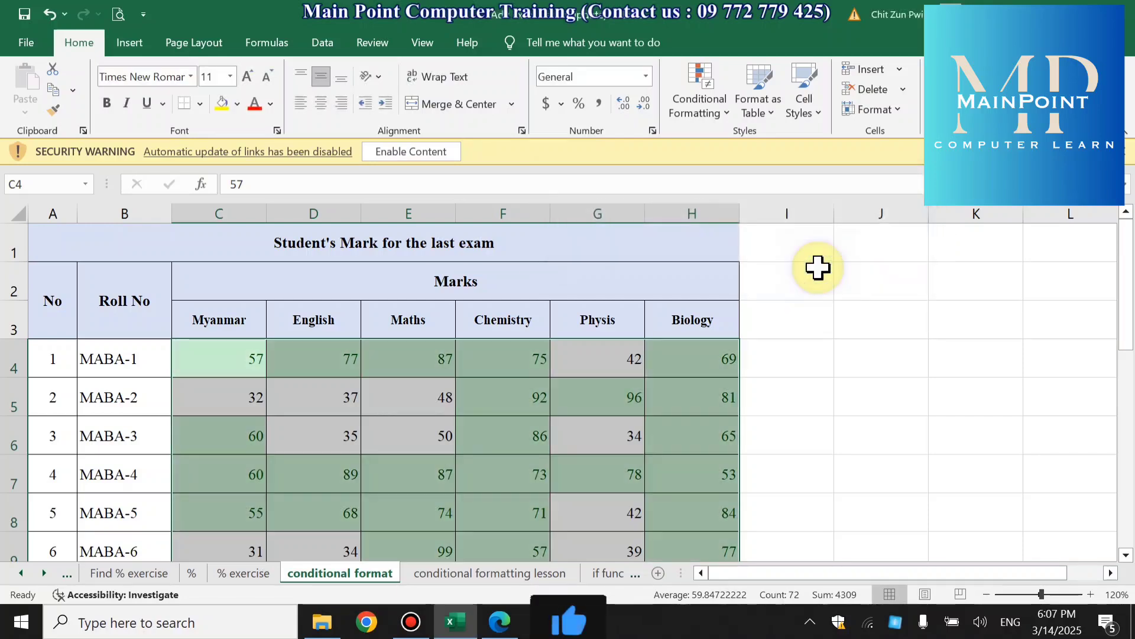
# - Look through the whole marks table to check which marks are highlighted by the greater than 50 rule
pyautogui.scroll(-3, 825, 388)
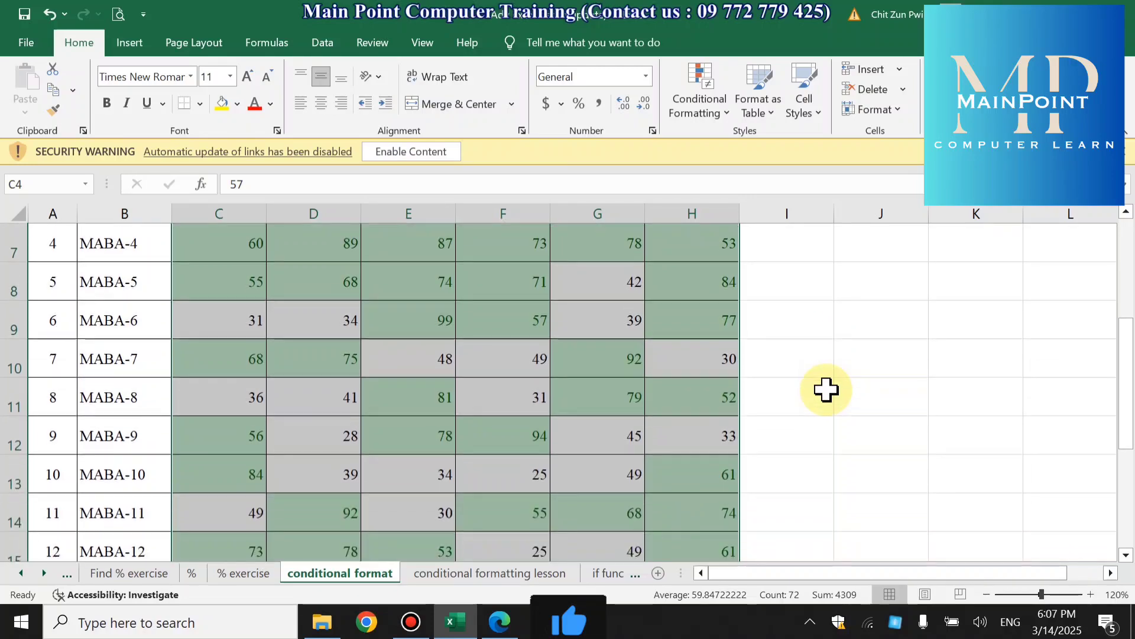
pyautogui.scroll(3, 826, 390)
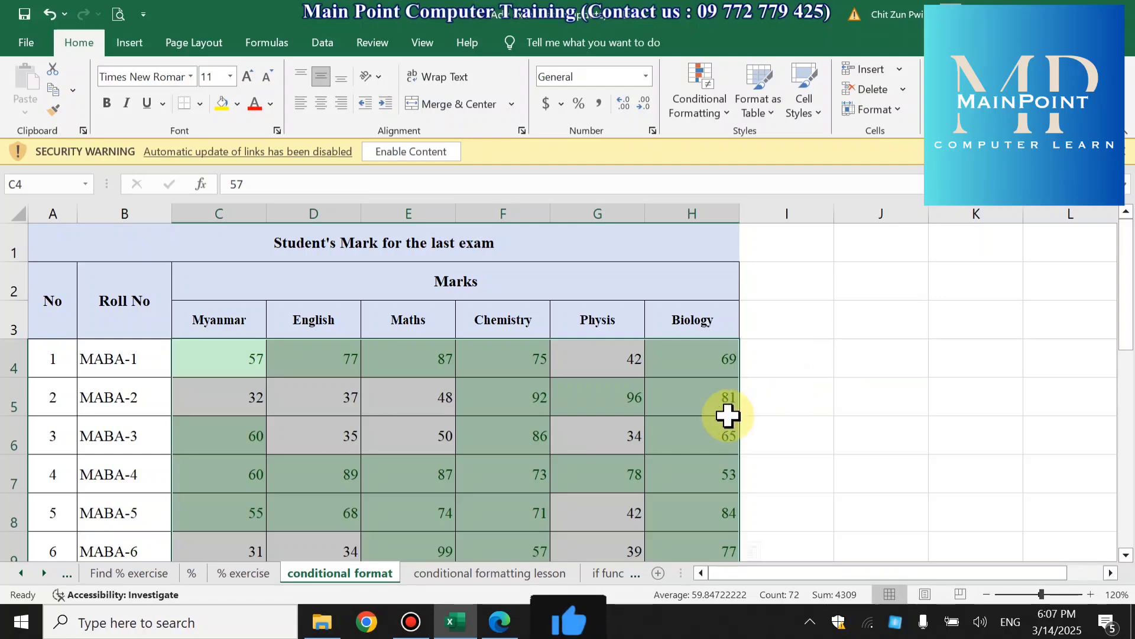
pyautogui.scroll(-3, 659, 449)
pyautogui.scroll(3, 659, 443)
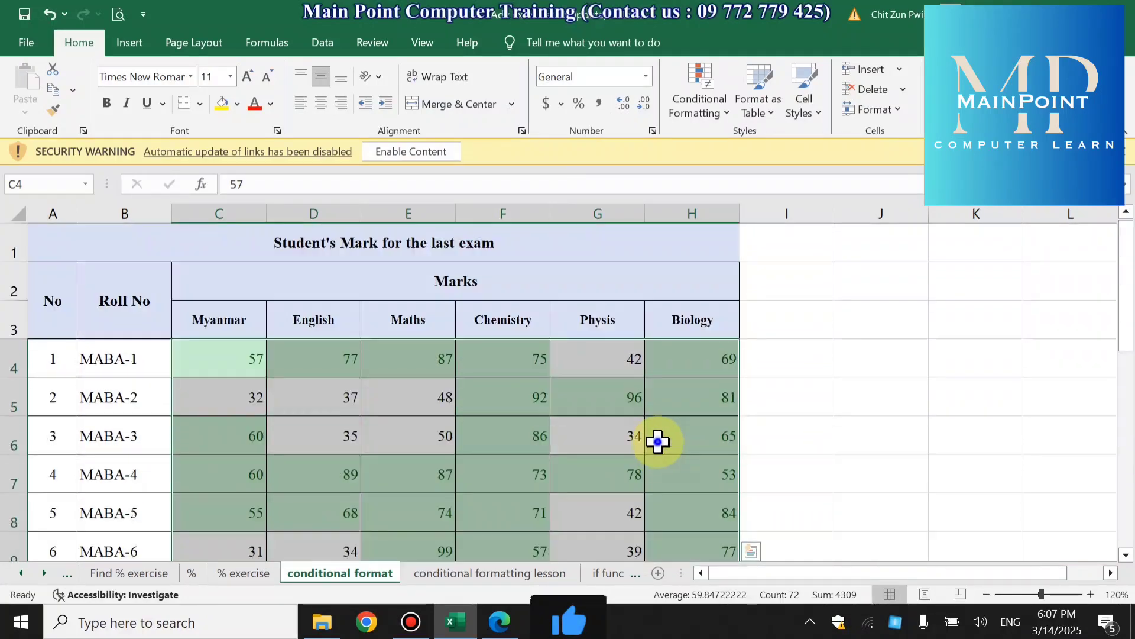
pyautogui.click(681, 438)
pyautogui.scroll(-2, 651, 414)
pyautogui.scroll(1, 678, 423)
pyautogui.scroll(2, 709, 421)
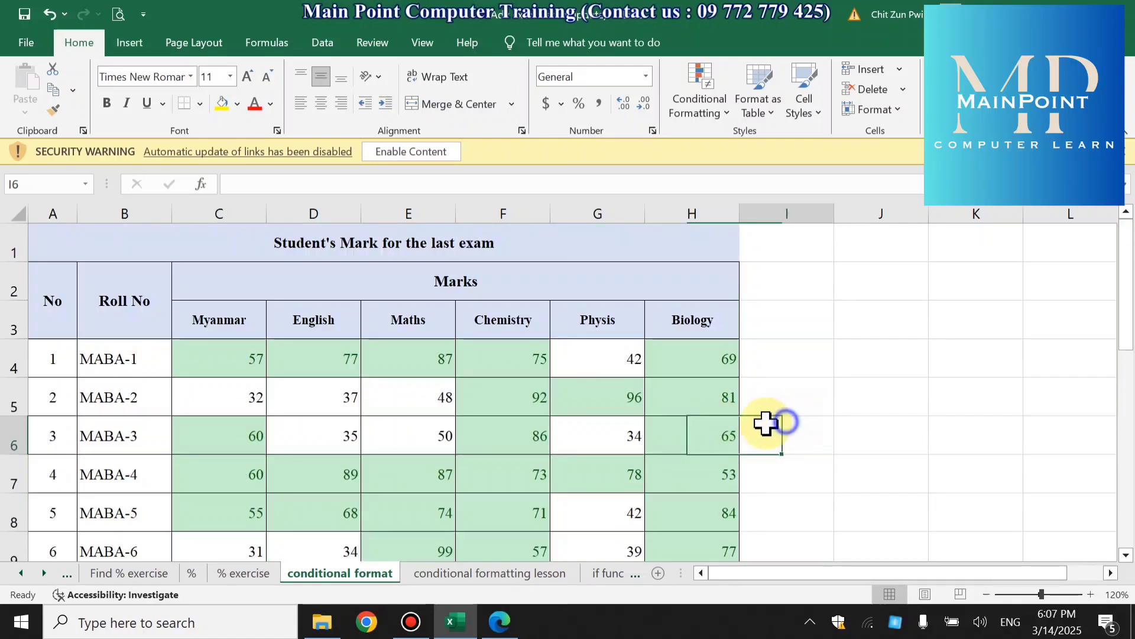
# - Clear the conditional formatting rules from the selected marks in C4:H15
pyautogui.moveTo(185, 358); pyautogui.dragTo(726, 402)
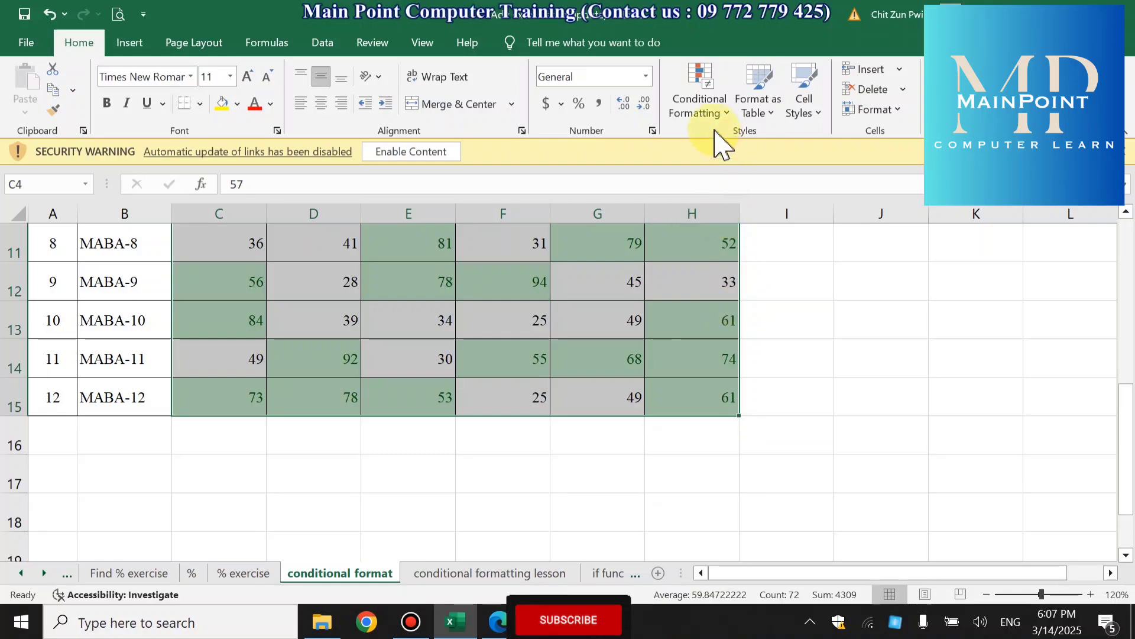
pyautogui.click(702, 110)
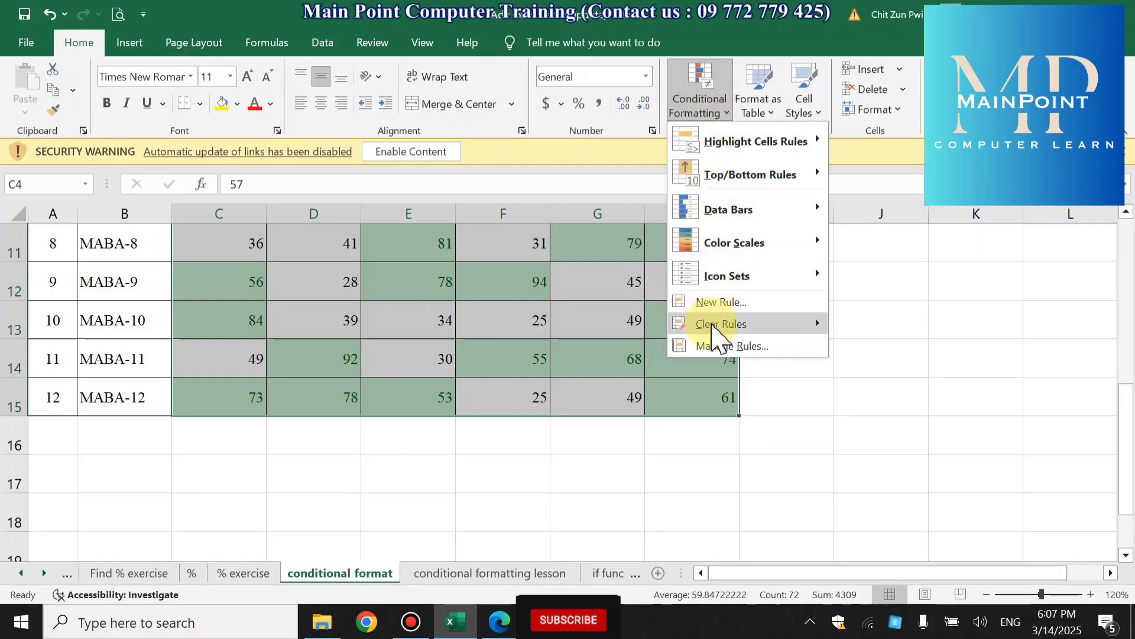
pyautogui.moveTo(716, 334)
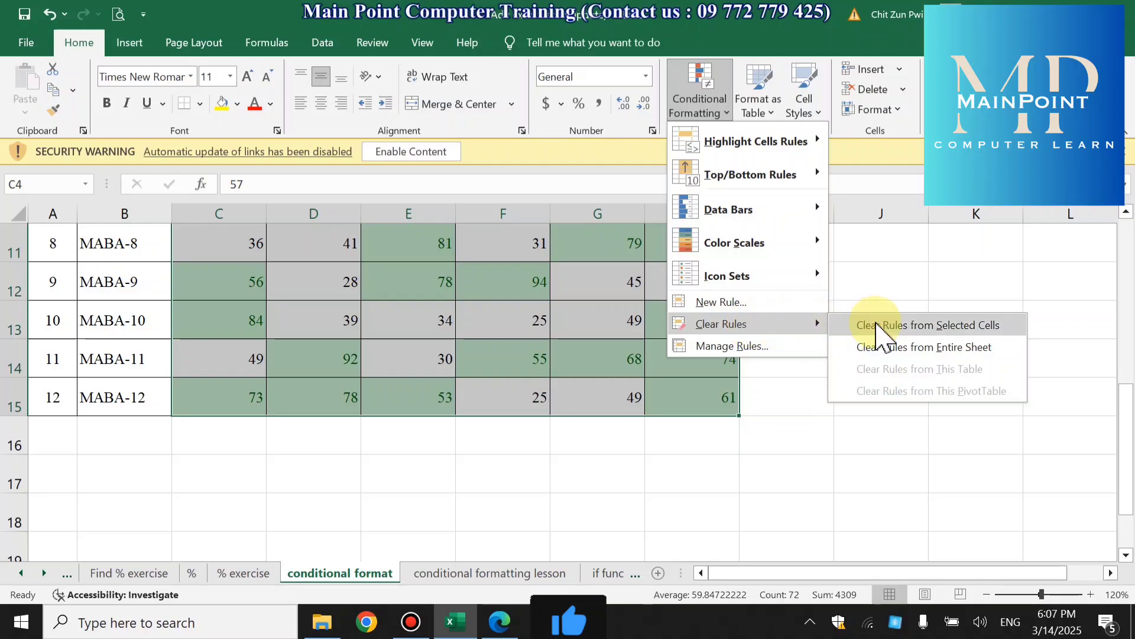
pyautogui.click(940, 326)
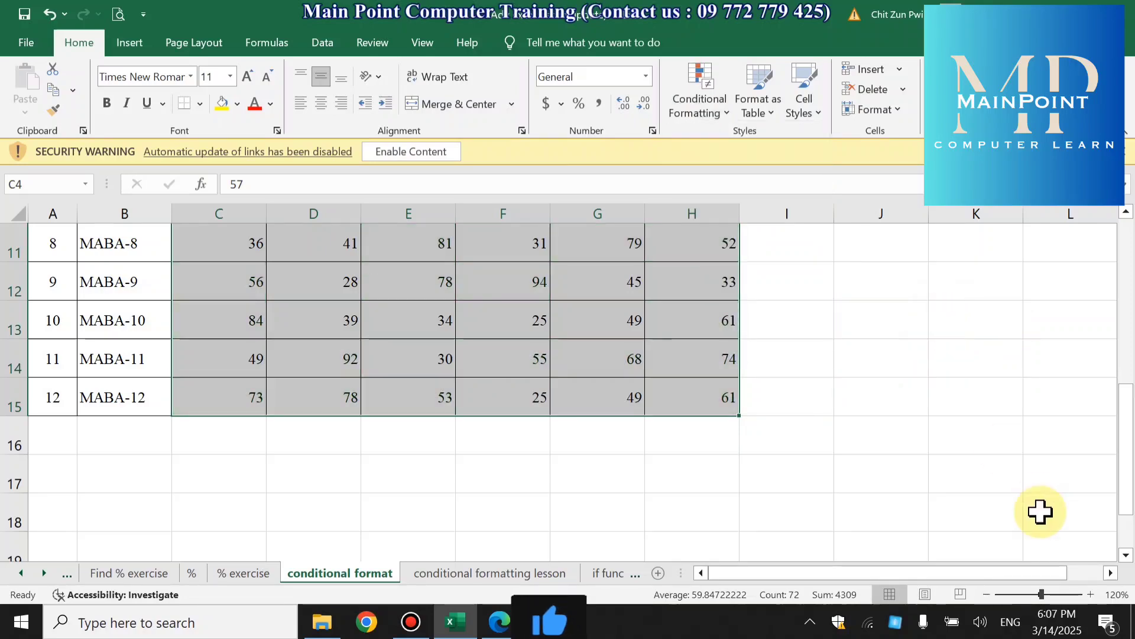
# - Highlight the marks in C4:H15 that are less than 40 with Light Red Fill with Dark Red Text
pyautogui.scroll(4, 950, 449)
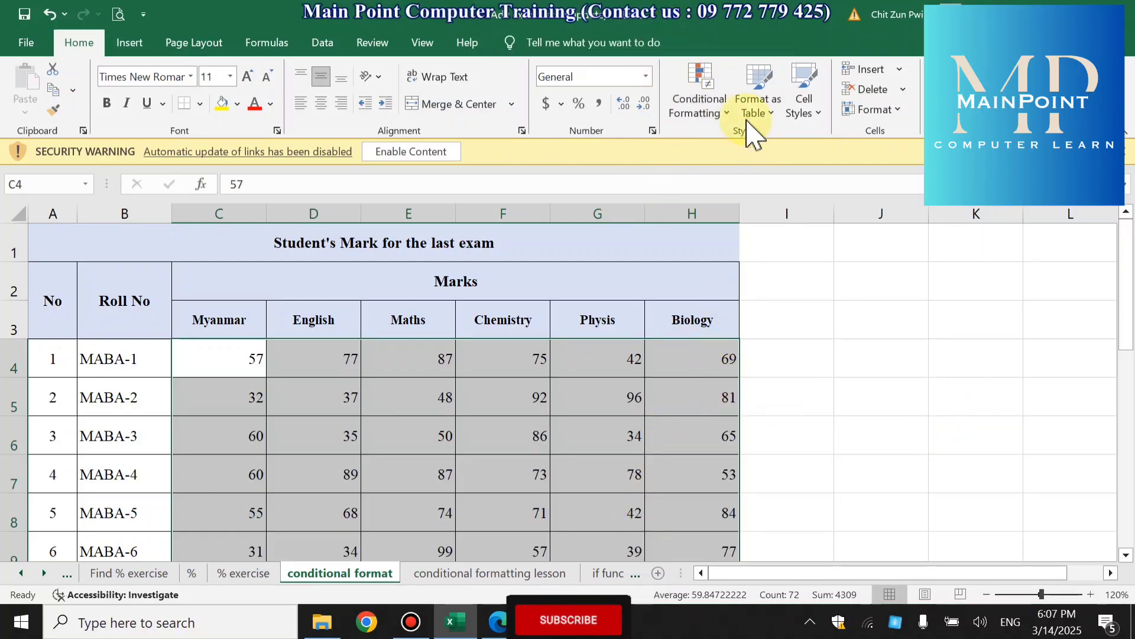
pyautogui.click(709, 103)
pyautogui.moveTo(730, 143)
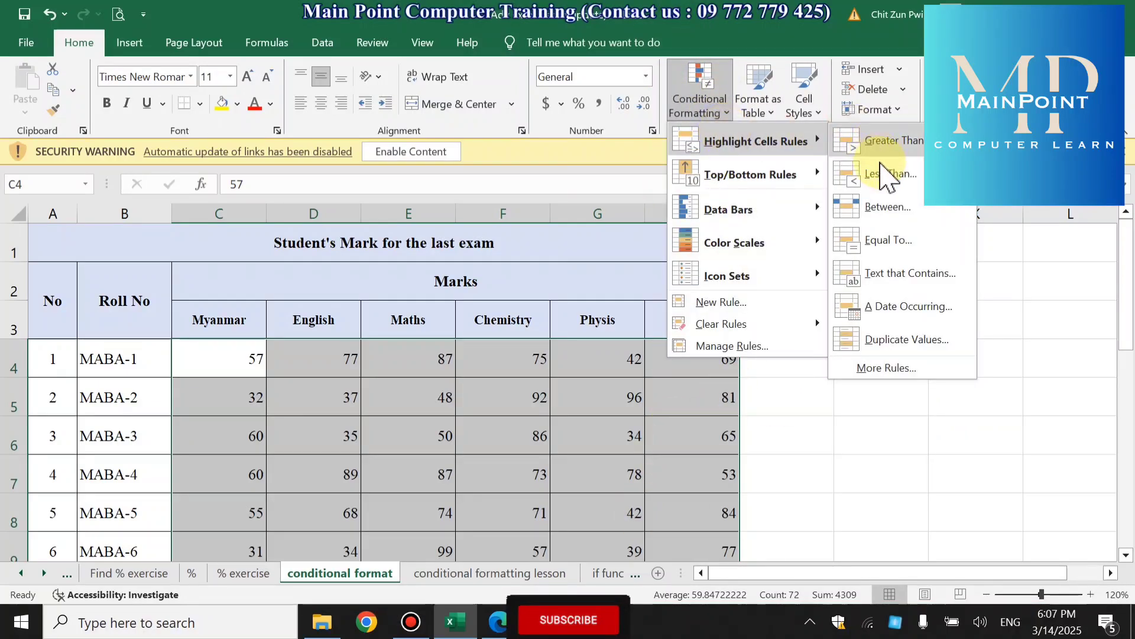
pyautogui.click(879, 173)
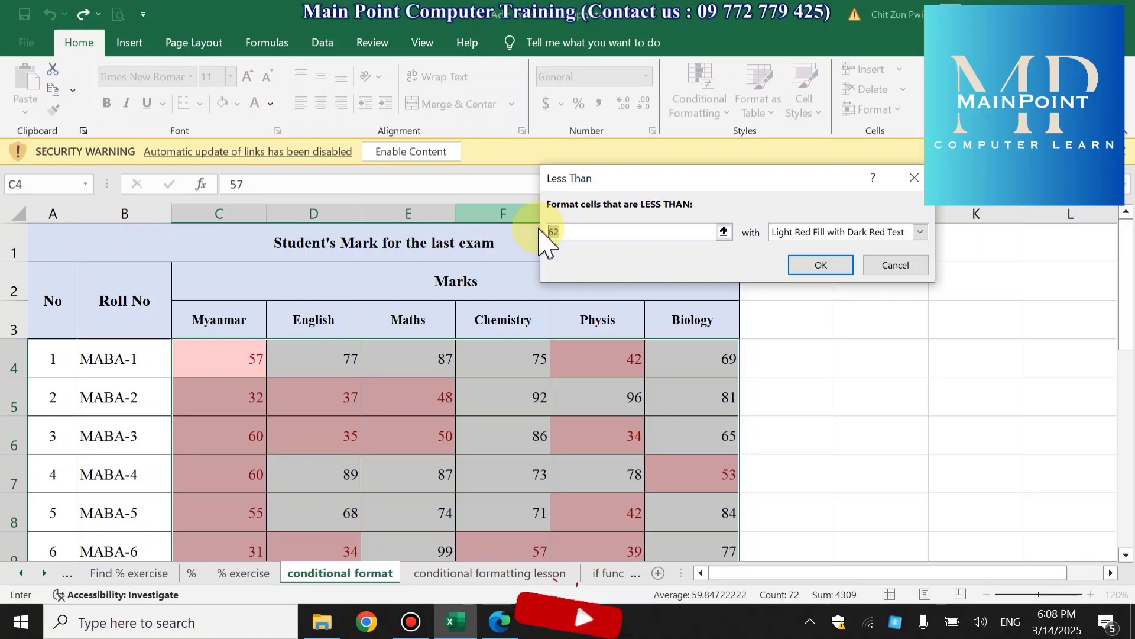
pyautogui.write('40')
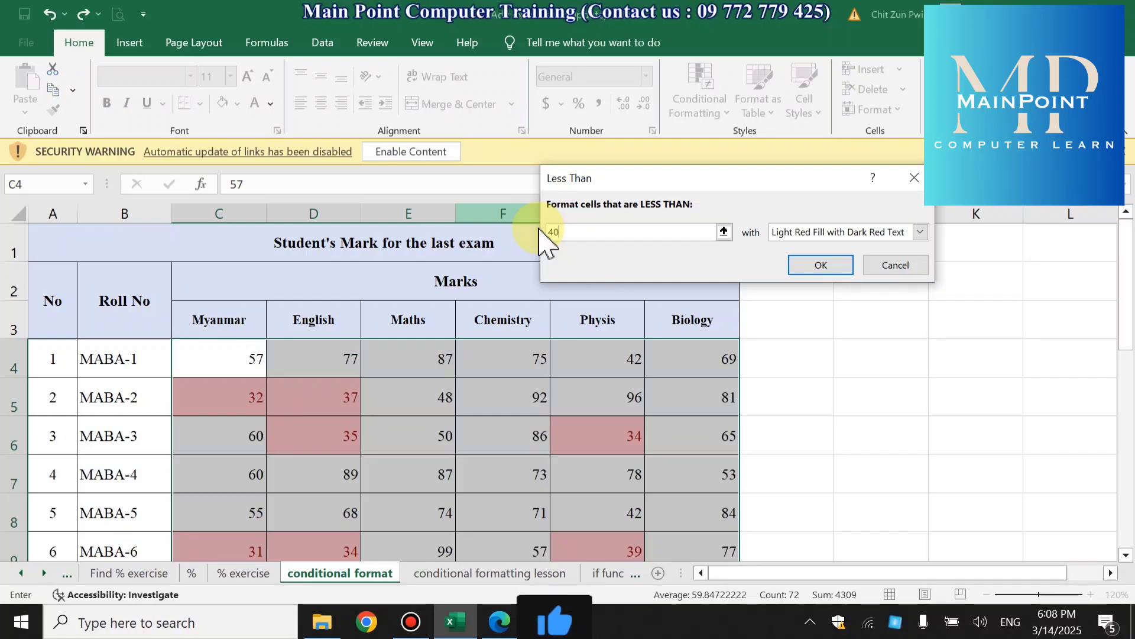
pyautogui.click(924, 231)
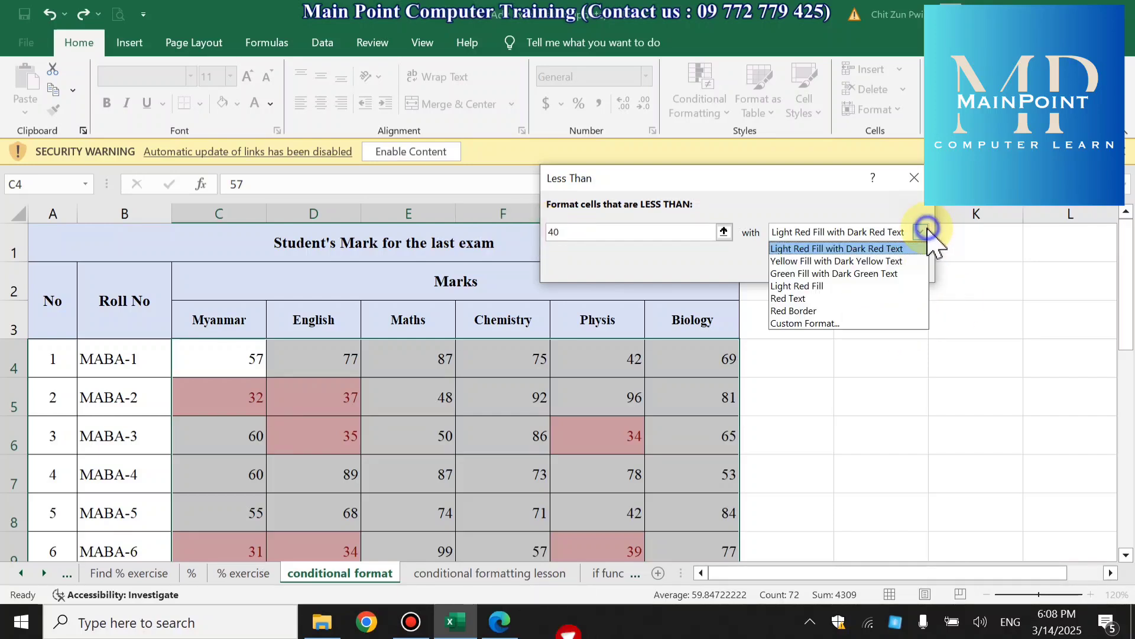
pyautogui.click(782, 247)
pyautogui.click(828, 266)
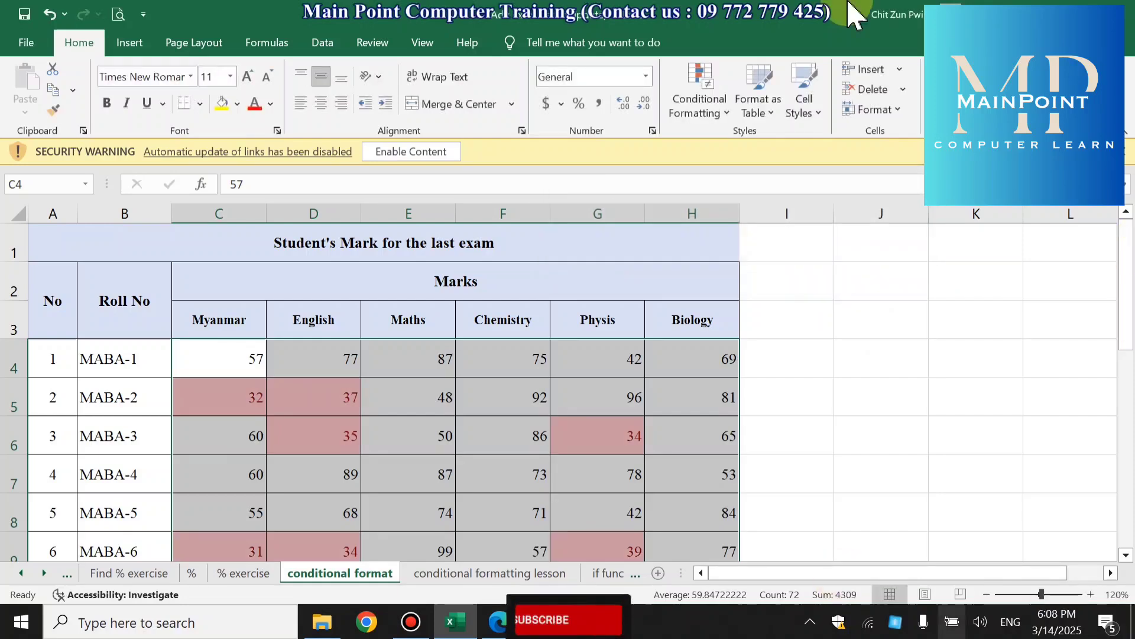
# - Go through the rows containing highlighted marks, including MABA-3 and MABA-6 to MABA-11, to examine the marks below 40
pyautogui.scroll(-1, 615, 453)
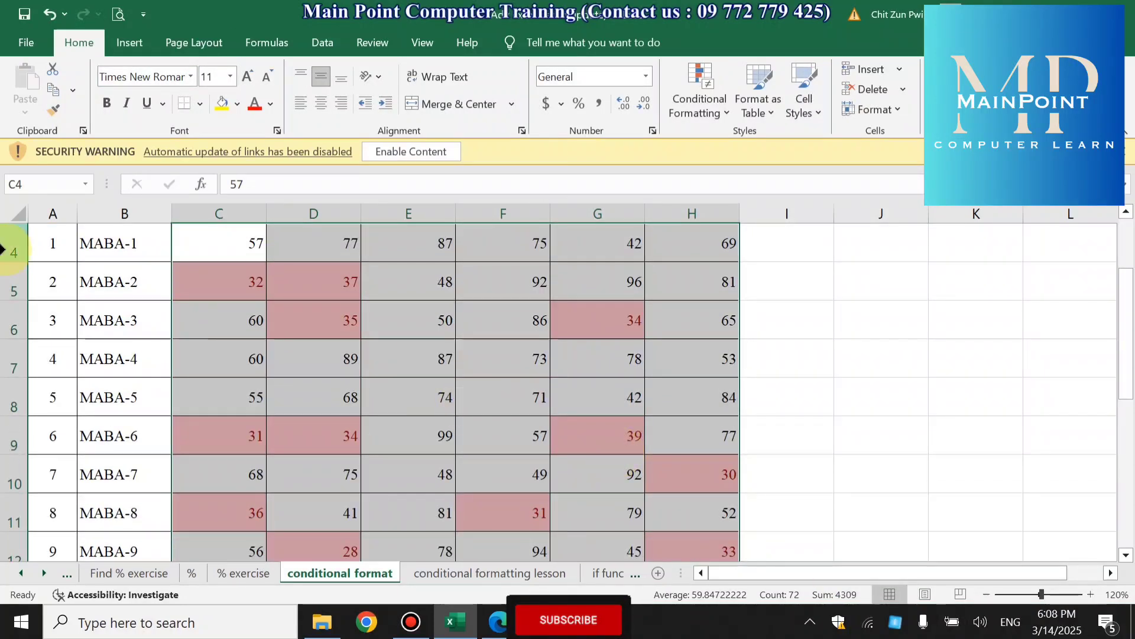
pyautogui.click(12, 321)
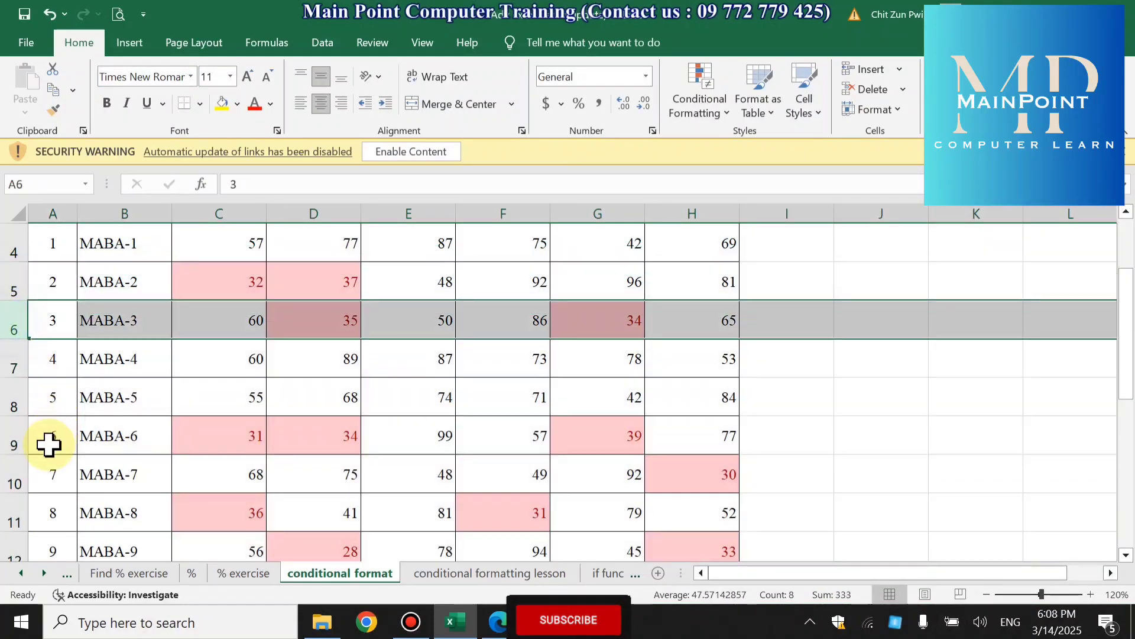
pyautogui.click(13, 435)
pyautogui.scroll(-1, 26, 426)
pyautogui.click(18, 360)
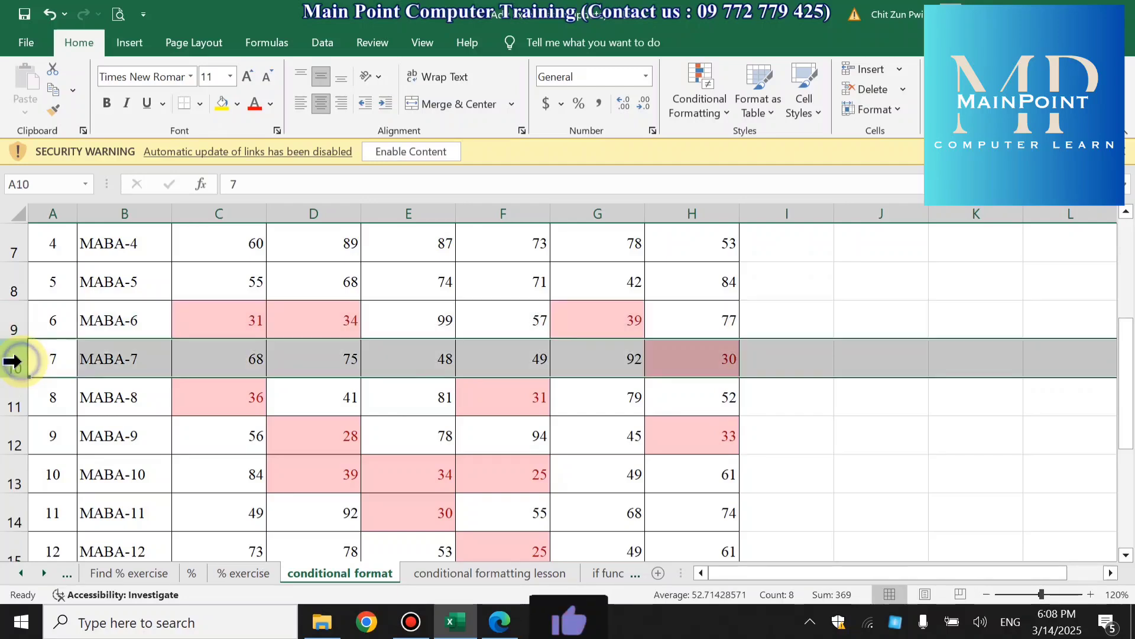
pyautogui.click(7, 391)
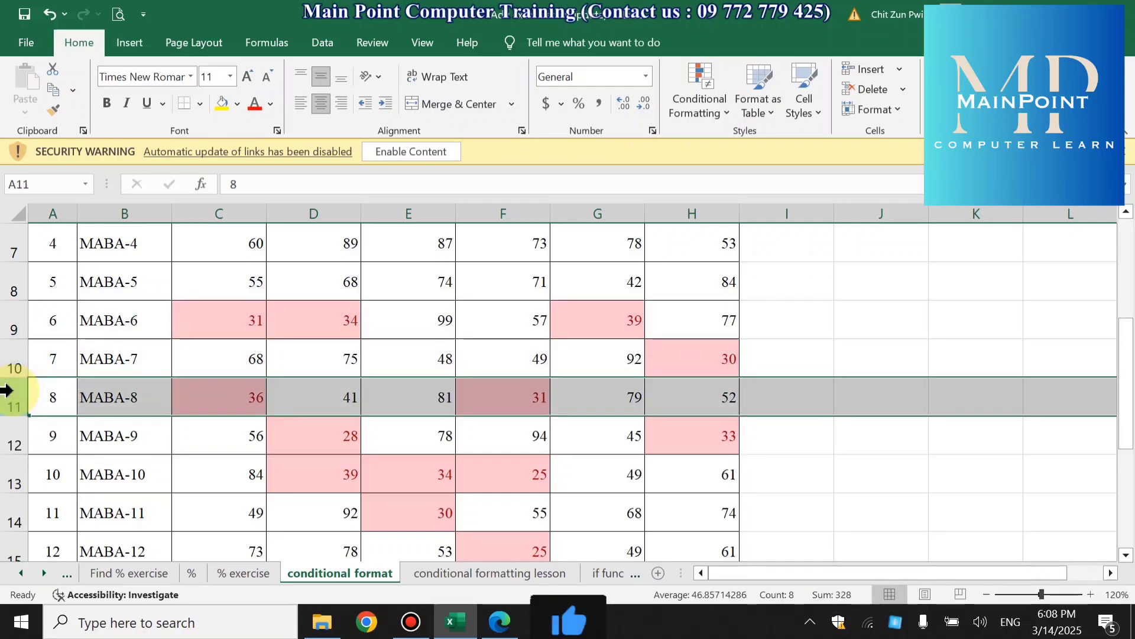
pyautogui.moveTo(8, 436); pyautogui.dragTo(10, 505)
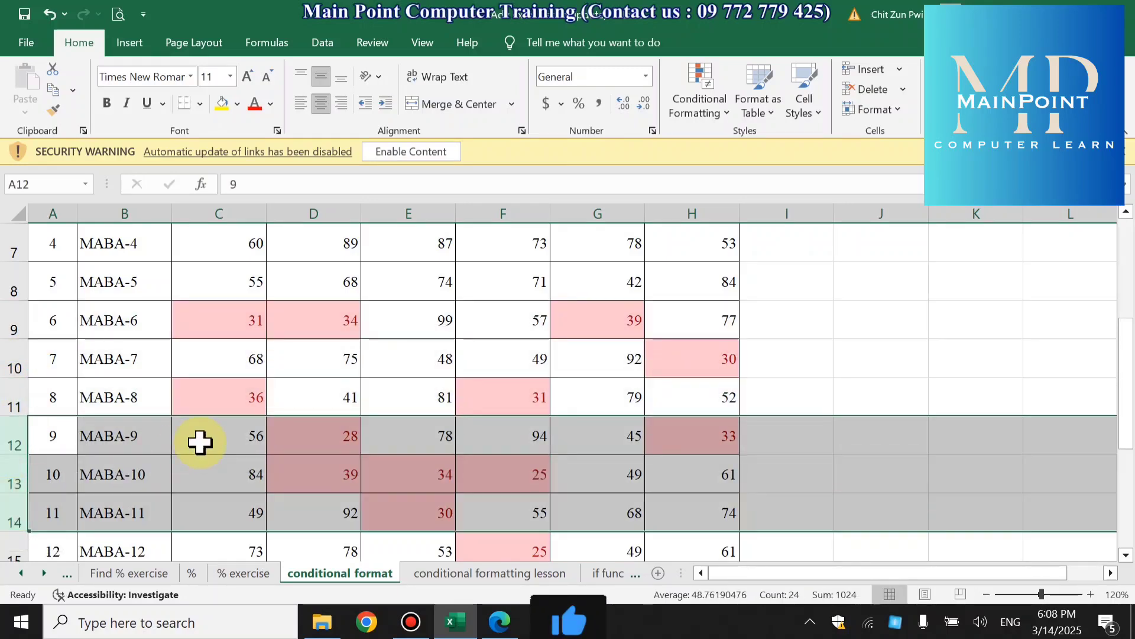
pyautogui.scroll(-1, 200, 441)
pyautogui.scroll(3, 200, 441)
# - Select the marks in C4:H15 and clear the conditional formatting rules from those cells
pyautogui.click(218, 362)
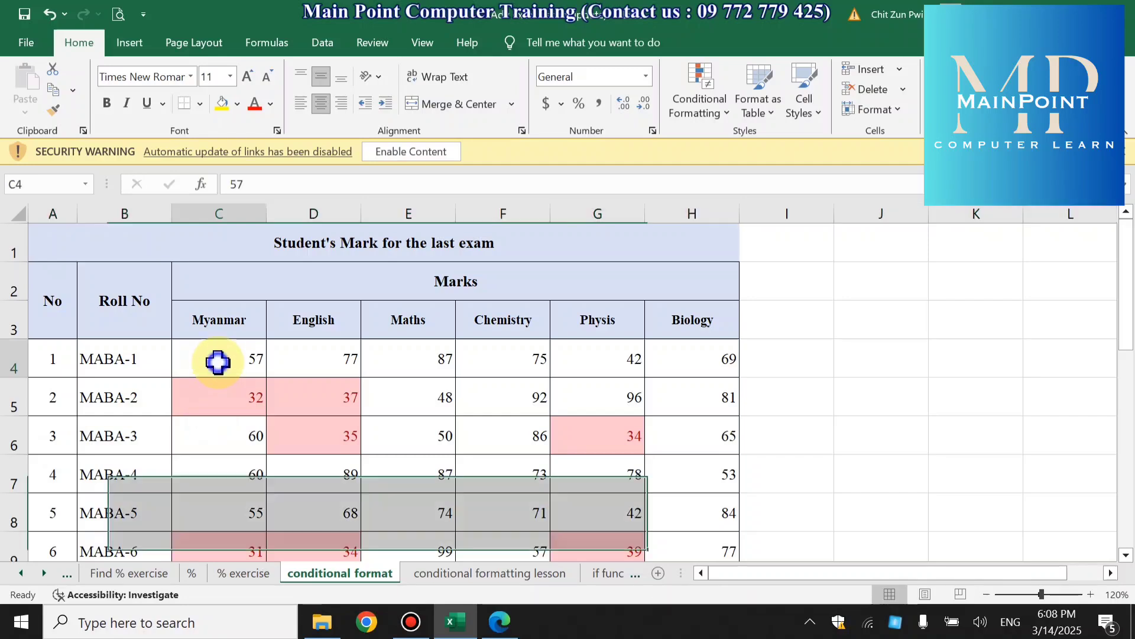
pyautogui.moveTo(218, 362); pyautogui.dragTo(722, 472)
pyautogui.click(700, 96)
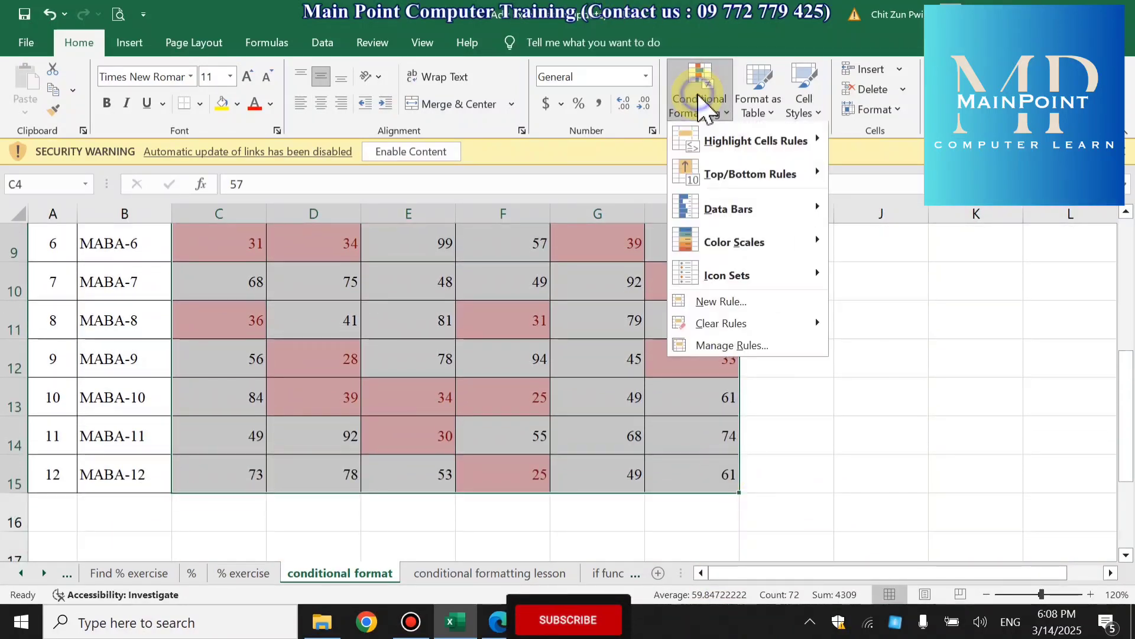
pyautogui.moveTo(730, 324)
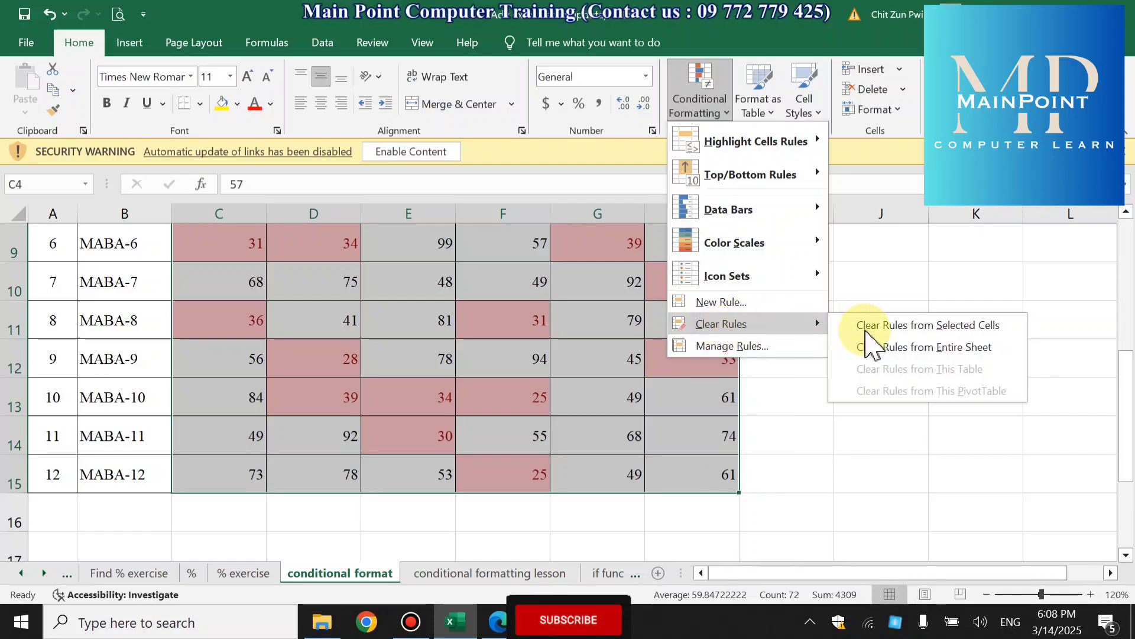
pyautogui.click(933, 326)
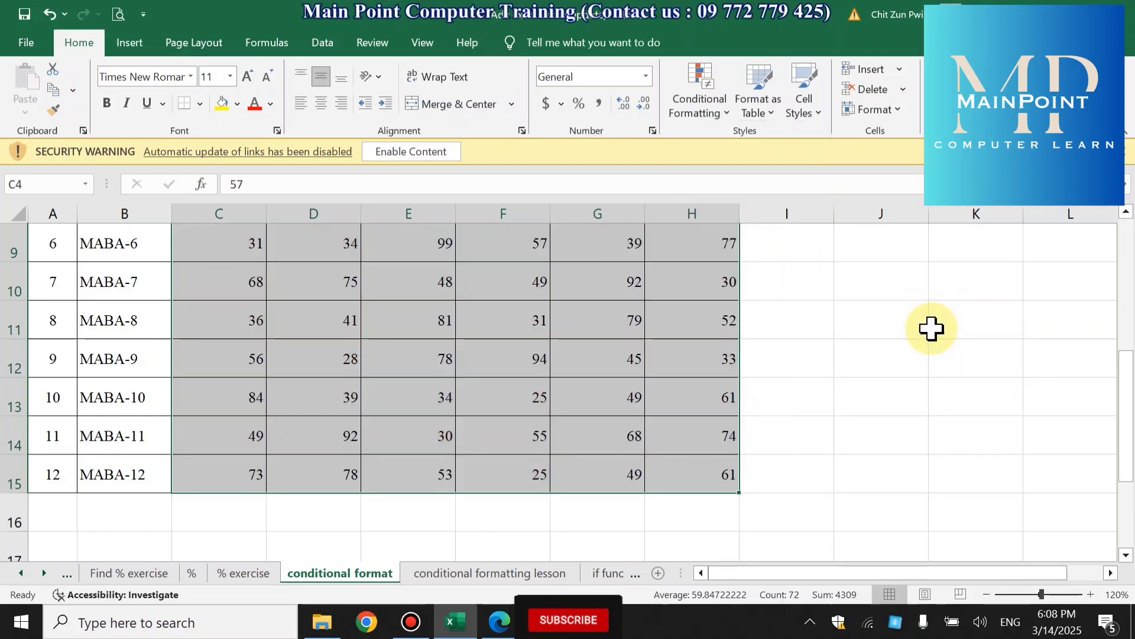
# - Highlight the marks in C4:H15 that are between 50 and 70 with Light Red Fill with Dark Red Text
pyautogui.scroll(2, 933, 329)
pyautogui.click(700, 75)
pyautogui.moveTo(698, 143)
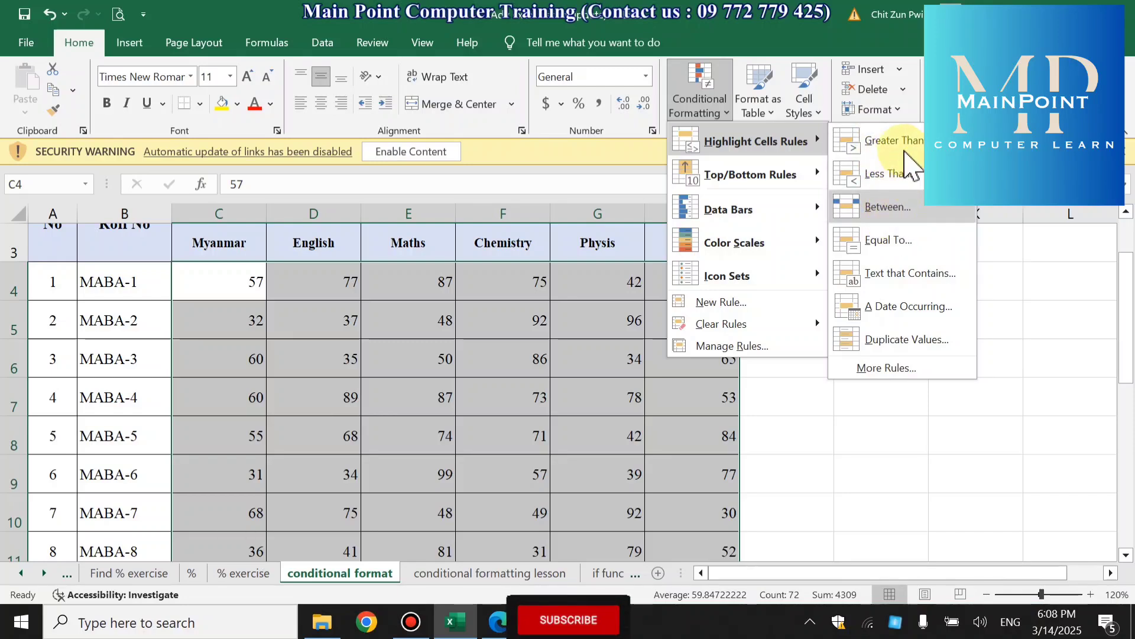
pyautogui.click(890, 207)
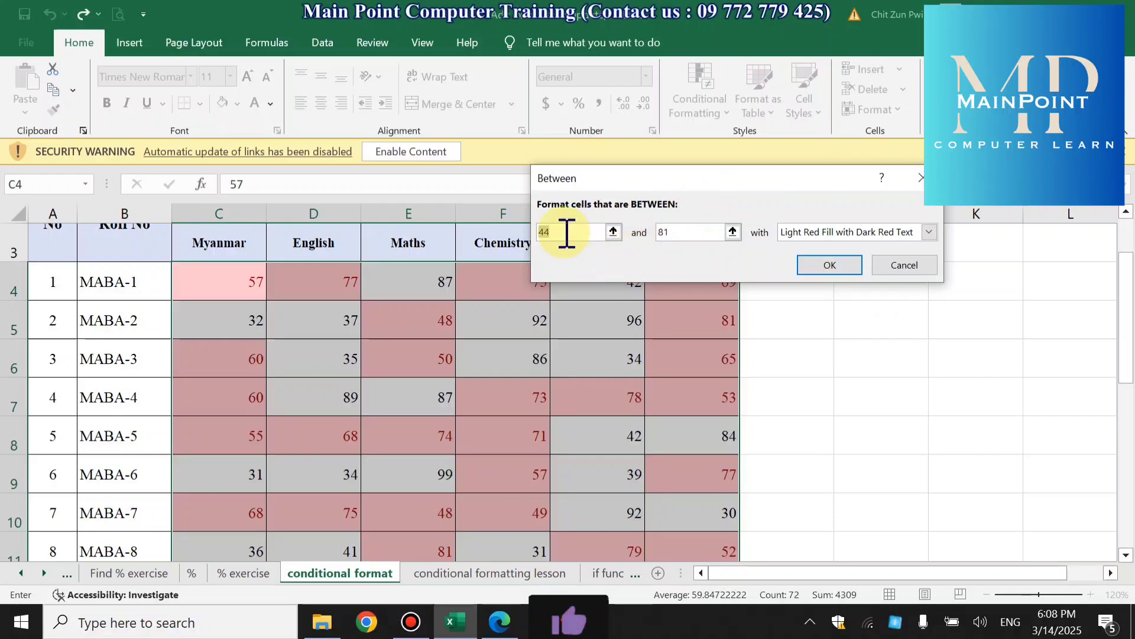
pyautogui.write('50')
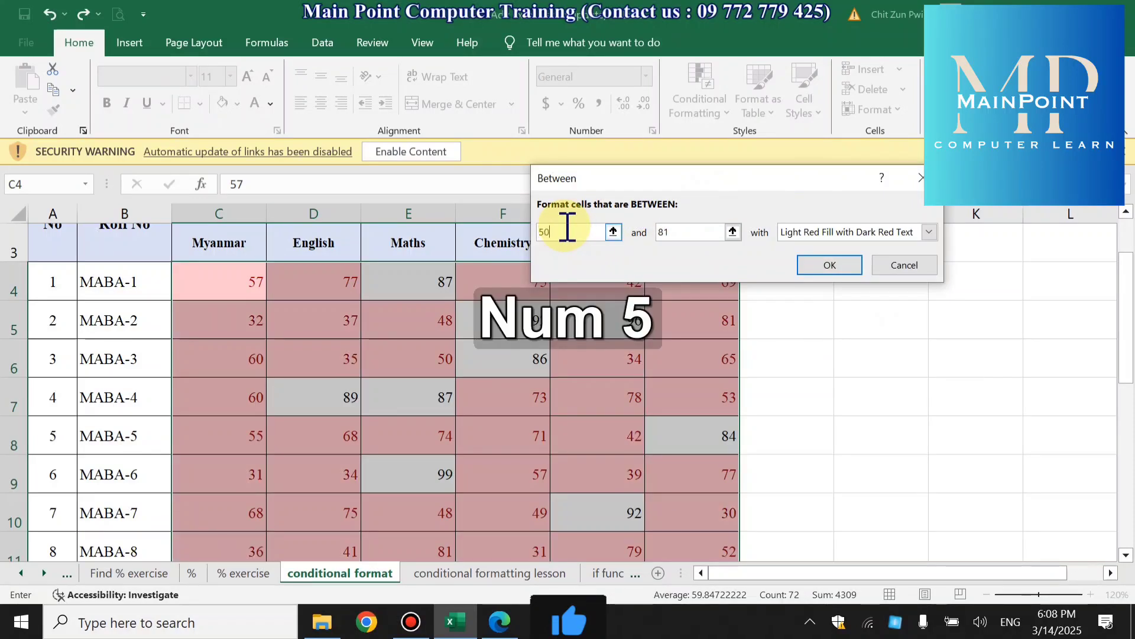
pyautogui.moveTo(718, 235); pyautogui.dragTo(672, 233)
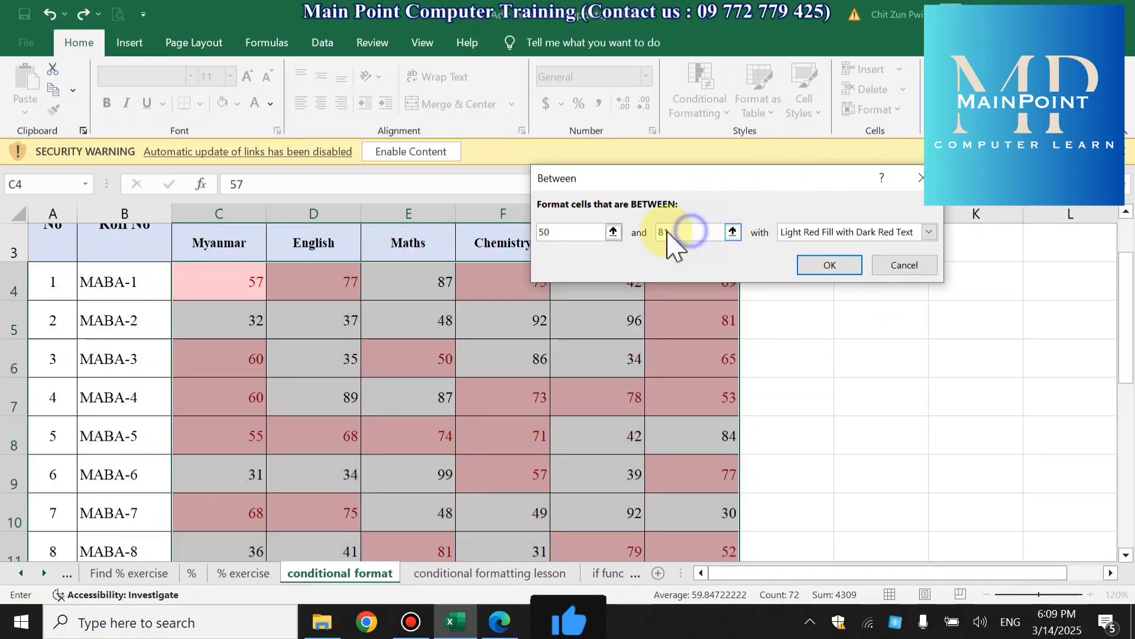
pyautogui.write('70')
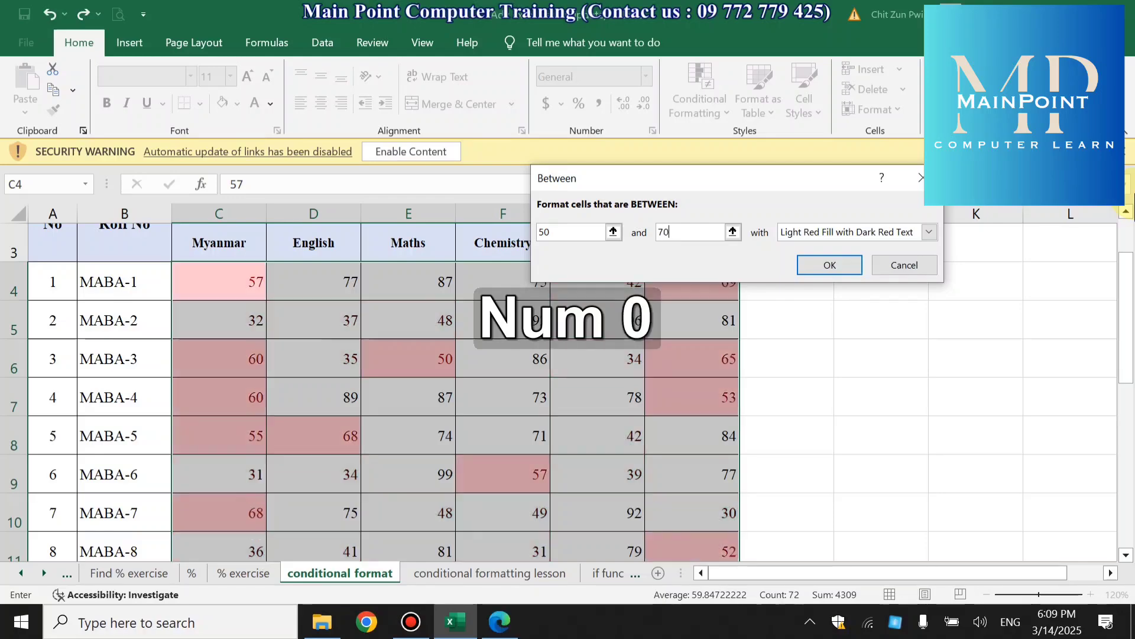
pyautogui.click(817, 262)
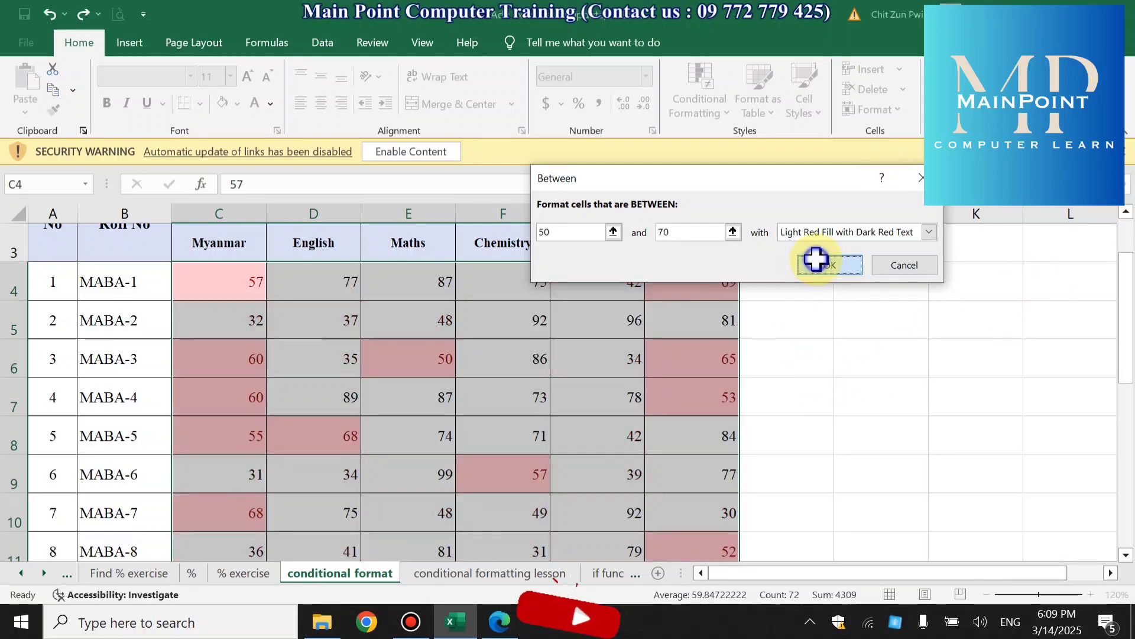
pyautogui.scroll(-2, 773, 424)
pyautogui.scroll(3, 773, 423)
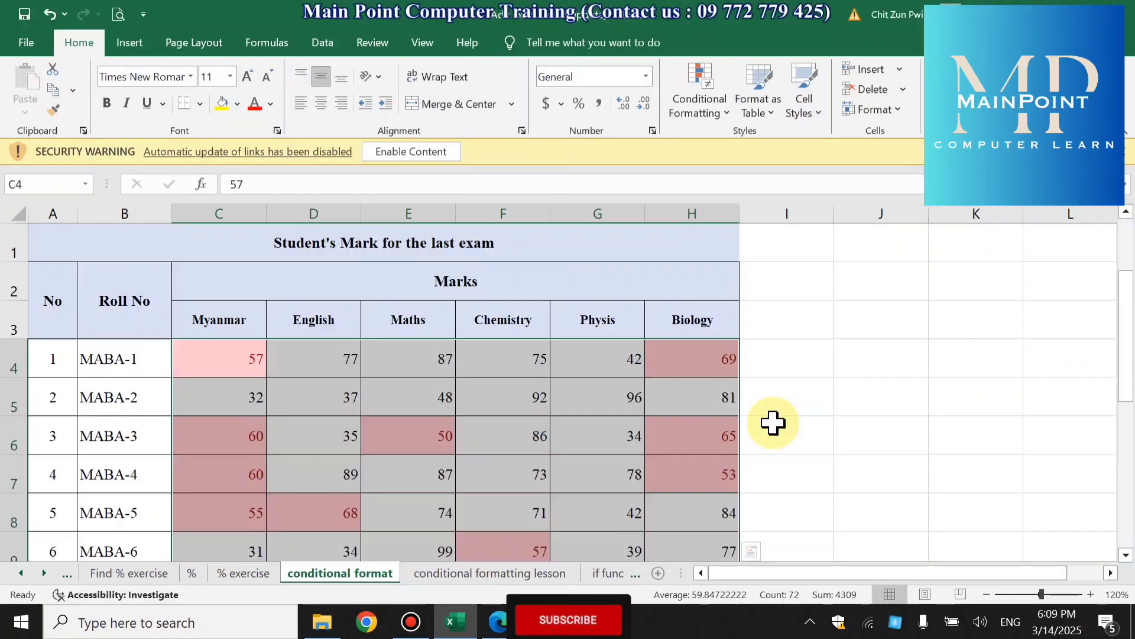
# - Clear the between 50 and 70 highlighting rule from the selected marks in C4:H15
pyautogui.click(710, 108)
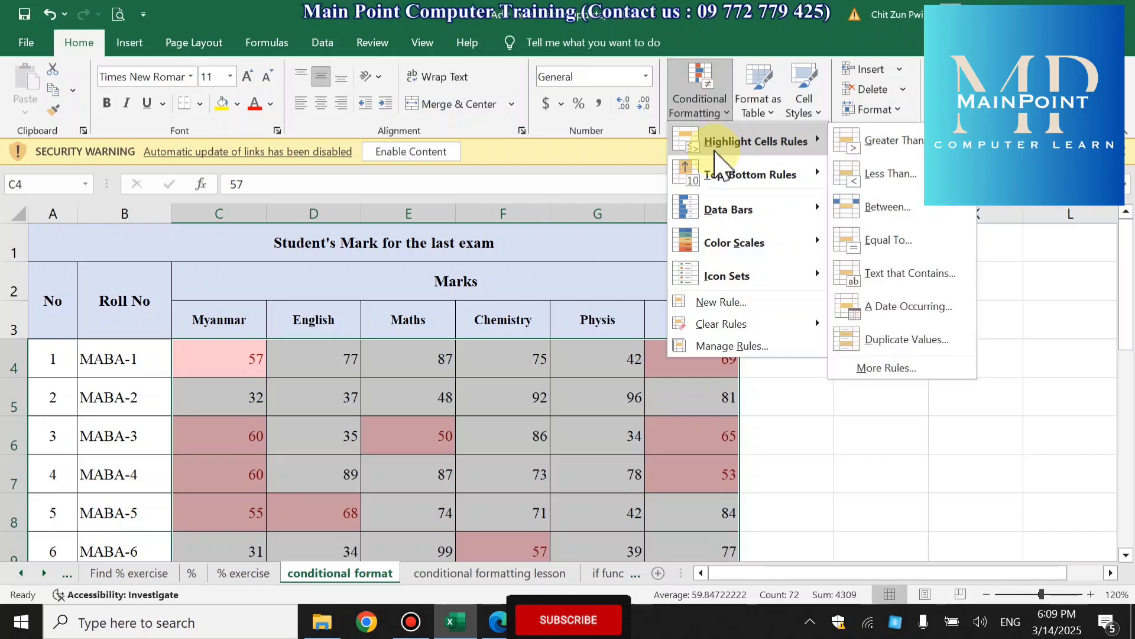
pyautogui.moveTo(716, 173)
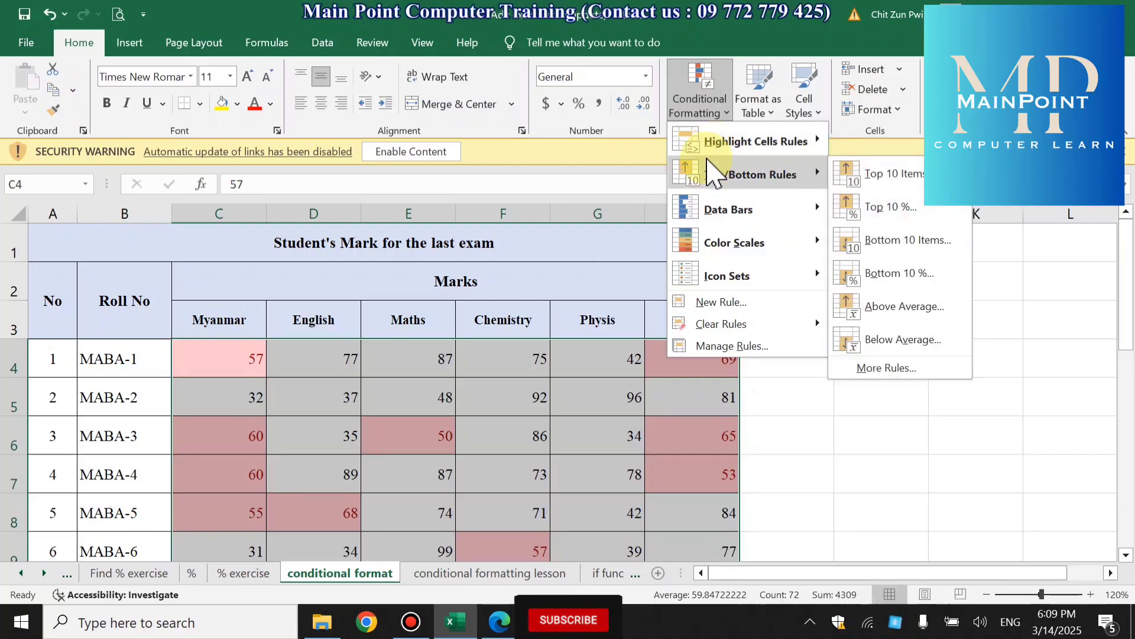
pyautogui.click(789, 146)
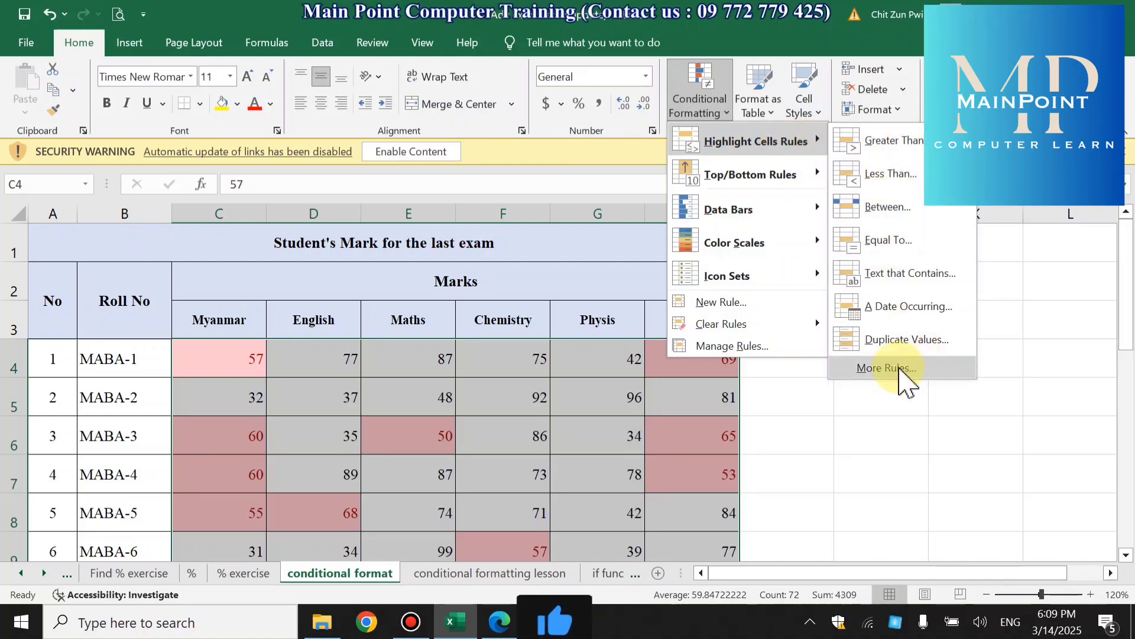
pyautogui.moveTo(769, 331)
pyautogui.click(891, 329)
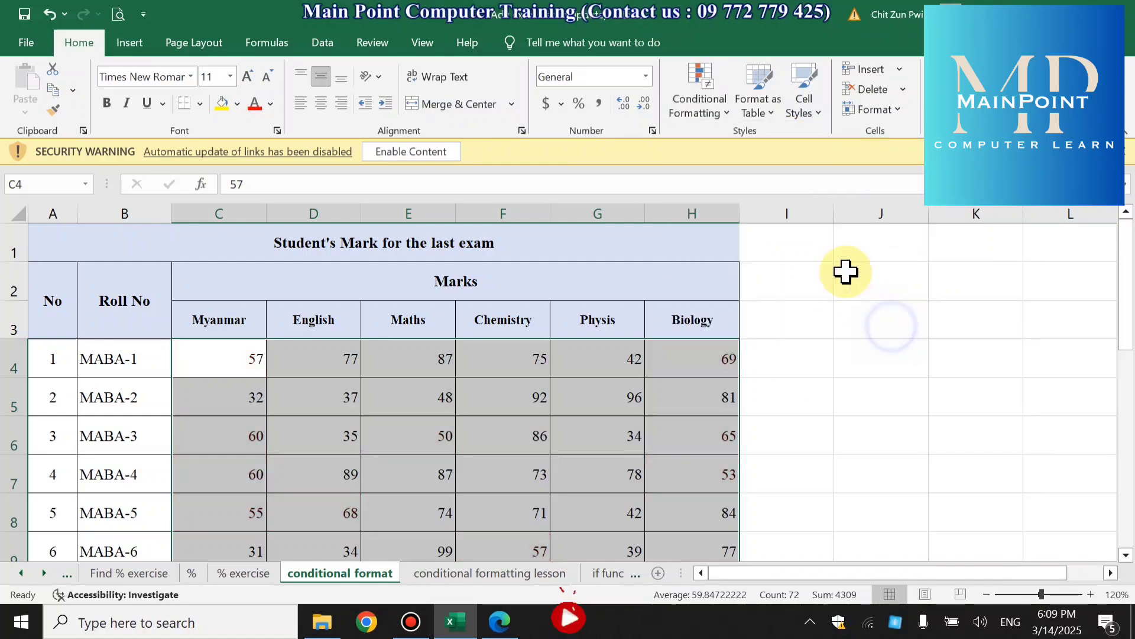
# - Apply an Equal To 80 highlight rule with Light Red Fill with Dark Red Text to the marks in C4:H15 and check the table
pyautogui.click(700, 103)
pyautogui.moveTo(711, 151)
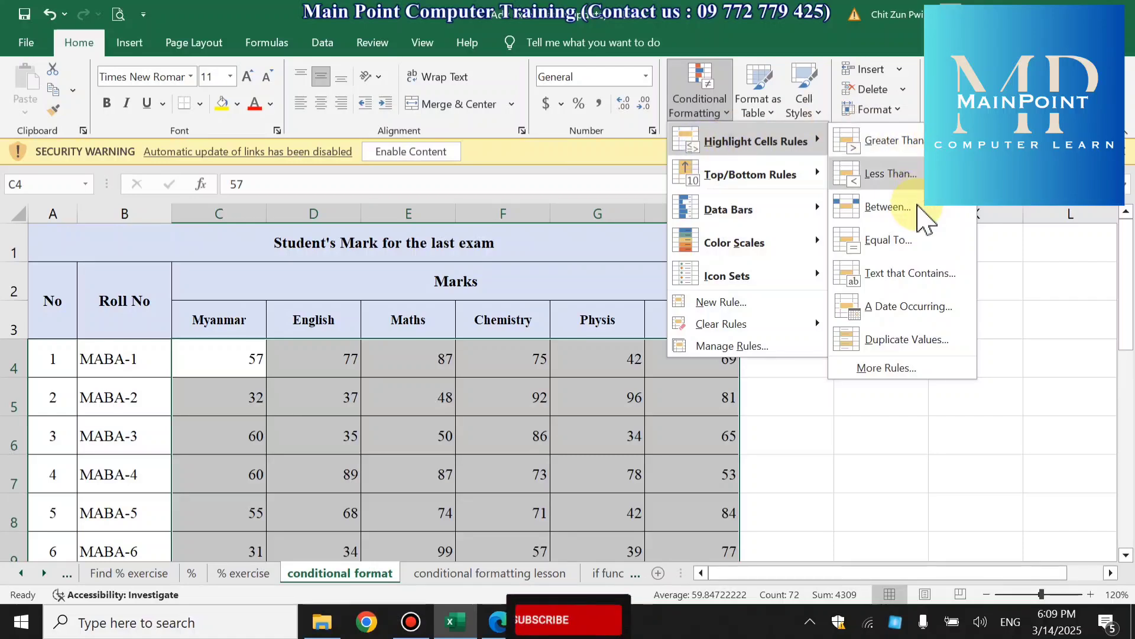
pyautogui.click(905, 239)
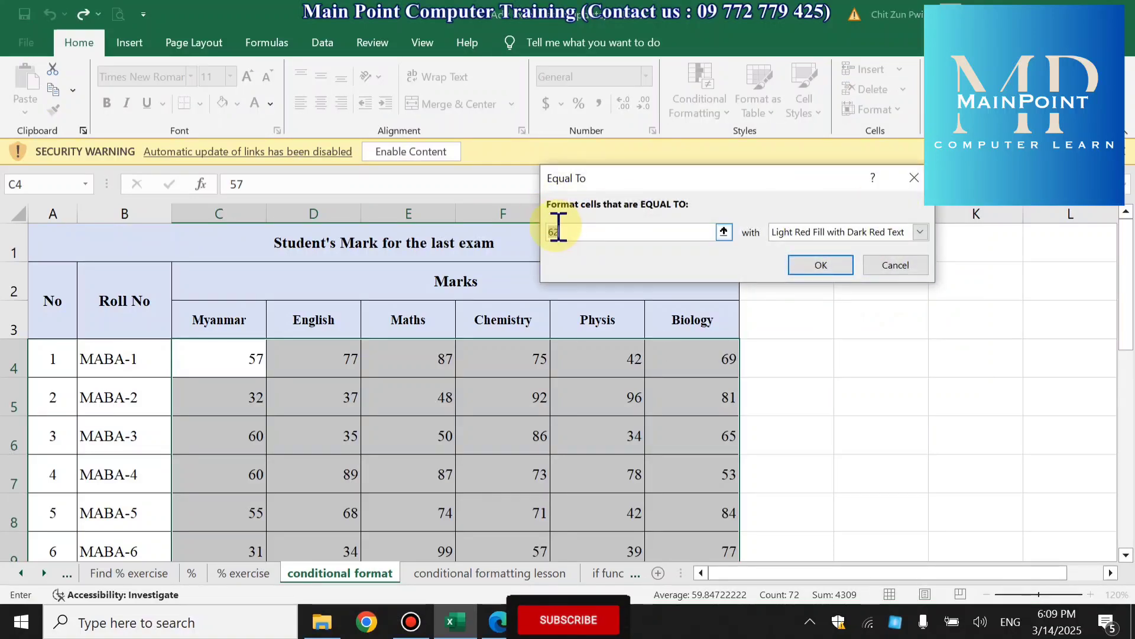
pyautogui.write('80')
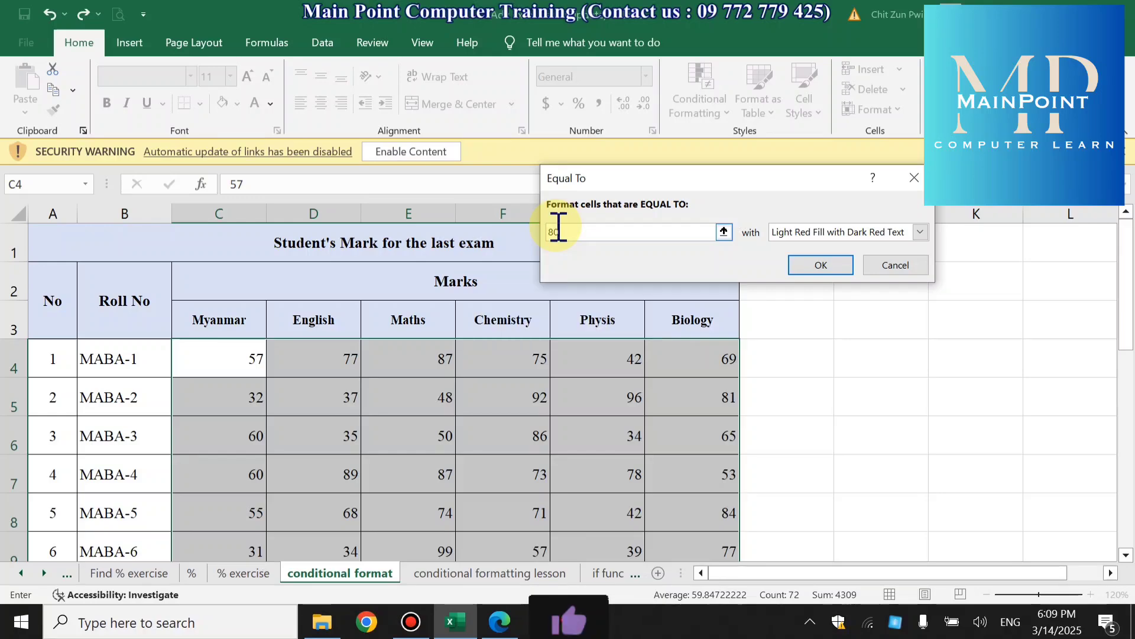
pyautogui.press('Return')
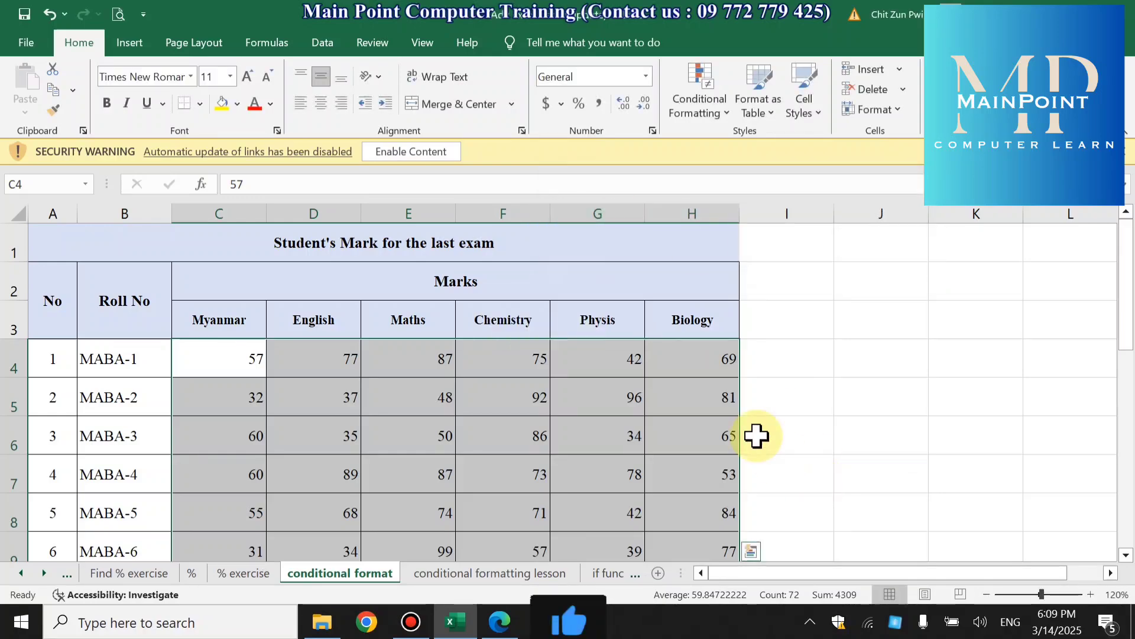
pyautogui.scroll(-2, 752, 424)
pyautogui.scroll(-3, 752, 424)
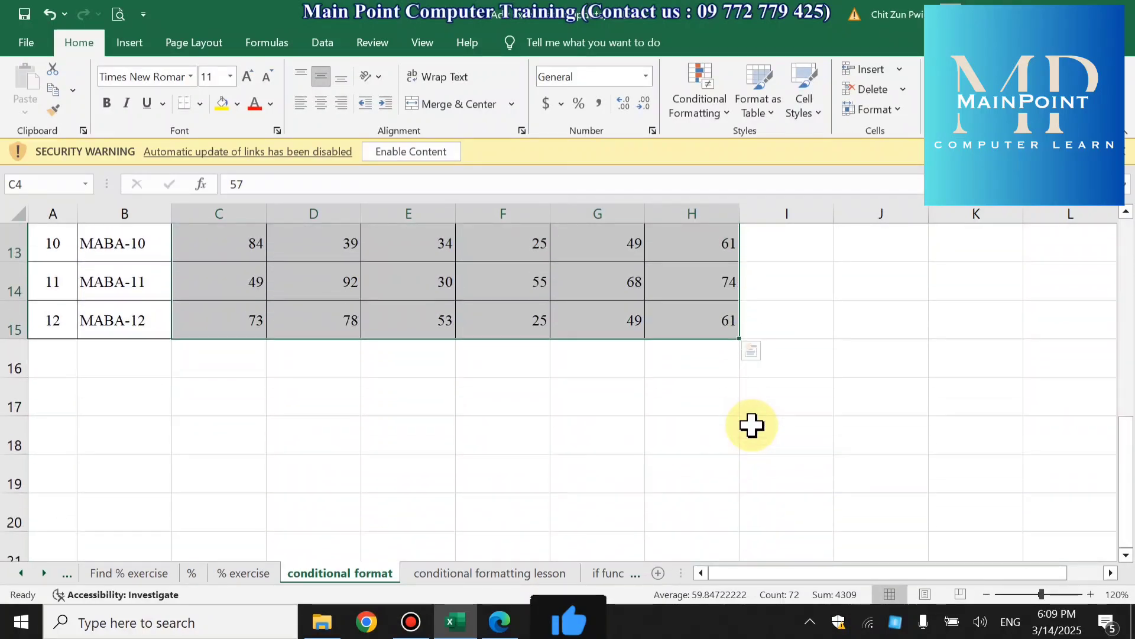
pyautogui.scroll(4, 752, 425)
# - Highlight the marks in C4:H15 that are equal to 60 with Light Red Fill with Dark Red Text
pyautogui.click(718, 110)
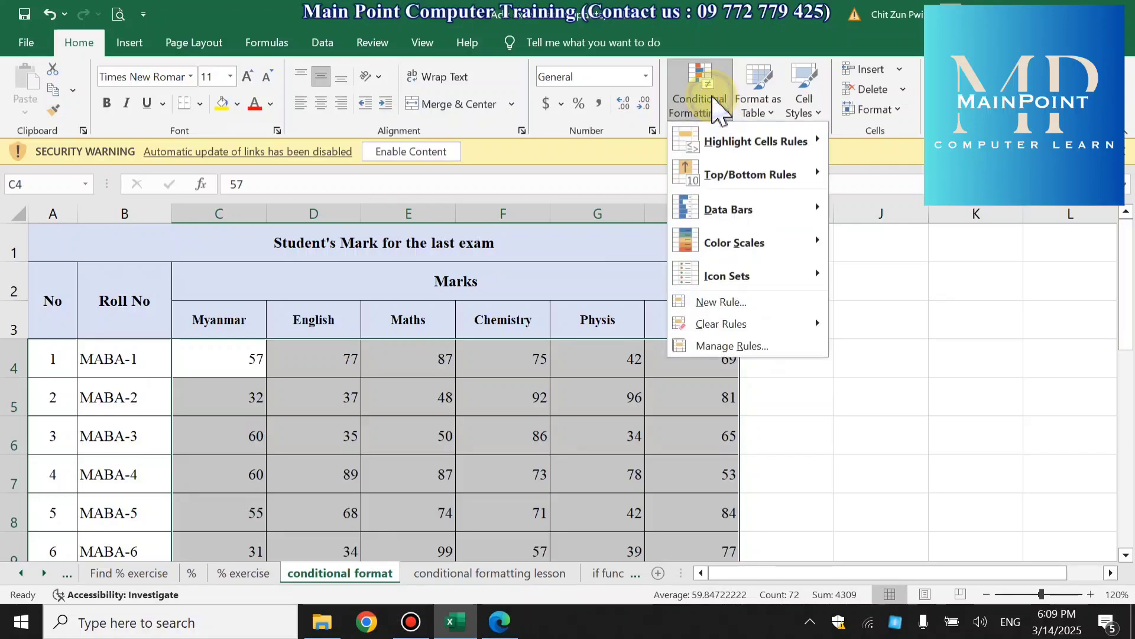
pyautogui.moveTo(763, 142)
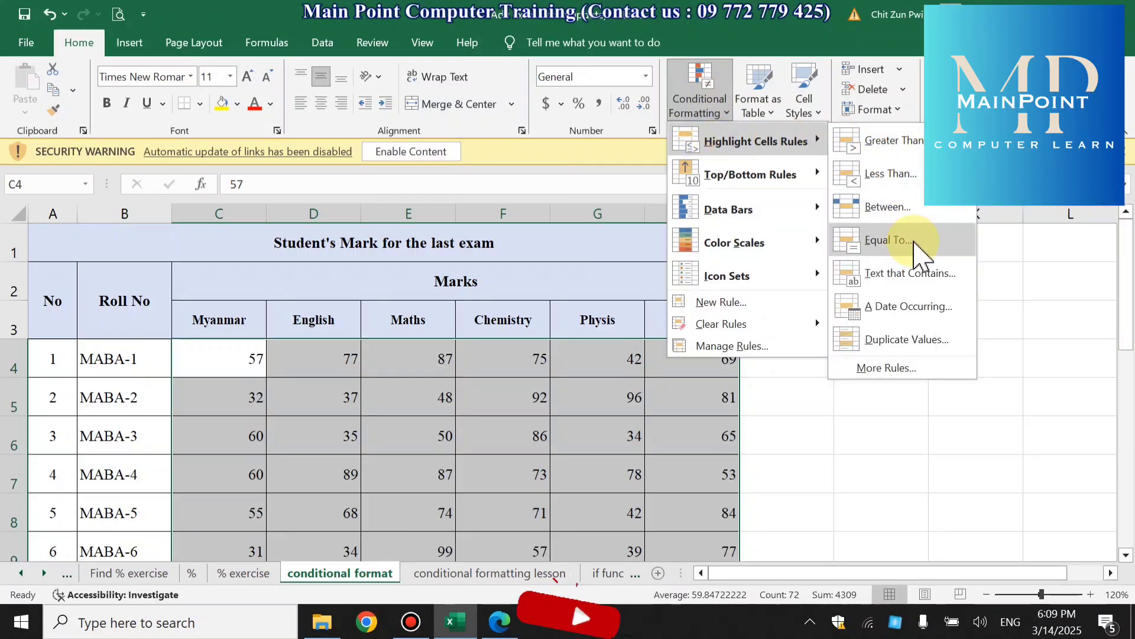
pyautogui.click(915, 243)
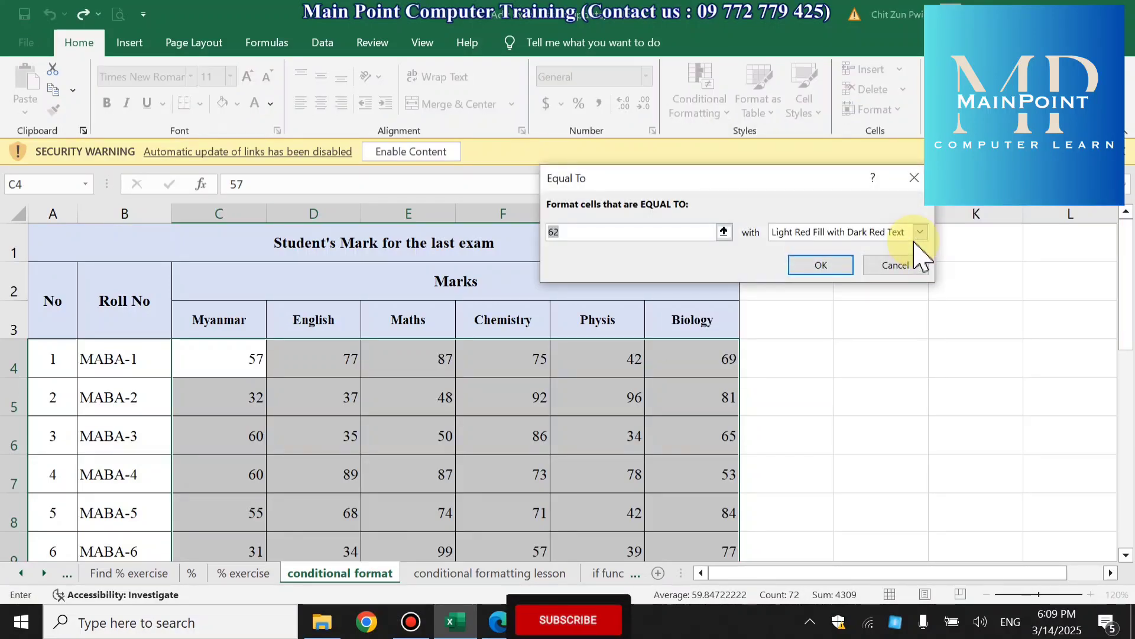
pyautogui.write('60')
pyautogui.press('Return')
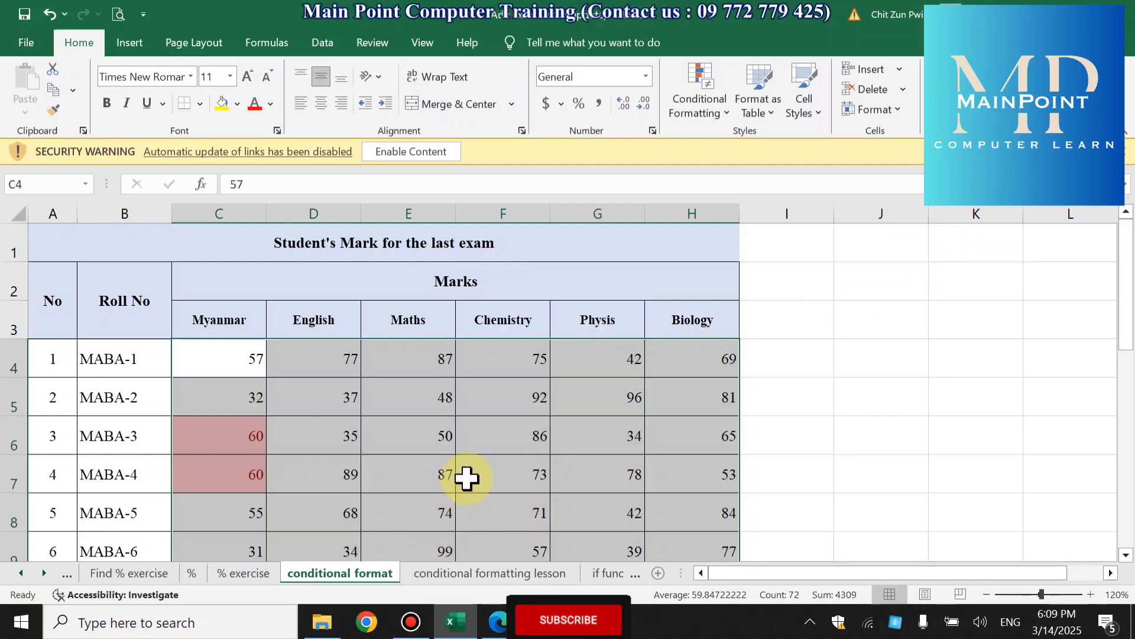
pyautogui.scroll(-3, 467, 476)
pyautogui.scroll(2, 461, 473)
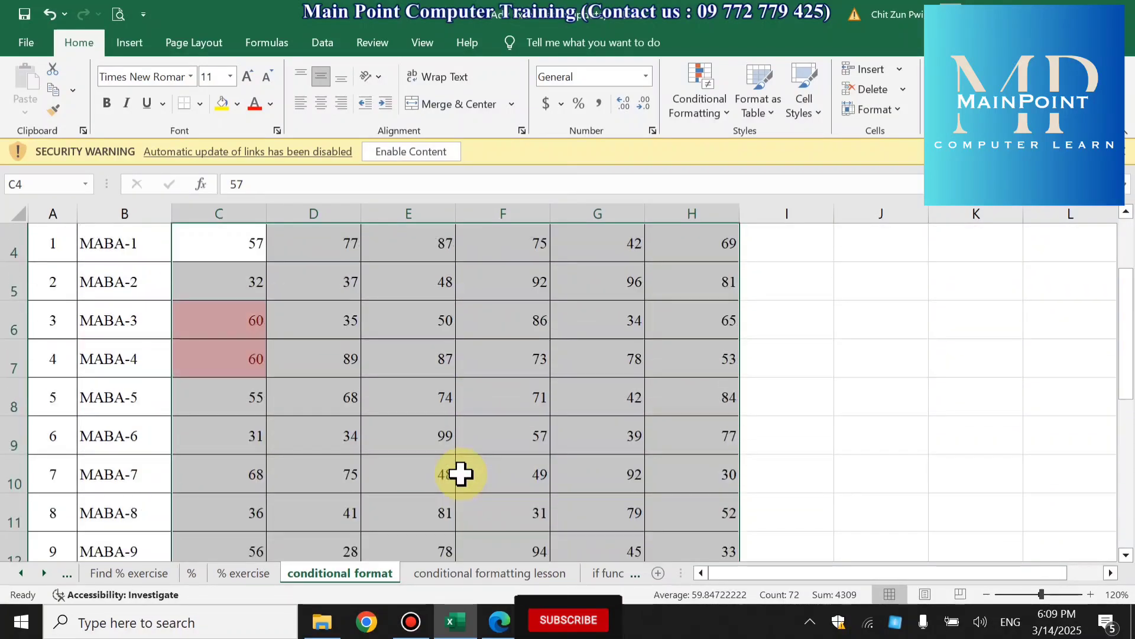
pyautogui.scroll(1, 462, 473)
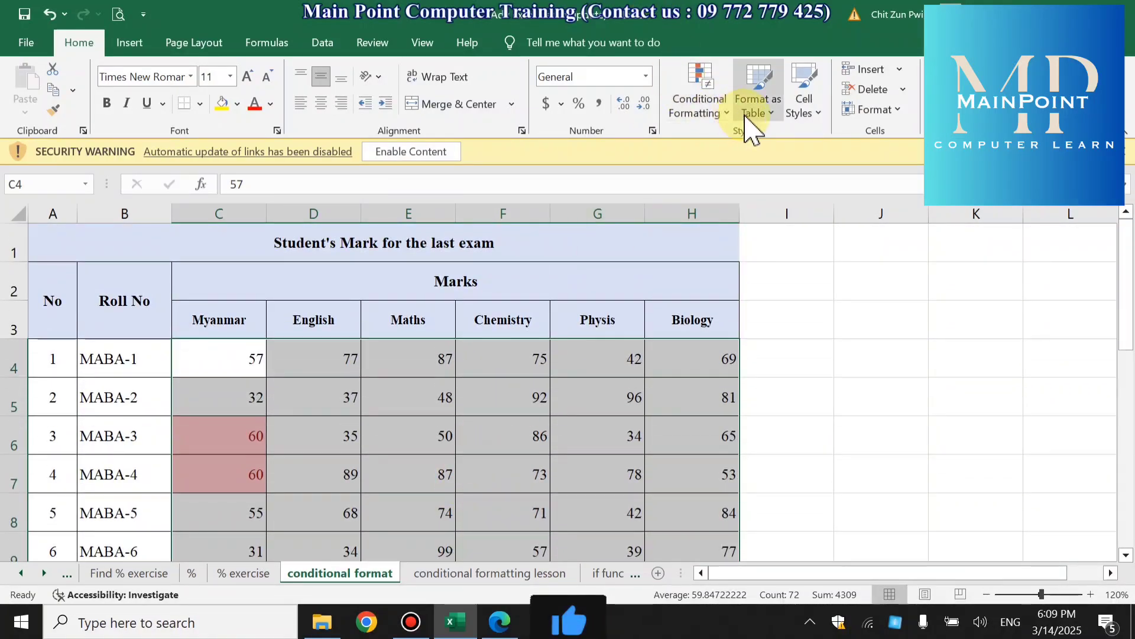
# - Clear the Equal To highlighting rules from the selected marks in C4:H15
pyautogui.click(693, 89)
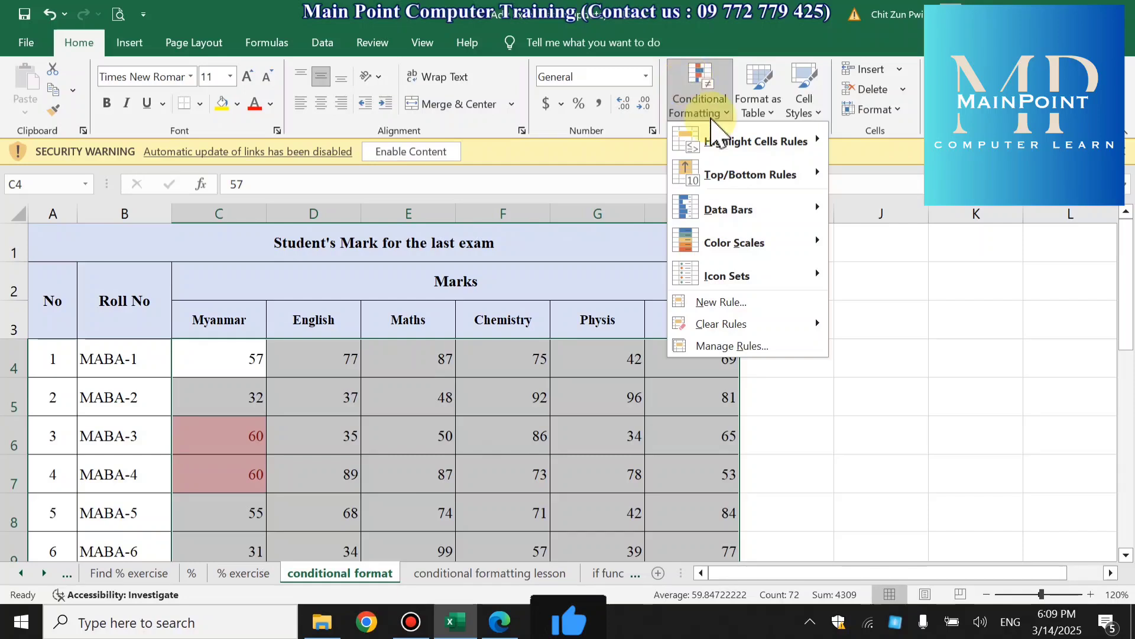
pyautogui.moveTo(726, 147)
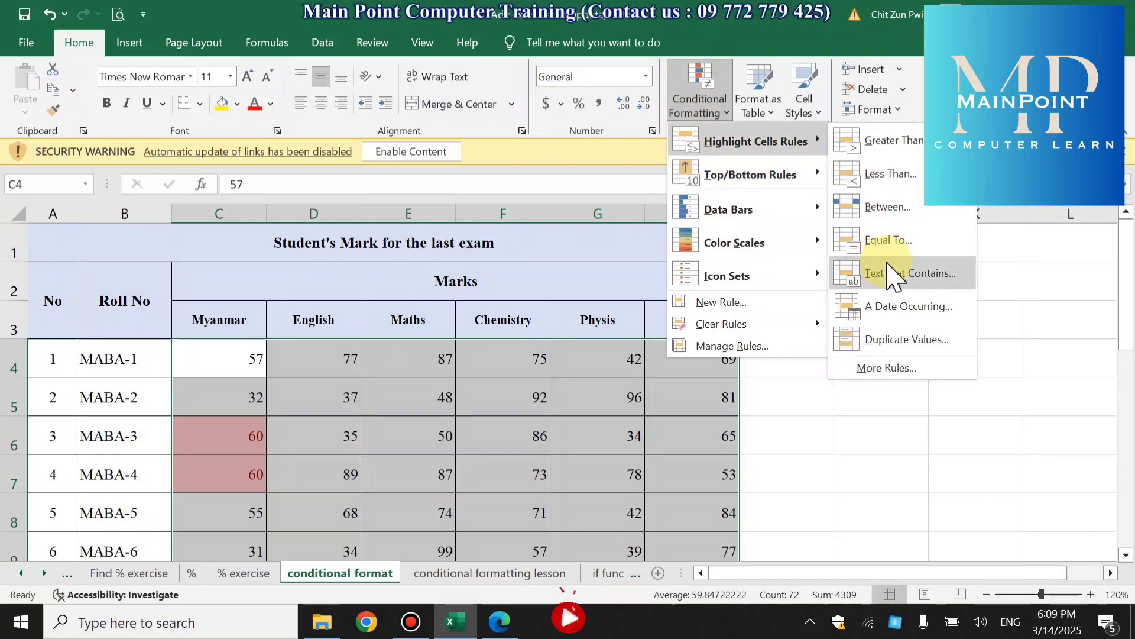
pyautogui.moveTo(820, 323)
pyautogui.click(880, 323)
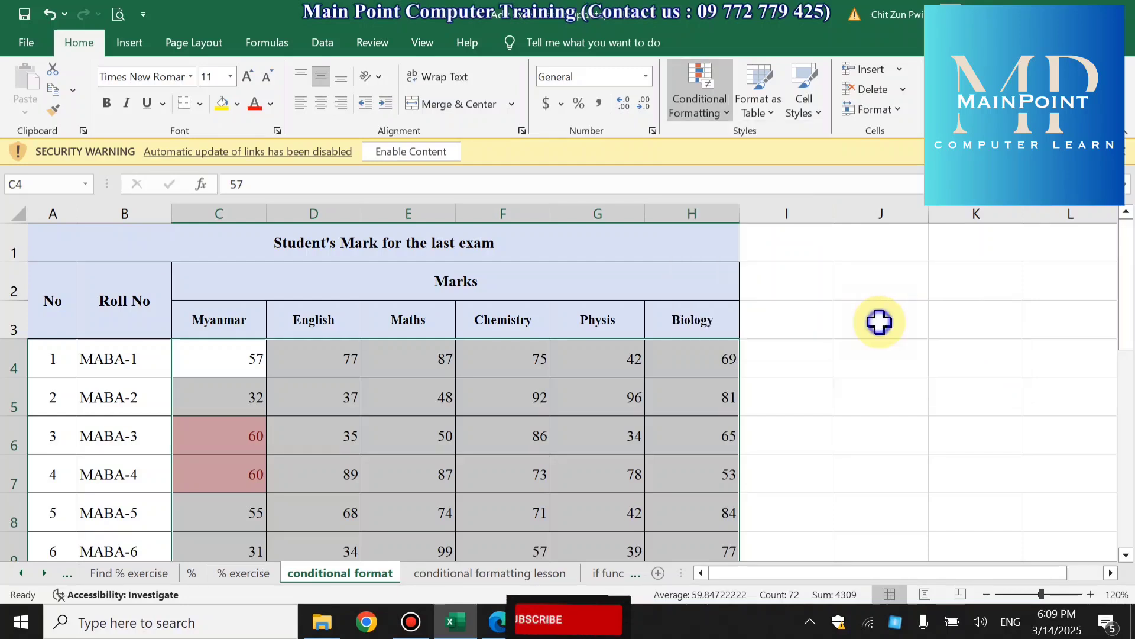
pyautogui.click(704, 87)
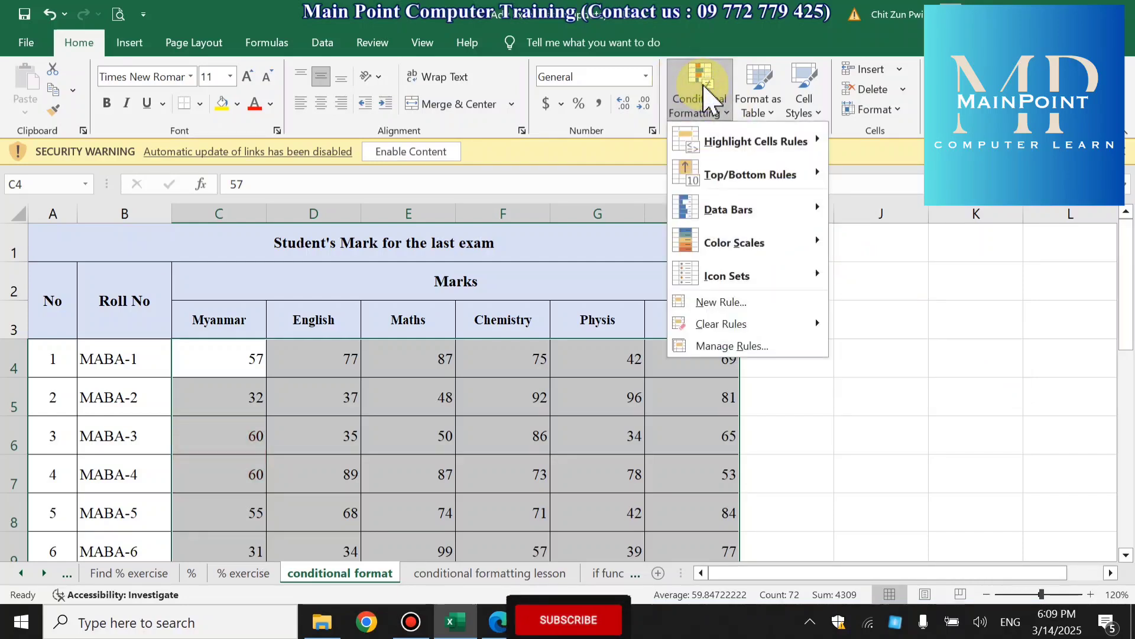
pyautogui.moveTo(720, 187)
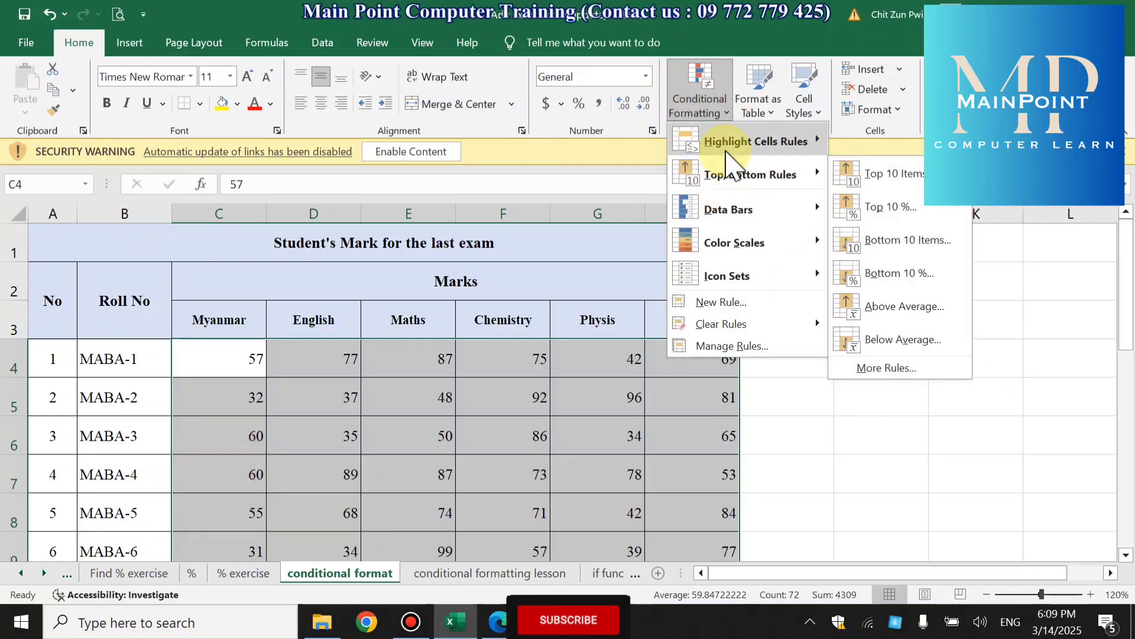
pyautogui.click(826, 481)
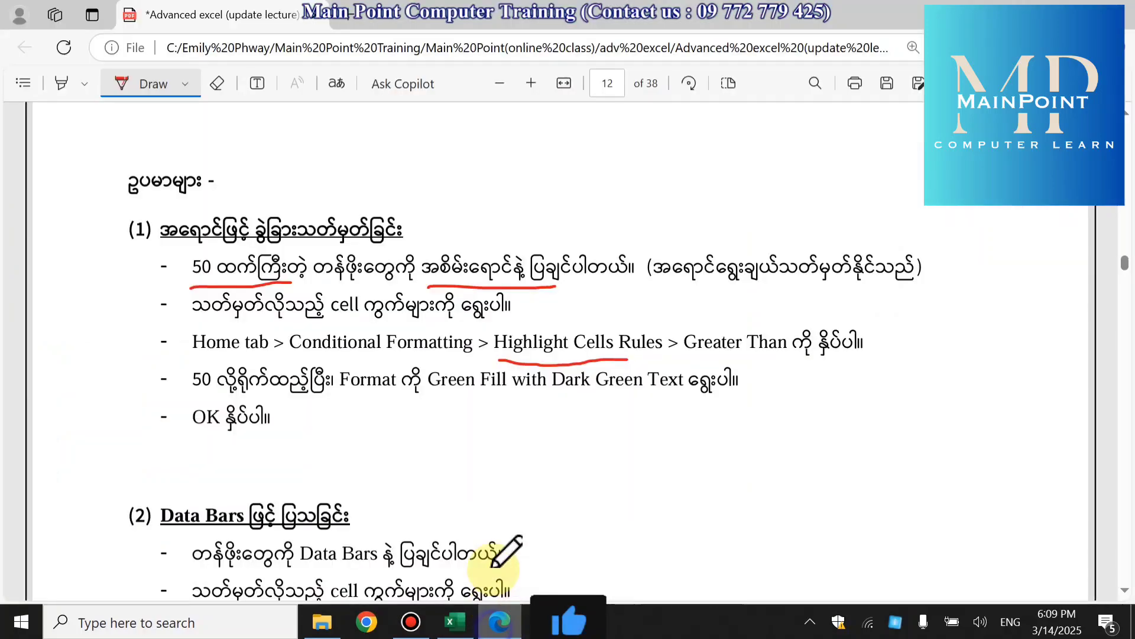
# - Switch to the lecture PDF in Edge, review the Highlight Cells Rules example and the Data Bars section, and return to the Excel workbook
pyautogui.click(499, 621)
pyautogui.scroll(1, 464, 431)
pyautogui.scroll(1, 463, 432)
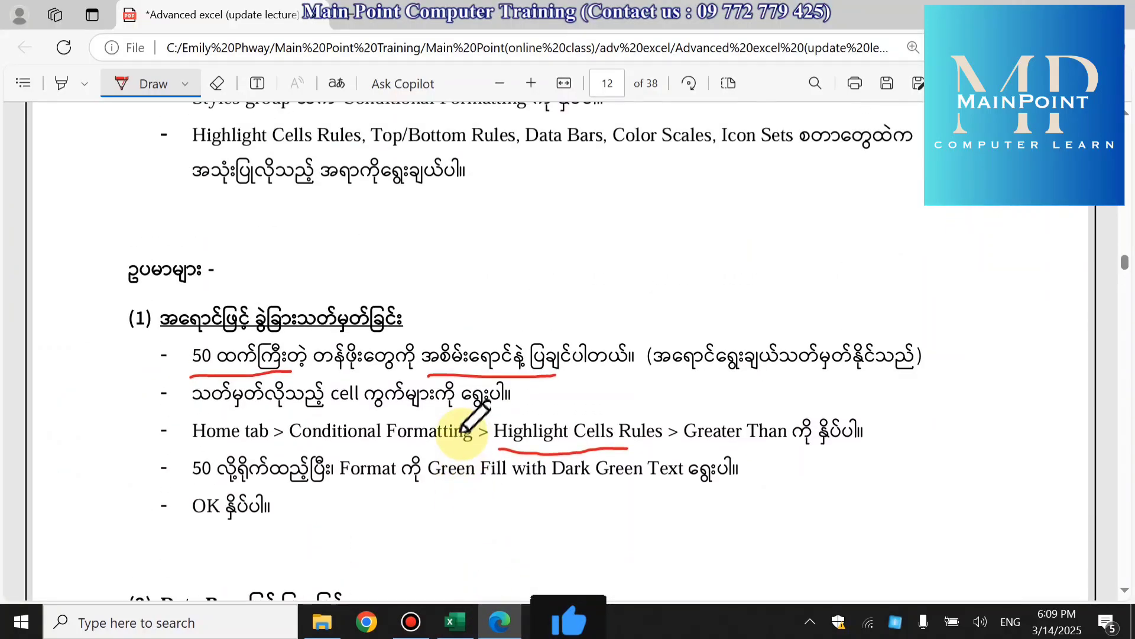
pyautogui.scroll(-8, 464, 431)
pyautogui.scroll(5, 467, 420)
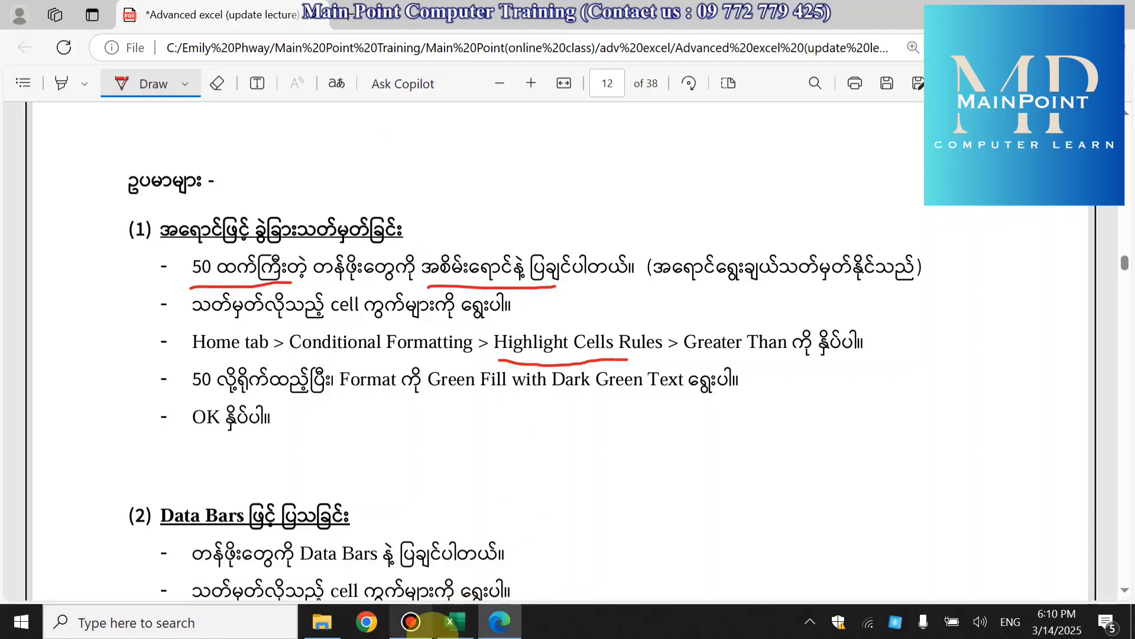
pyautogui.click(464, 624)
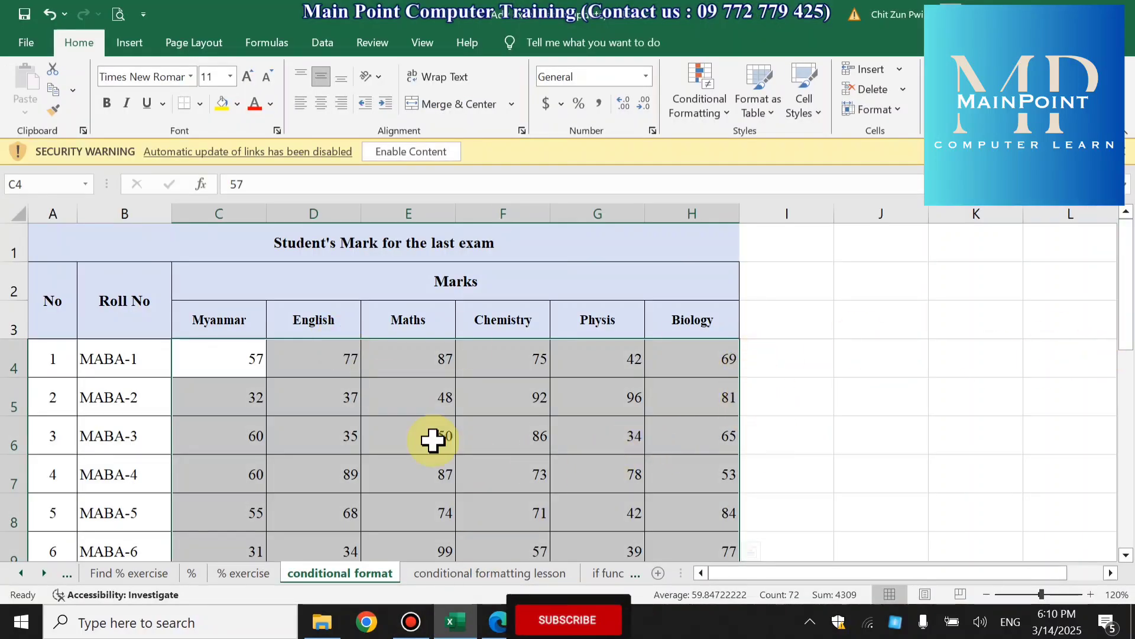
# - Select the Myanmar column and examine its marks down to MABA-12 on the conditional format sheet
pyautogui.click(220, 212)
pyautogui.scroll(-1, 415, 398)
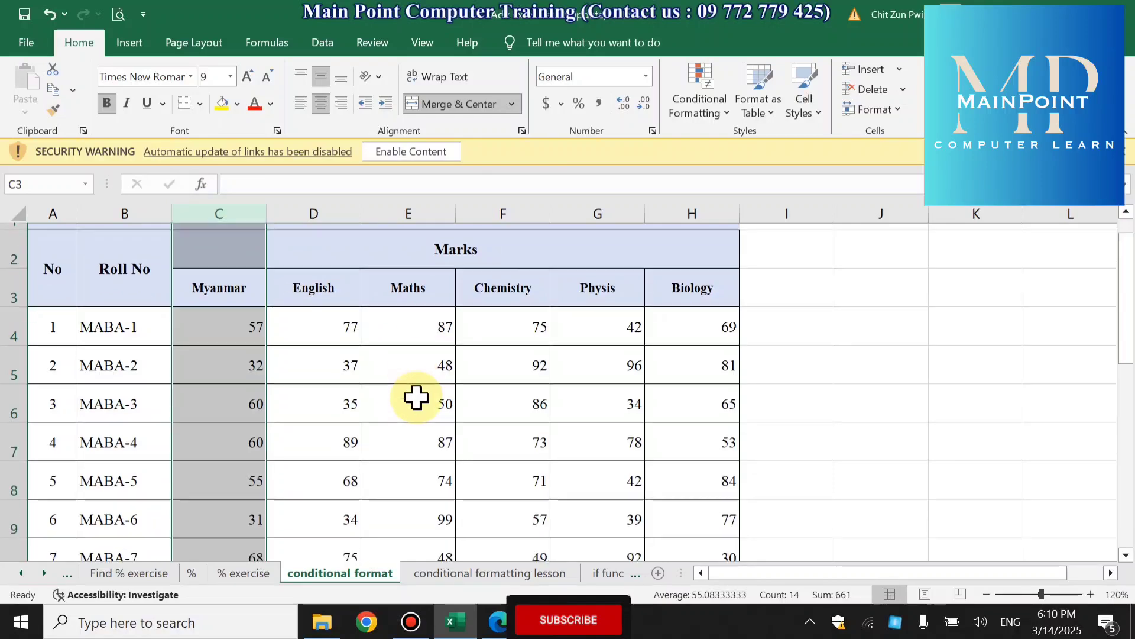
pyautogui.scroll(1, 415, 398)
pyautogui.scroll(-1, 415, 398)
pyautogui.scroll(-3, 416, 398)
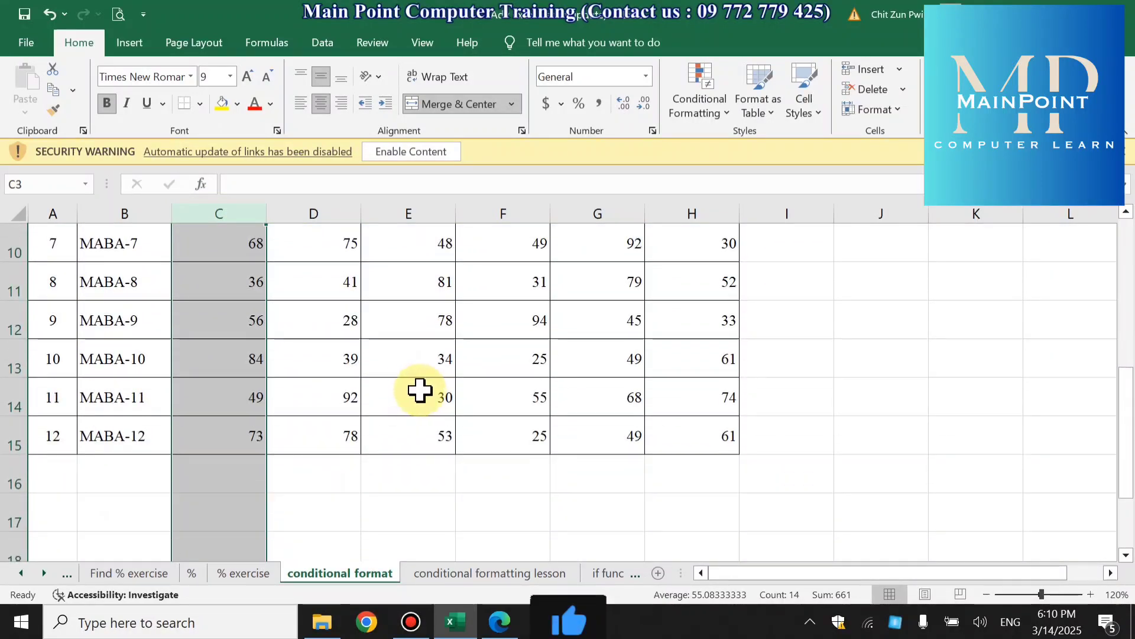
pyautogui.scroll(3, 420, 391)
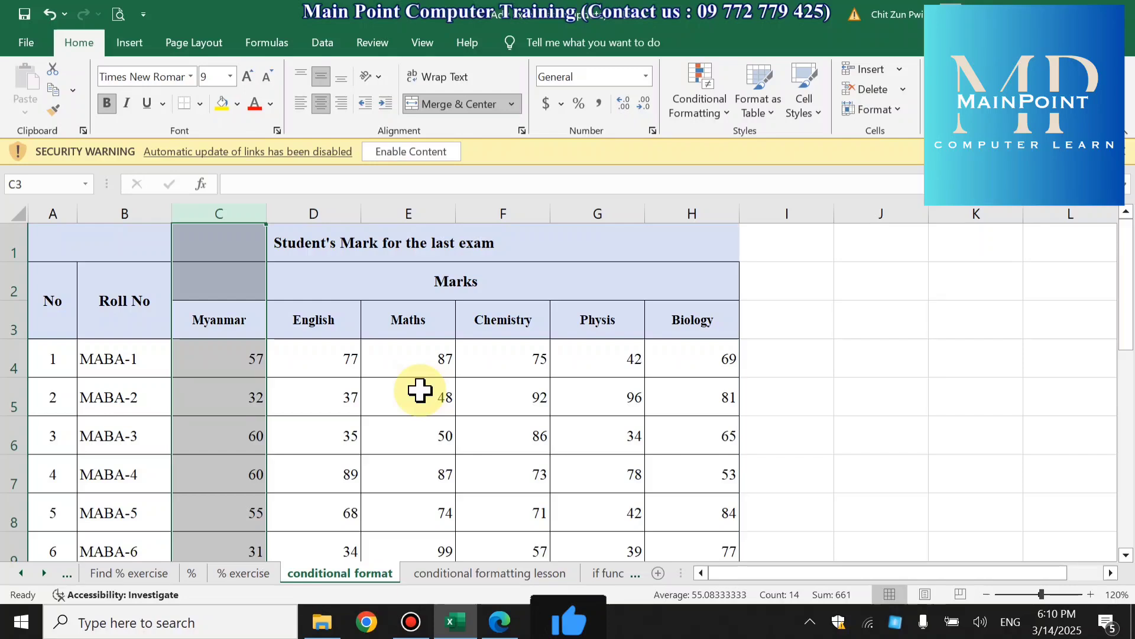
pyautogui.click(237, 212)
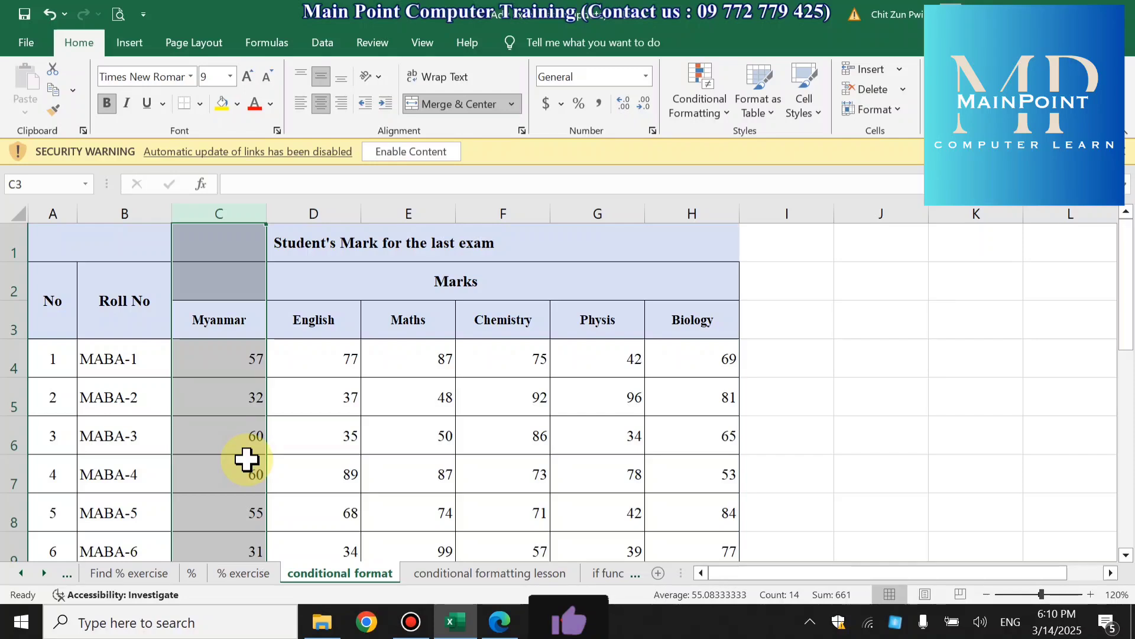
# - Open the % exercise sheet and examine the drinks and their YGN figures in the Survey table
pyautogui.click(236, 573)
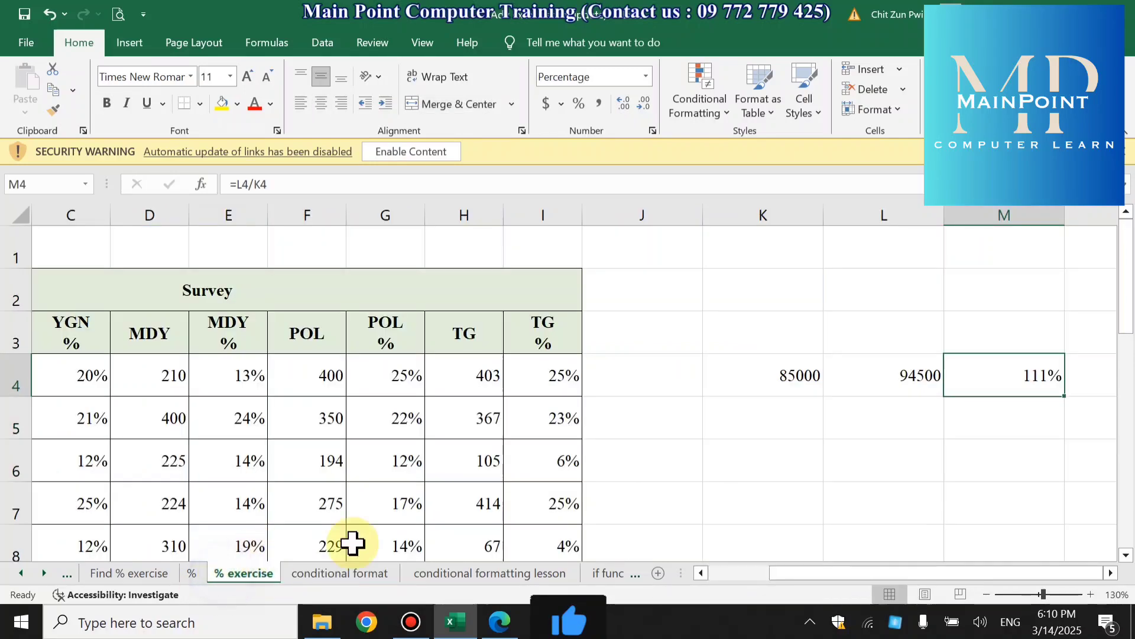
pyautogui.moveTo(772, 574); pyautogui.dragTo(697, 577)
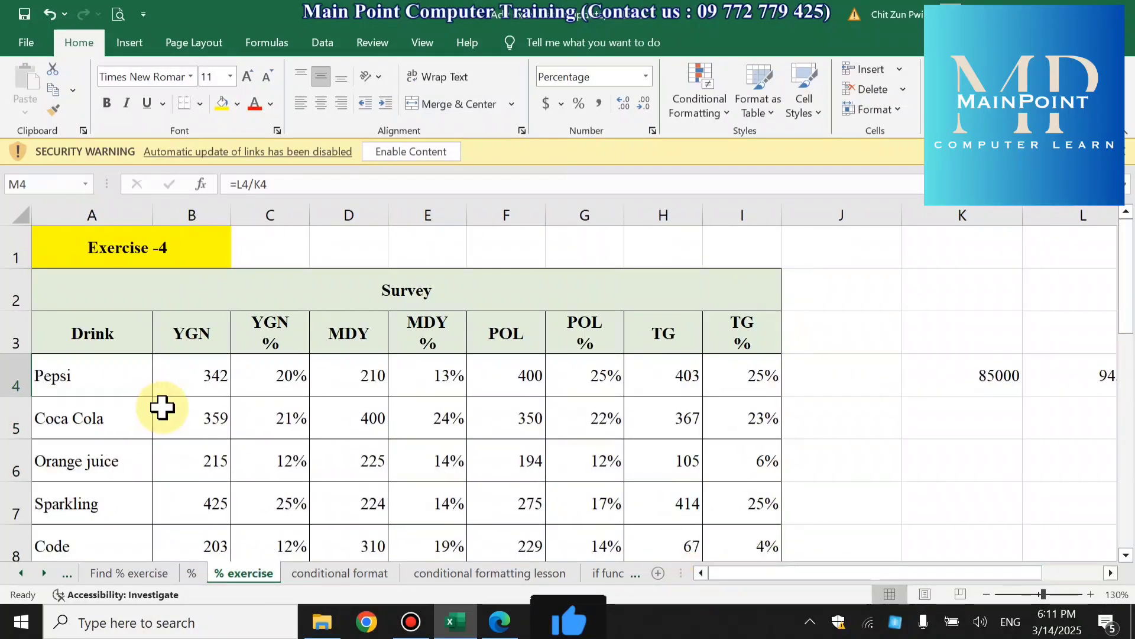
pyautogui.scroll(-1, 398, 416)
pyautogui.scroll(1, 398, 416)
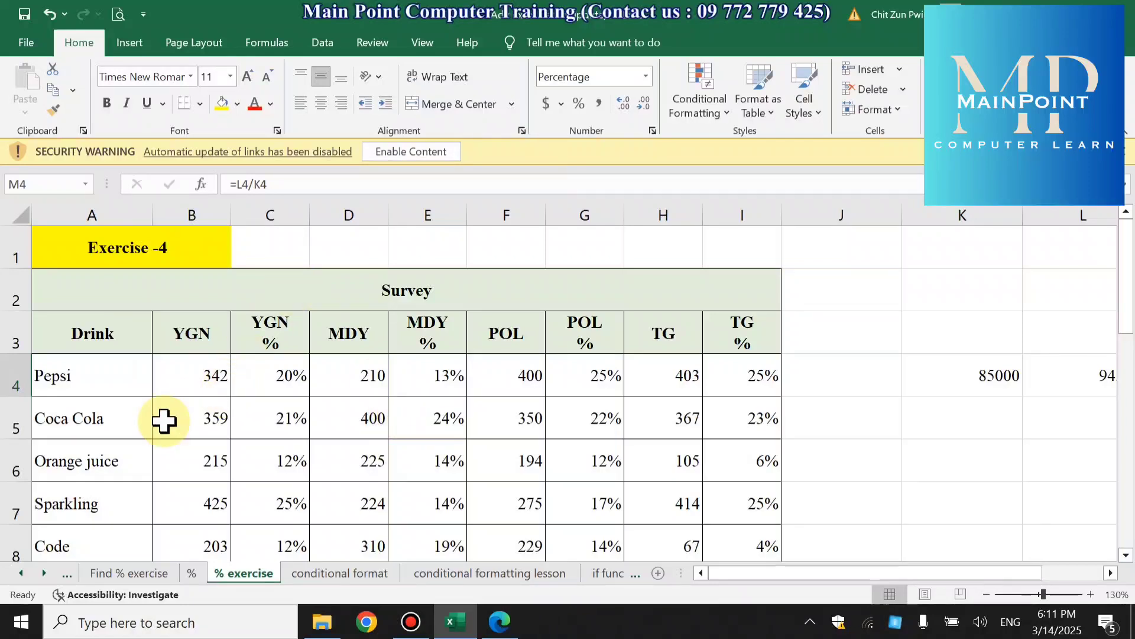
pyautogui.click(114, 383)
pyautogui.scroll(-1, 236, 454)
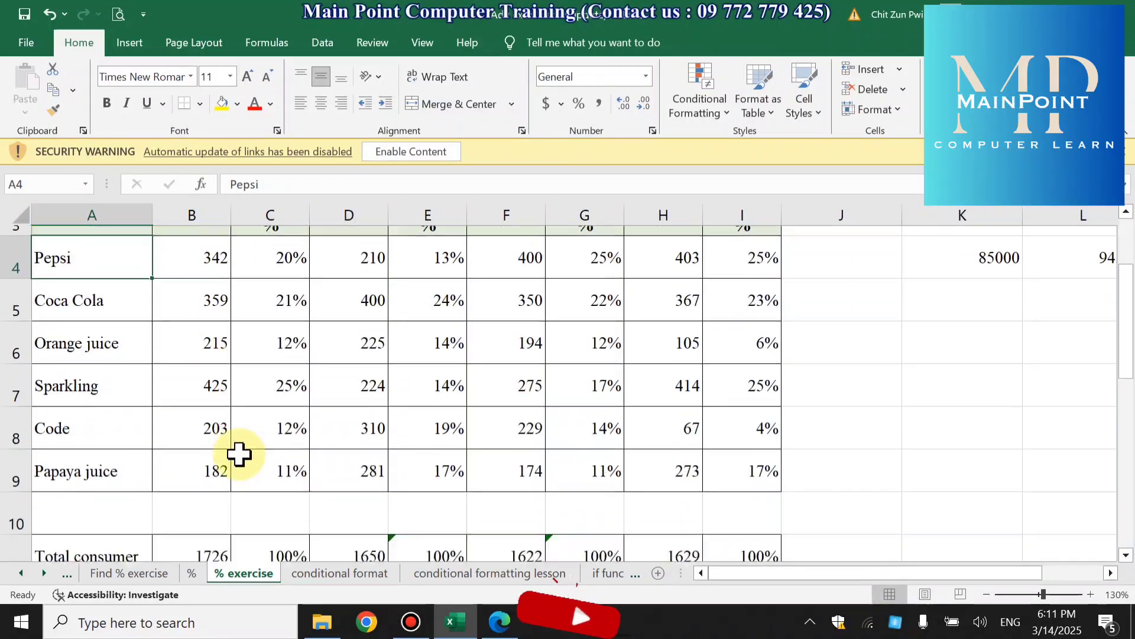
pyautogui.click(94, 463)
pyautogui.scroll(1, 207, 451)
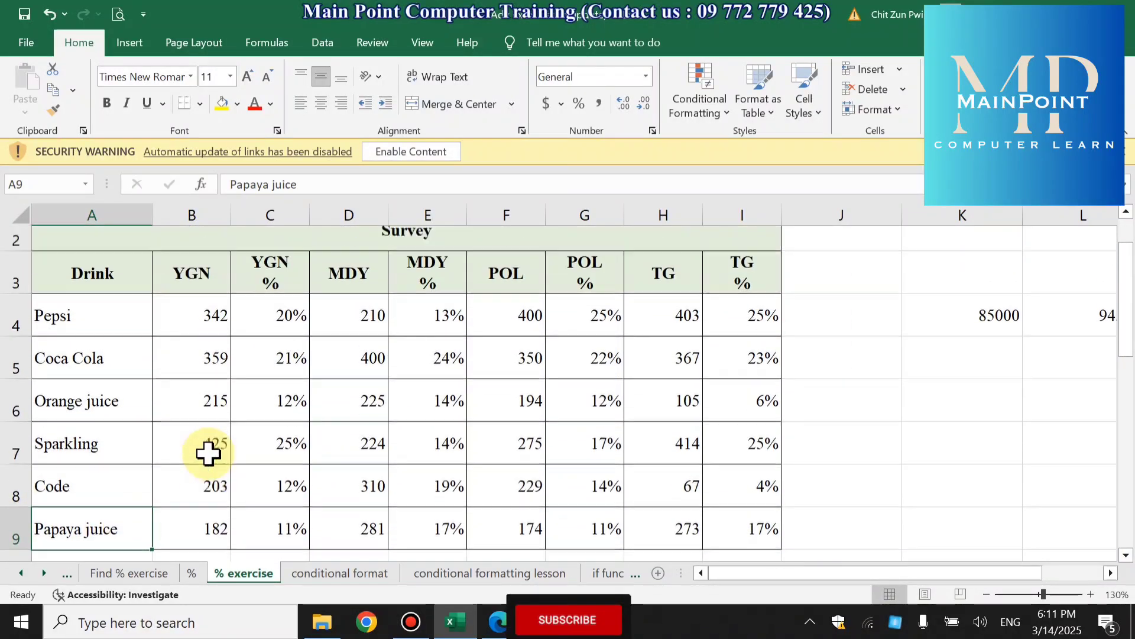
pyautogui.moveTo(203, 385); pyautogui.dragTo(211, 462)
pyautogui.scroll(1, 210, 462)
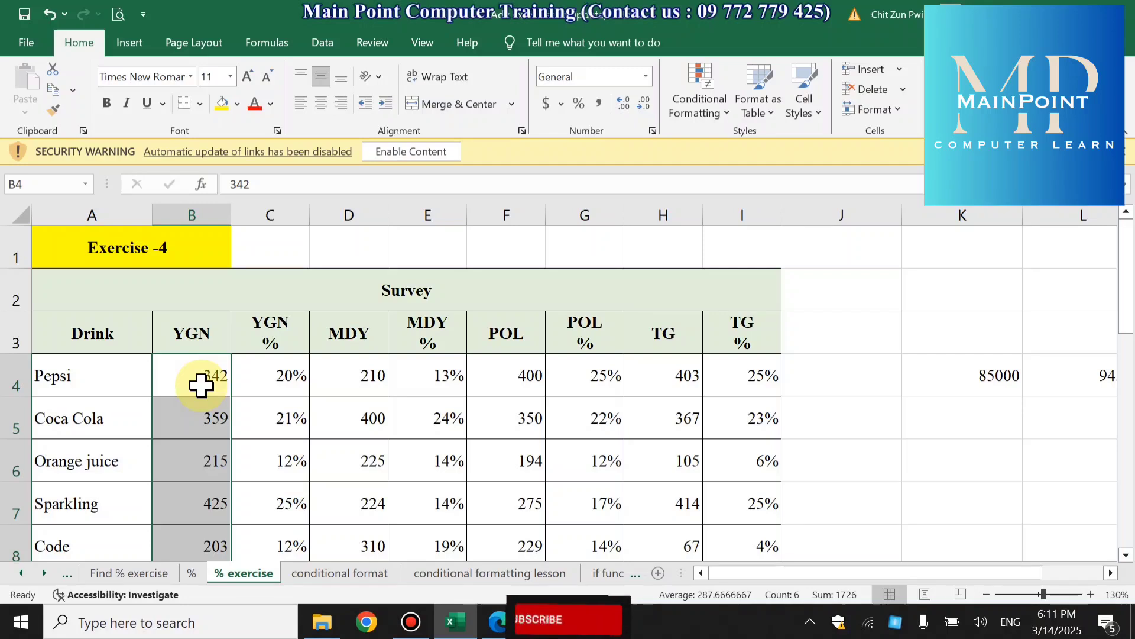
pyautogui.scroll(-1, 274, 418)
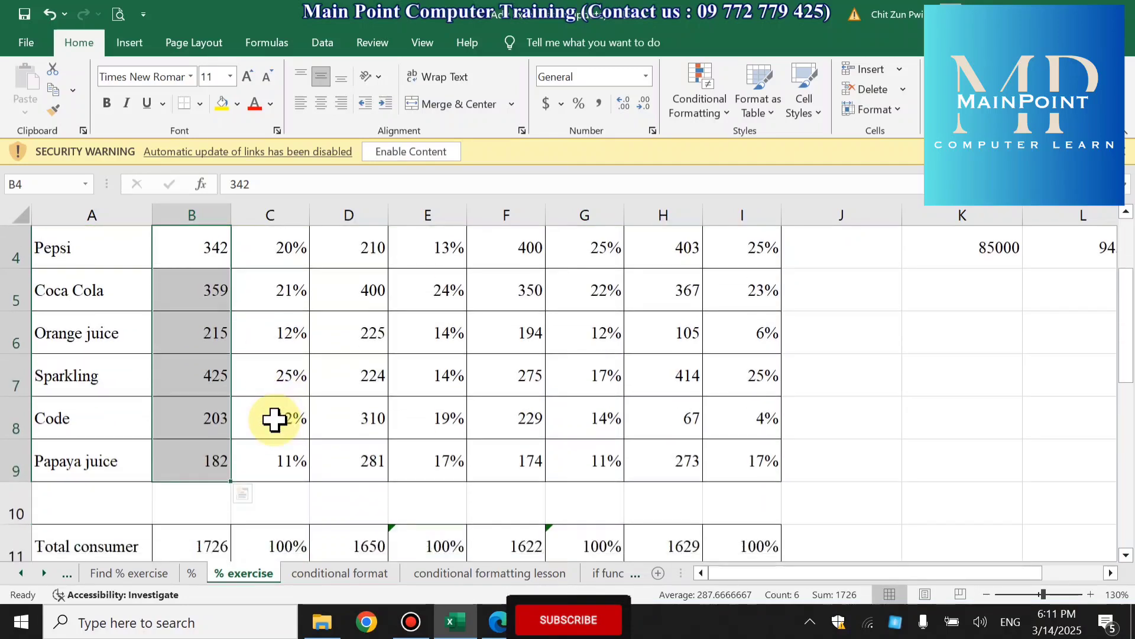
# - Highlight the top 3 YGN values in B4:B9 using a Top 10 Items rule with Yellow Fill with Dark Yellow Text
pyautogui.moveTo(198, 239); pyautogui.dragTo(197, 461)
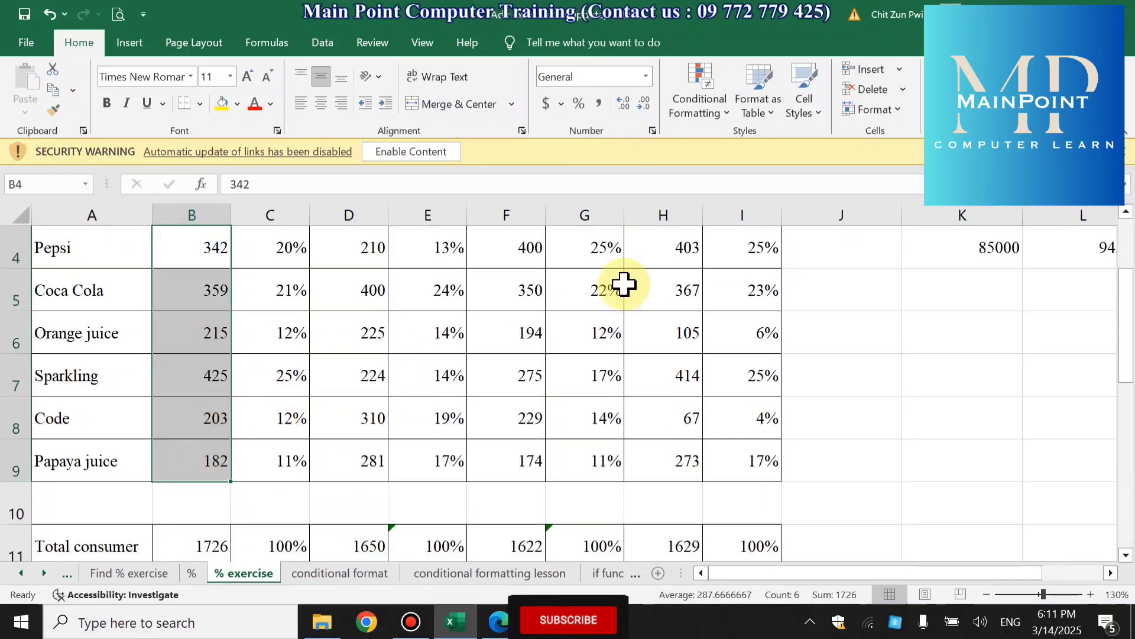
pyautogui.click(684, 113)
pyautogui.moveTo(691, 177)
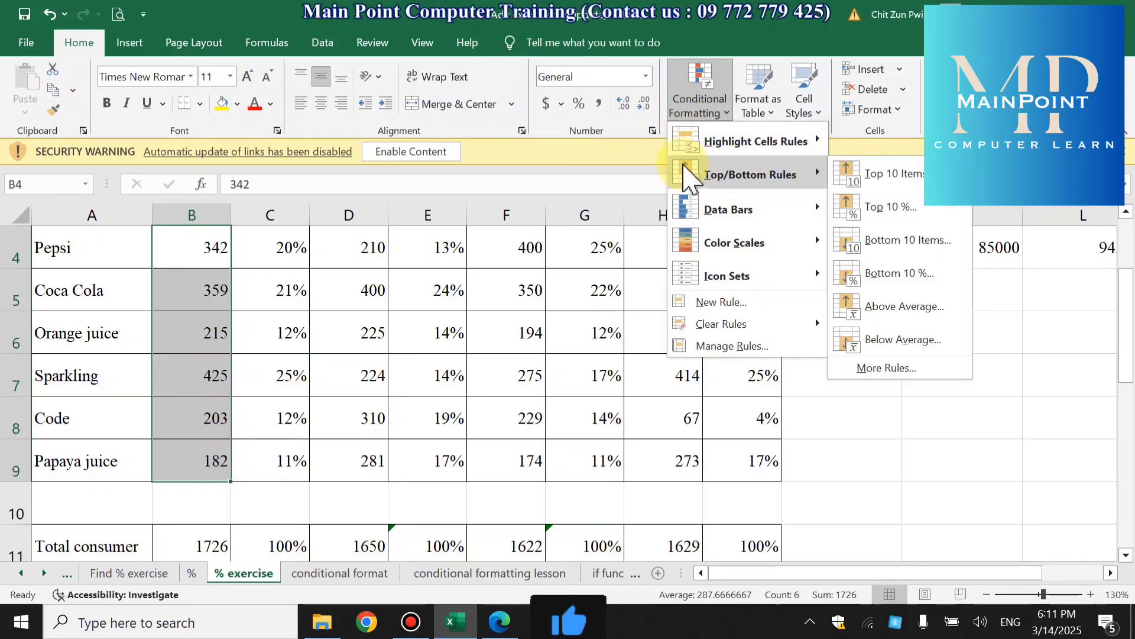
pyautogui.click(874, 172)
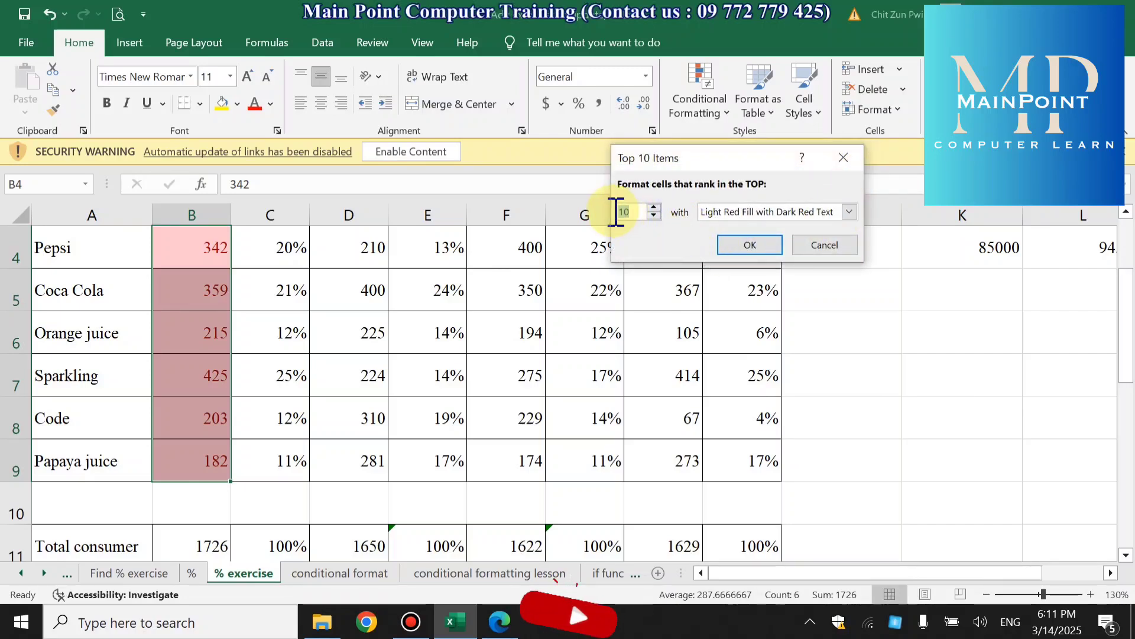
pyautogui.moveTo(632, 215); pyautogui.dragTo(615, 222)
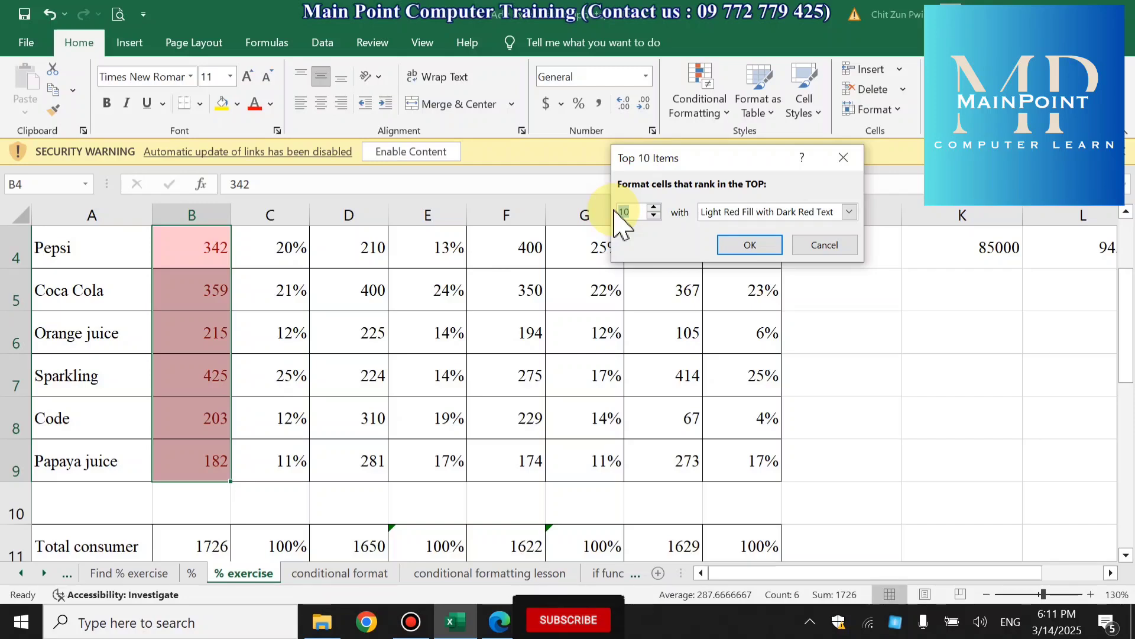
pyautogui.write('3')
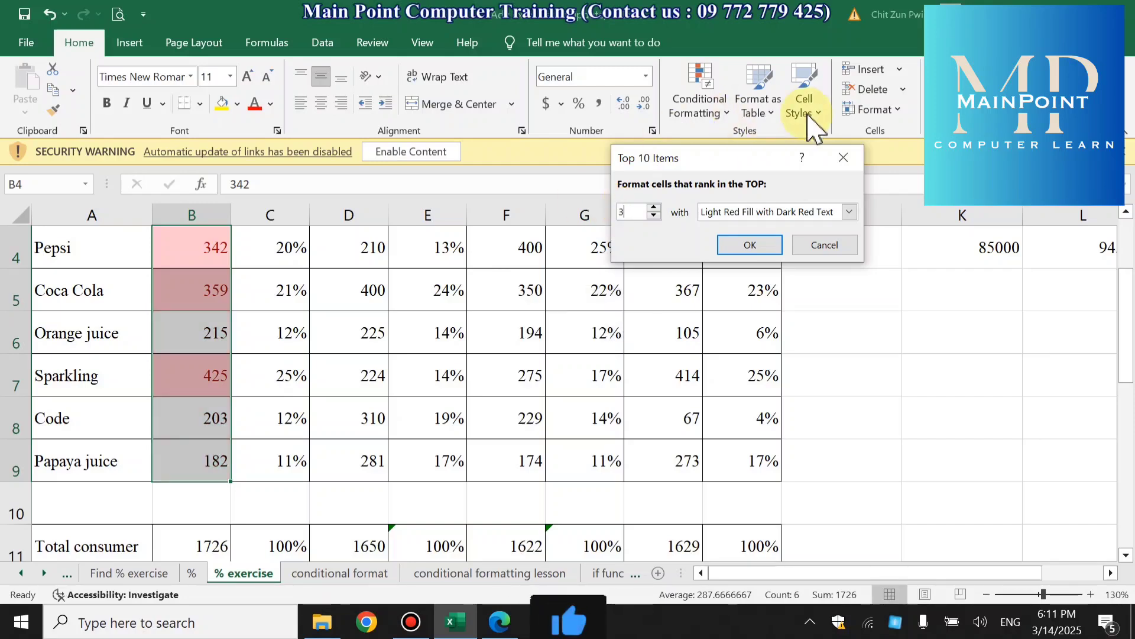
pyautogui.click(850, 212)
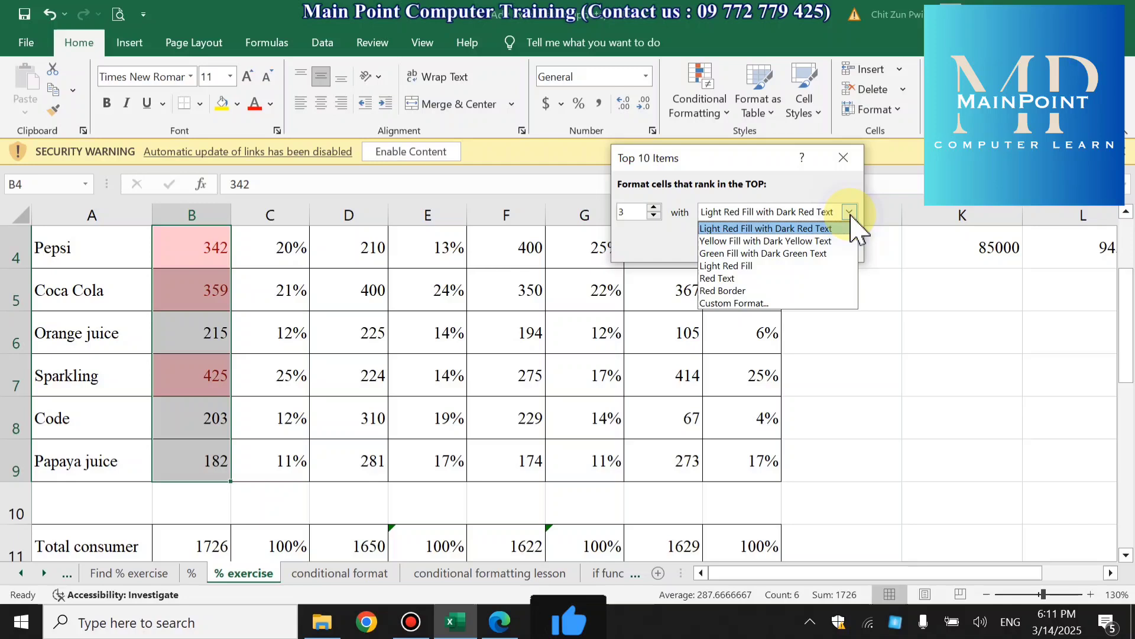
pyautogui.click(748, 241)
pyautogui.click(735, 247)
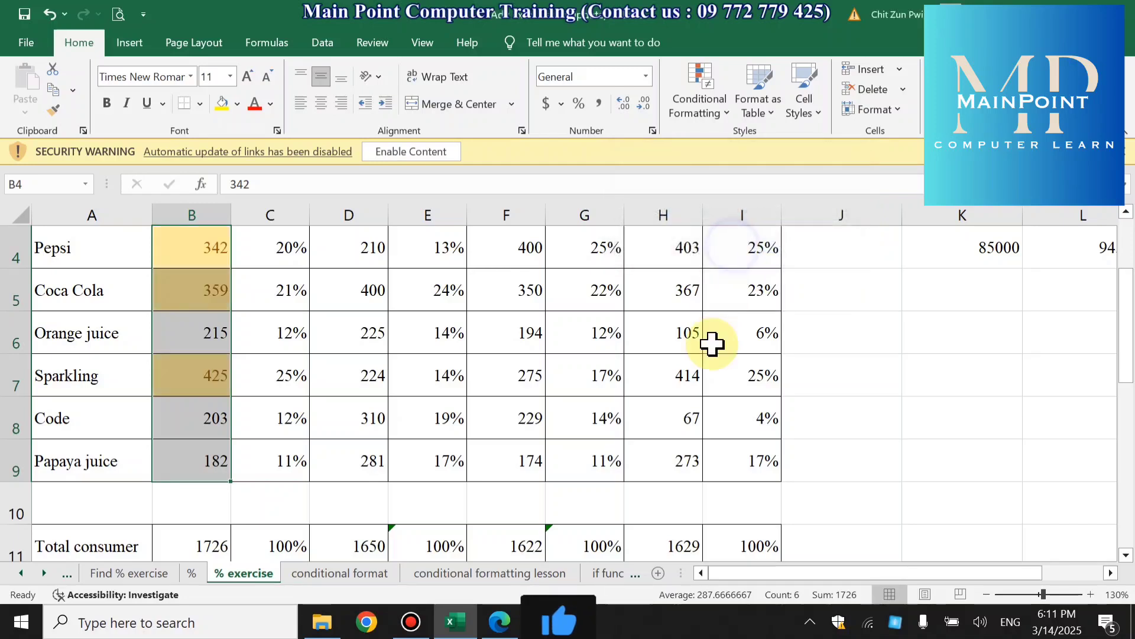
pyautogui.scroll(1, 710, 355)
pyautogui.moveTo(190, 423); pyautogui.dragTo(198, 513)
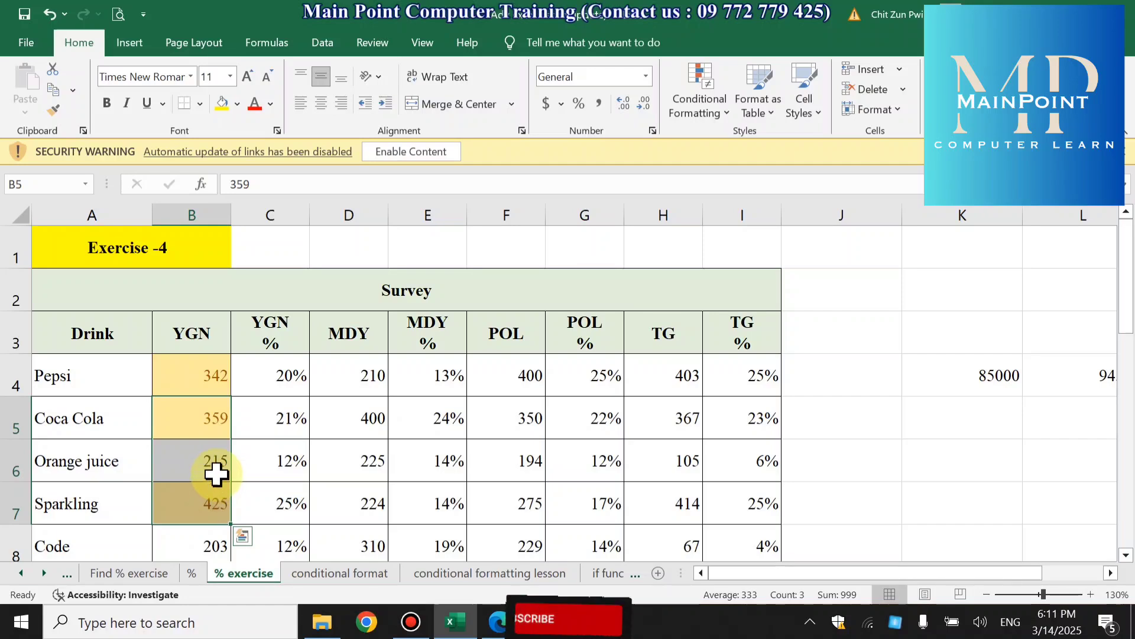
# - On the conditional format sheet, highlight the top 2 Myanmar marks in C4:C15 with Light Red Fill with Dark Red Text
pyautogui.click(329, 574)
pyautogui.click(241, 354)
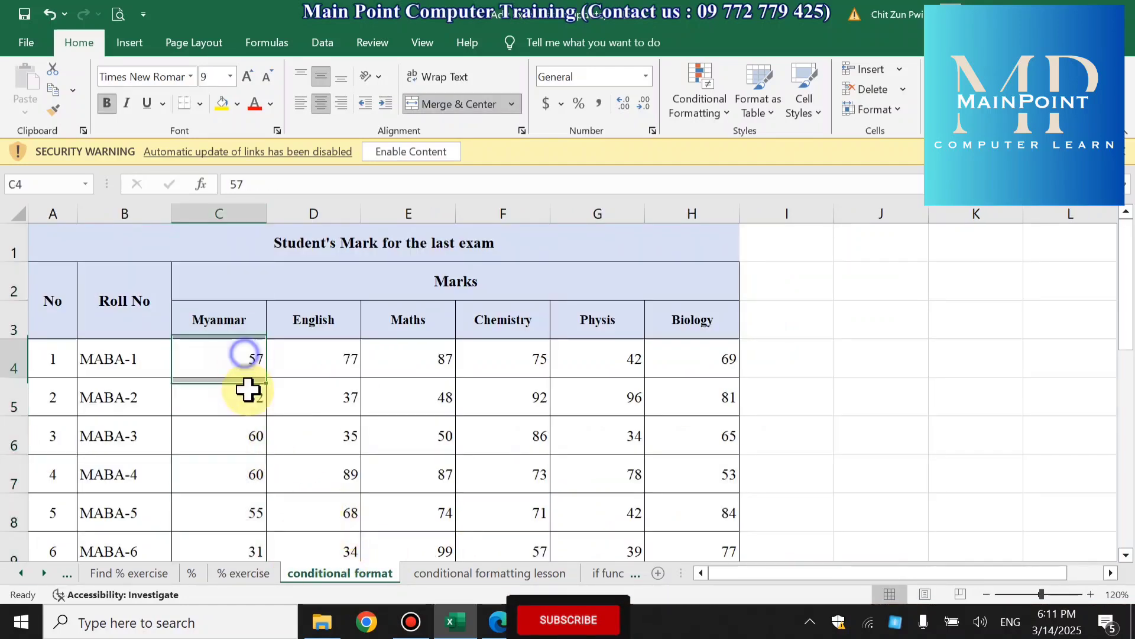
pyautogui.moveTo(240, 357); pyautogui.dragTo(243, 466)
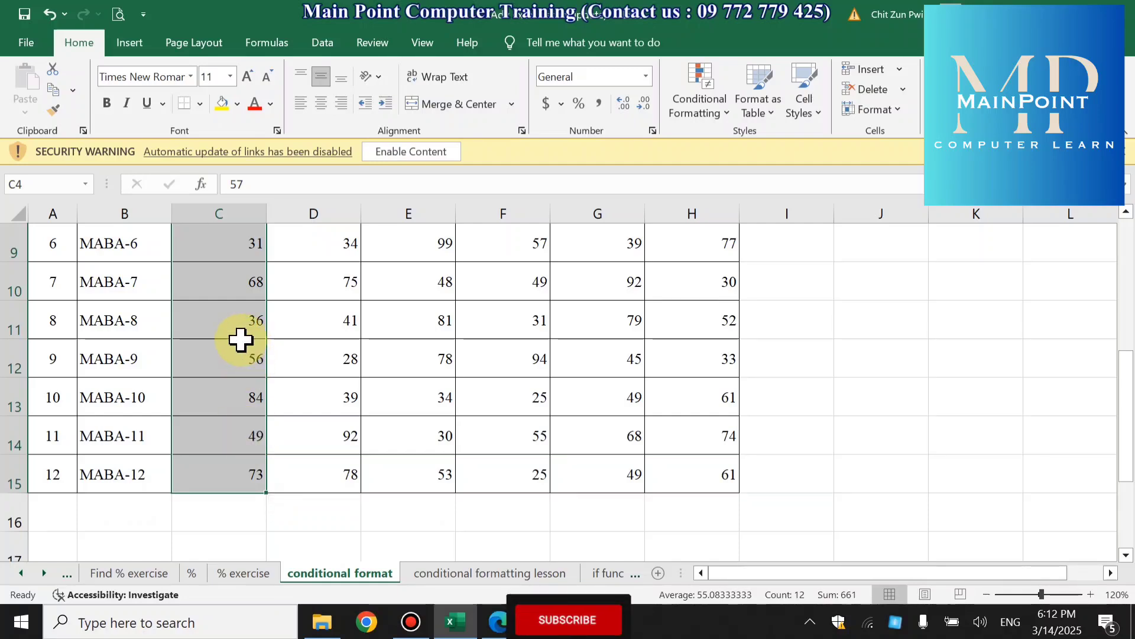
pyautogui.click(681, 112)
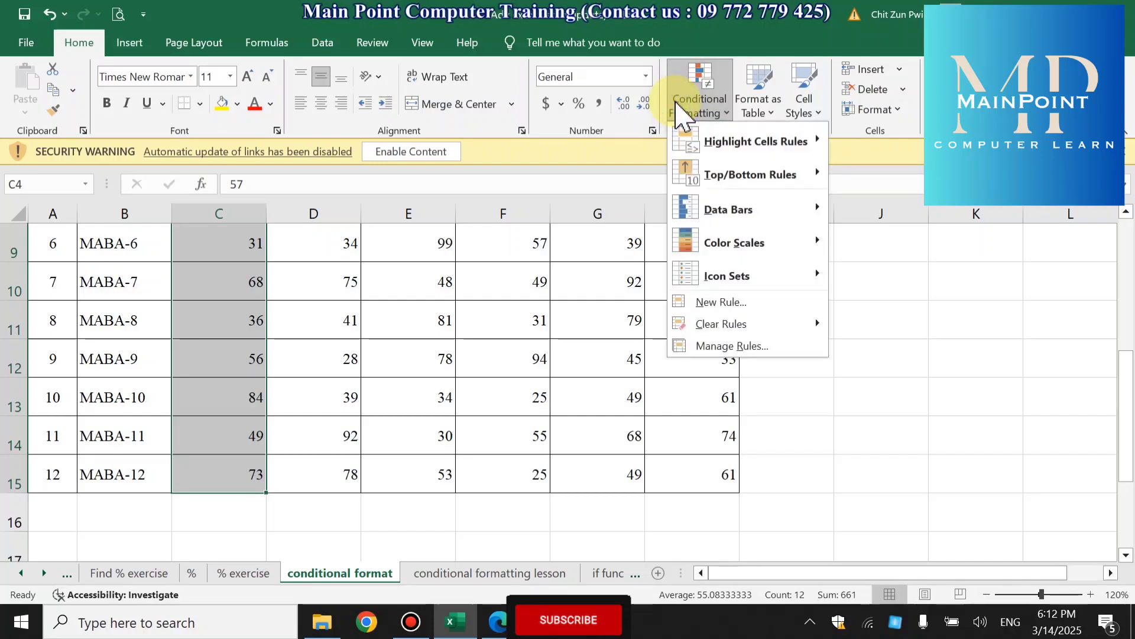
pyautogui.moveTo(754, 173)
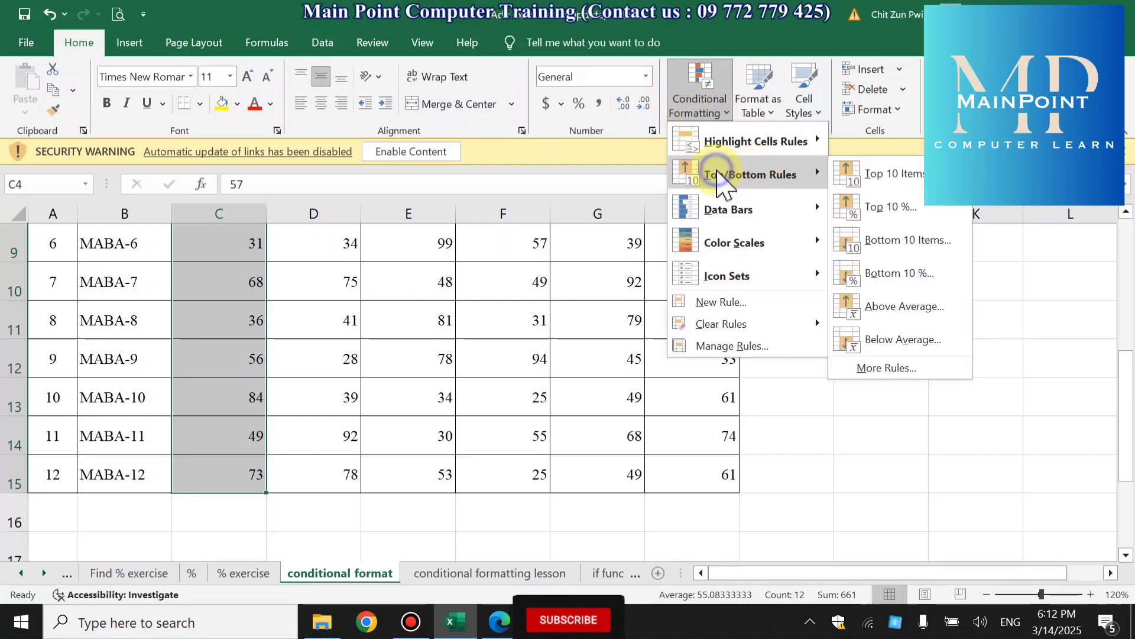
pyautogui.click(891, 173)
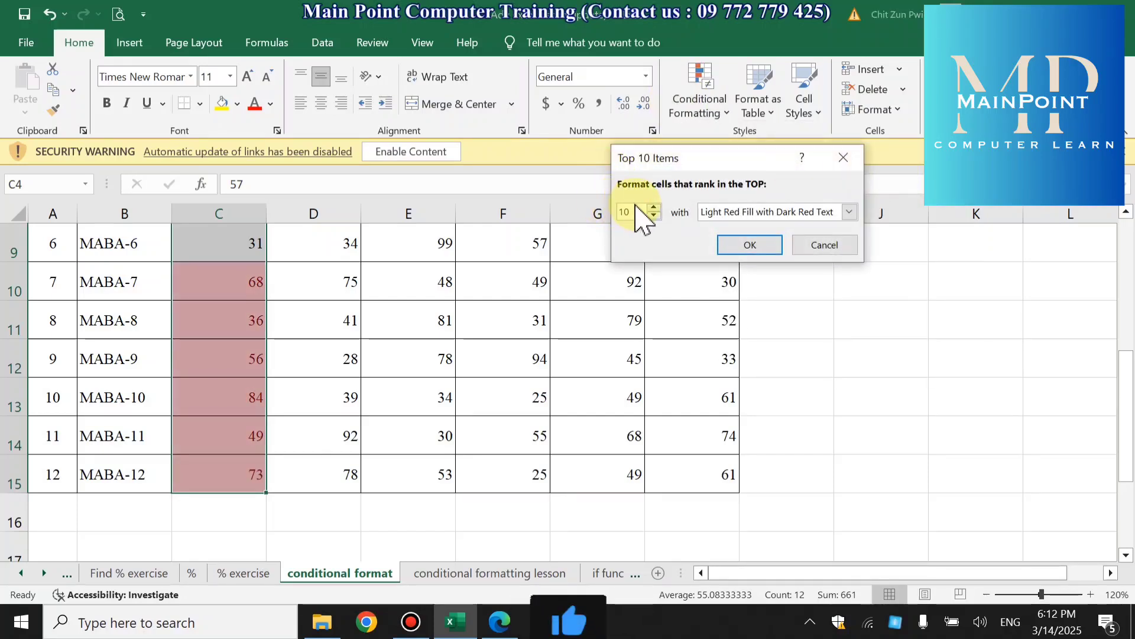
pyautogui.moveTo(636, 212); pyautogui.dragTo(600, 213)
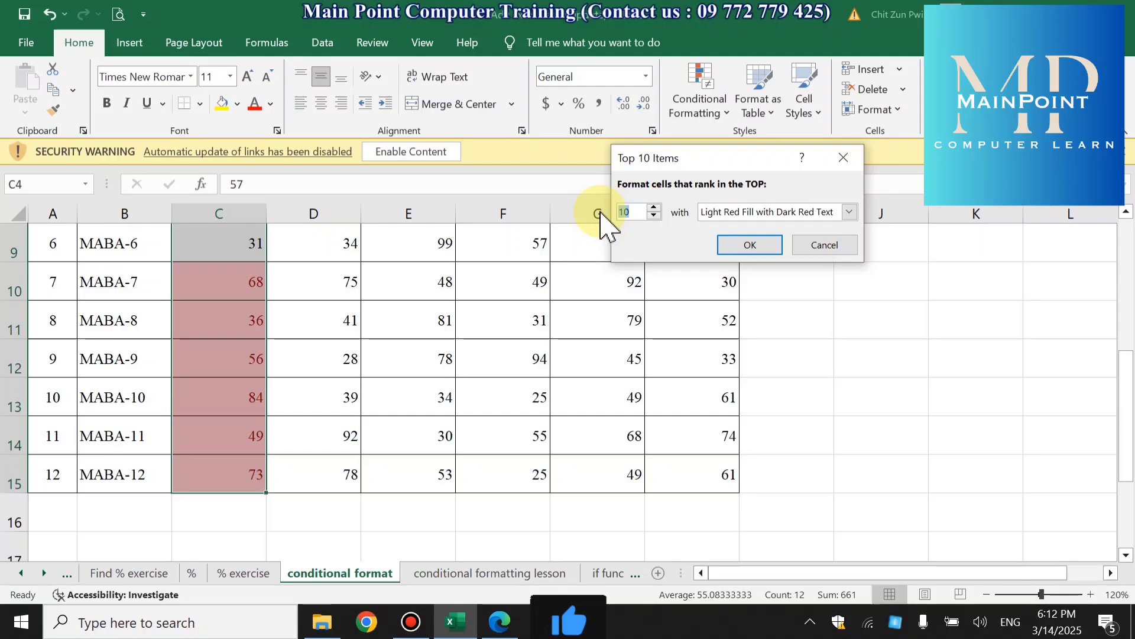
pyautogui.write('2')
pyautogui.press('Return')
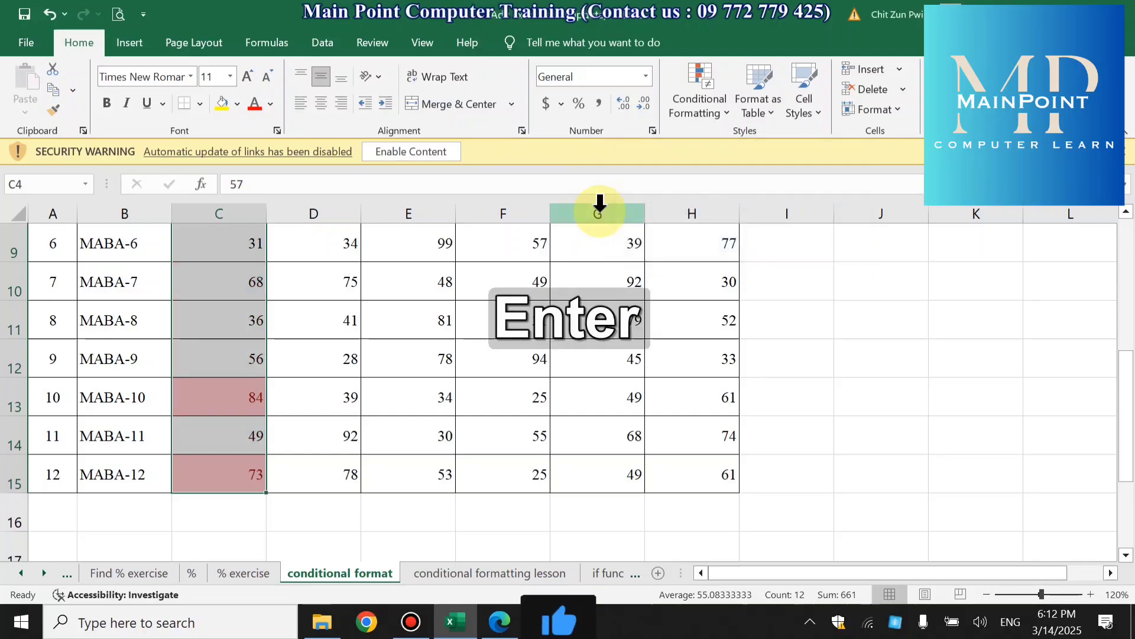
pyautogui.scroll(2, 259, 502)
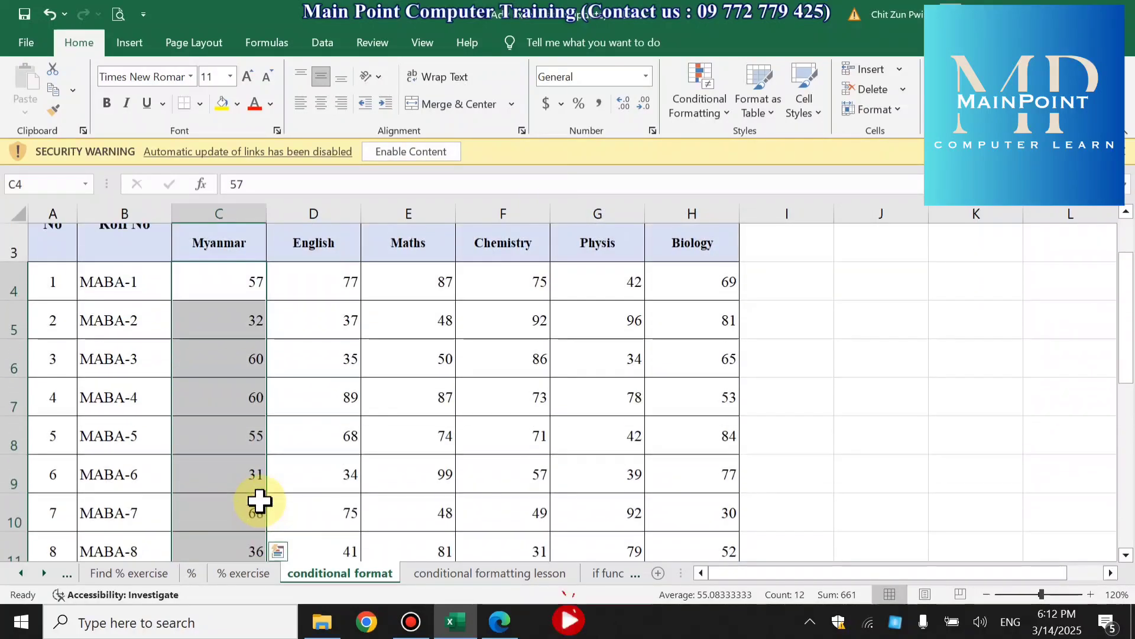
pyautogui.scroll(-2, 259, 502)
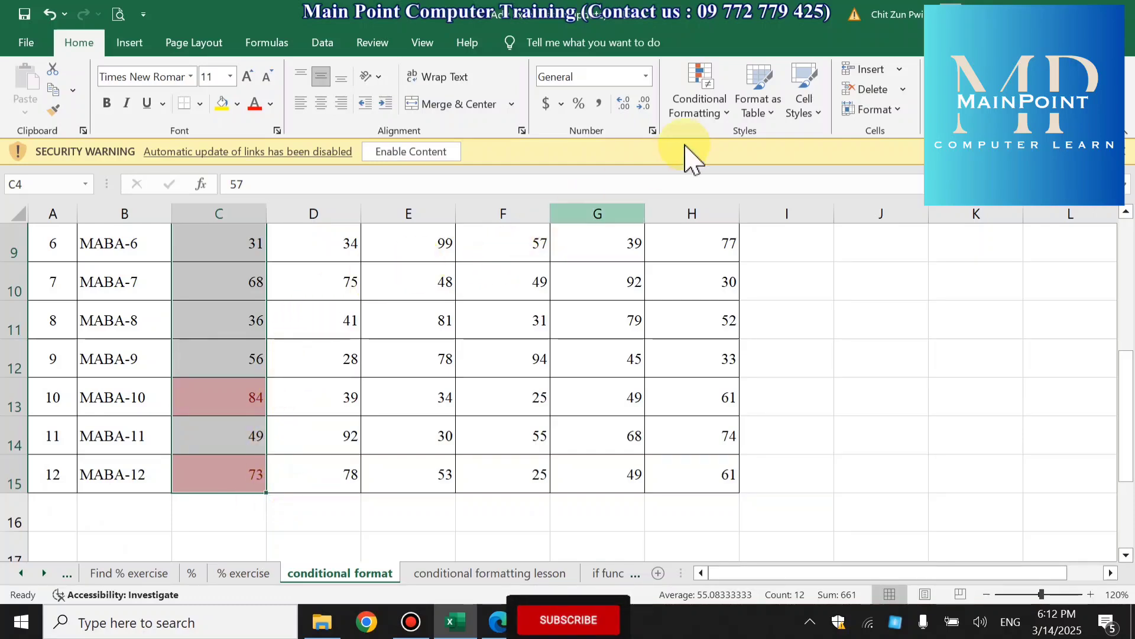
# - Clear the conditional formatting rules from the selected Myanmar marks in C4:C15
pyautogui.click(711, 101)
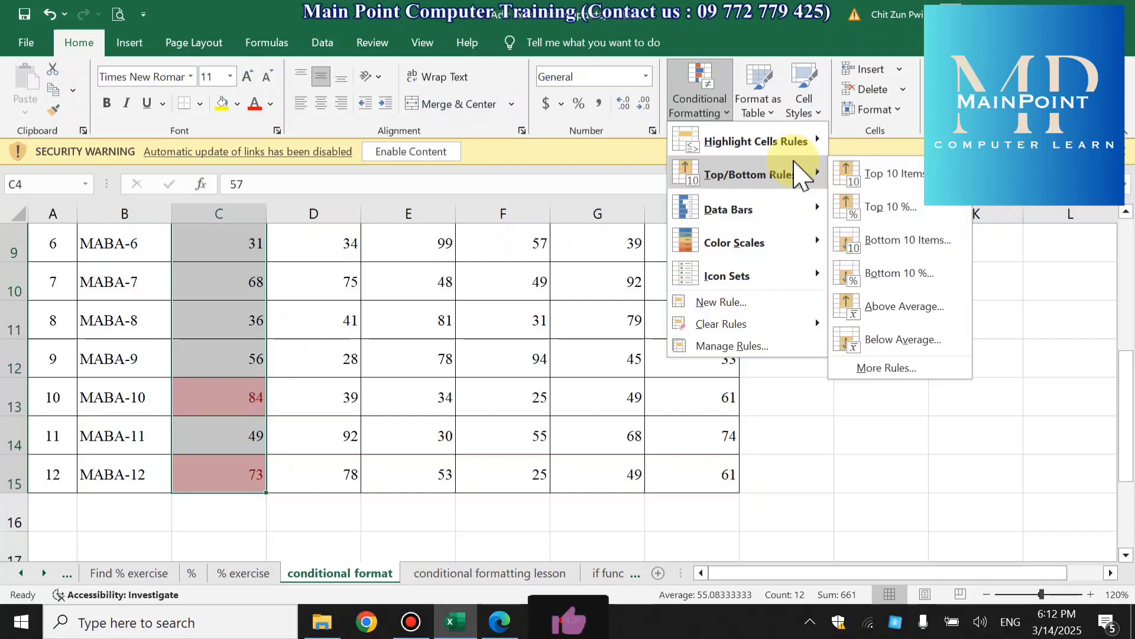
pyautogui.moveTo(787, 326)
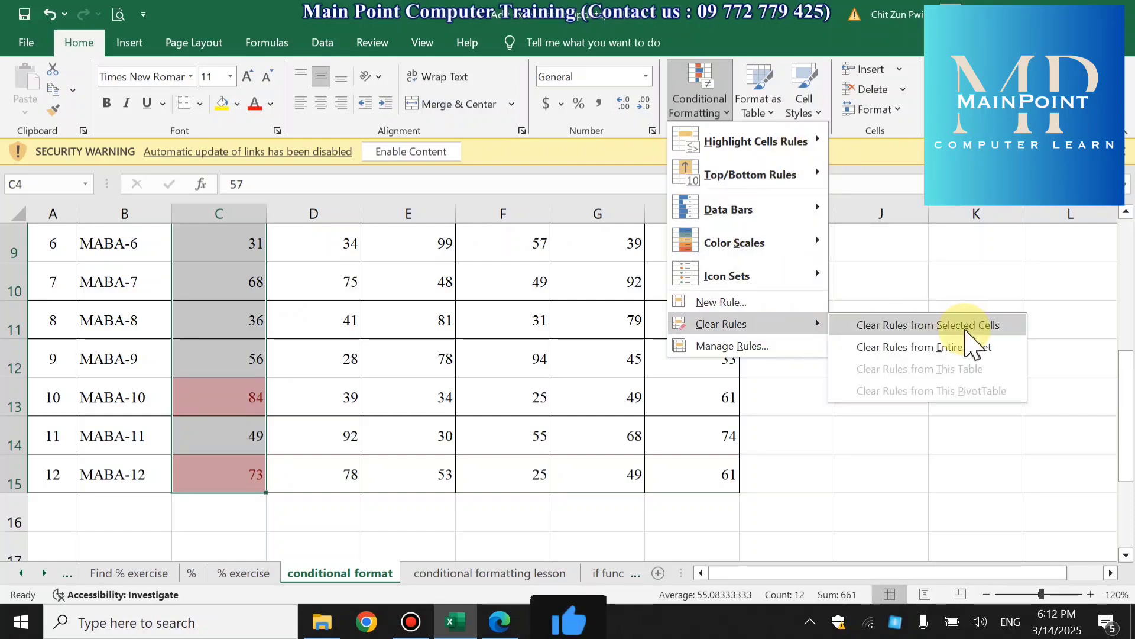
pyautogui.click(902, 326)
pyautogui.scroll(2, 538, 435)
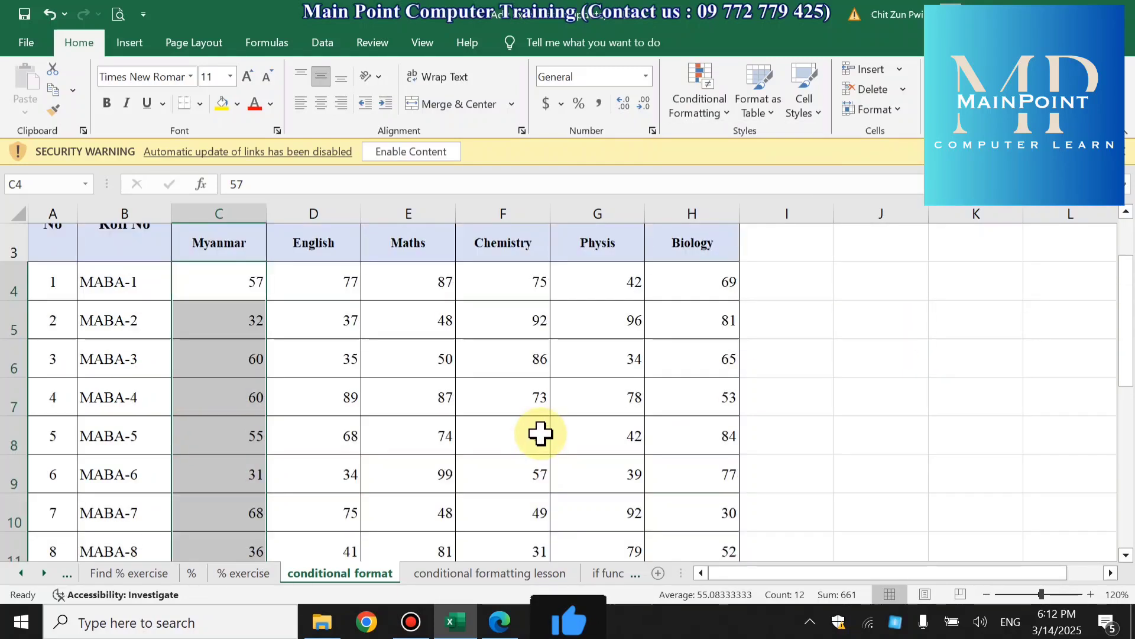
pyautogui.click(697, 67)
pyautogui.click(698, 66)
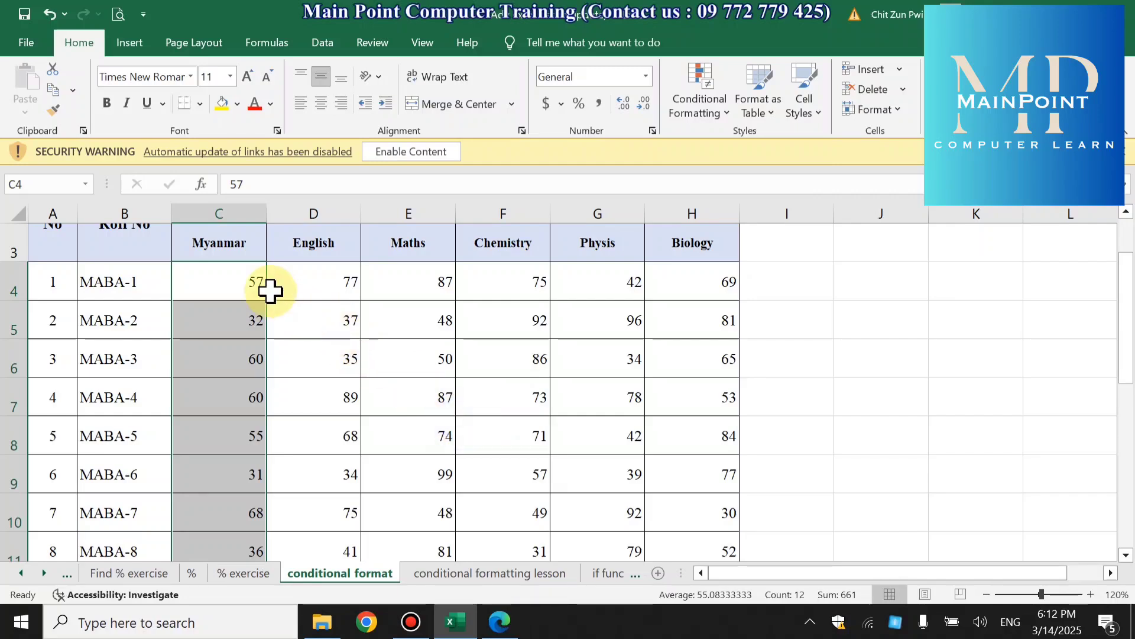
# - Reselect the Myanmar marks in C4:C15, look over the conditional formatting options, and switch to the lecture PDF in Edge
pyautogui.moveTo(248, 284); pyautogui.dragTo(254, 398)
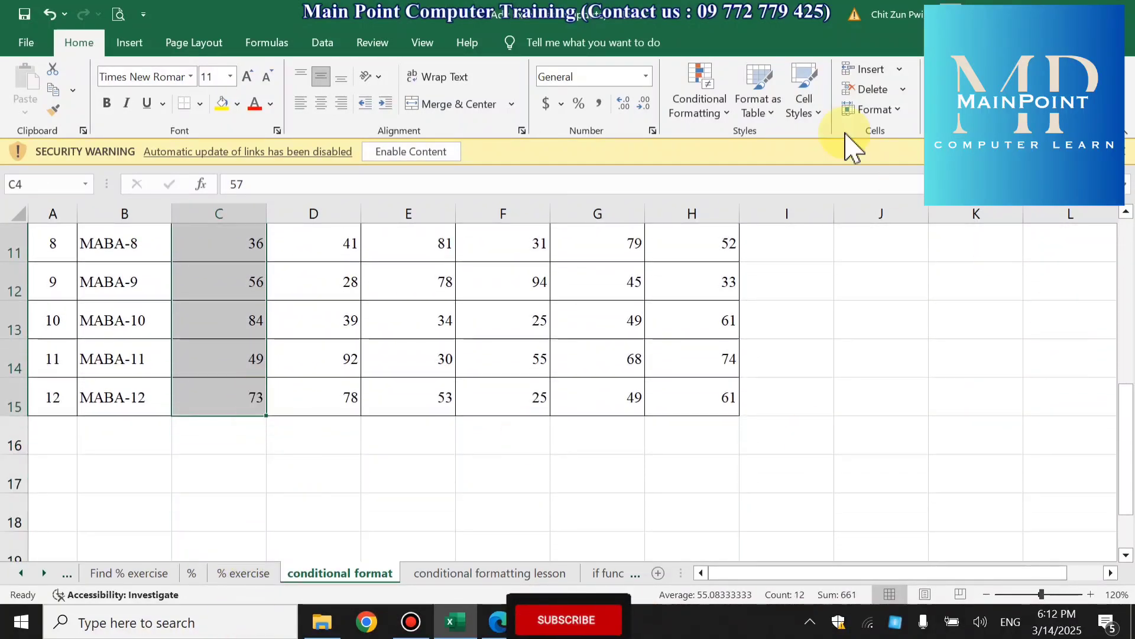
pyautogui.click(698, 110)
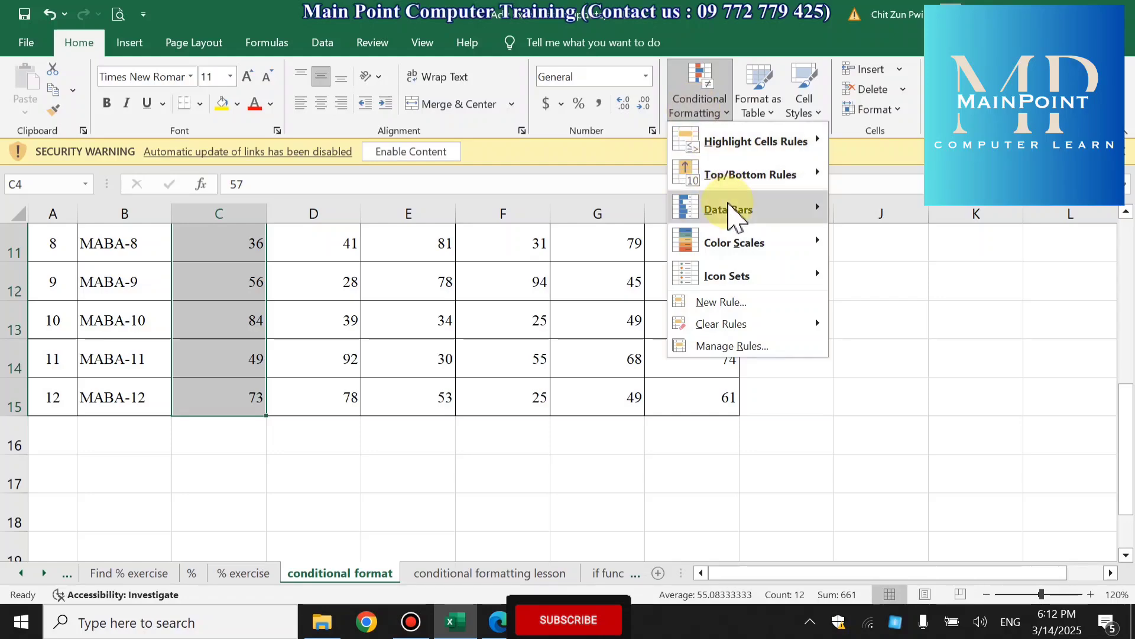
pyautogui.click(501, 628)
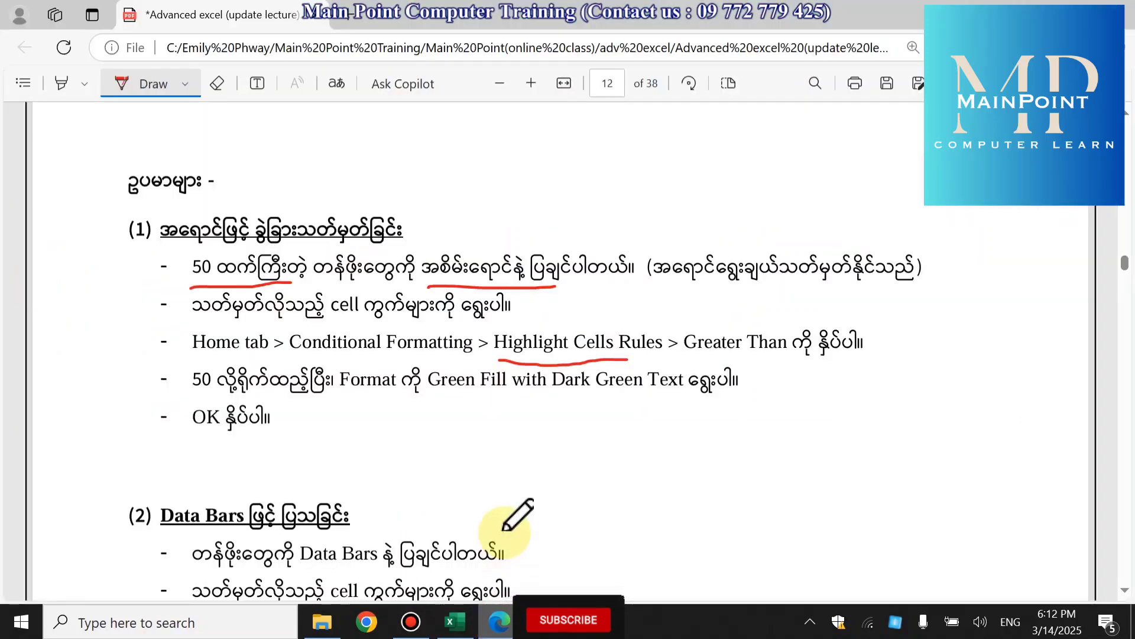
# - Read the Data Bars section of the lecture PDF, switch back to Excel, and apply Solid Fill Green Data Bars to C4:C15
pyautogui.scroll(-5, 499, 478)
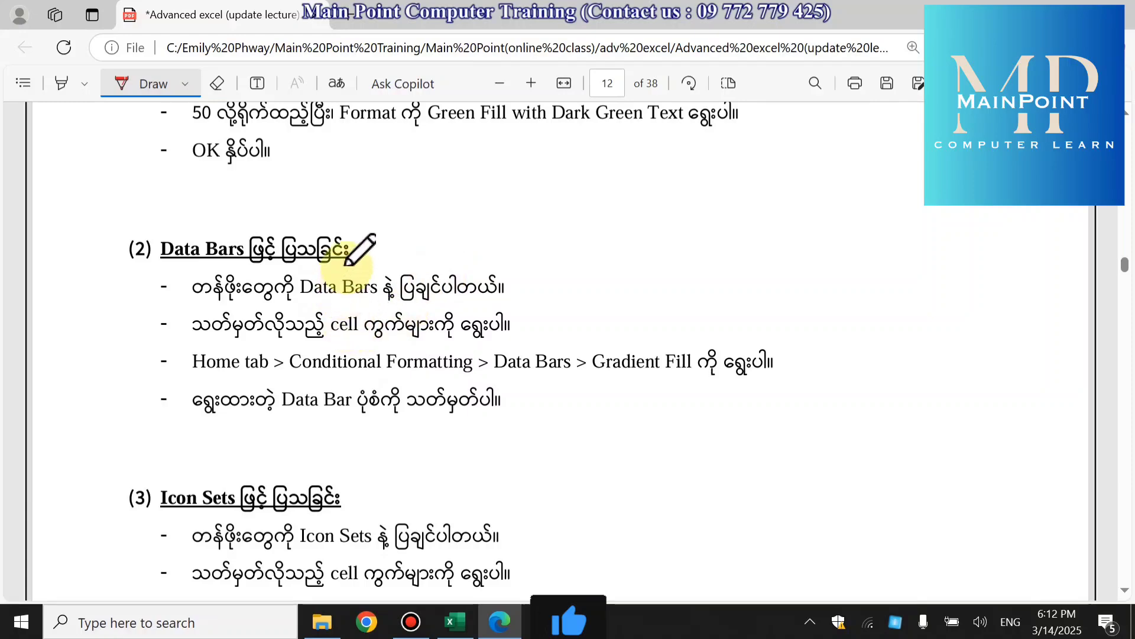
pyautogui.click(455, 621)
pyautogui.click(692, 89)
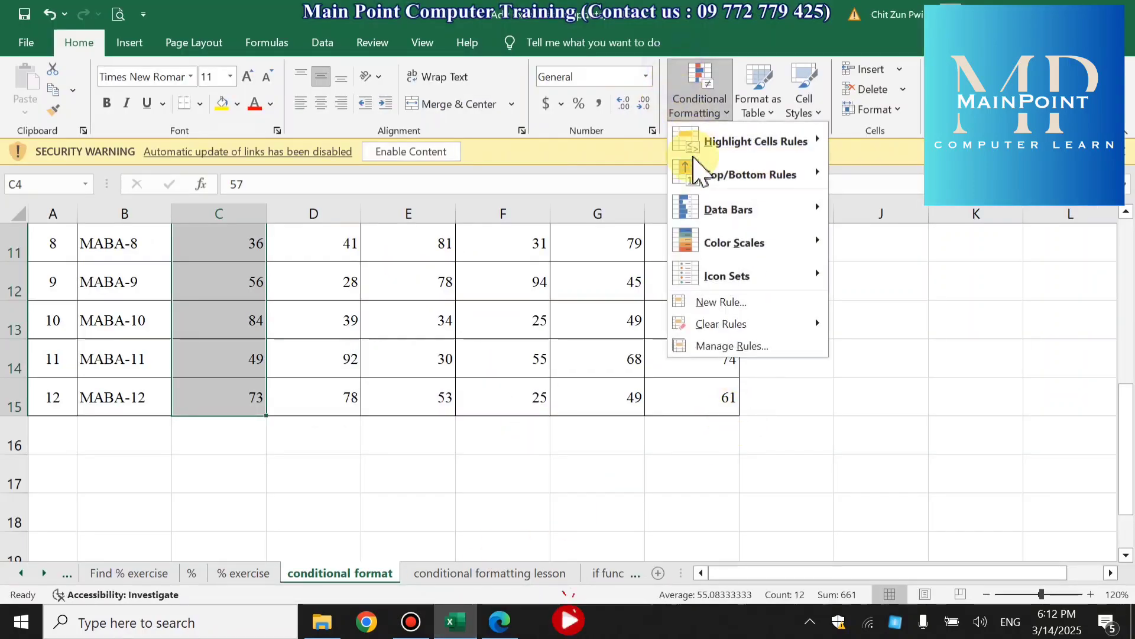
pyautogui.moveTo(716, 219)
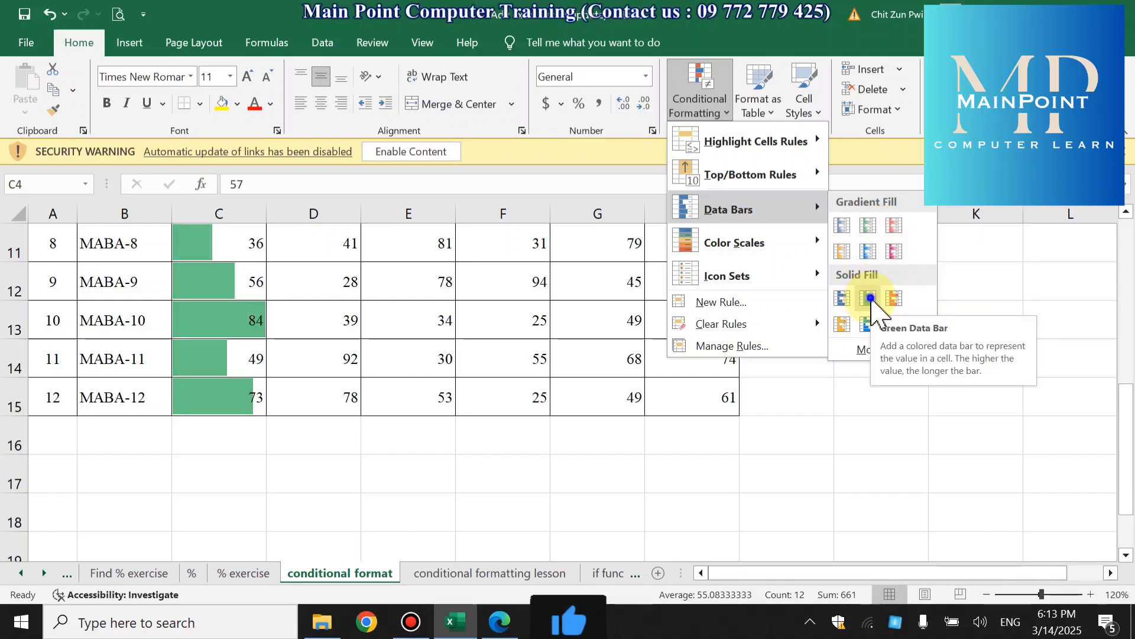
pyautogui.click(870, 298)
pyautogui.scroll(2, 780, 391)
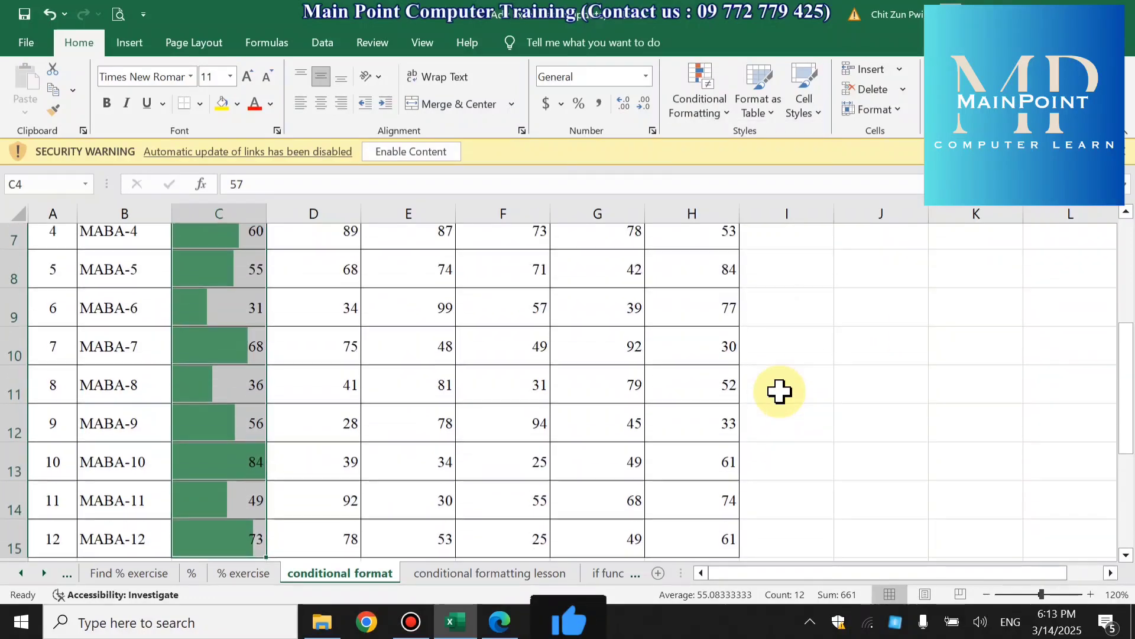
pyautogui.scroll(3, 779, 391)
pyautogui.click(504, 442)
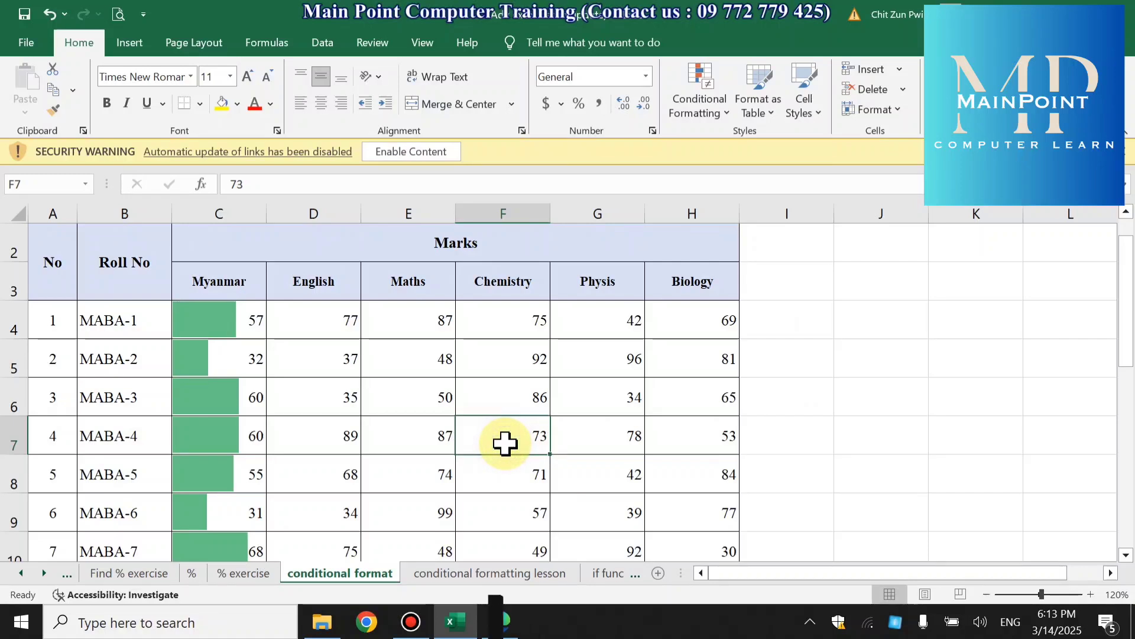
# - Compare the data bar lengths in the Myanmar column with their marks, checking MABA-1 in C4 and MABA-10 in C13
pyautogui.click(242, 324)
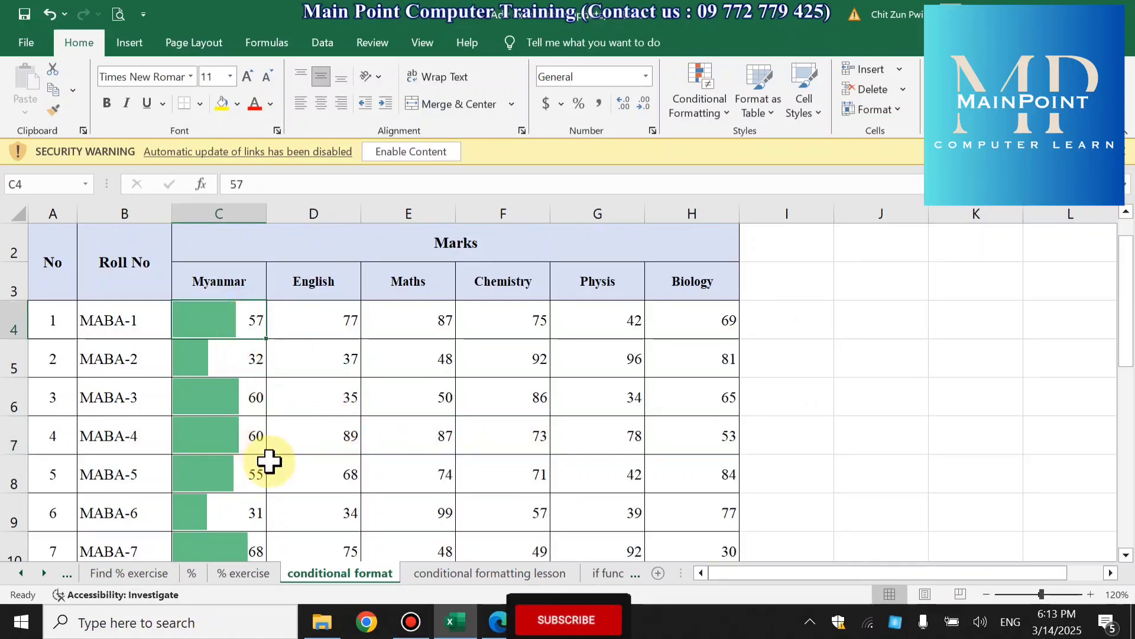
pyautogui.scroll(-2, 426, 449)
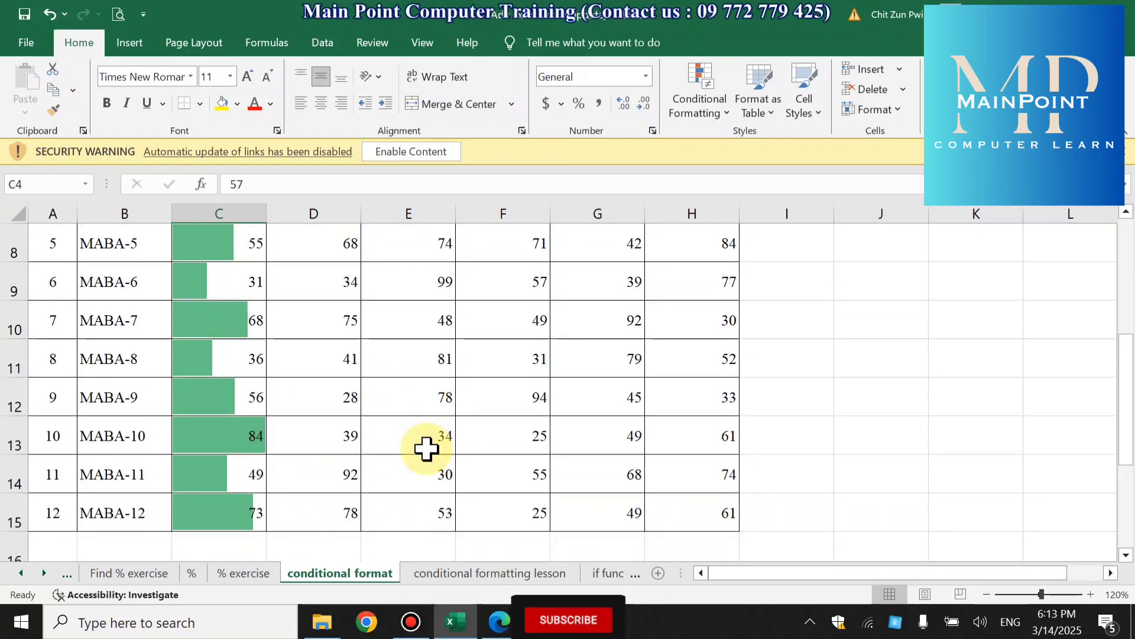
pyautogui.scroll(2, 426, 449)
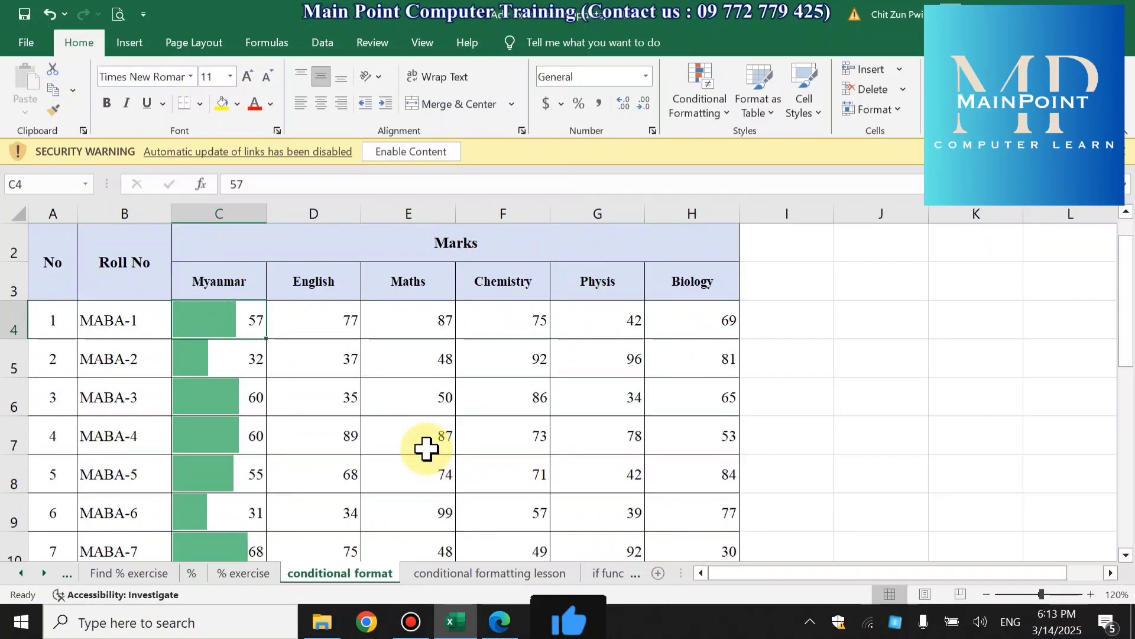
pyautogui.scroll(-2, 426, 448)
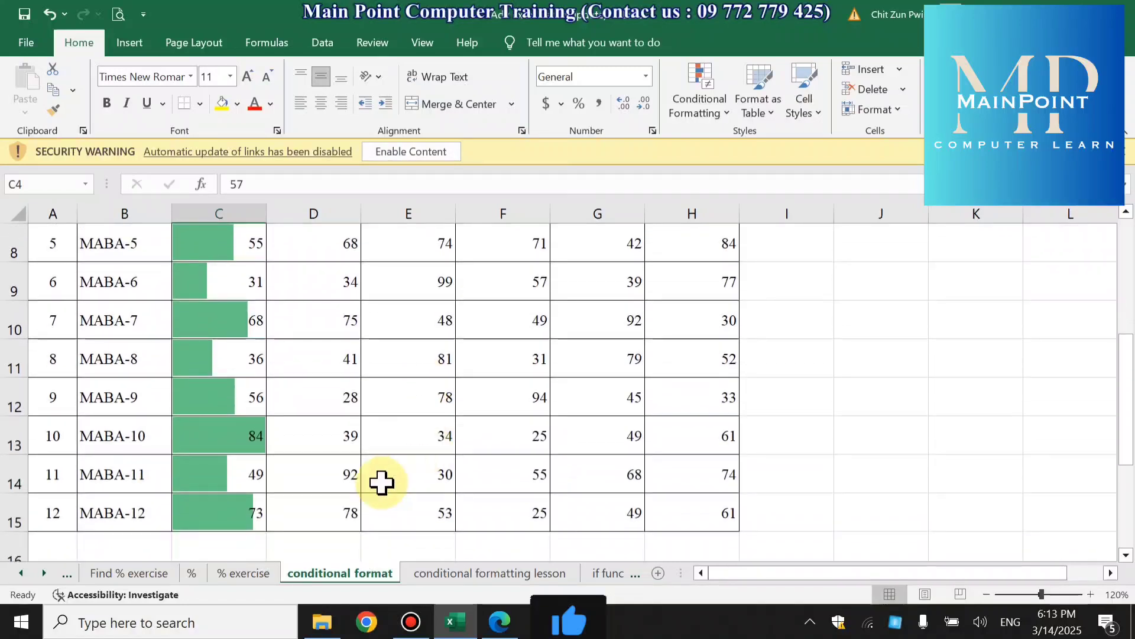
pyautogui.click(204, 438)
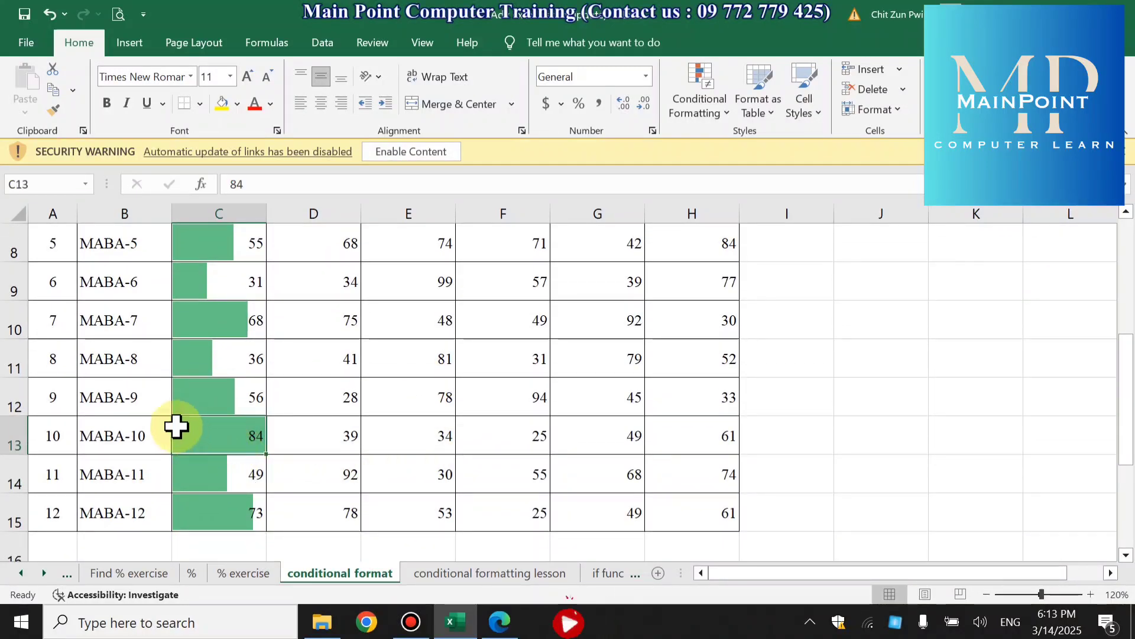
pyautogui.scroll(2, 272, 427)
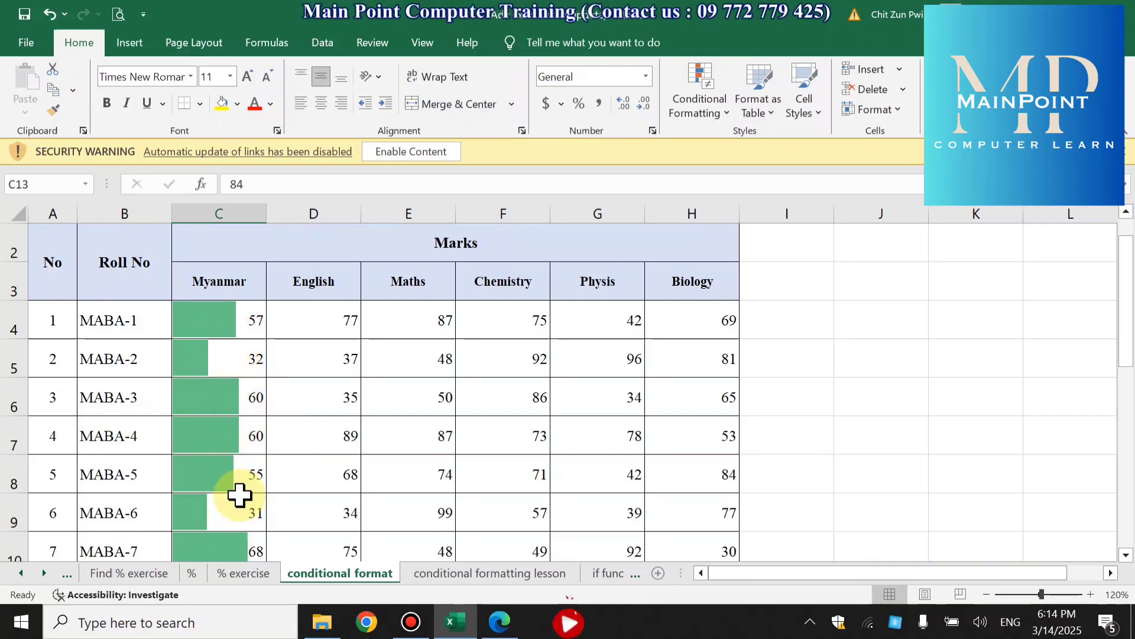
pyautogui.scroll(-2, 240, 496)
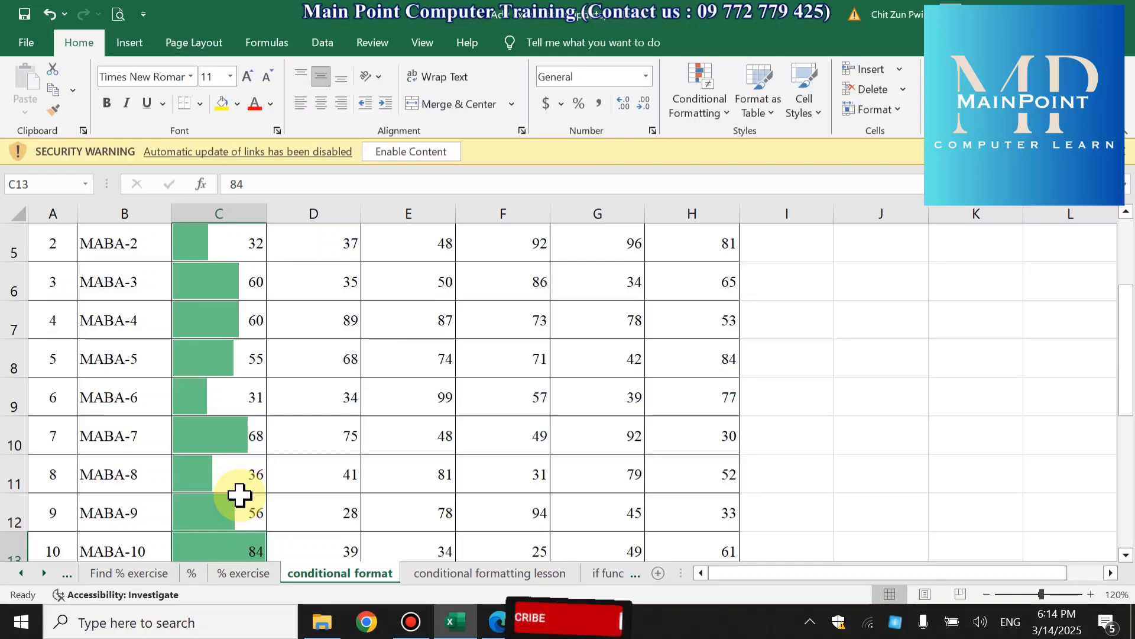
pyautogui.scroll(3, 236, 431)
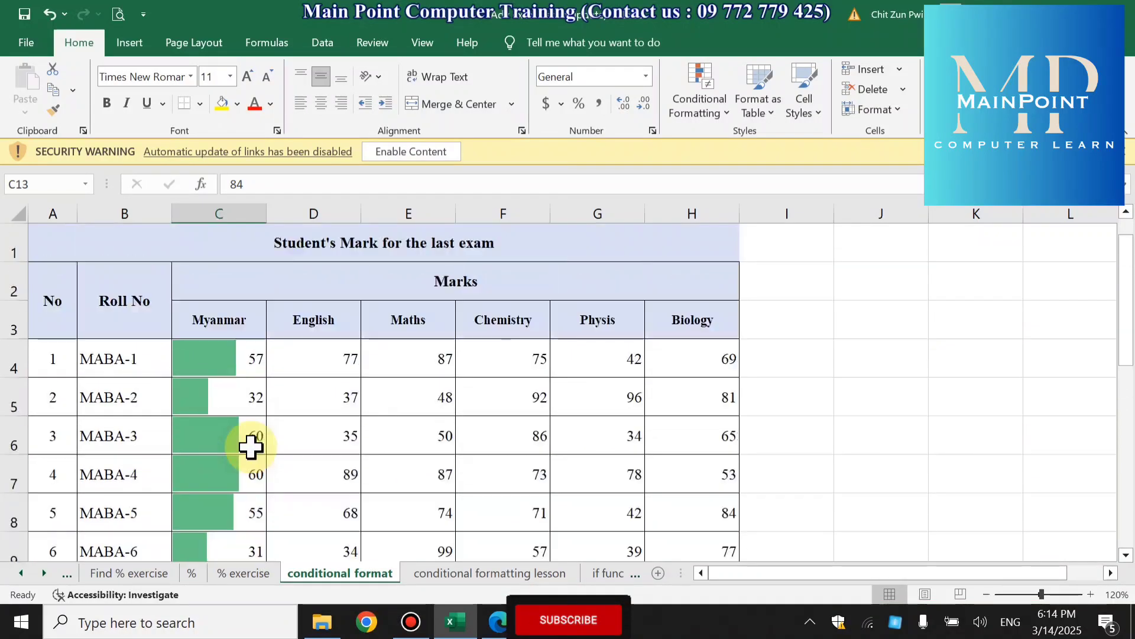
pyautogui.click(225, 342)
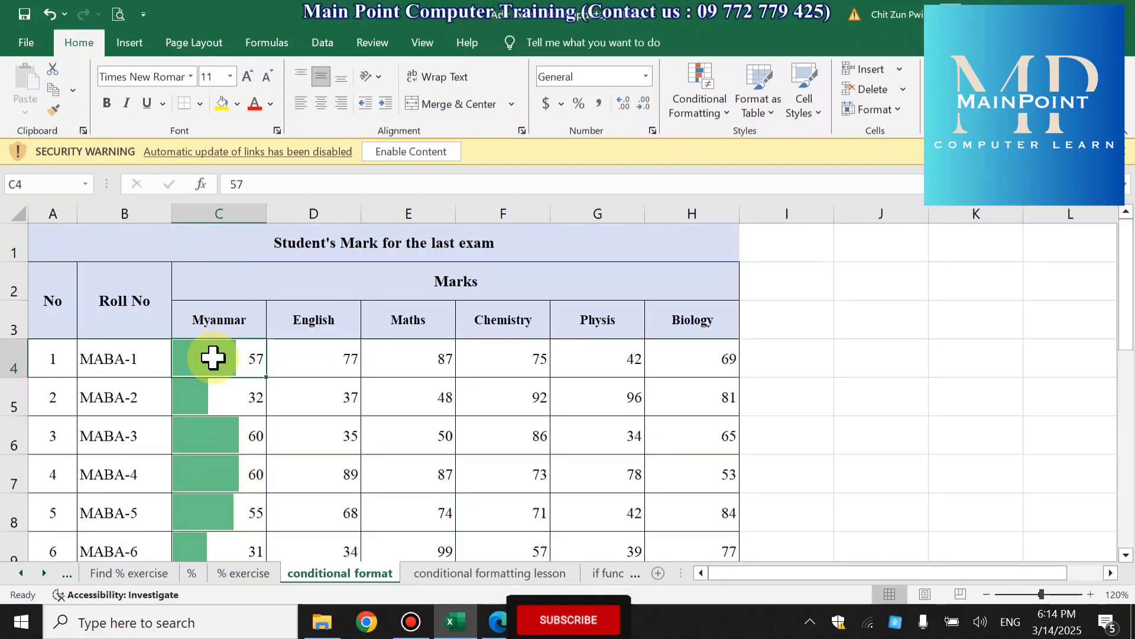
pyautogui.scroll(-3, 217, 352)
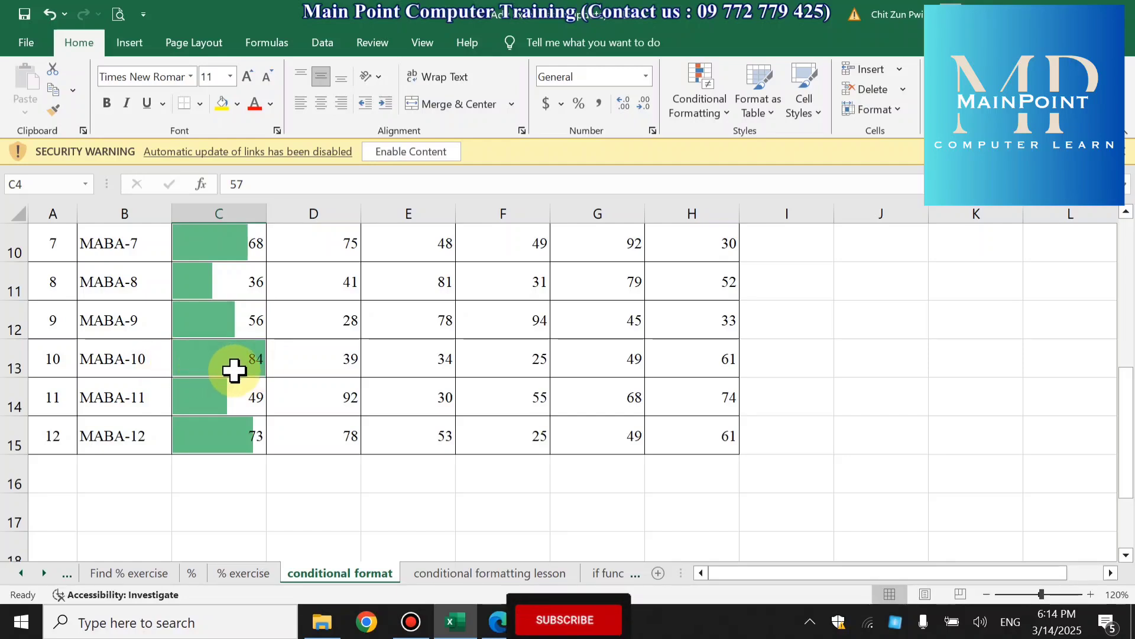
pyautogui.scroll(3, 234, 370)
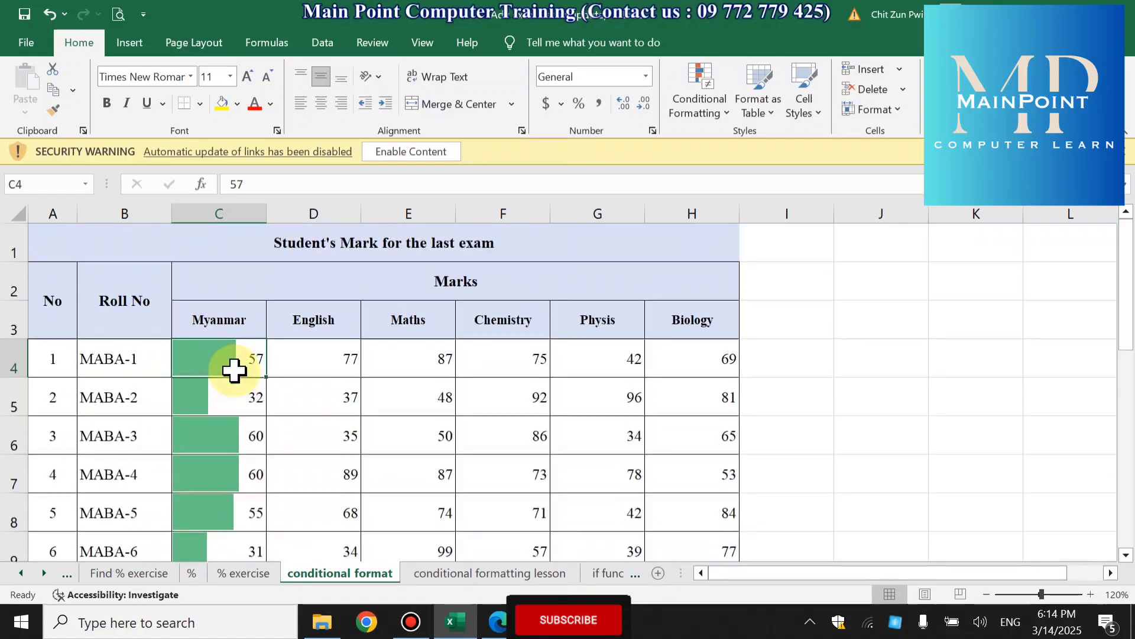
pyautogui.scroll(-1, 233, 370)
# - Examine the Myanmar data bars for MABA-6, MABA-10, MABA-12 and MABA-7 relative to the rest of the column
pyautogui.click(242, 433)
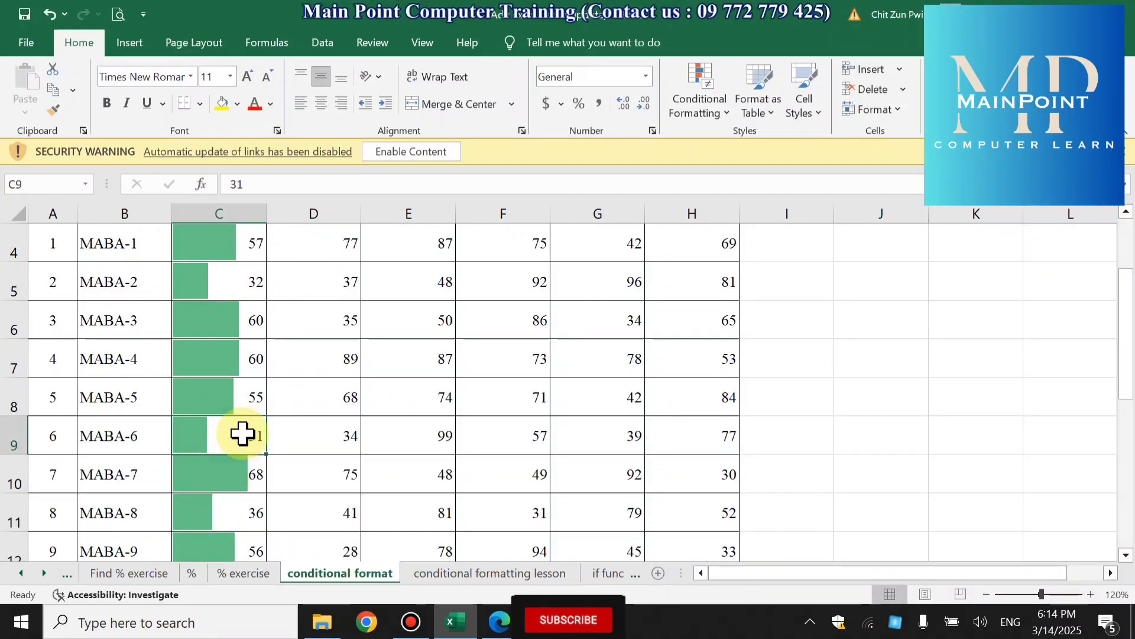
pyautogui.scroll(-3, 242, 434)
pyautogui.scroll(3, 242, 433)
pyautogui.scroll(-1, 241, 434)
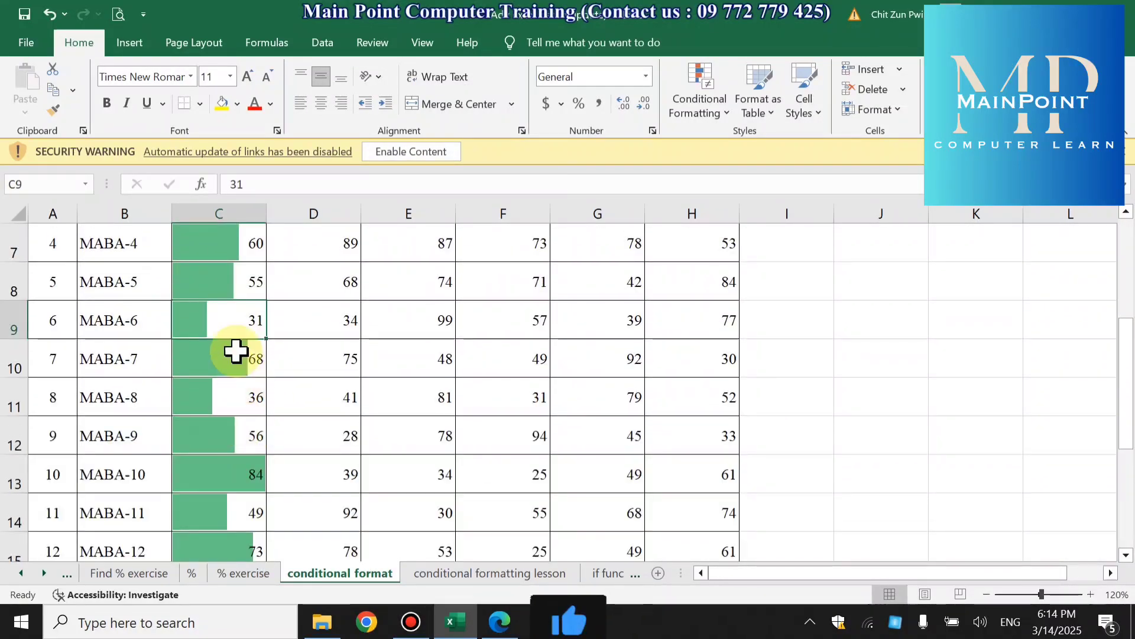
pyautogui.scroll(1, 239, 402)
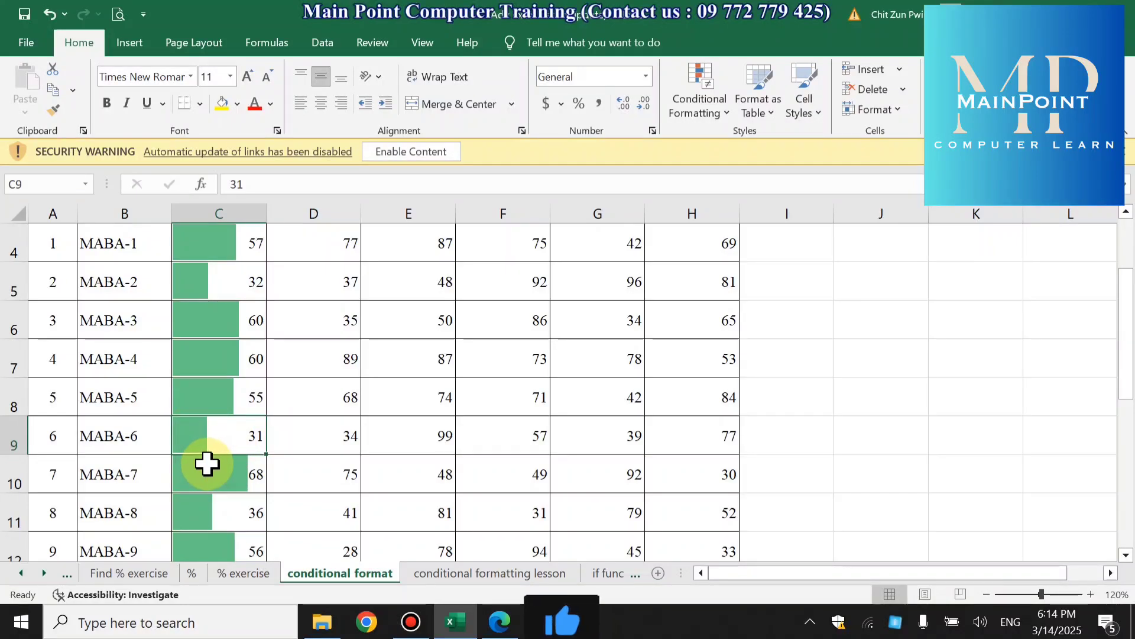
pyautogui.scroll(-2, 207, 463)
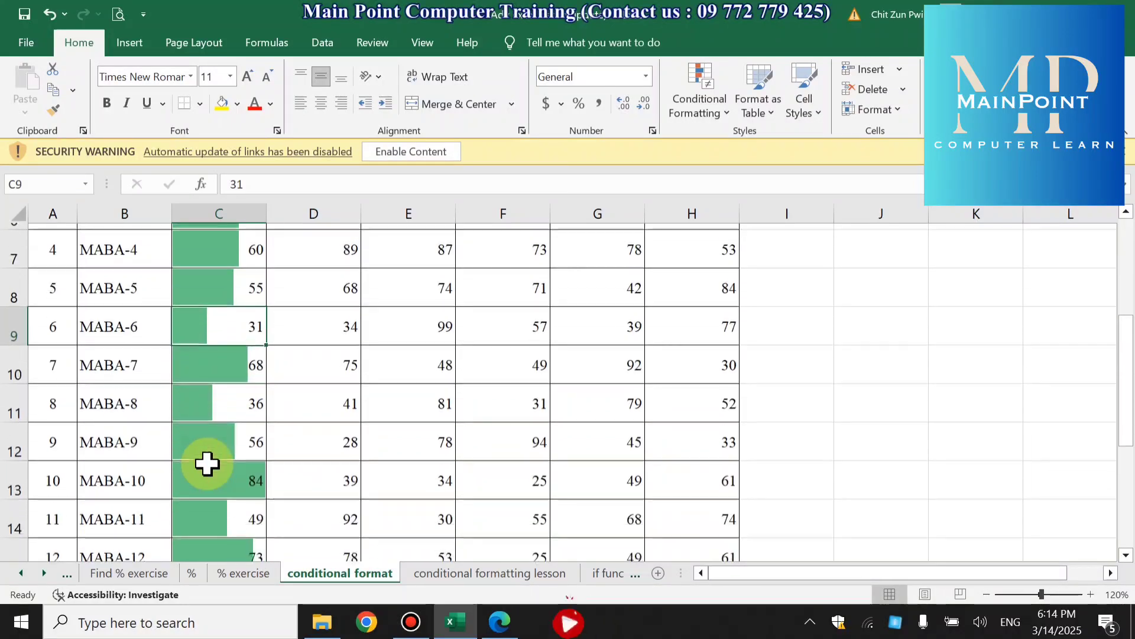
pyautogui.scroll(1, 207, 463)
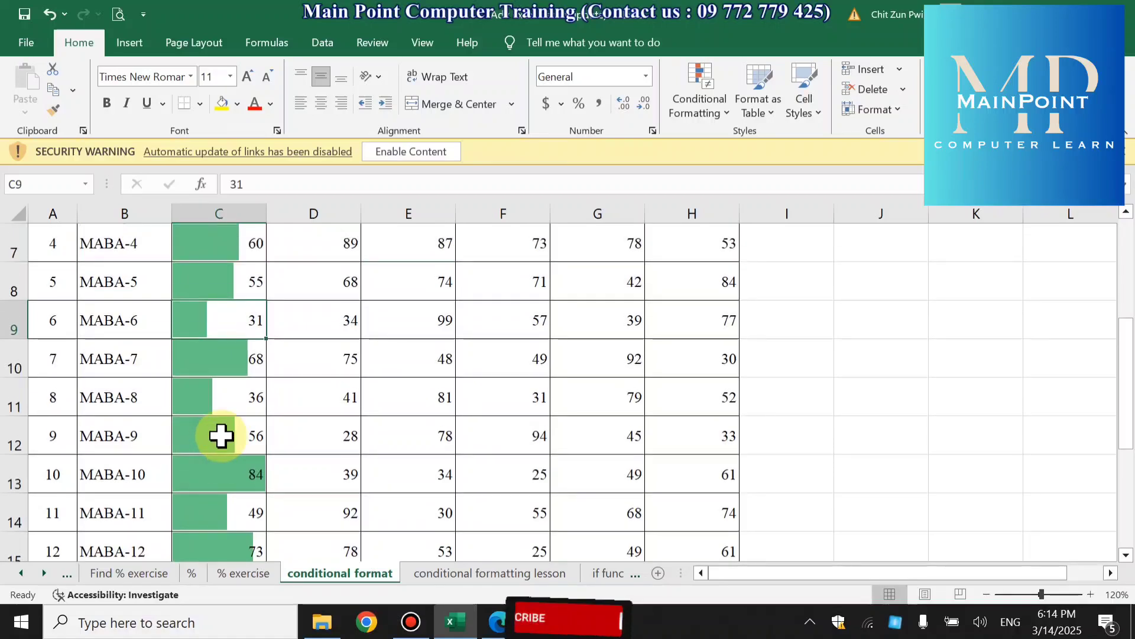
pyautogui.click(230, 467)
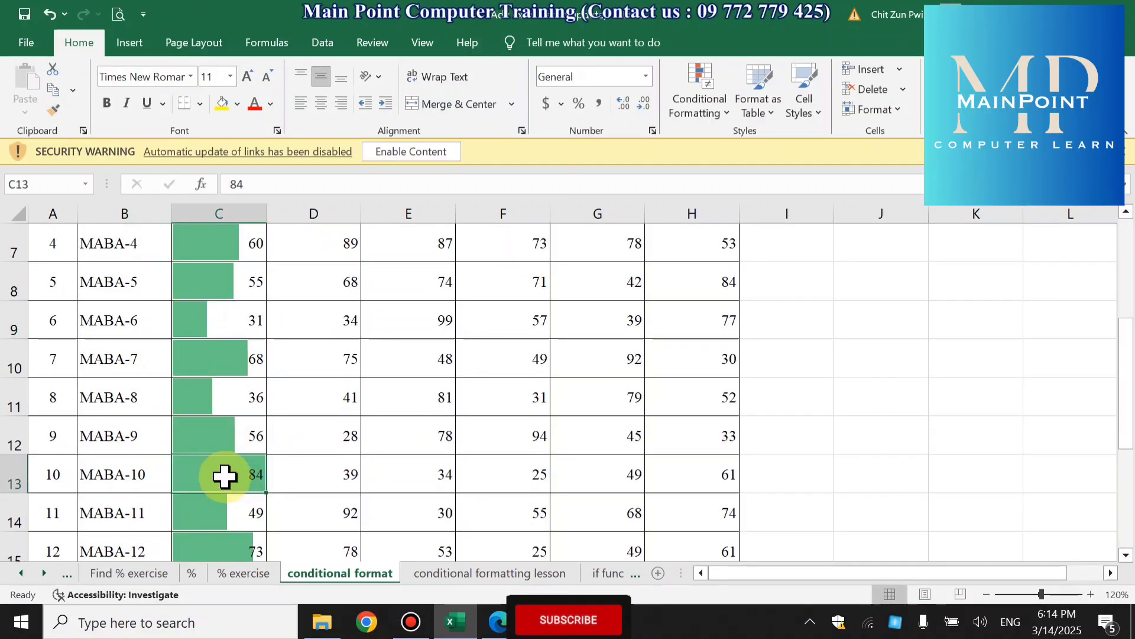
pyautogui.scroll(-1, 225, 476)
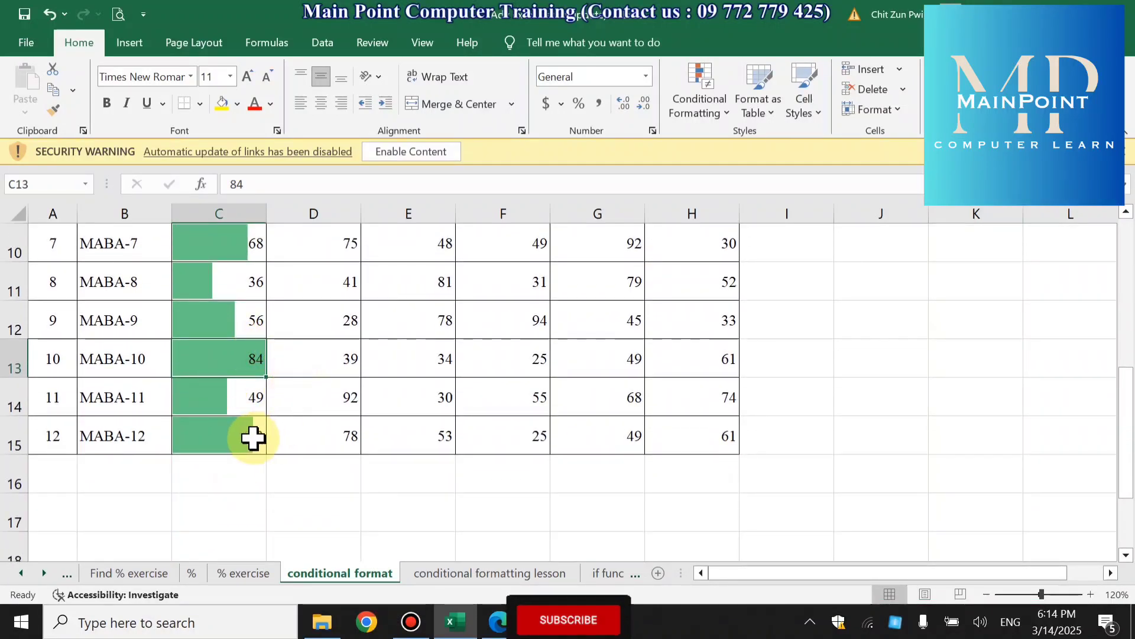
pyautogui.click(253, 437)
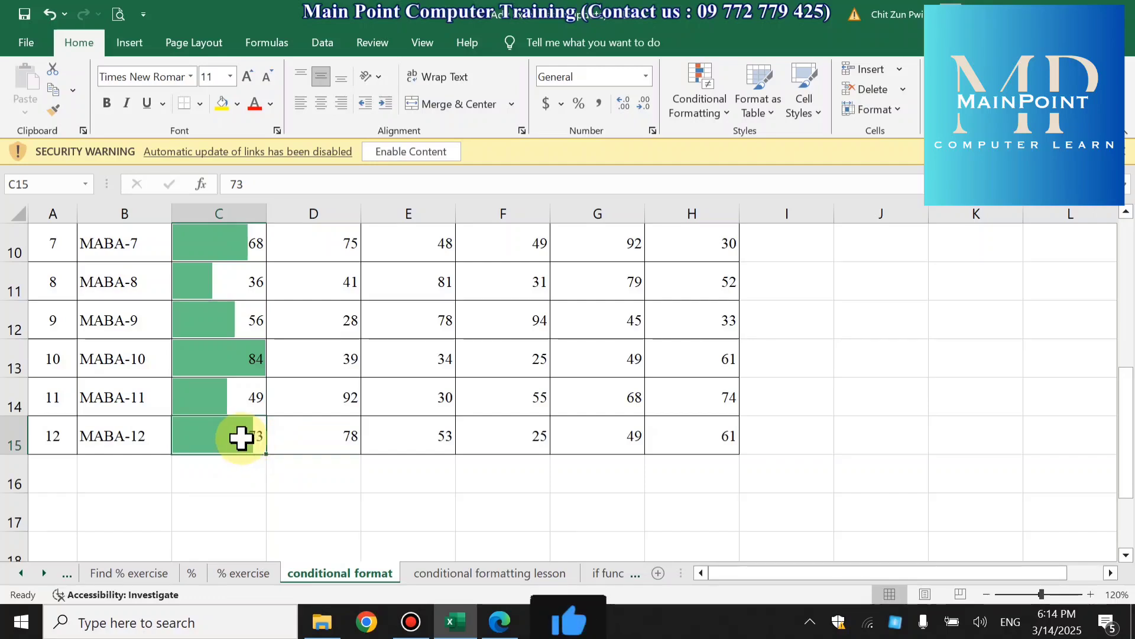
pyautogui.scroll(1, 241, 438)
pyautogui.click(241, 358)
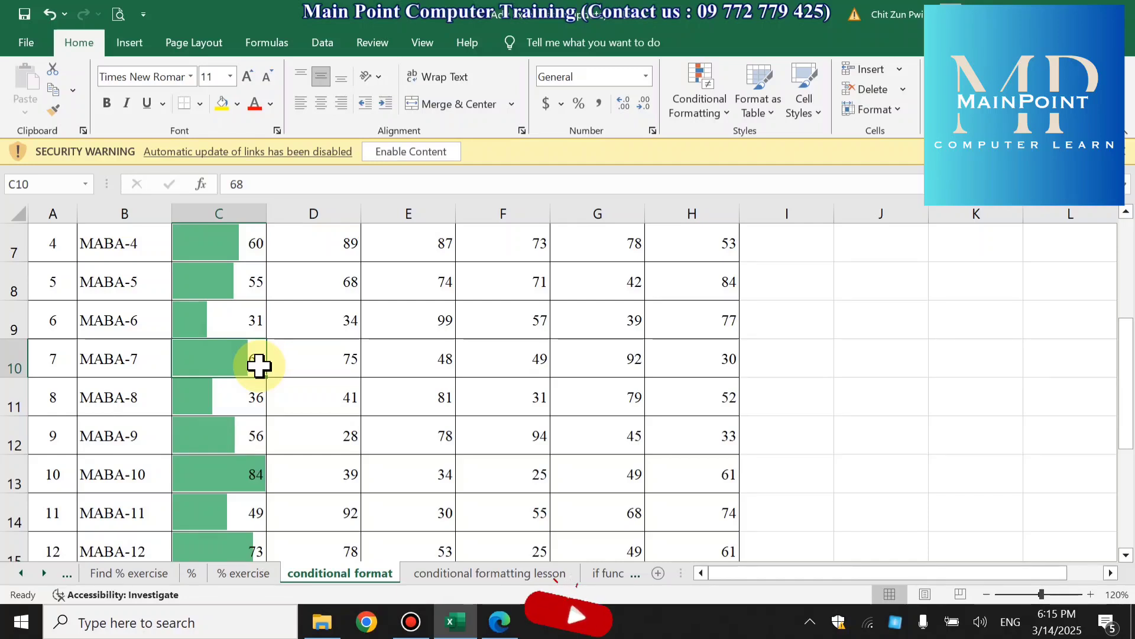
pyautogui.scroll(2, 260, 366)
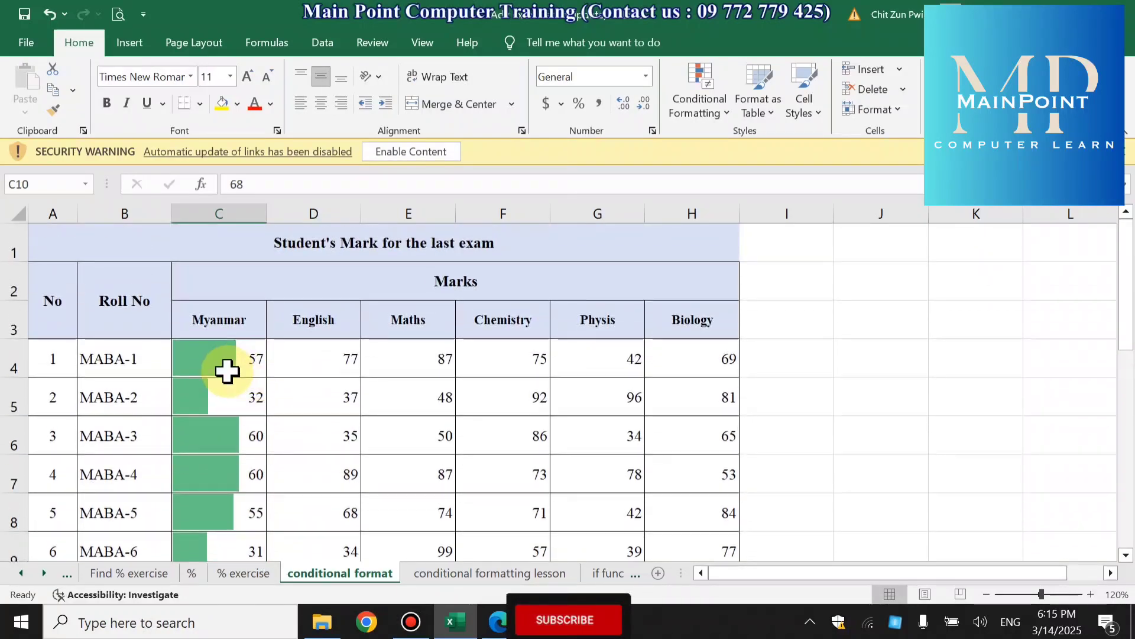
# - Select the Myanmar marks in C4:C15 and look over the gradient and solid fill data bar styles
pyautogui.moveTo(229, 371); pyautogui.dragTo(229, 484)
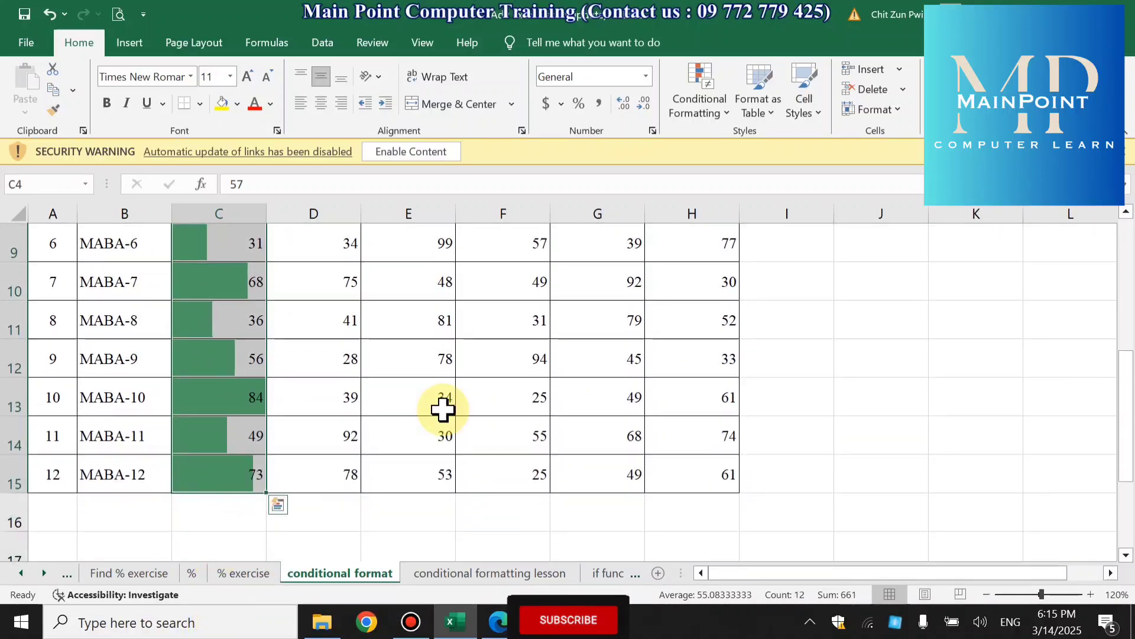
pyautogui.click(710, 99)
pyautogui.moveTo(785, 222)
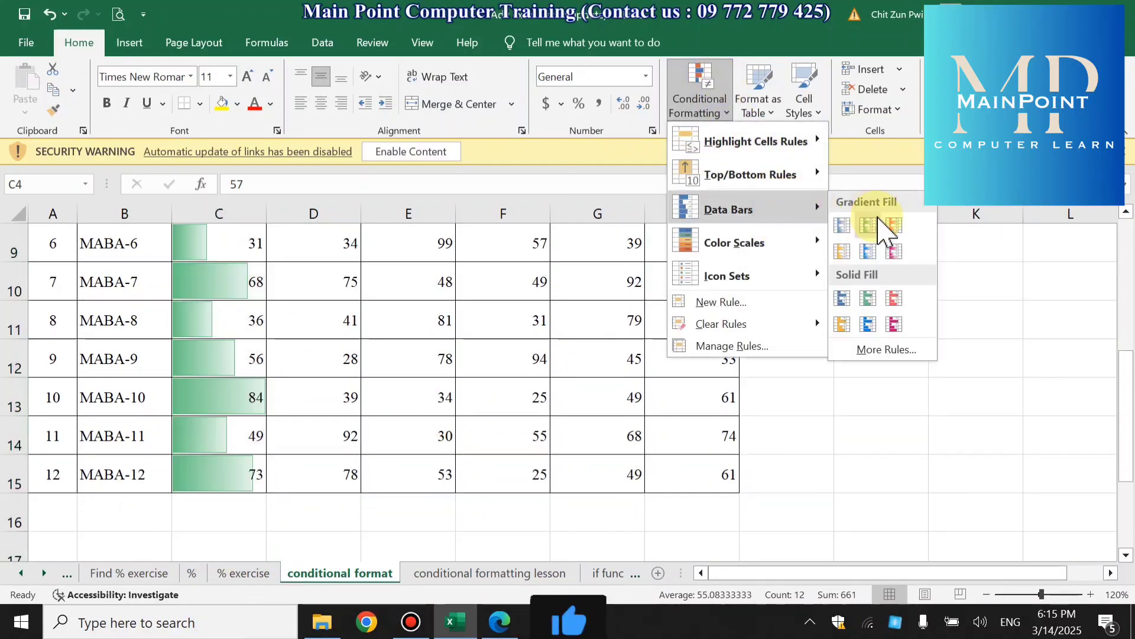
pyautogui.click(868, 297)
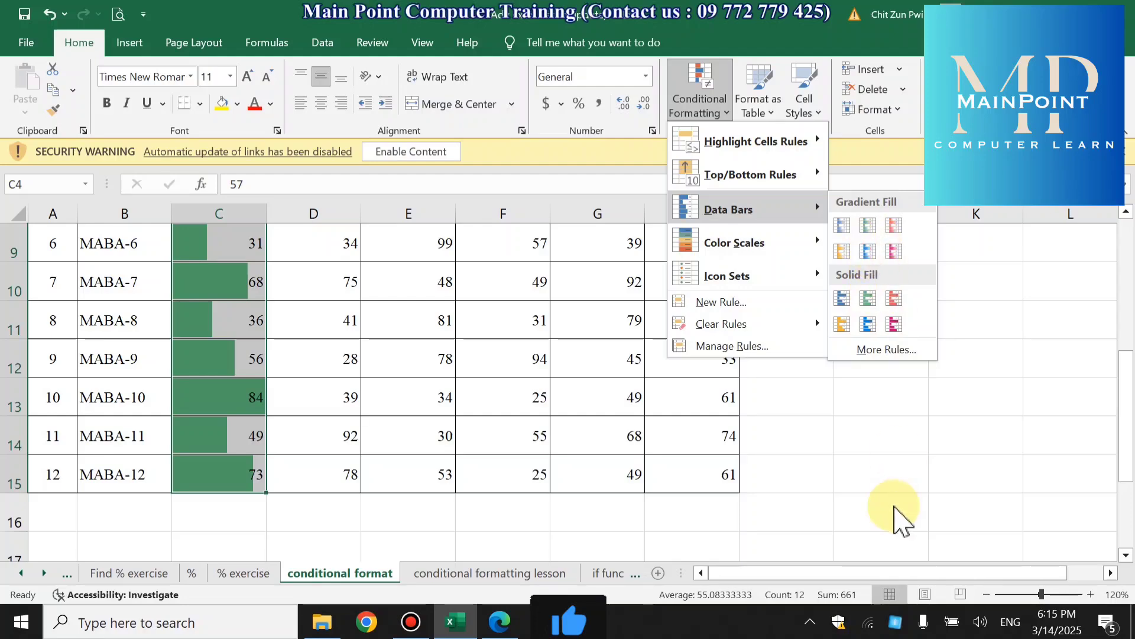
pyautogui.scroll(3, 909, 326)
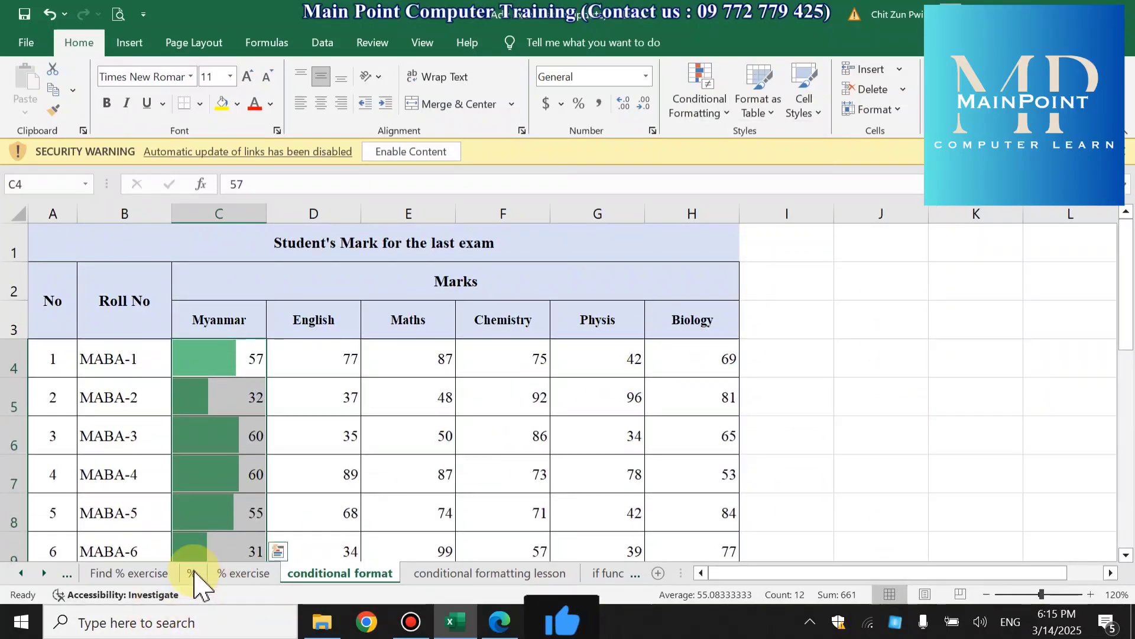
# - Look back through the earlier lesson and exercise worksheets, from Find % exercise to the copy past,paste link sheet
pyautogui.click(130, 573)
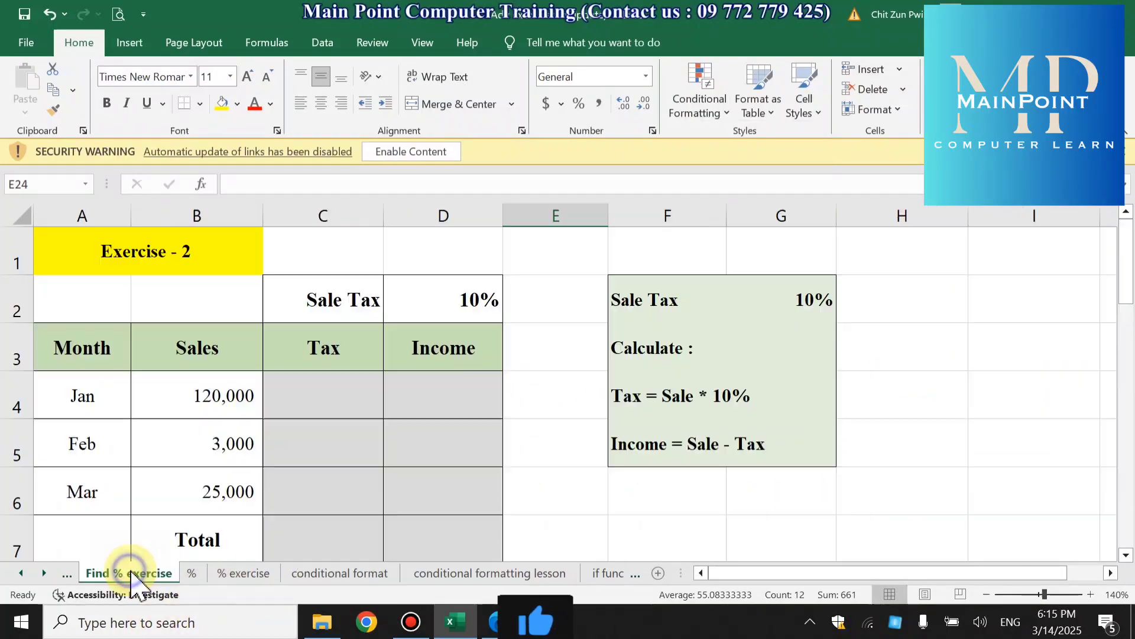
pyautogui.click(69, 572)
pyautogui.click(51, 575)
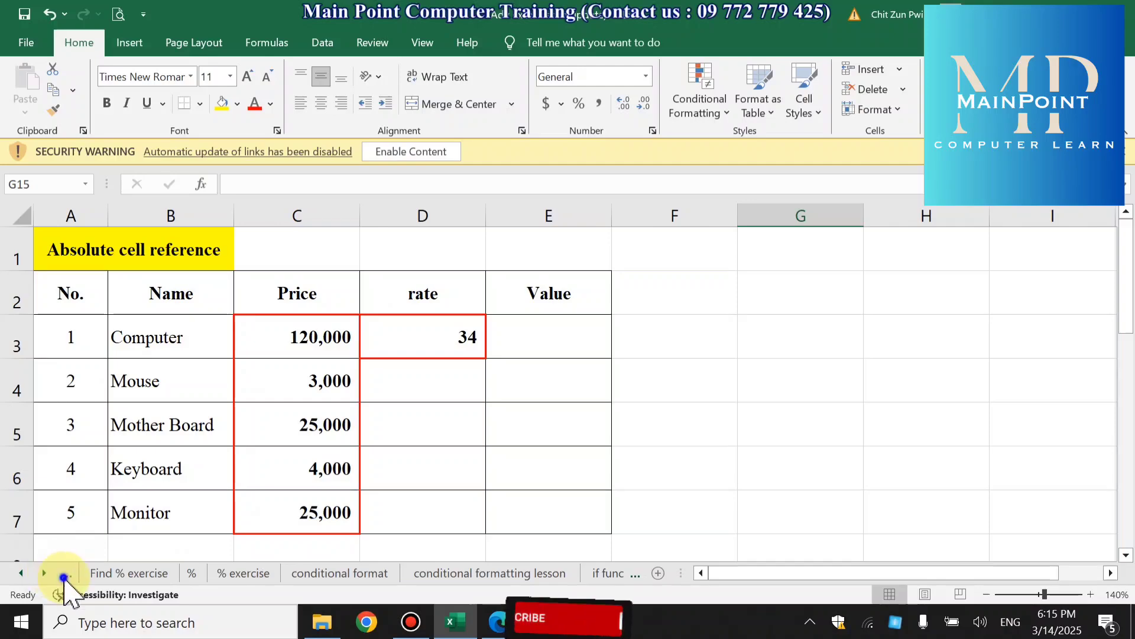
pyautogui.click(65, 576)
pyautogui.click(65, 576)
pyautogui.click(58, 575)
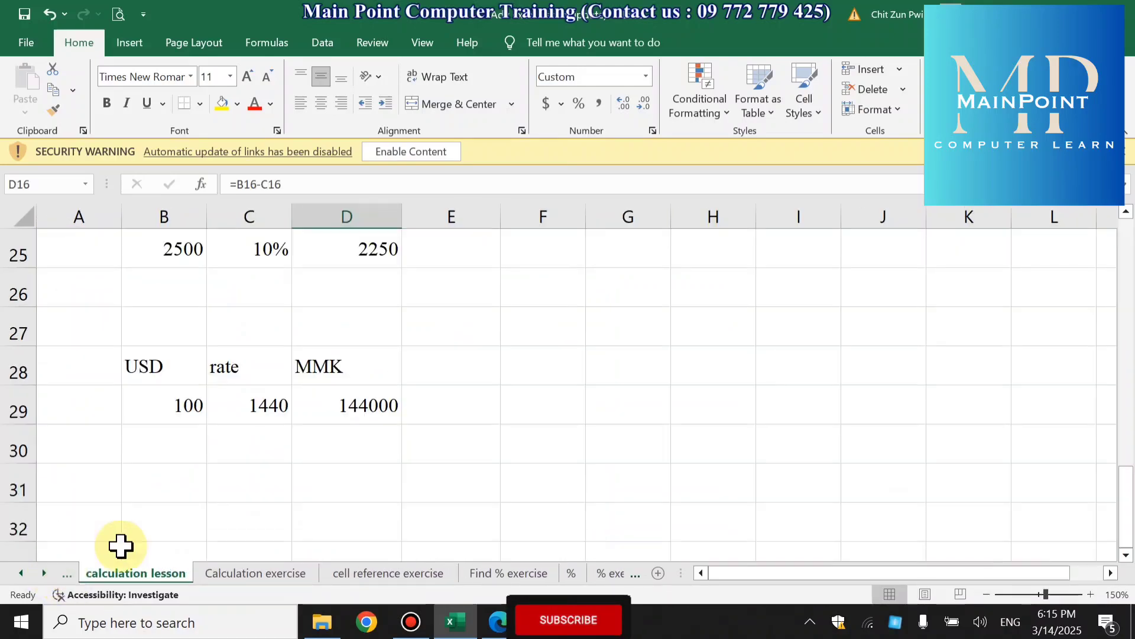
pyautogui.scroll(4, 423, 518)
pyautogui.scroll(4, 423, 517)
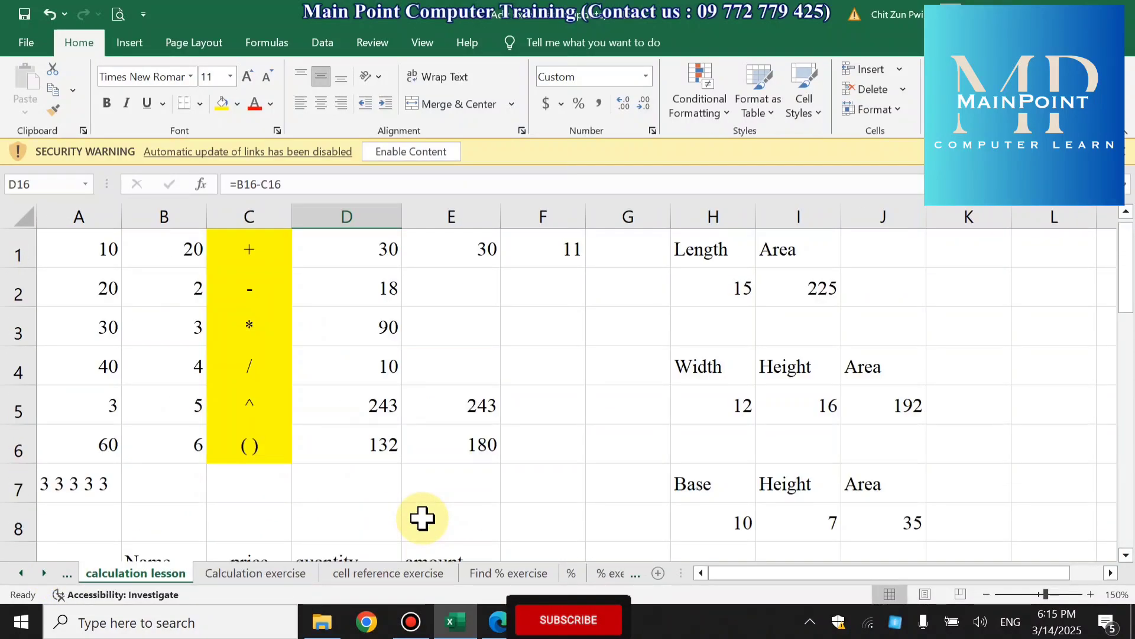
pyautogui.click(65, 573)
pyautogui.click(71, 578)
pyautogui.scroll(3, 415, 446)
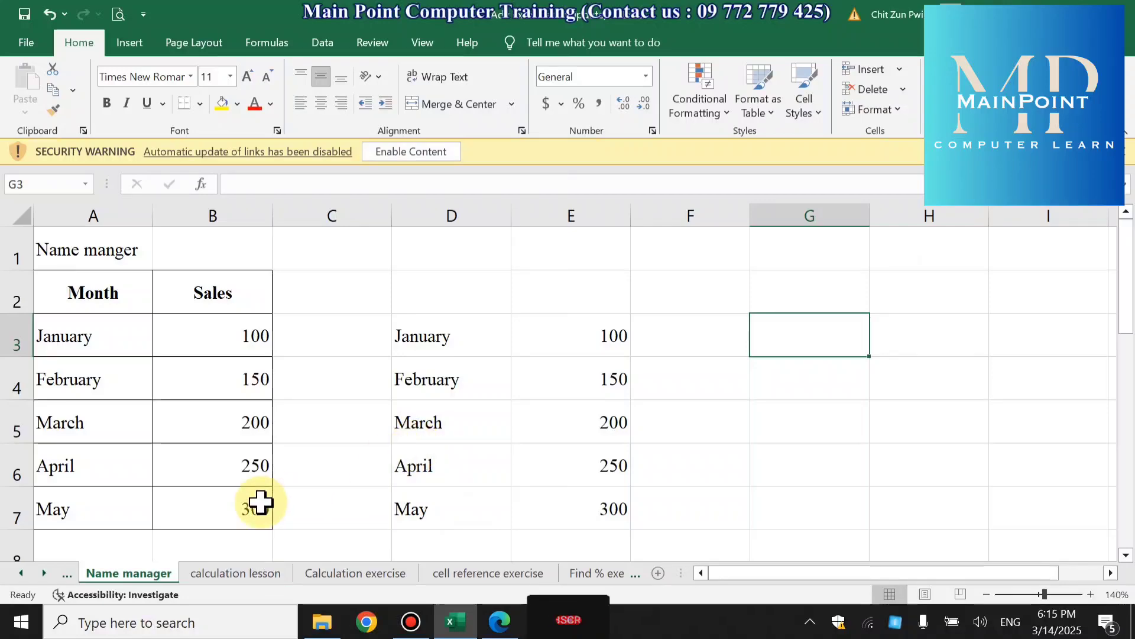
pyautogui.click(66, 575)
pyautogui.click(63, 575)
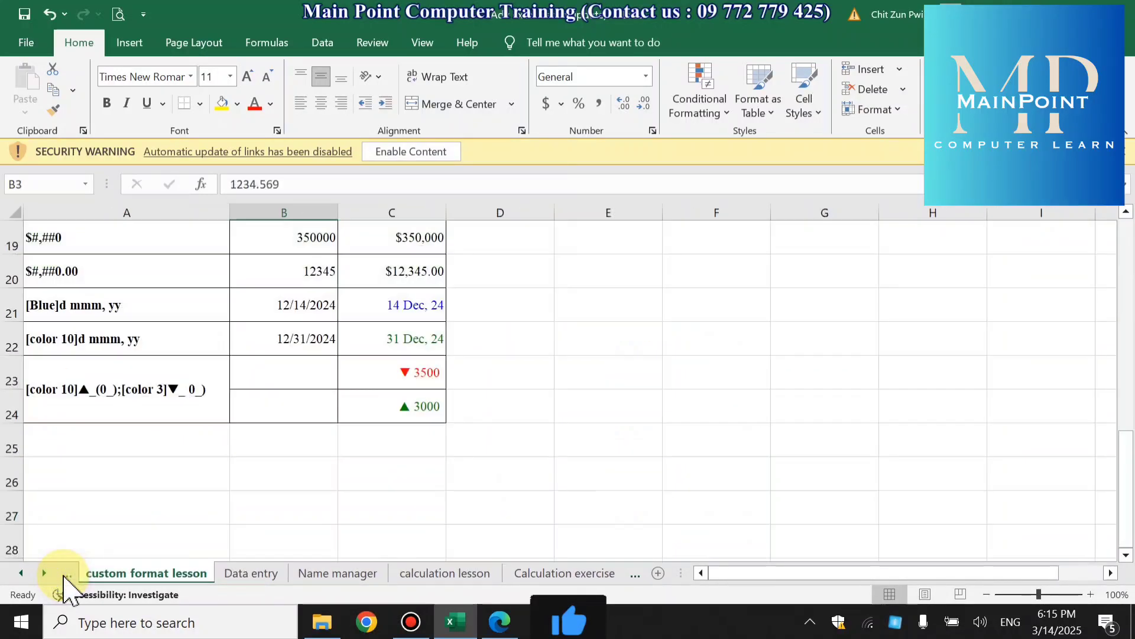
pyautogui.scroll(5, 266, 456)
pyautogui.click(66, 575)
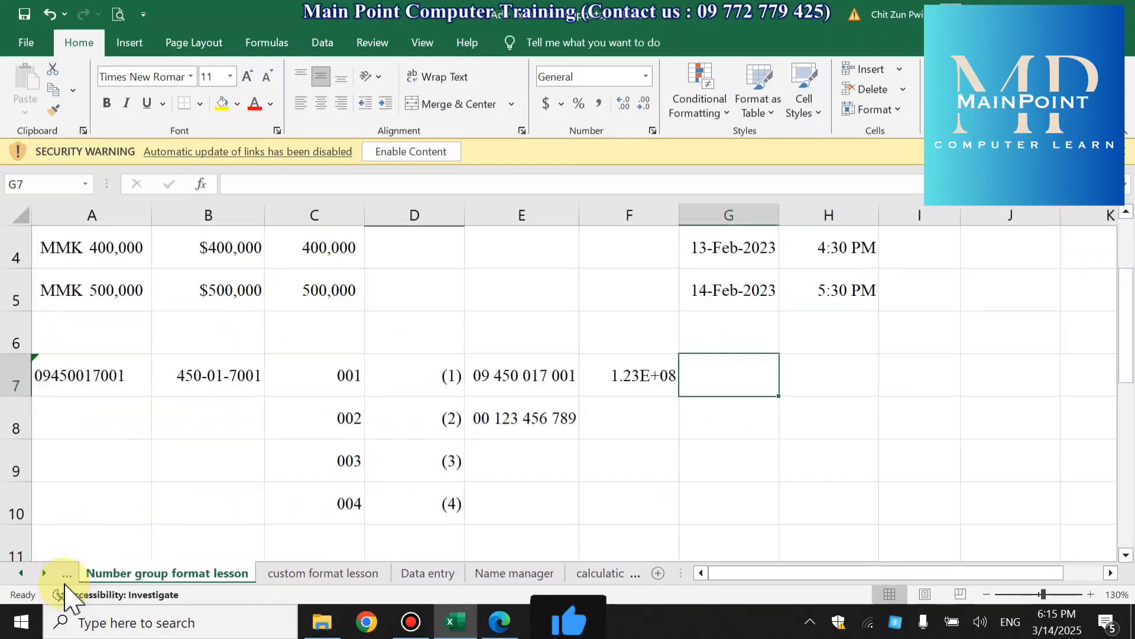
pyautogui.click(66, 575)
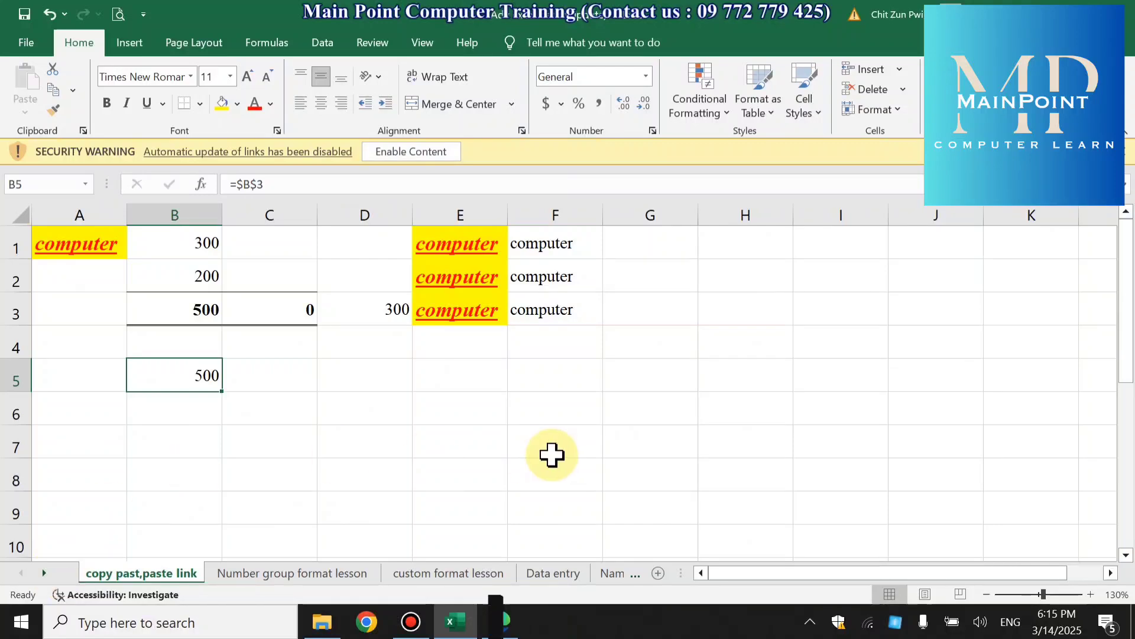
# - Copy B1:B3 on the copy past,paste link sheet and paste it as values only starting at H1
pyautogui.click(195, 303)
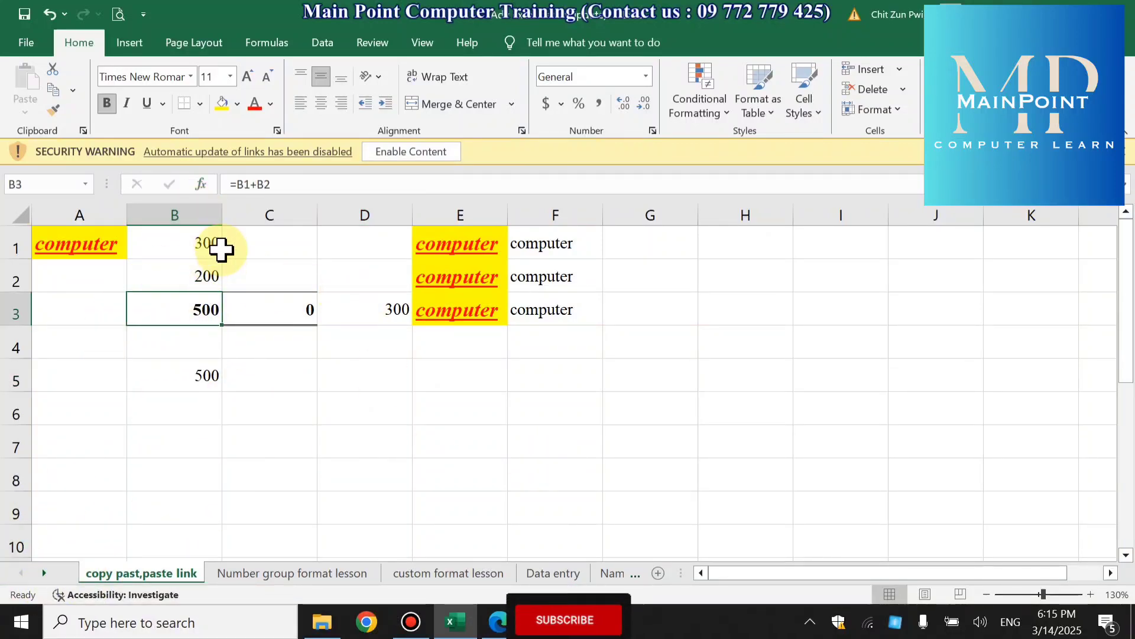
pyautogui.moveTo(200, 239); pyautogui.dragTo(208, 297)
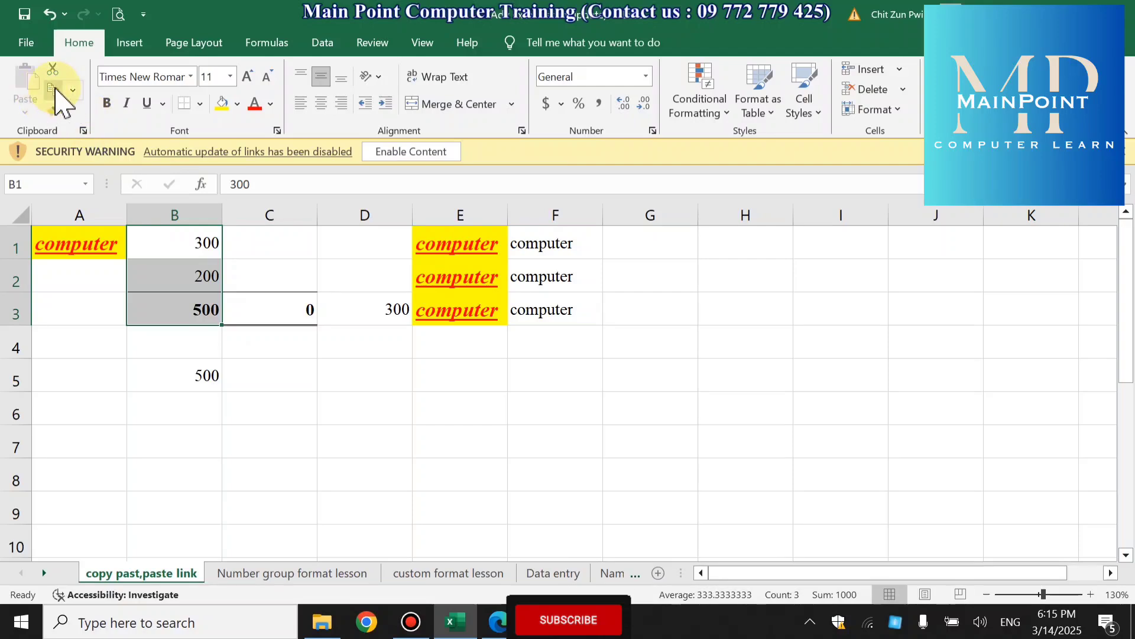
pyautogui.click(54, 90)
pyautogui.rightClick(736, 244)
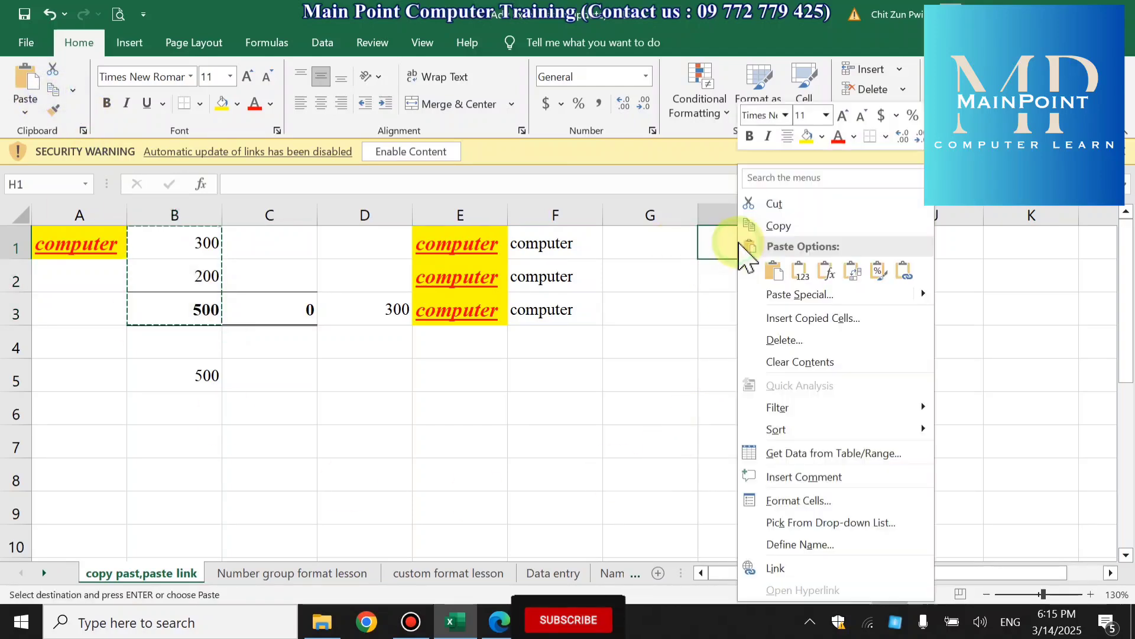
pyautogui.click(800, 270)
# - Replace the pasted value in H3 with the subtraction formula =H1-H2
pyautogui.click(780, 307)
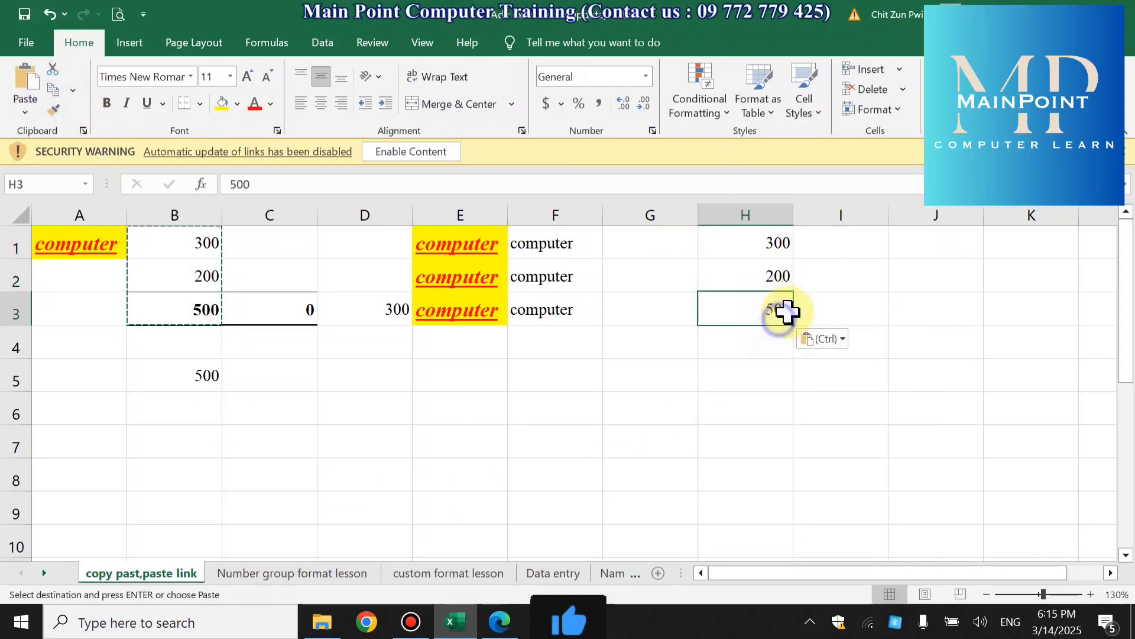
pyautogui.write('=')
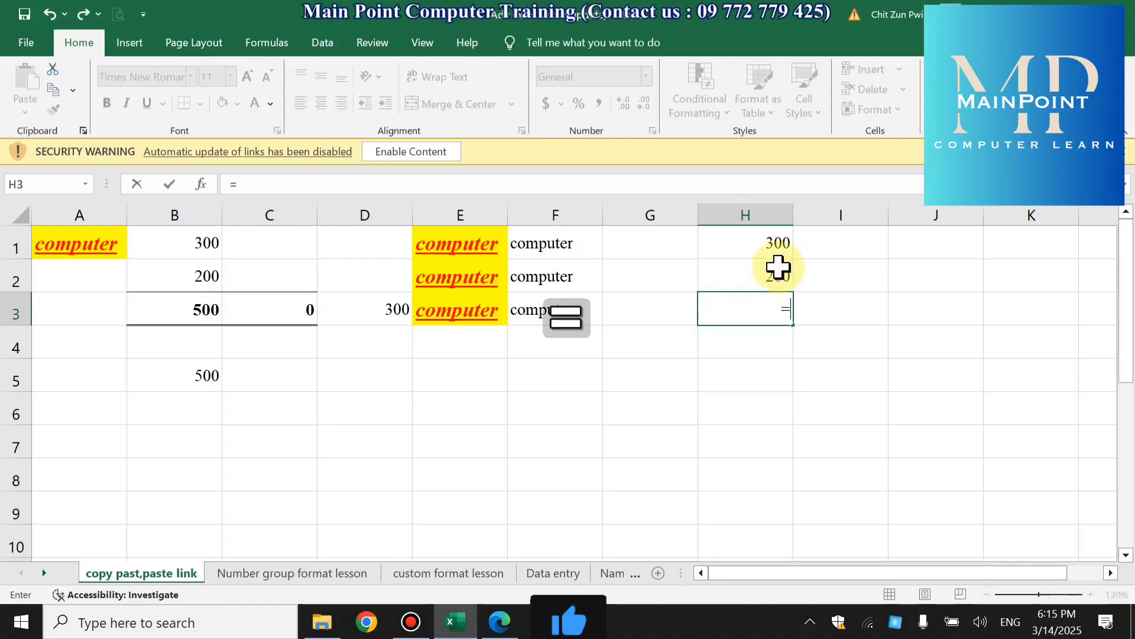
pyautogui.click(768, 251)
pyautogui.write('-')
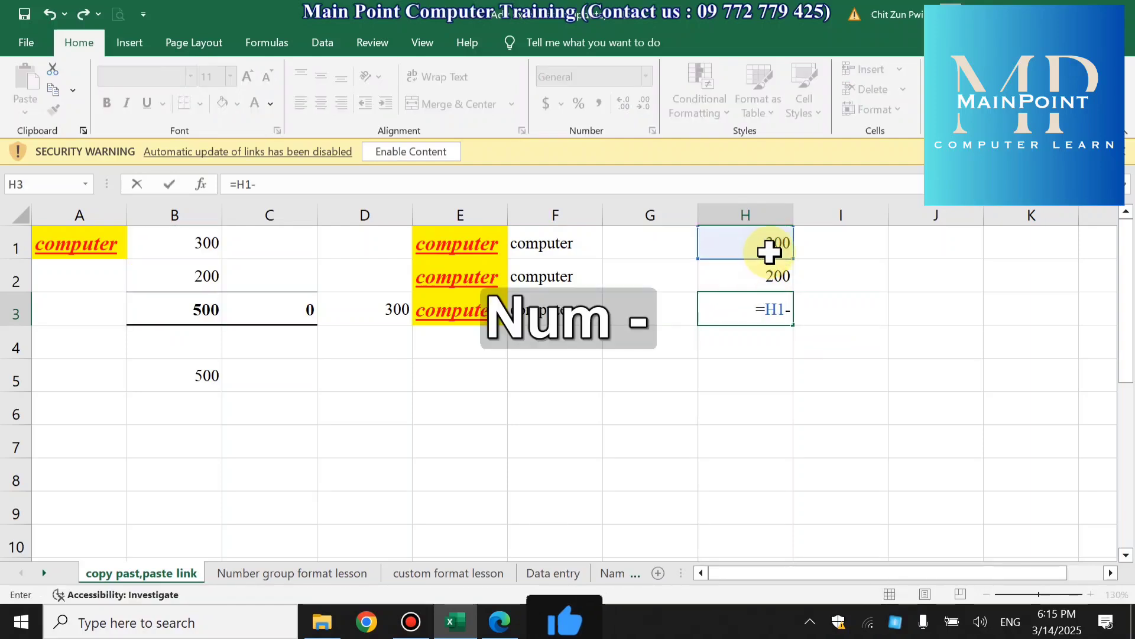
pyautogui.click(773, 269)
pyautogui.press('Return')
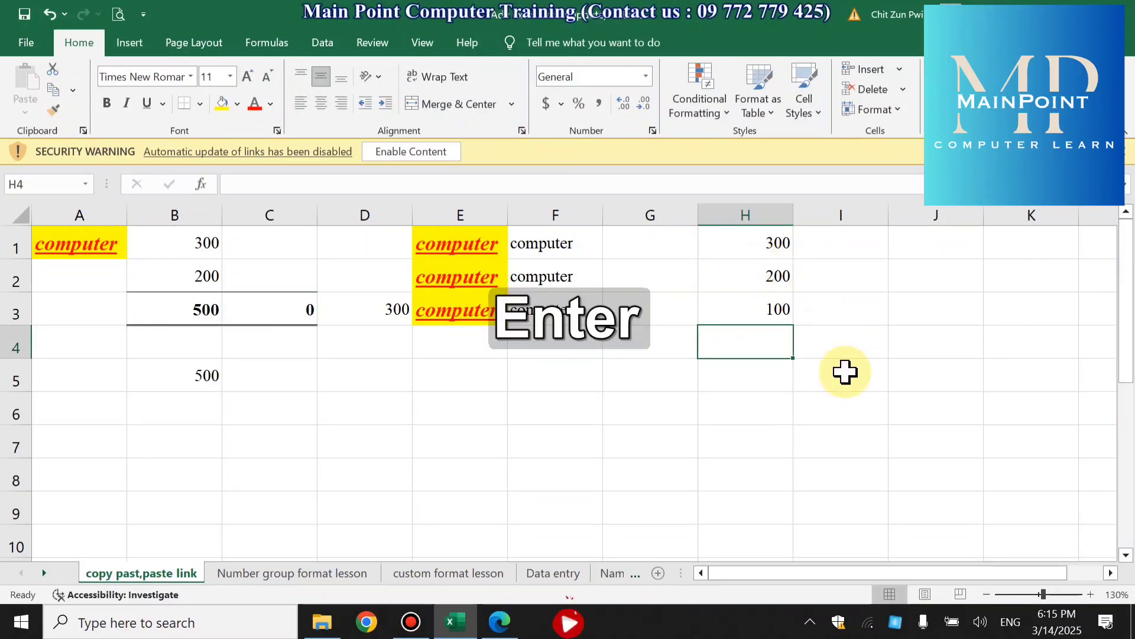
# - Apply a Top and Bottom Border to H3 and check it with the sheet enlarged to 150%
pyautogui.click(745, 304)
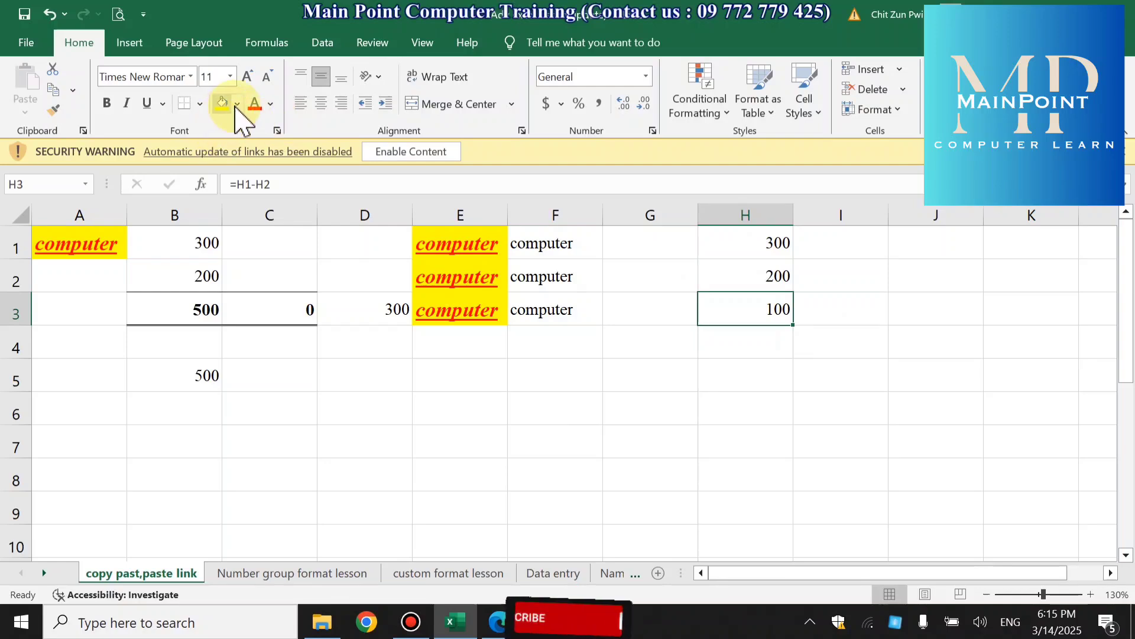
pyautogui.click(199, 104)
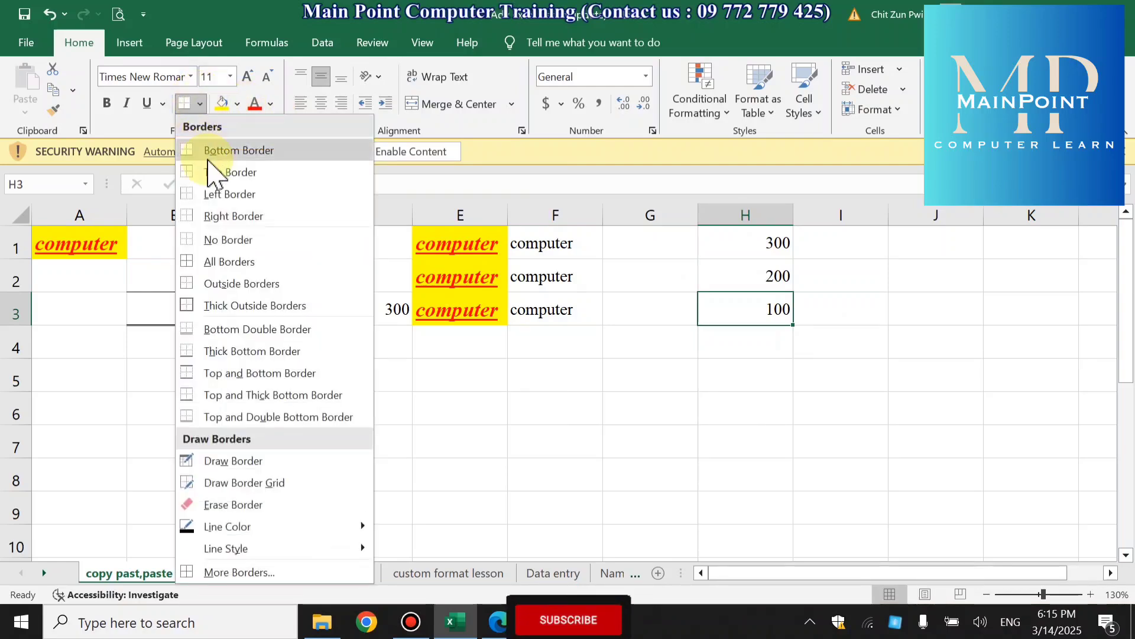
pyautogui.click(188, 371)
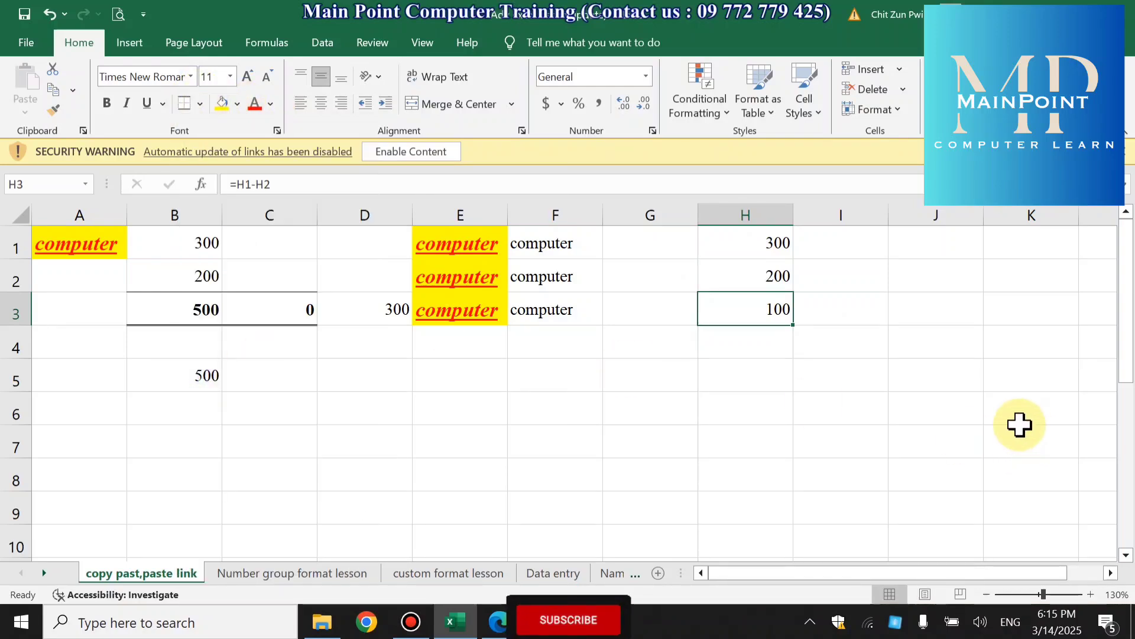
pyautogui.click(1091, 594)
pyautogui.click(1091, 594)
pyautogui.moveTo(964, 574); pyautogui.dragTo(1014, 504)
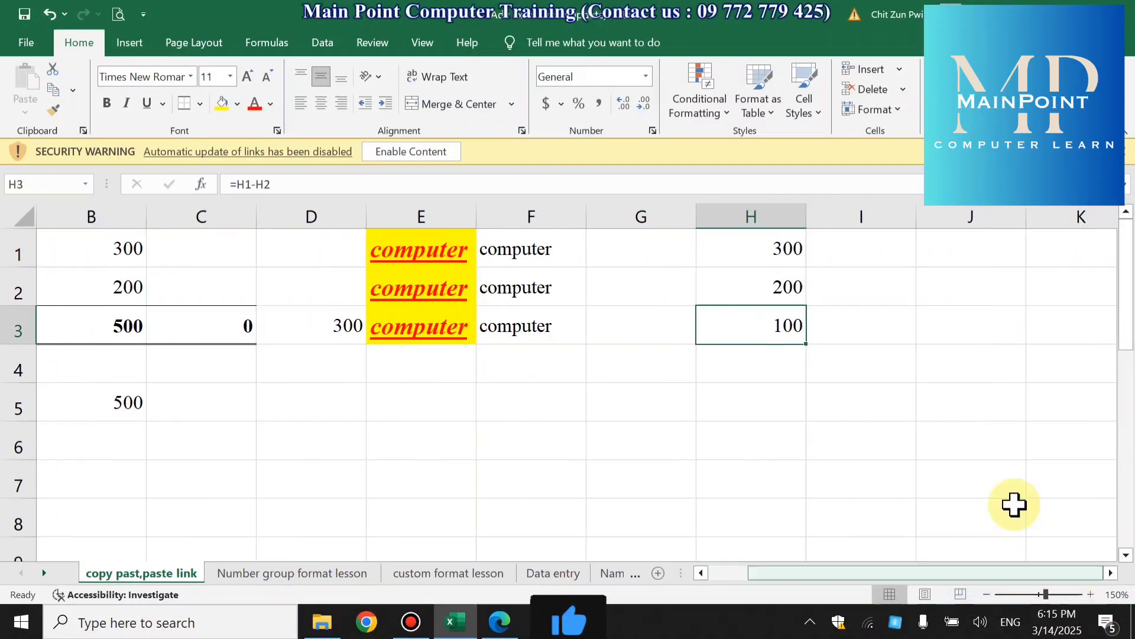
pyautogui.click(870, 390)
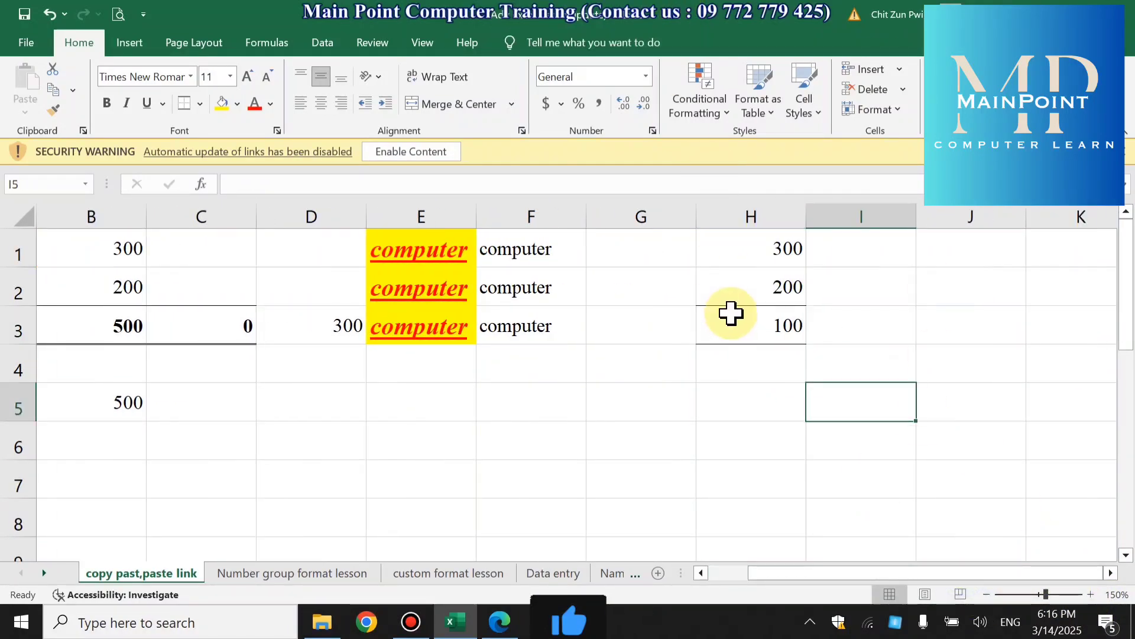
# - Apply the Gradient Fill Green Data Bar conditional format to the subtraction result in H3
pyautogui.click(741, 336)
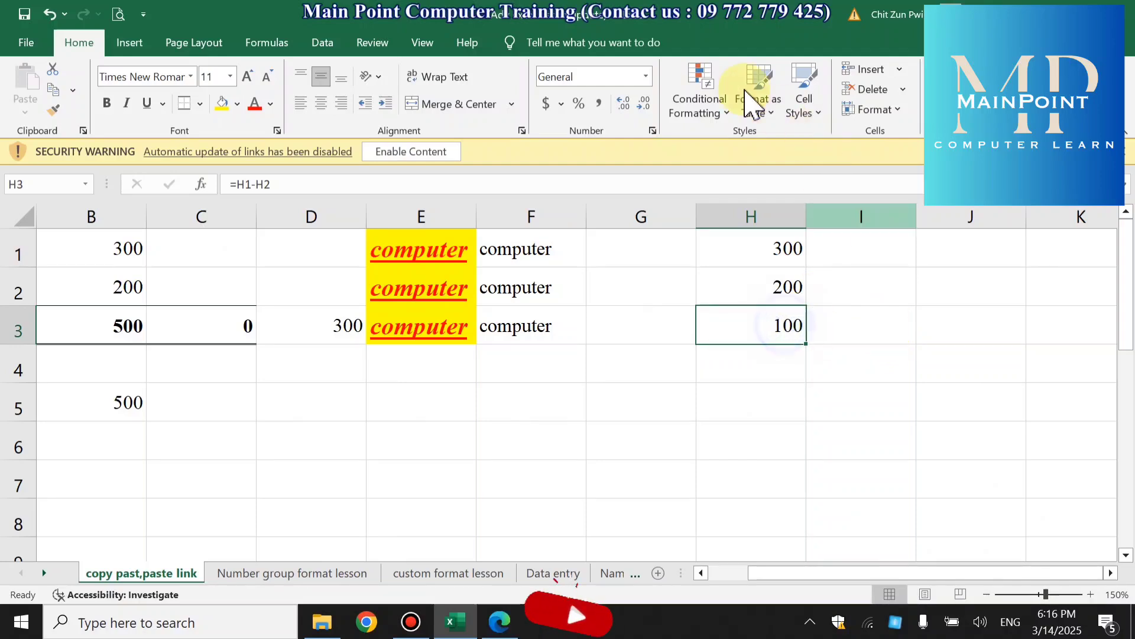
pyautogui.click(702, 103)
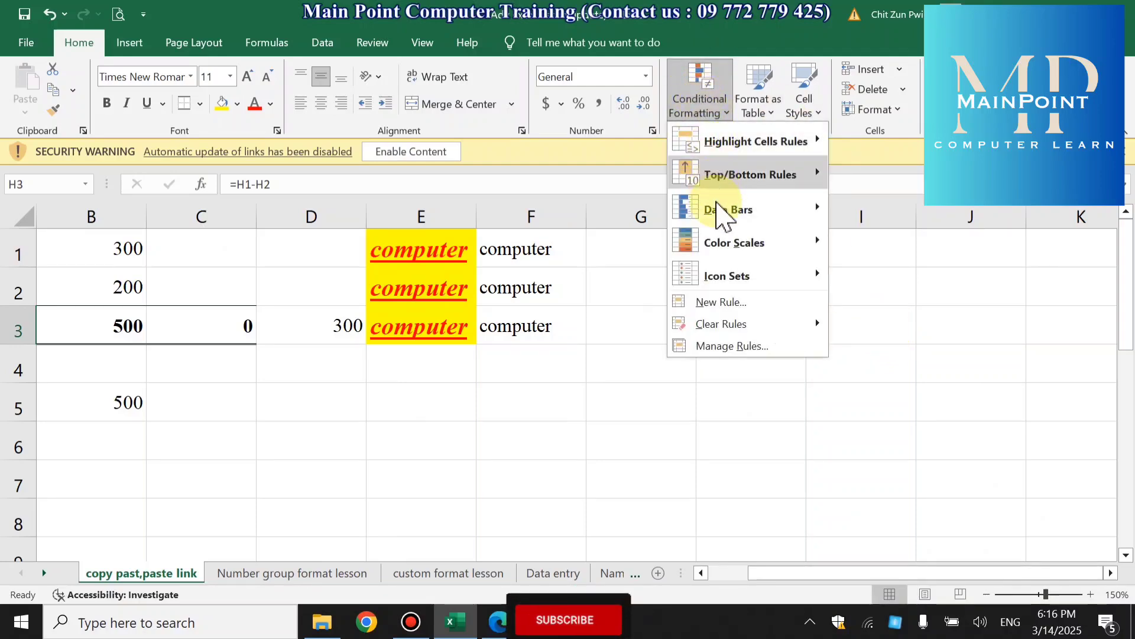
pyautogui.moveTo(722, 212)
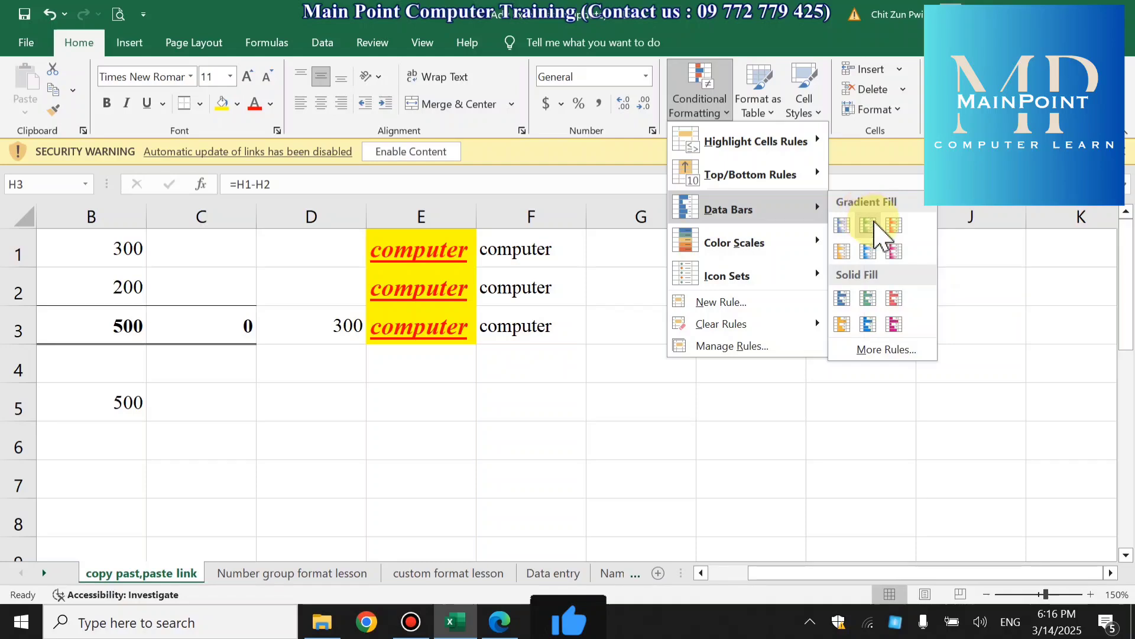
pyautogui.click(869, 226)
pyautogui.click(866, 385)
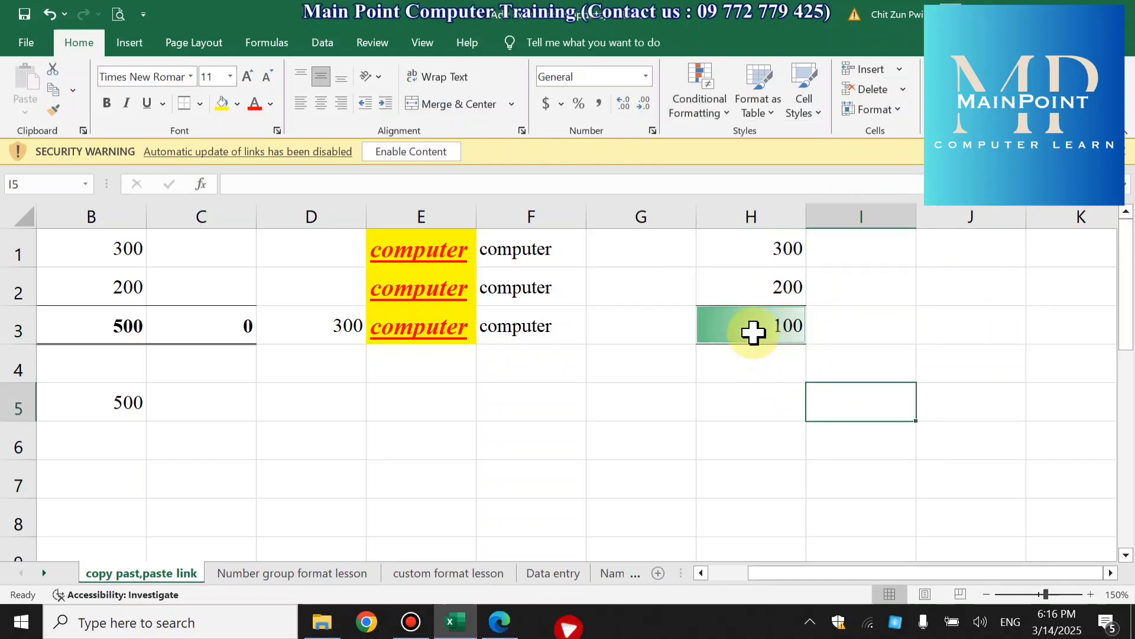
# - Change the data bar in H3 to the Gradient Fill Blue style
pyautogui.click(779, 326)
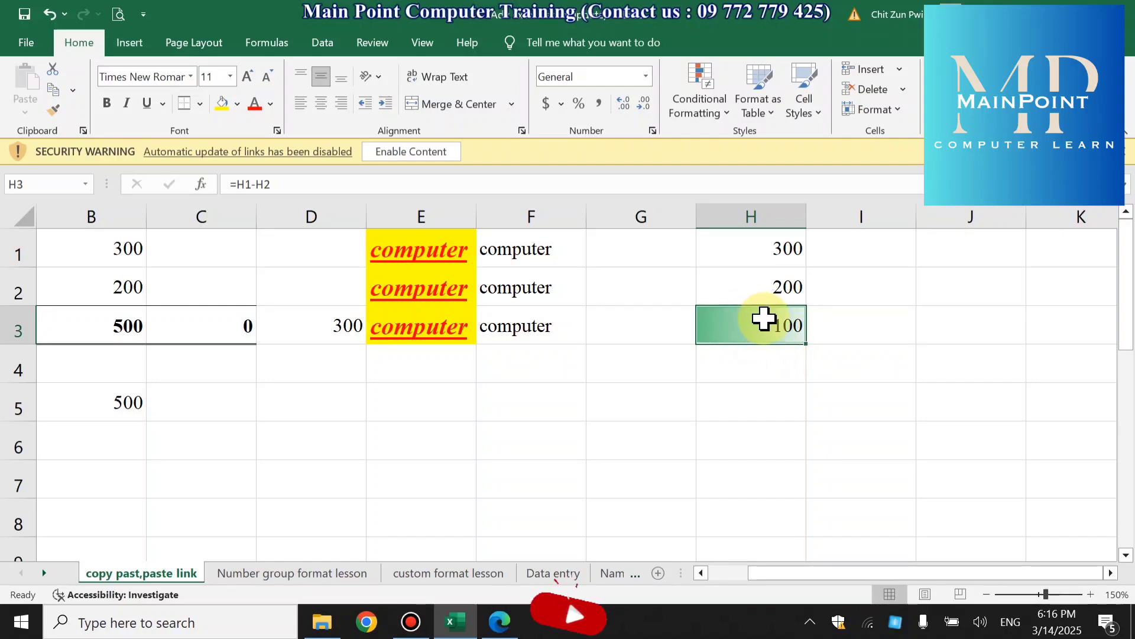
pyautogui.click(691, 100)
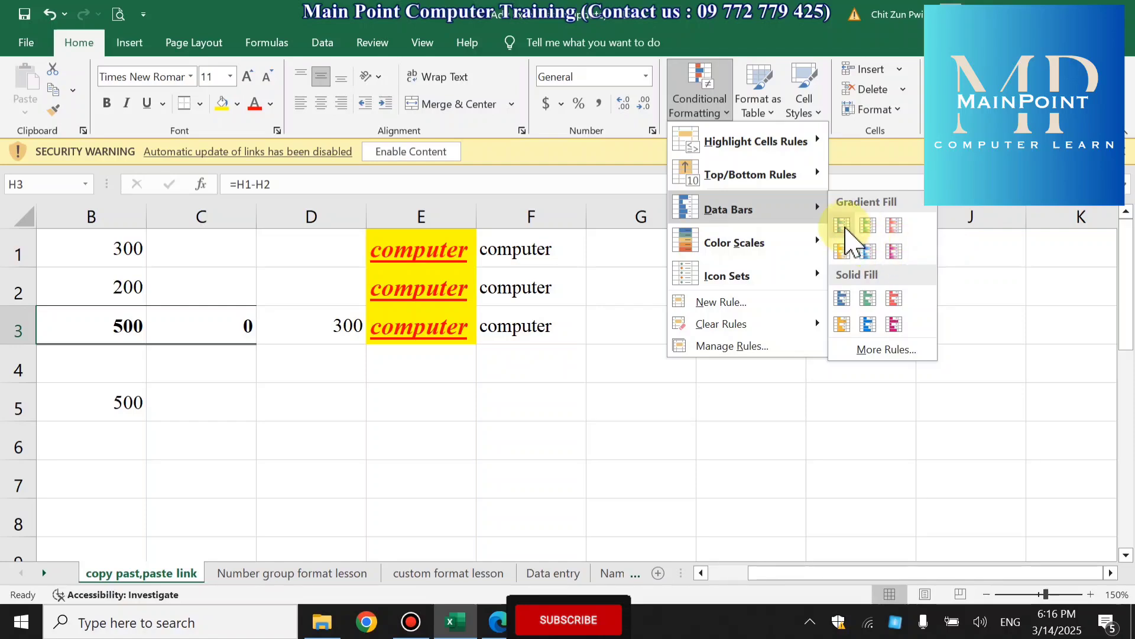
pyautogui.click(844, 224)
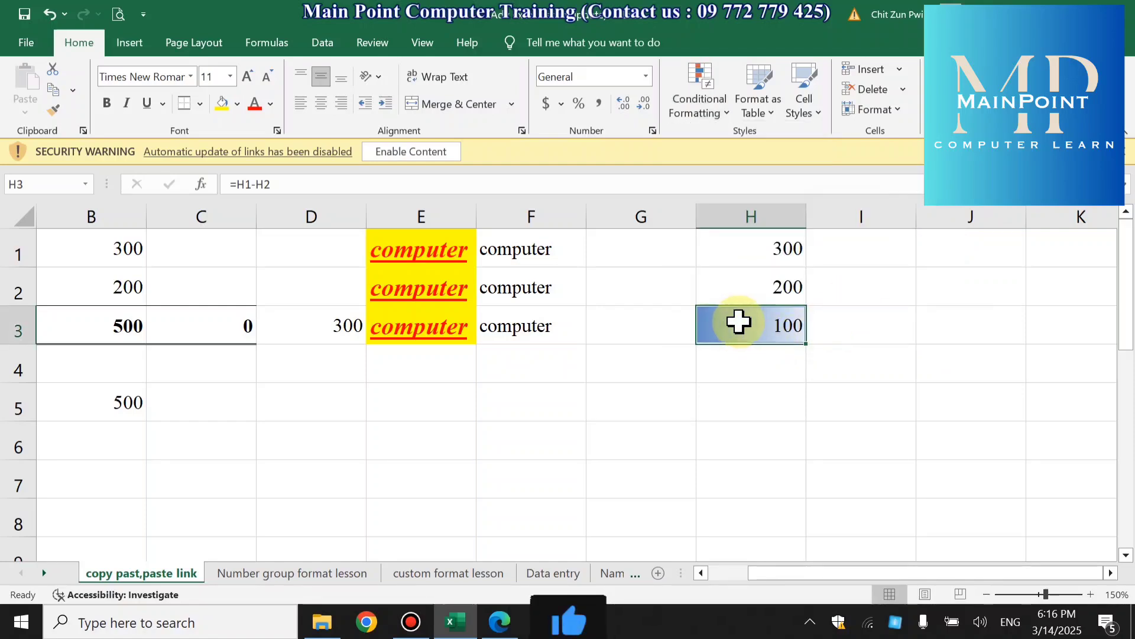
# - Change the value in H2 to 50
pyautogui.click(743, 289)
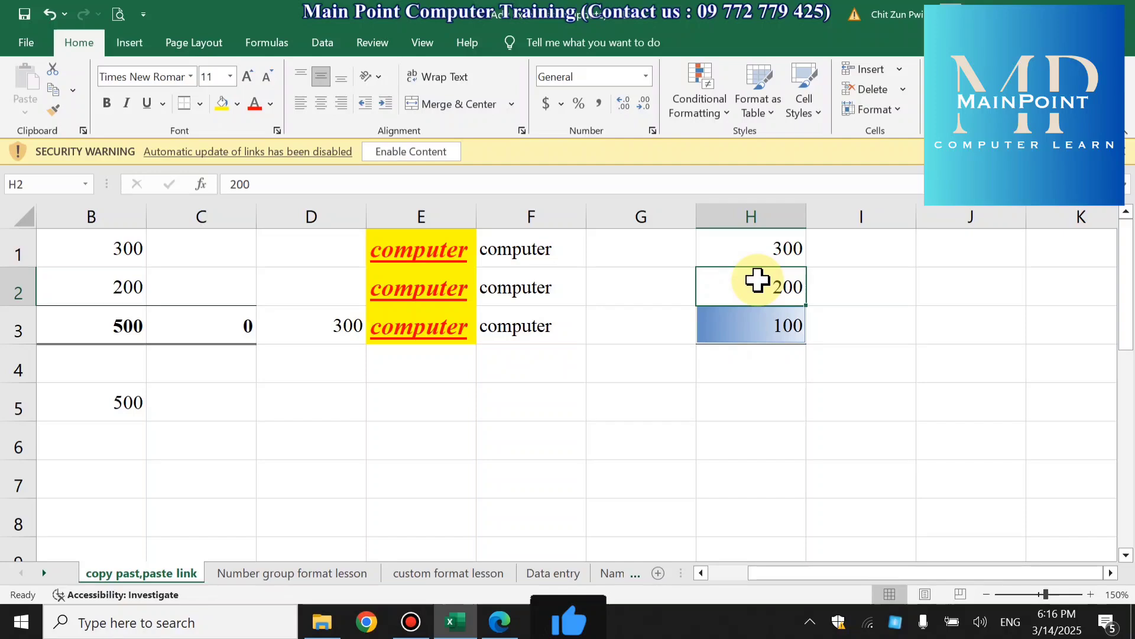
pyautogui.write('50')
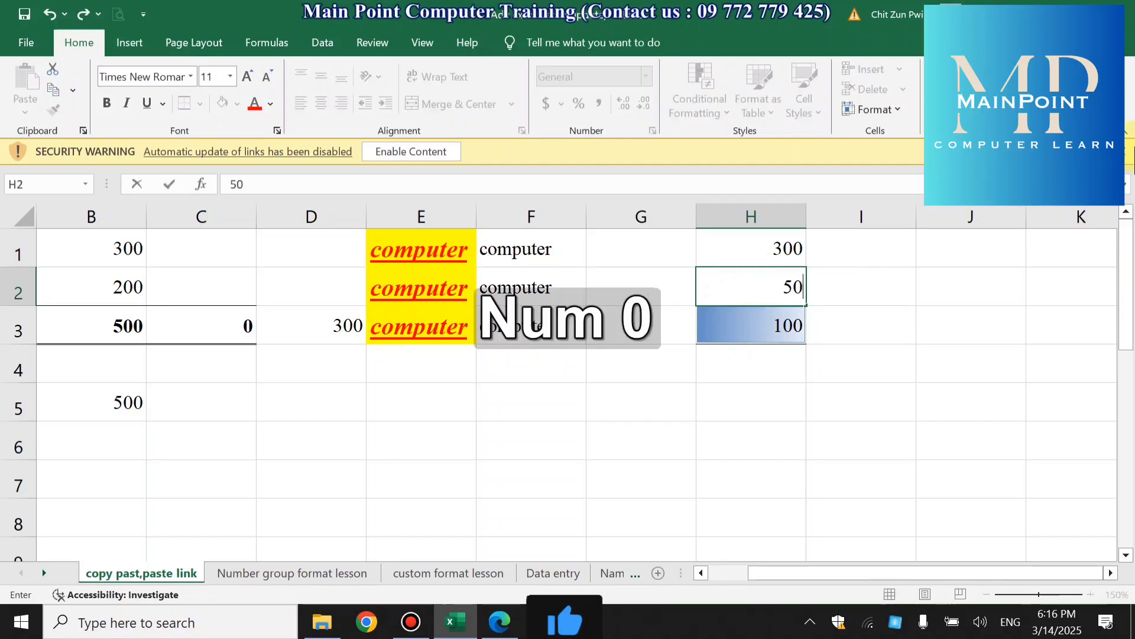
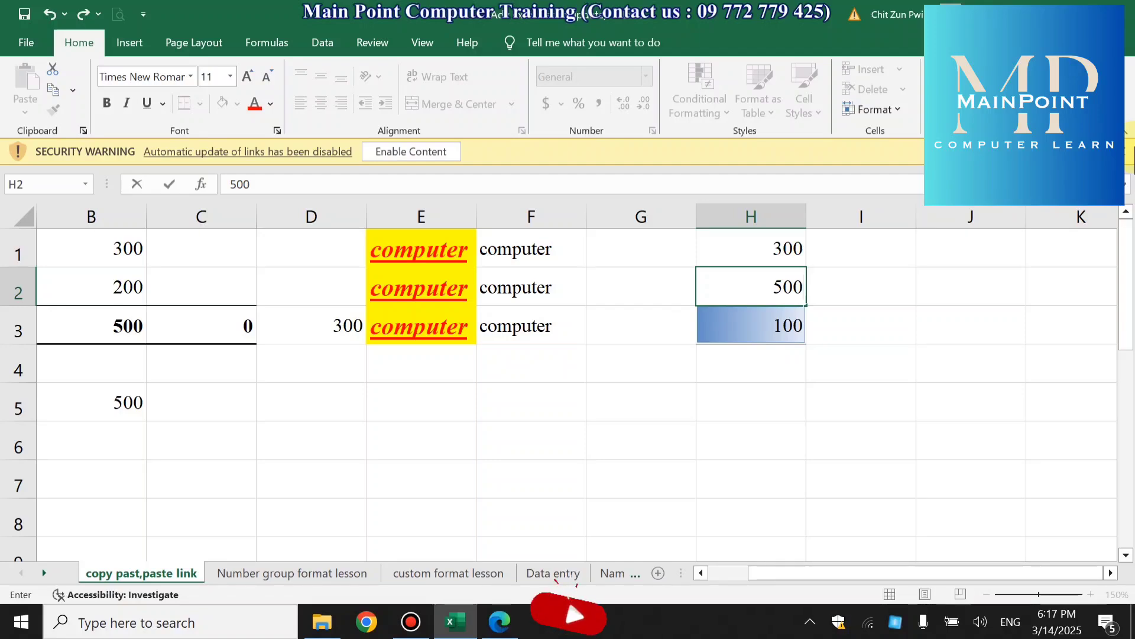
# - Set H2 to 500 and format the subtraction result in H3 in Comma Style with no decimal places
pyautogui.press('Return')
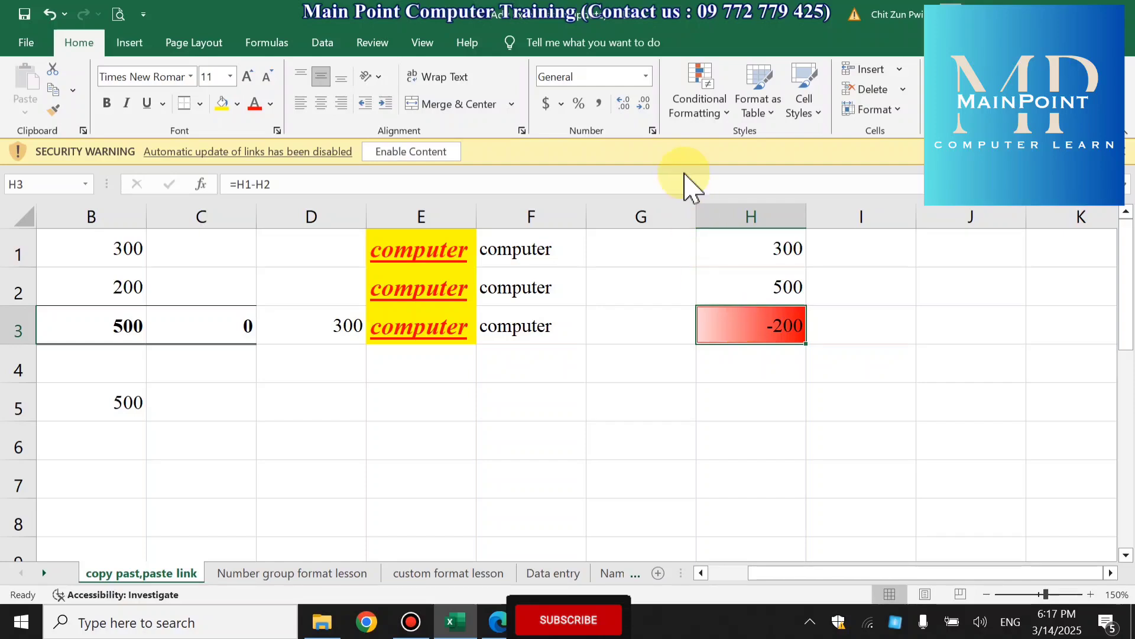
pyautogui.click(600, 103)
pyautogui.click(650, 104)
pyautogui.click(651, 104)
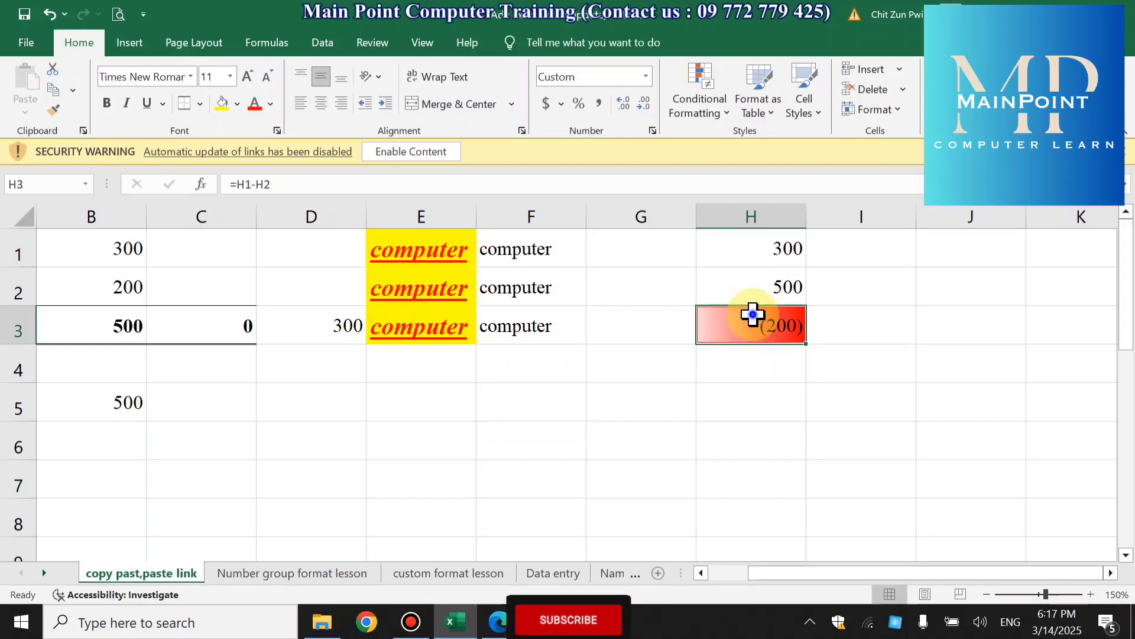
# - Change the data bar in H3 to the Gradient Fill Green style
pyautogui.click(713, 113)
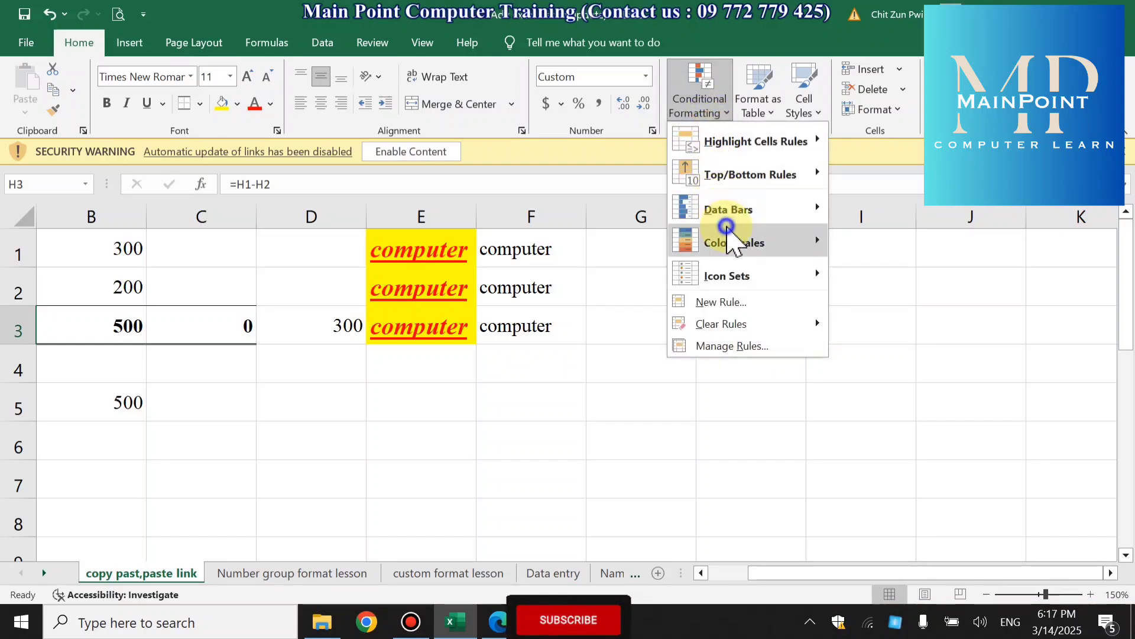
pyautogui.moveTo(728, 208)
pyautogui.click(871, 230)
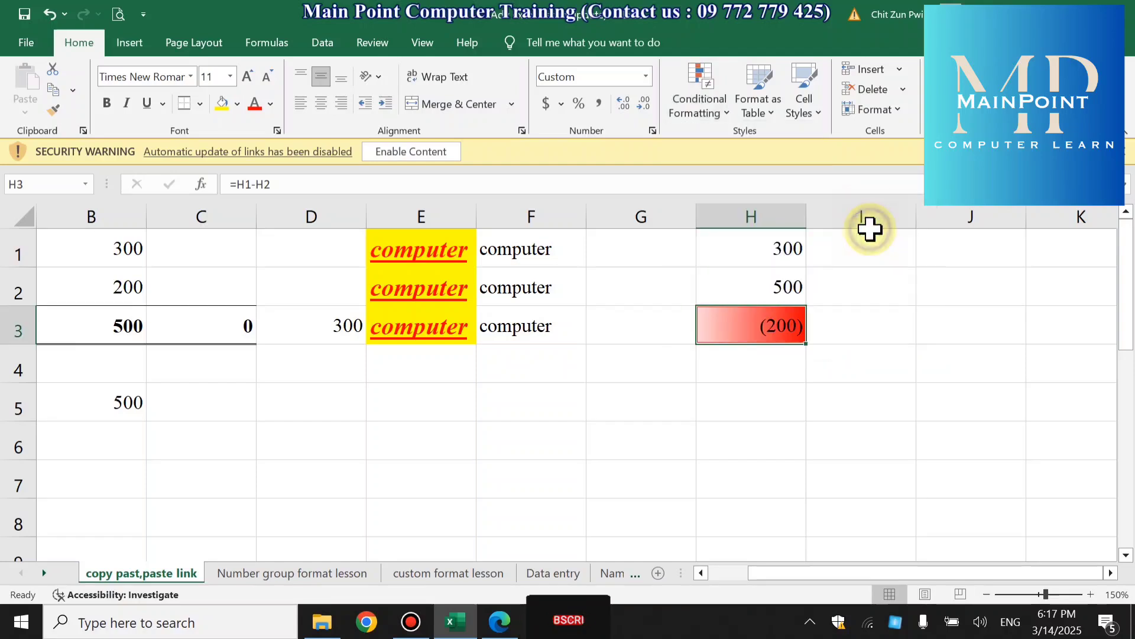
pyautogui.click(779, 325)
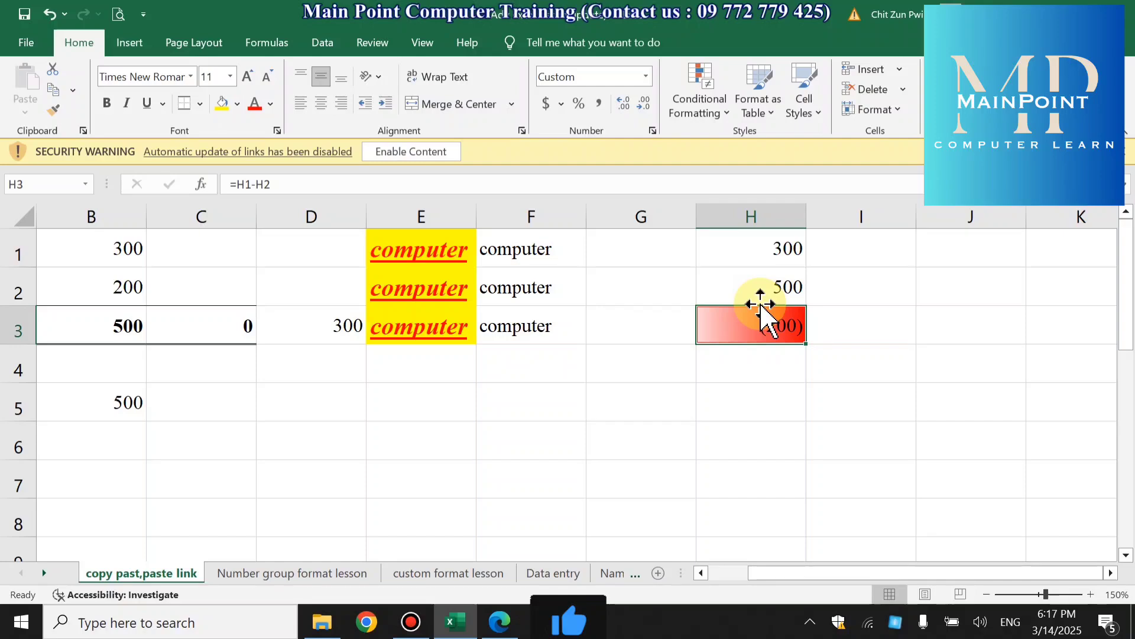
# - Change the value in H1 to 800 and select the result cell H3
pyautogui.click(786, 249)
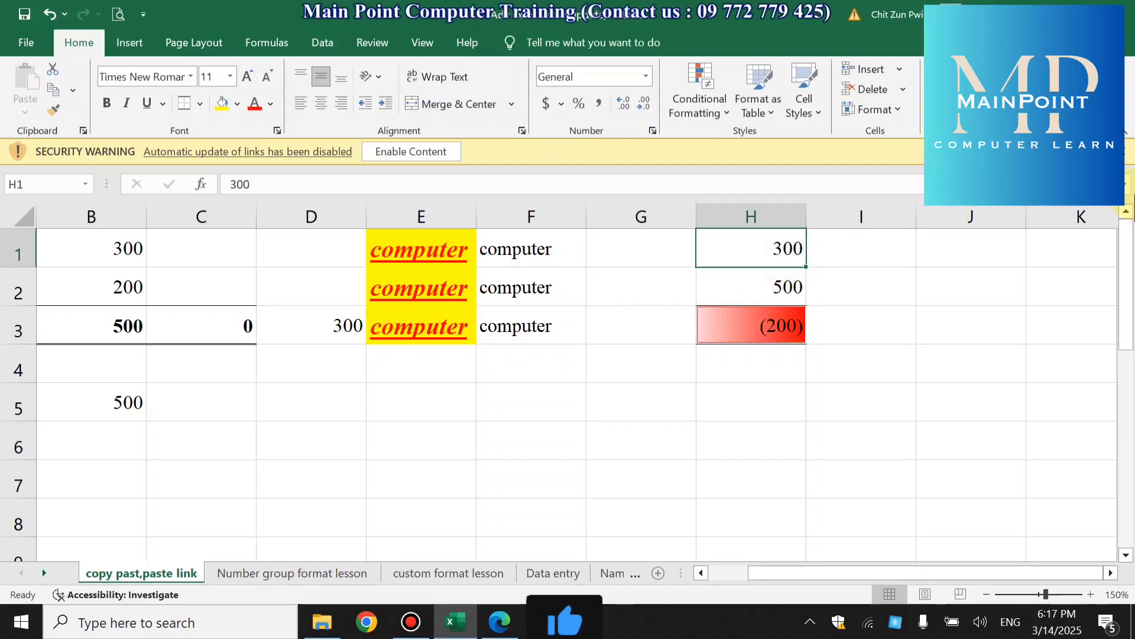
pyautogui.write('8')
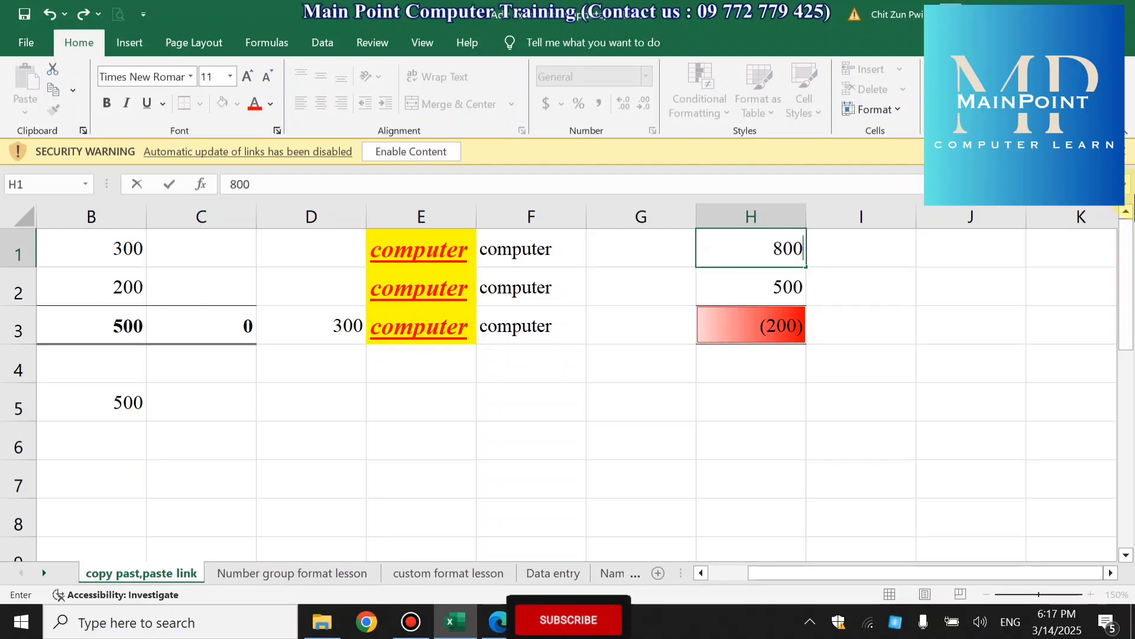
pyautogui.press('Return')
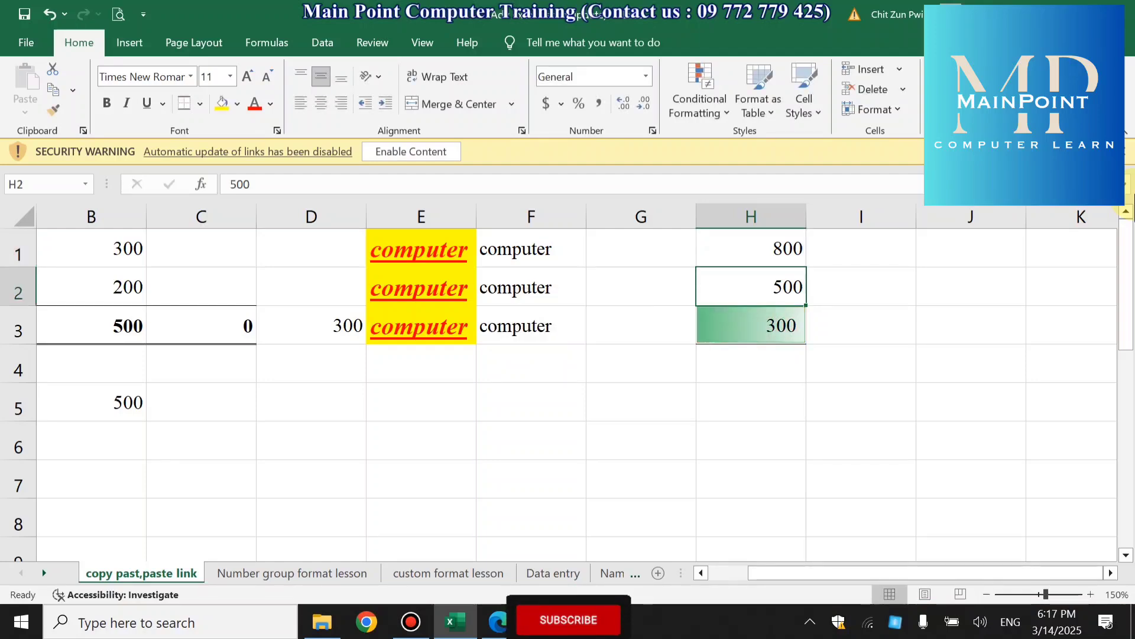
pyautogui.click(732, 325)
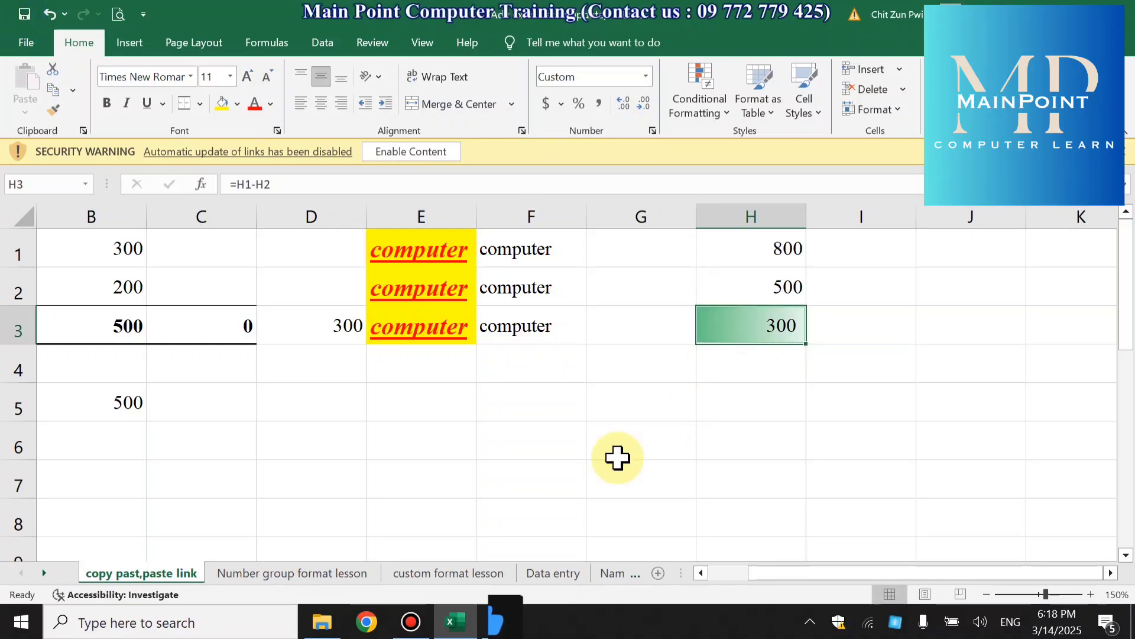
# - Go to the conditional format sheet and look through the student marks table down to MABA-12
pyautogui.click(45, 574)
pyautogui.click(44, 575)
pyautogui.click(44, 574)
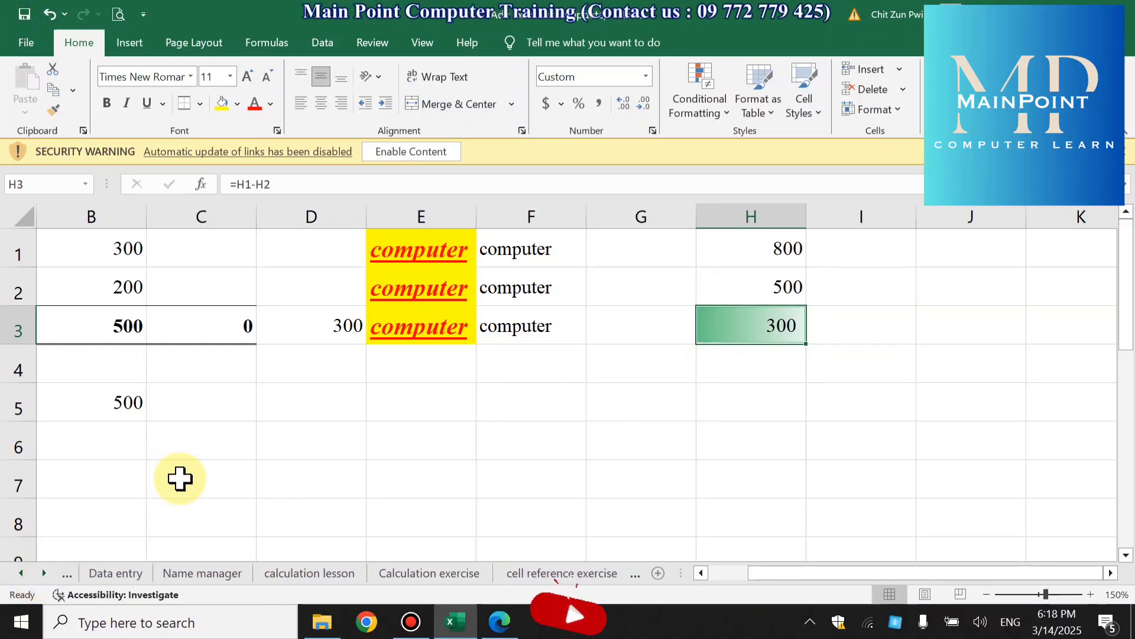
pyautogui.click(566, 573)
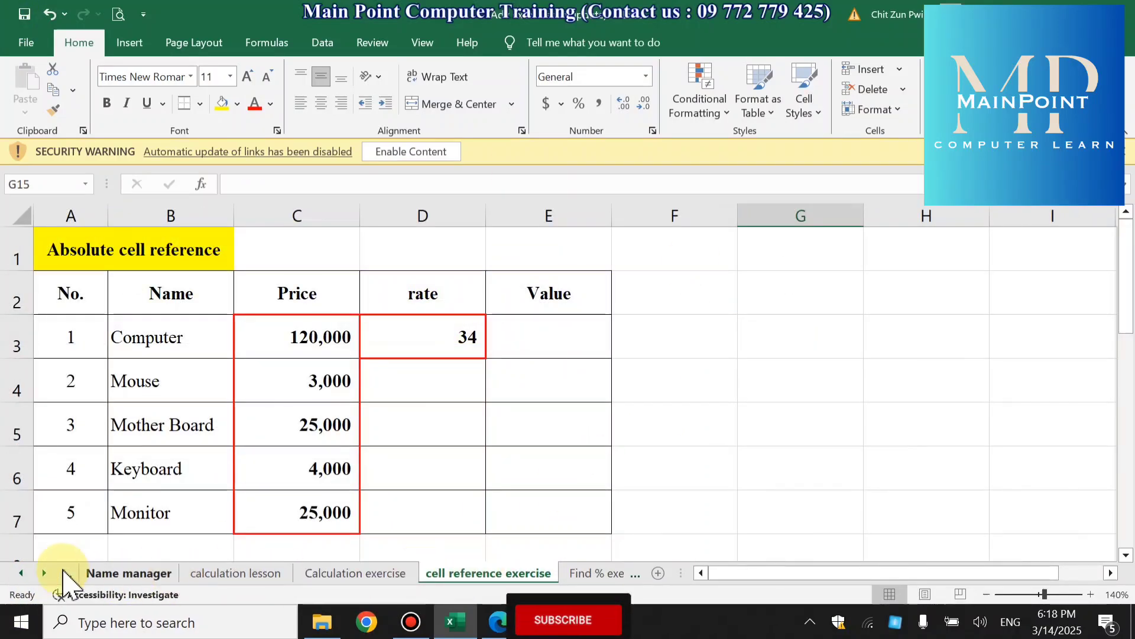
pyautogui.click(44, 573)
pyautogui.click(44, 573)
pyautogui.click(44, 572)
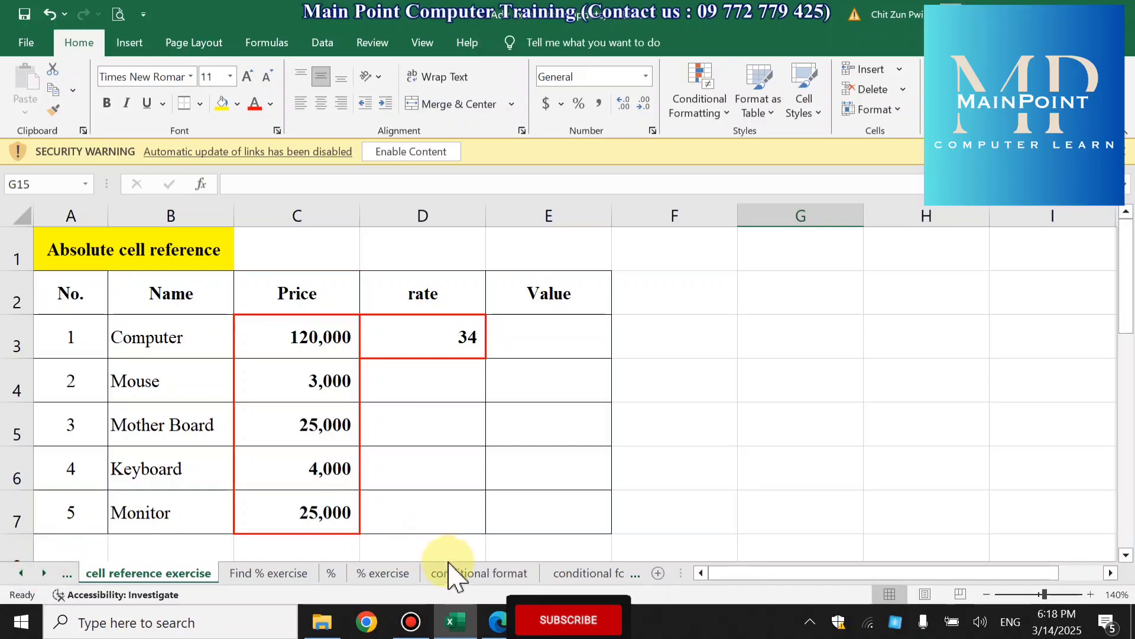
pyautogui.click(460, 574)
pyautogui.scroll(-1, 857, 348)
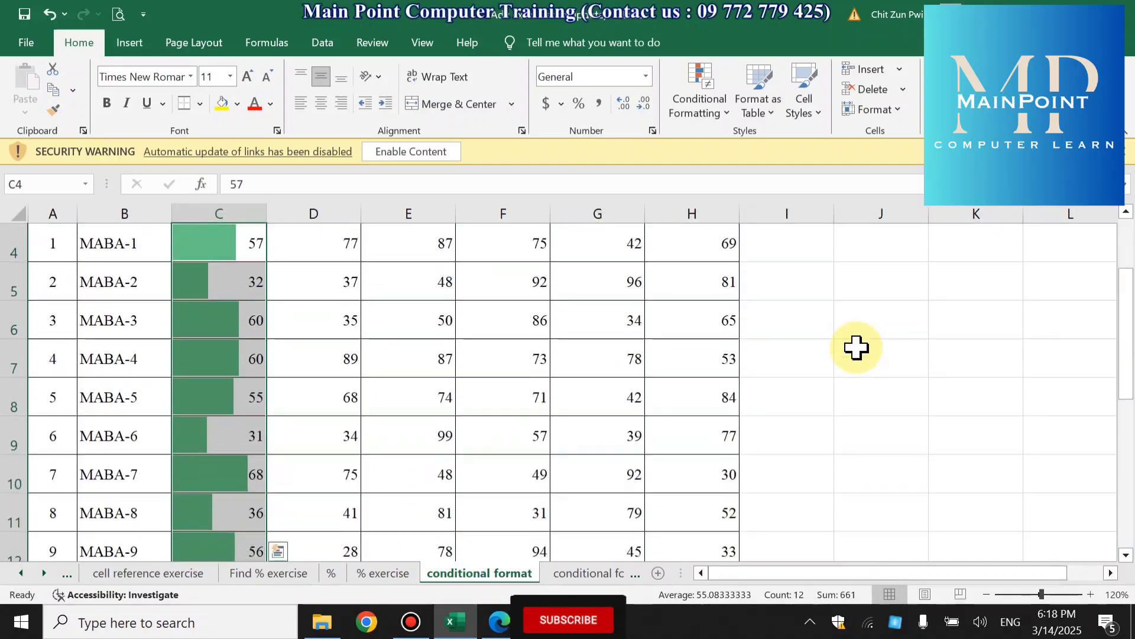
pyautogui.scroll(-1, 676, 398)
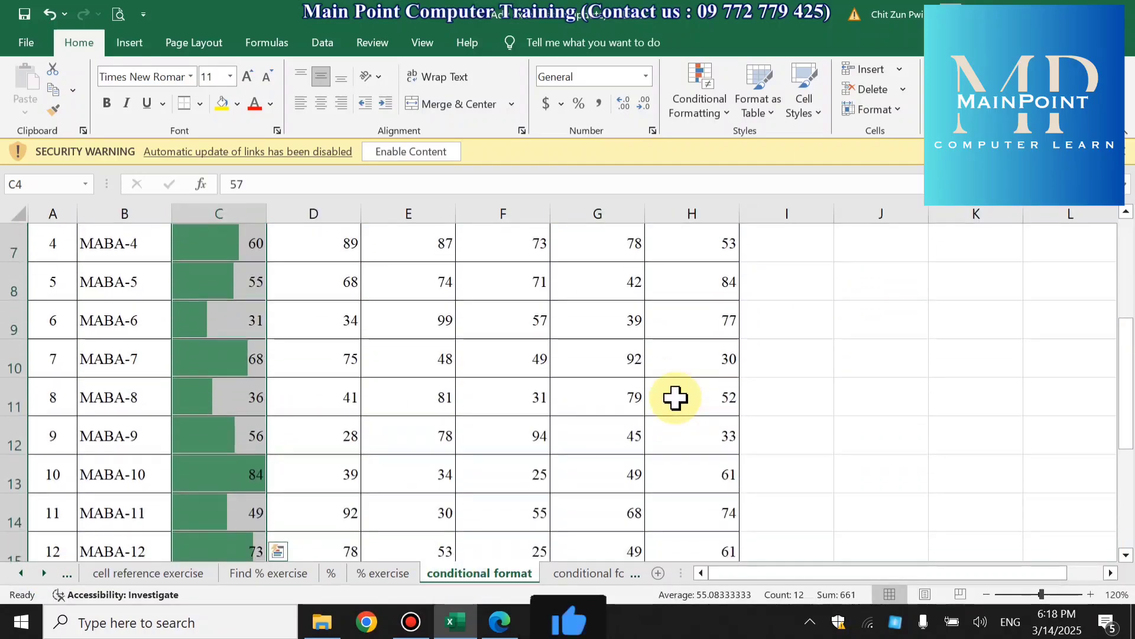
pyautogui.scroll(2, 674, 398)
pyautogui.click(218, 352)
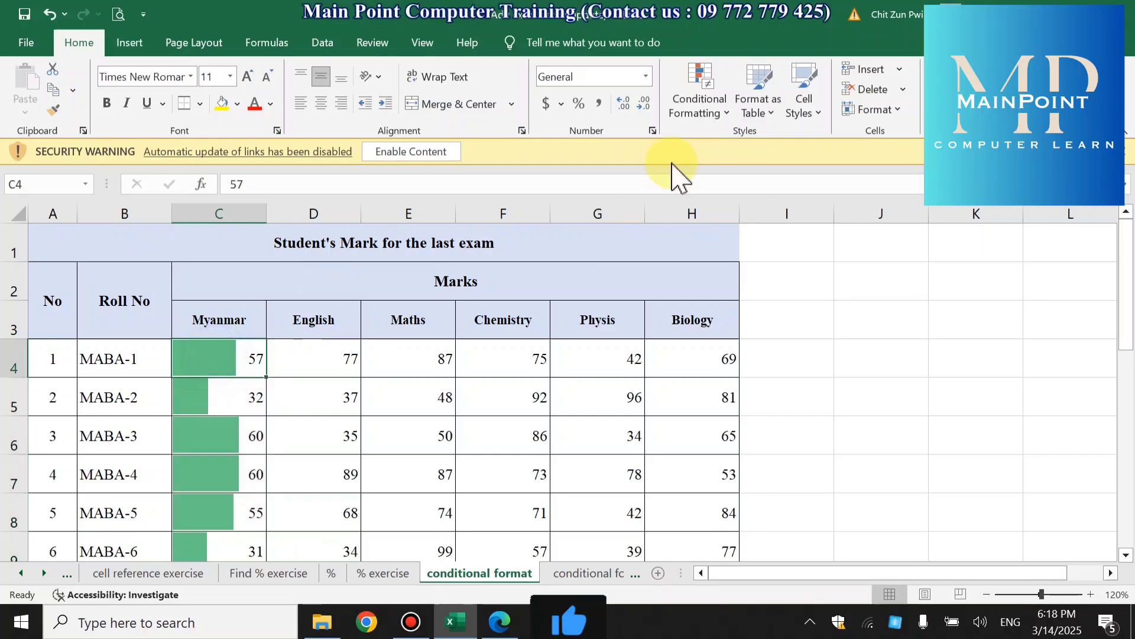
# - Select the English marks in D4:D15
pyautogui.click(710, 74)
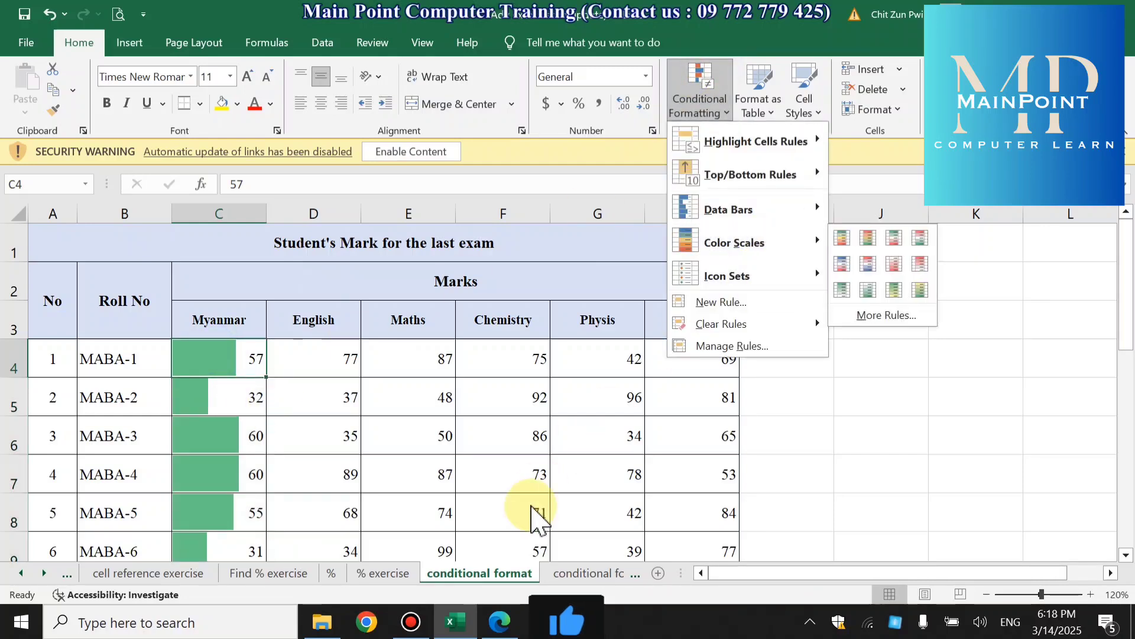
pyautogui.click(314, 349)
pyautogui.click(318, 348)
pyautogui.moveTo(318, 348); pyautogui.dragTo(363, 424)
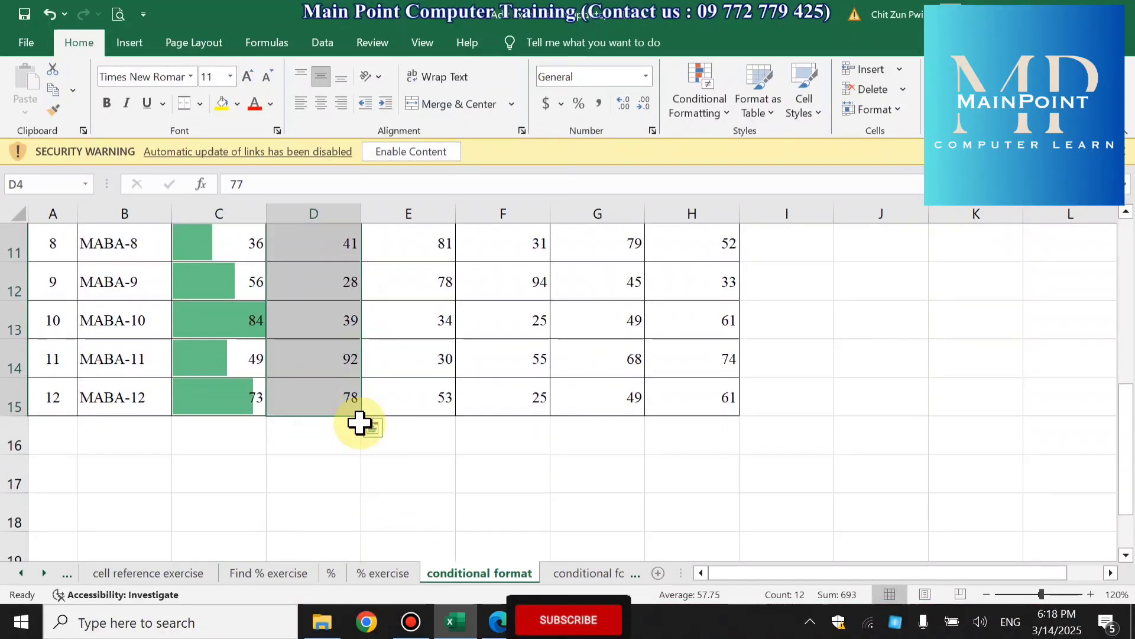
pyautogui.click(690, 104)
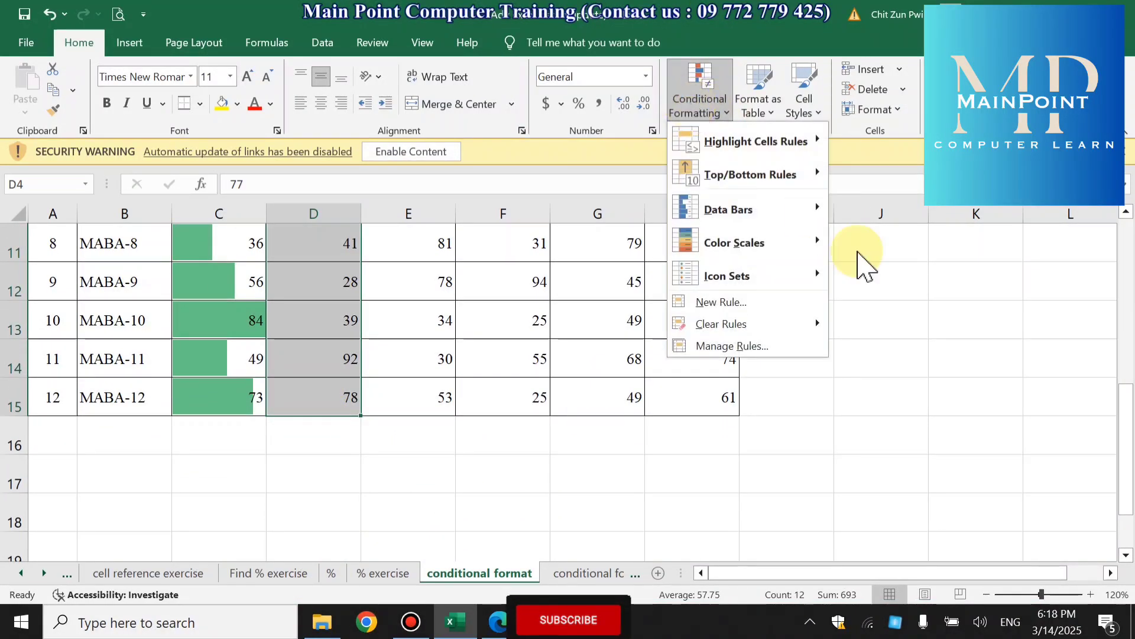
pyautogui.moveTo(777, 251)
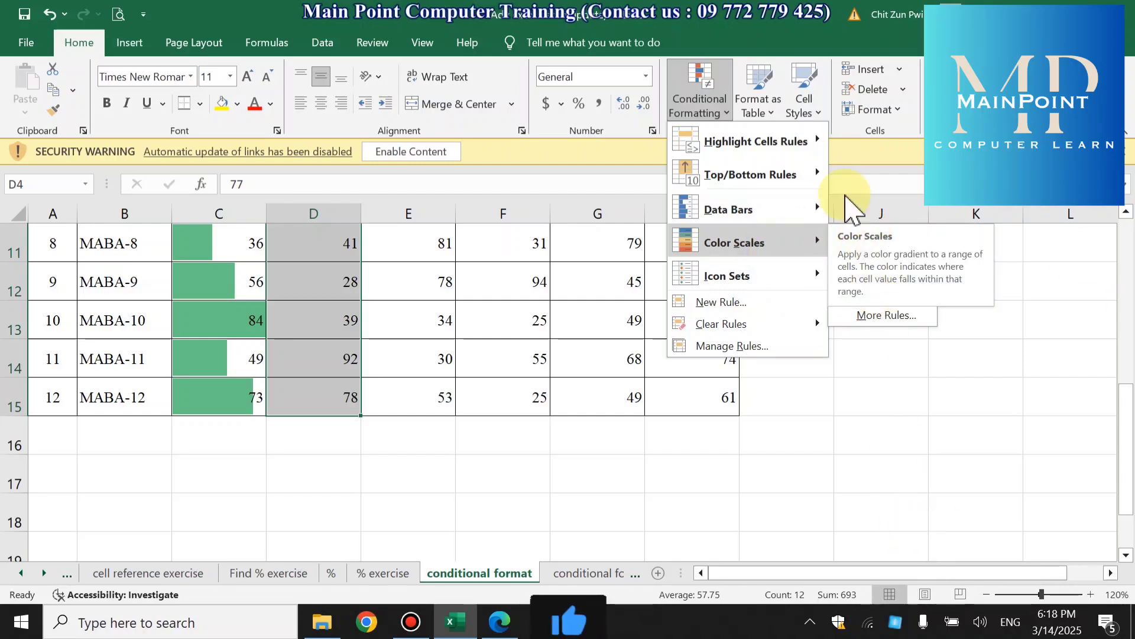
pyautogui.moveTo(815, 252)
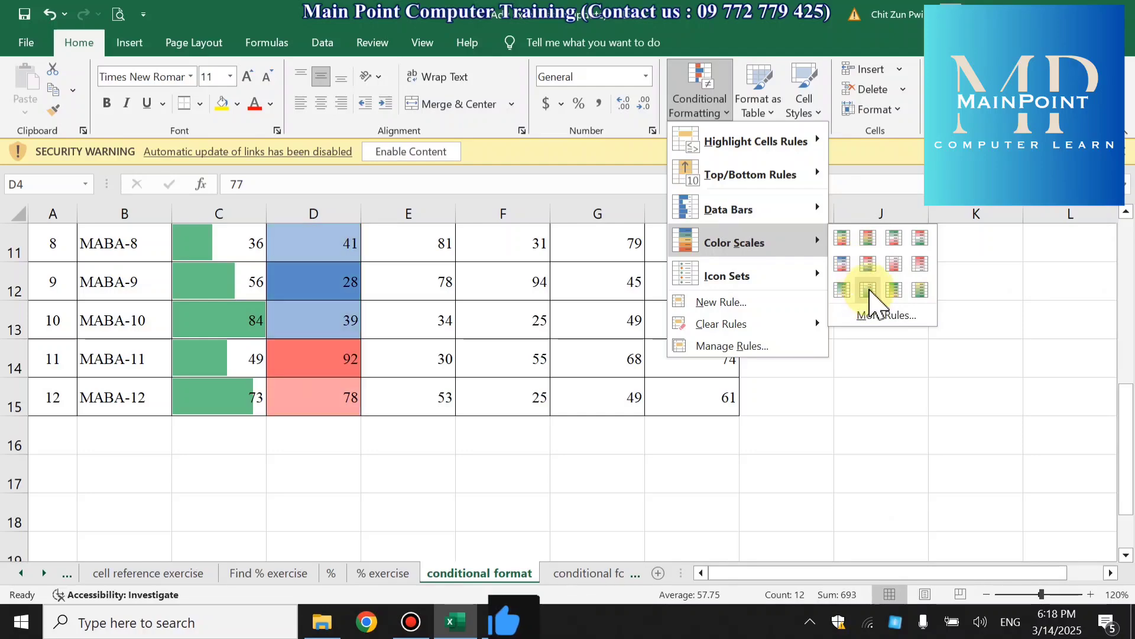
pyautogui.click(884, 317)
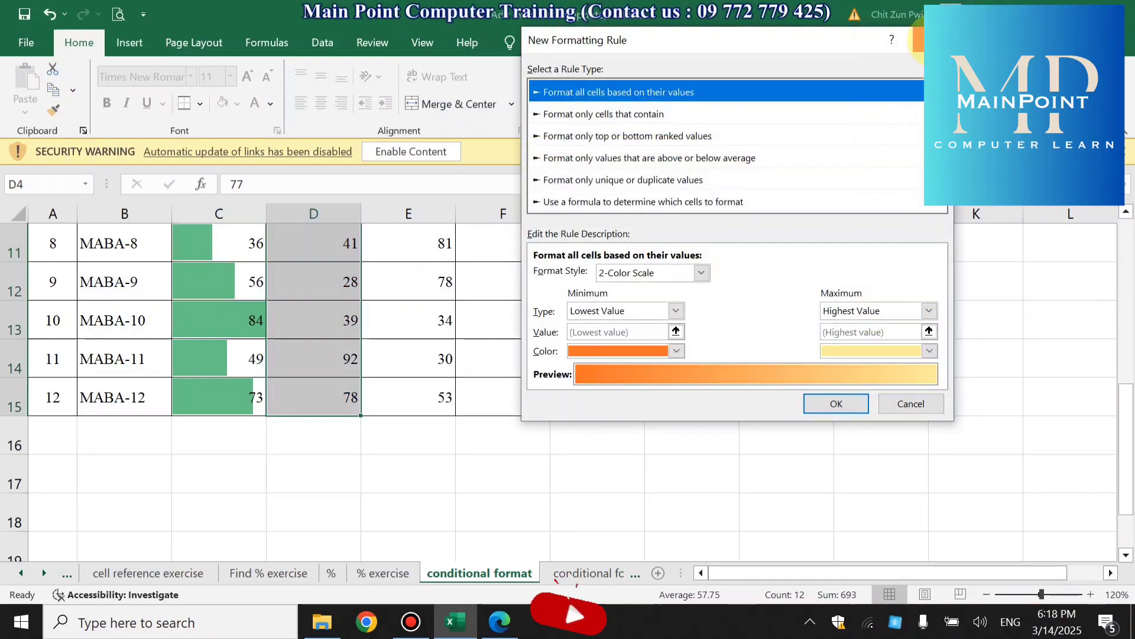
pyautogui.click(934, 42)
# - Start a custom color scale rule for the English marks, keeping the 2-Color Scale format style
pyautogui.click(720, 111)
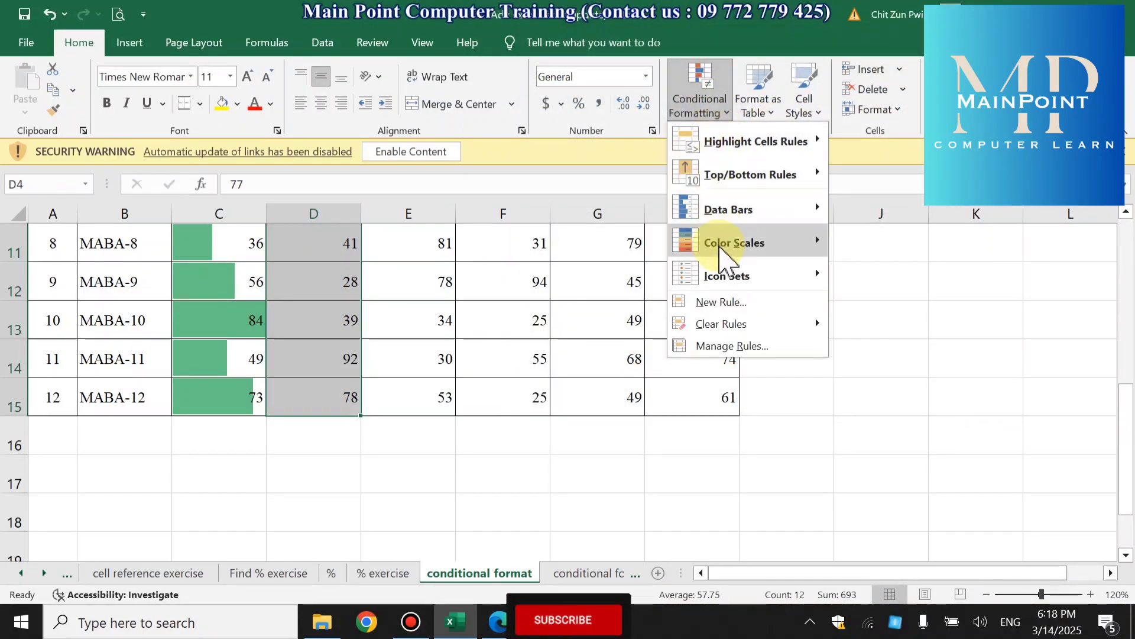
pyautogui.moveTo(807, 248)
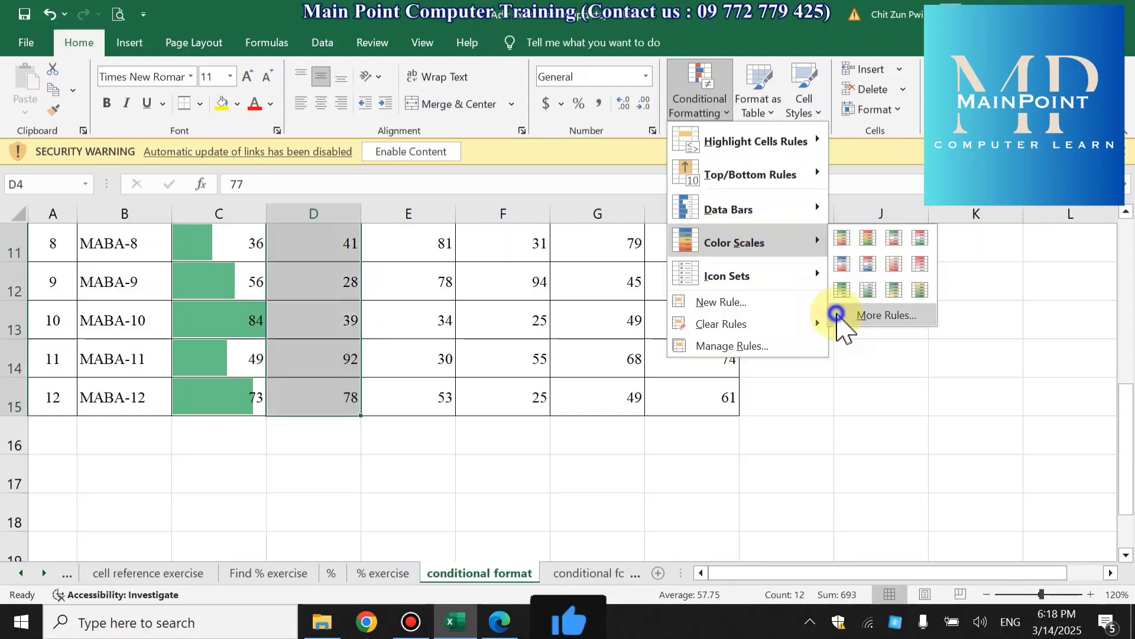
pyautogui.click(847, 317)
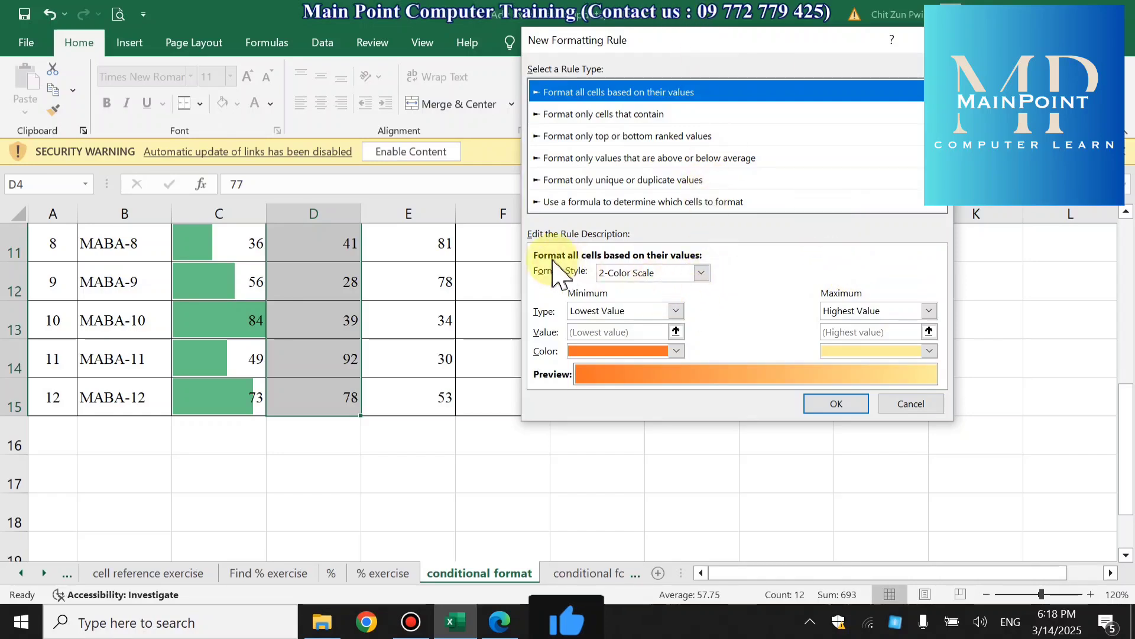
pyautogui.click(702, 272)
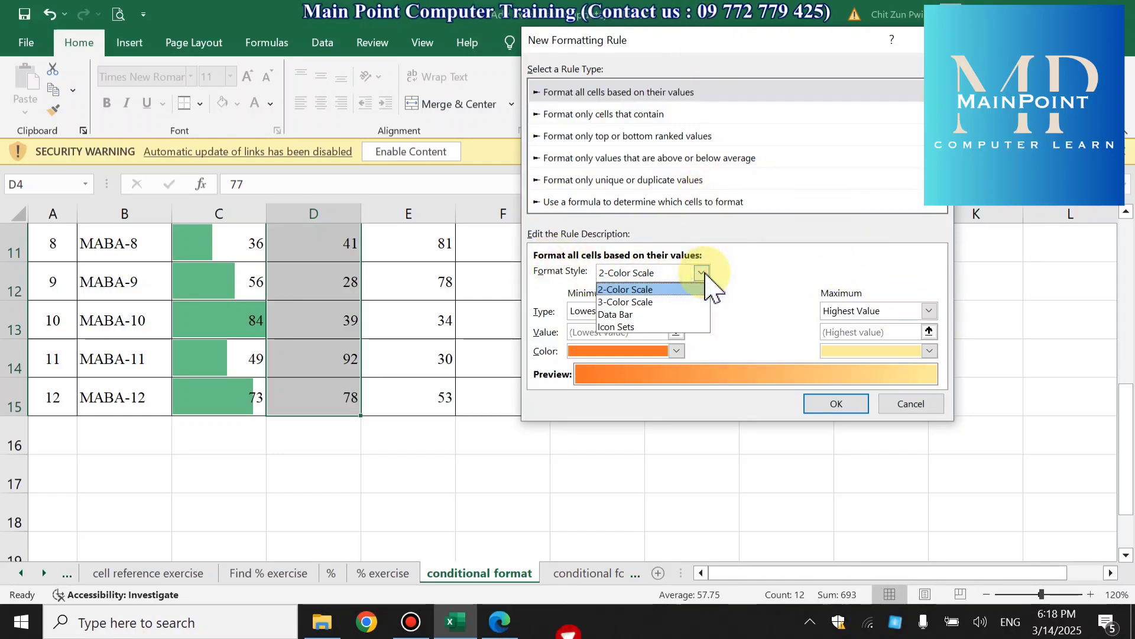
pyautogui.click(706, 274)
pyautogui.click(704, 276)
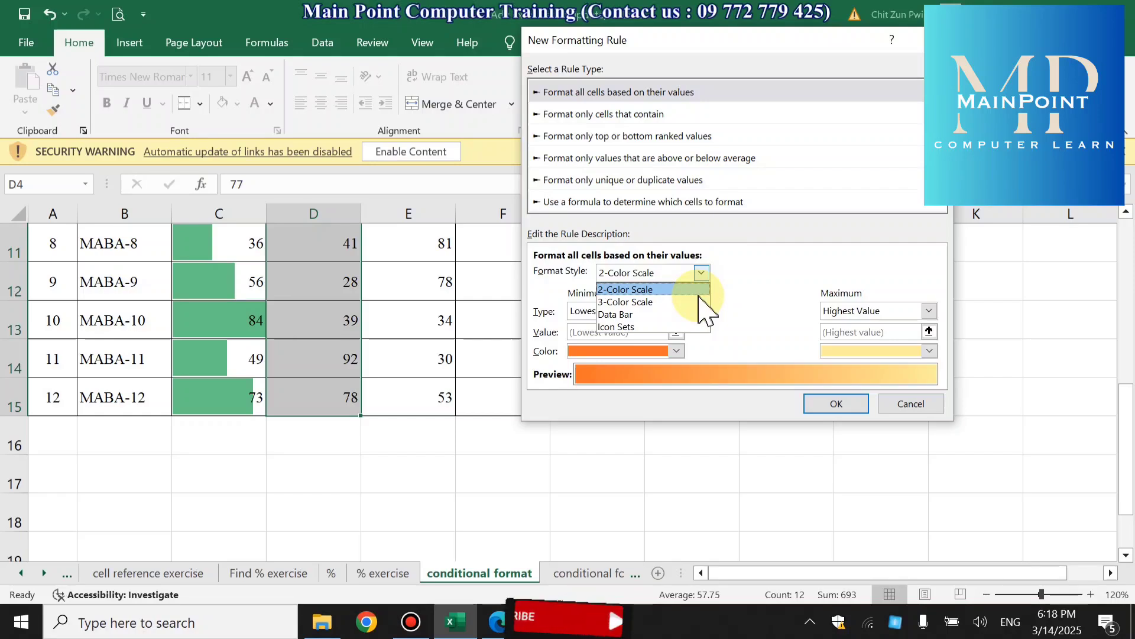
pyautogui.click(768, 261)
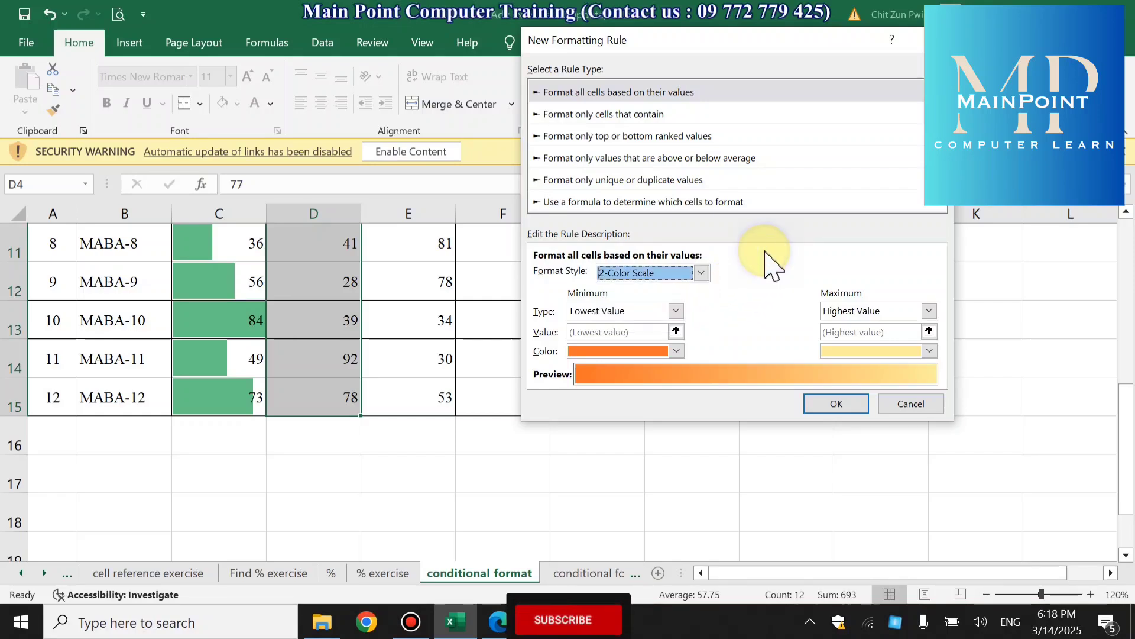
# - Check the minimum type options and the color choices for the minimum and maximum of the scale
pyautogui.click(676, 311)
pyautogui.click(676, 310)
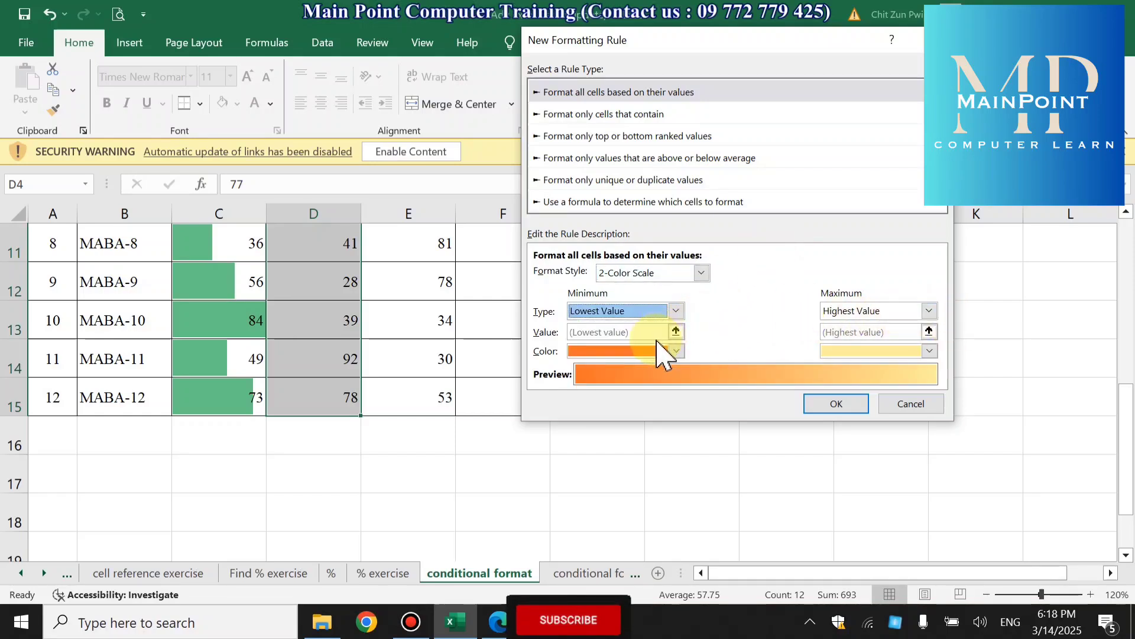
pyautogui.click(677, 350)
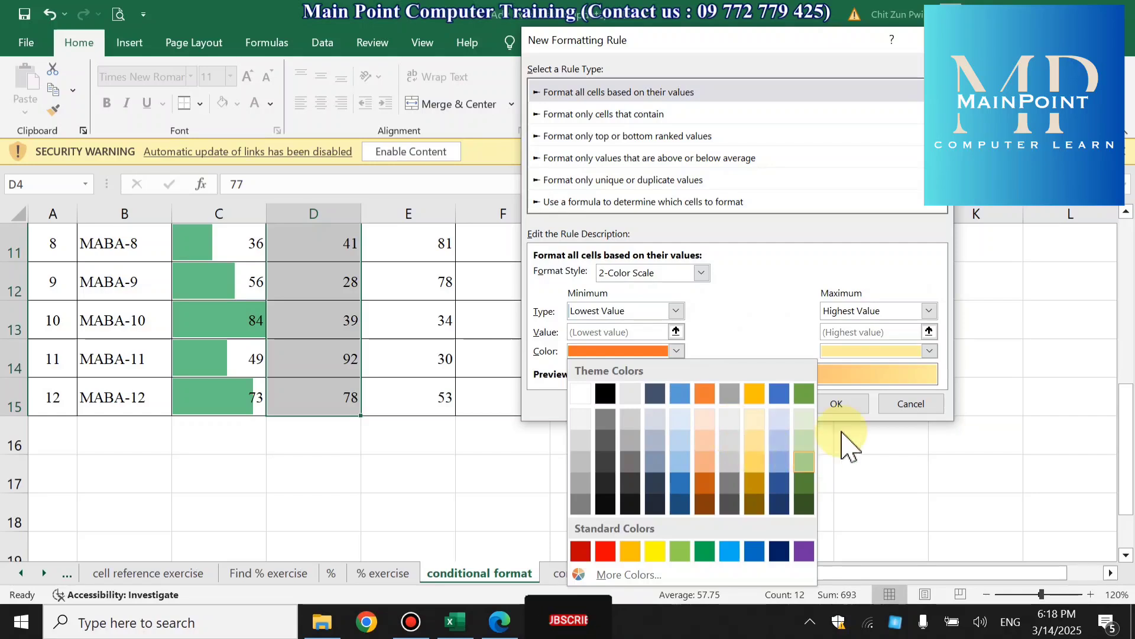
pyautogui.click(930, 352)
pyautogui.click(735, 290)
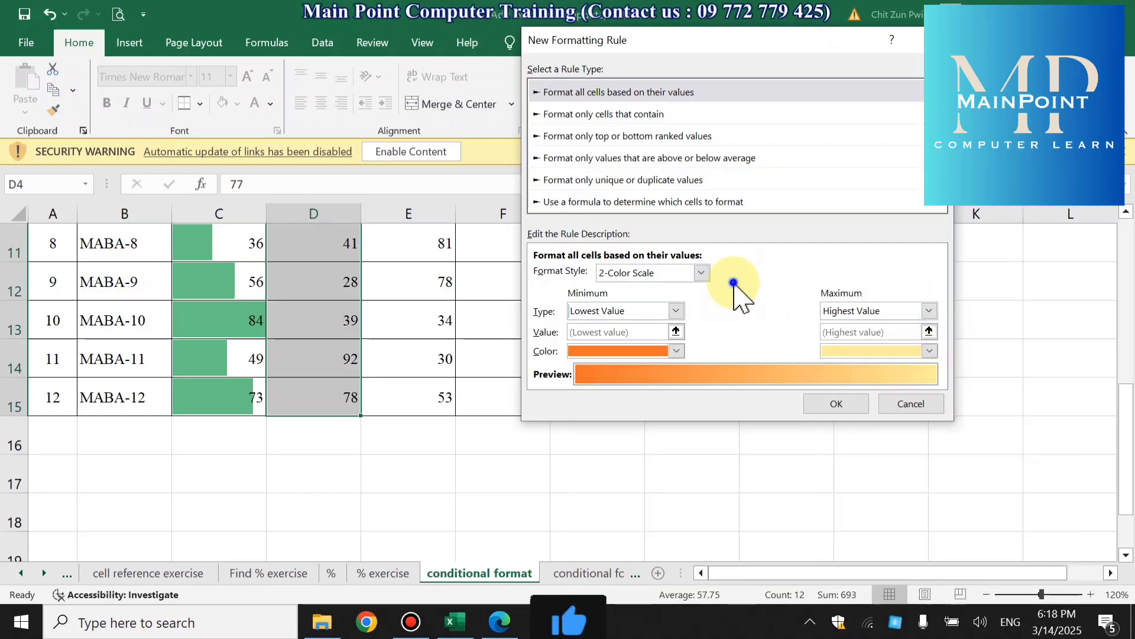
# - Set the color scale's minimum color to light blue and its maximum color to light gold
pyautogui.click(677, 350)
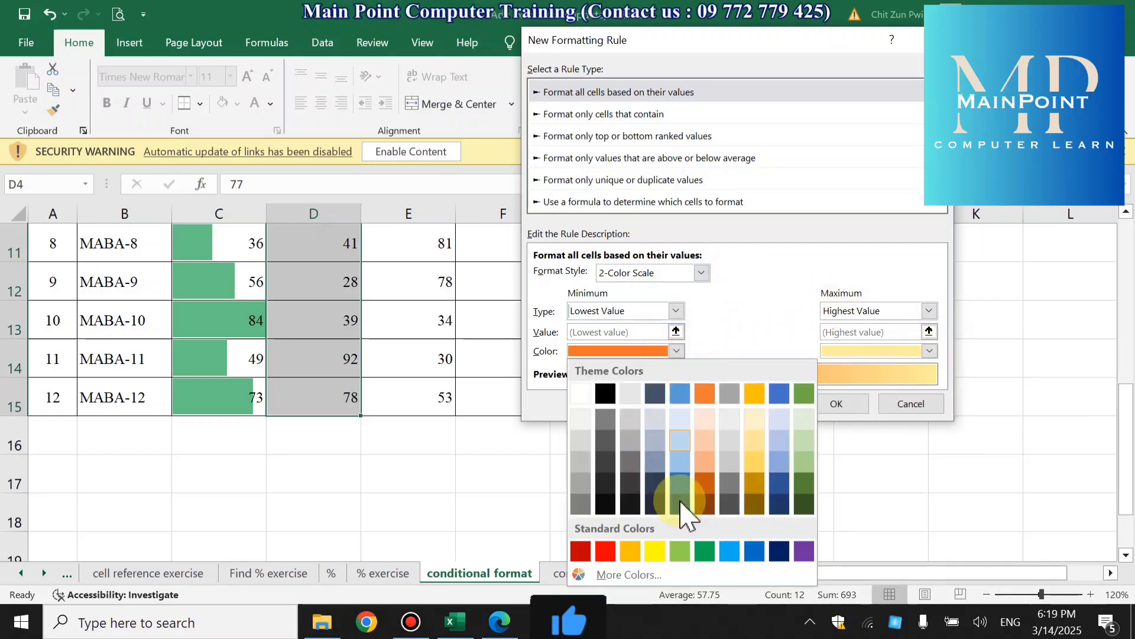
pyautogui.click(731, 547)
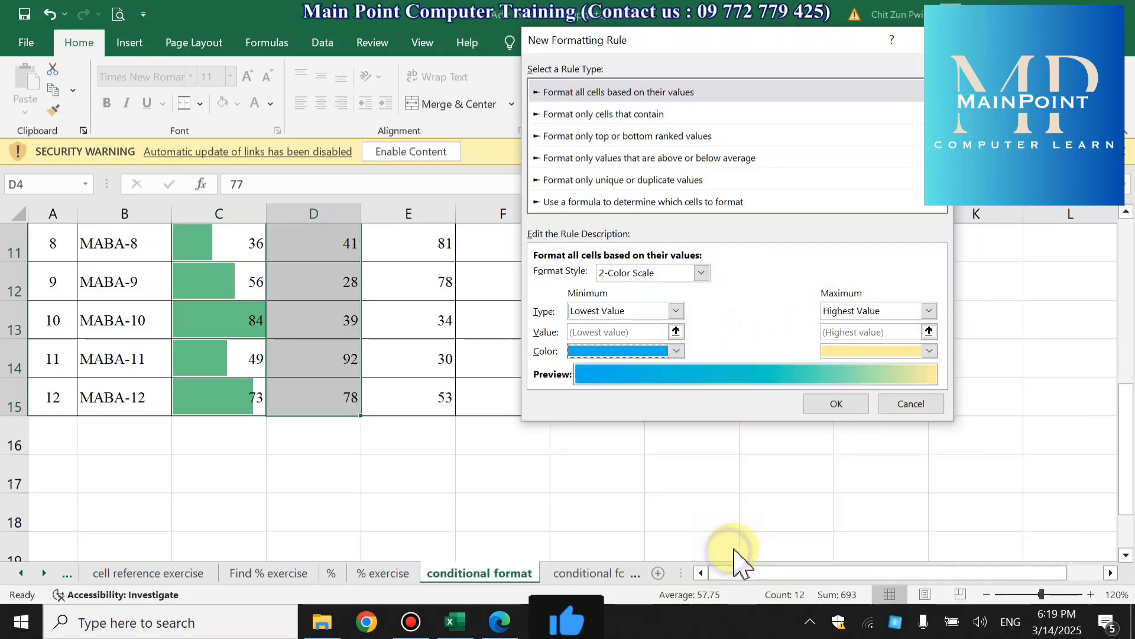
pyautogui.click(931, 352)
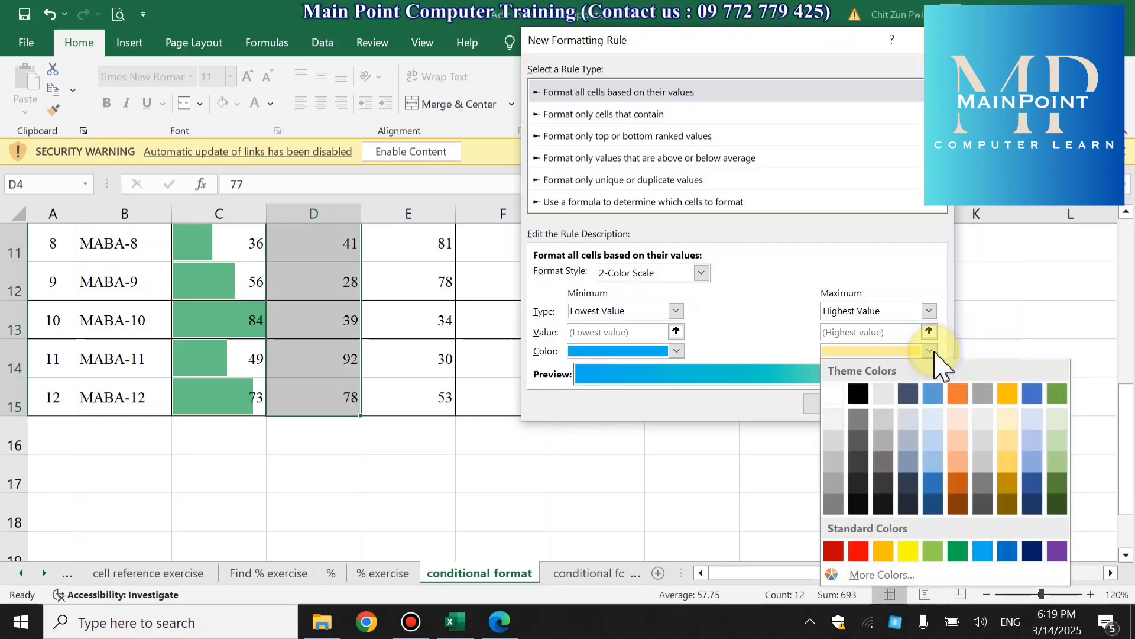
pyautogui.click(1010, 462)
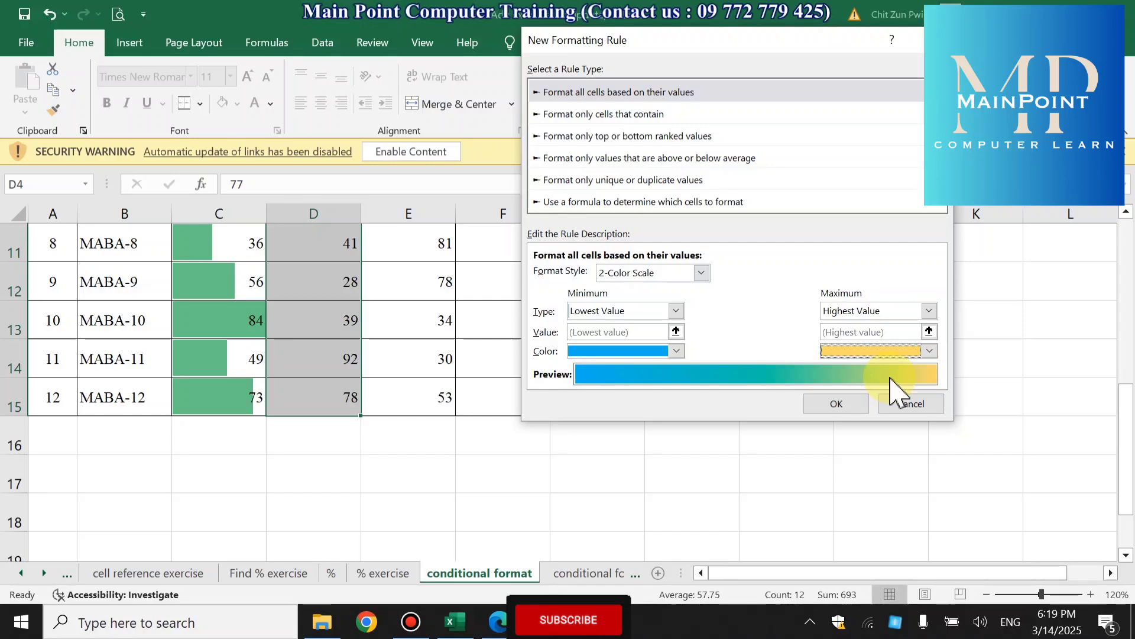
# - Review the settings of the "Format only cells that contain" and "Format only top or bottom ranked values" rule types, then return to formatting by values
pyautogui.click(666, 114)
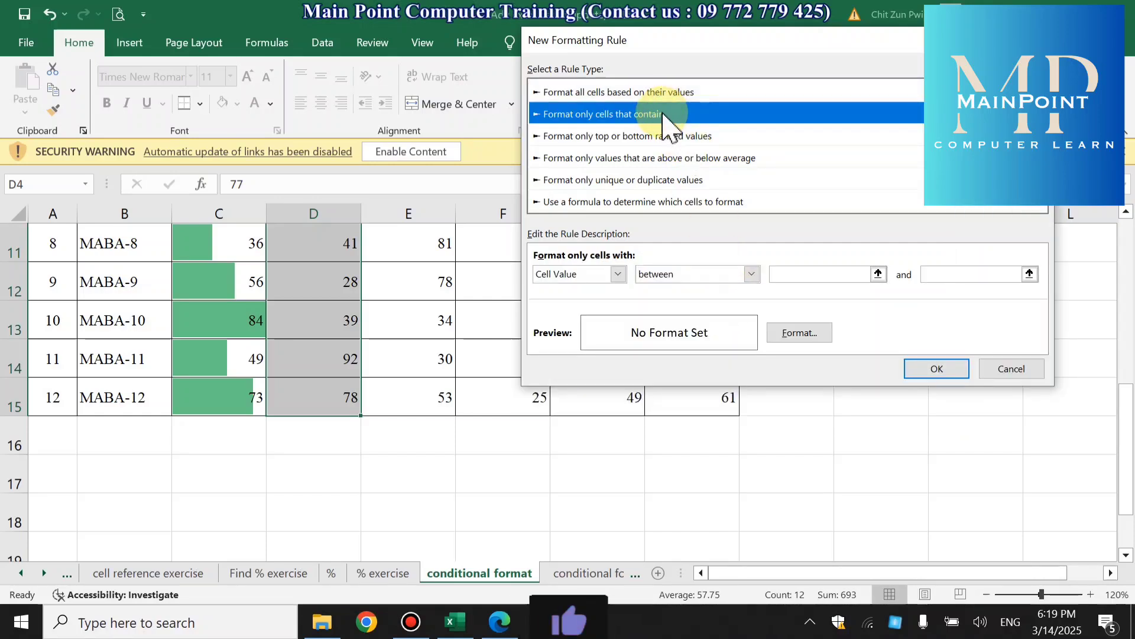
pyautogui.click(651, 136)
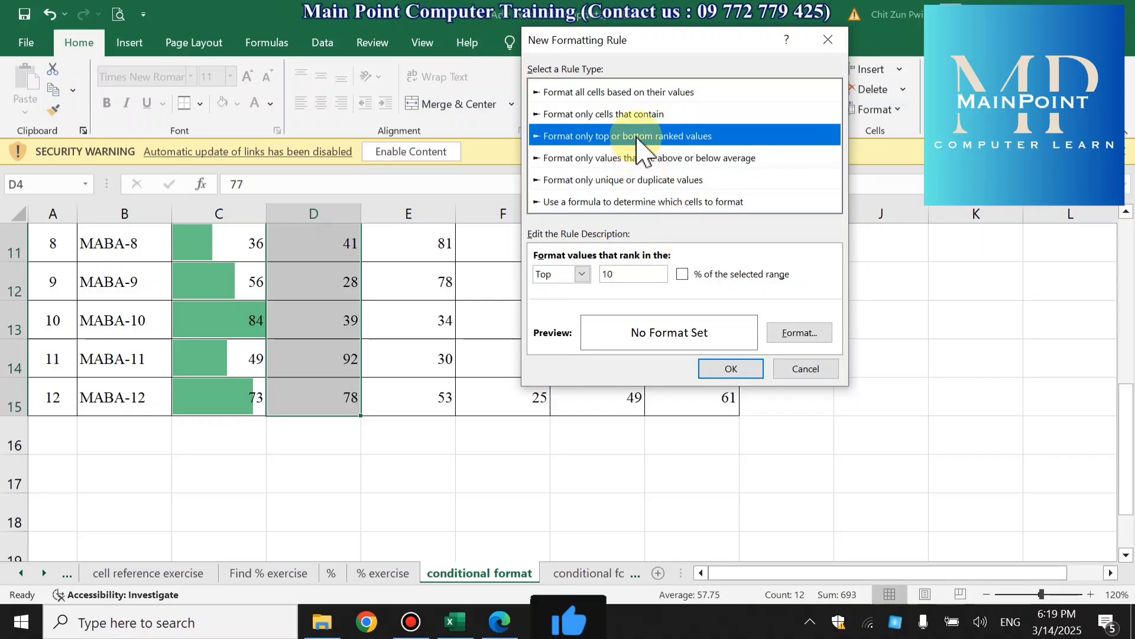
pyautogui.click(547, 92)
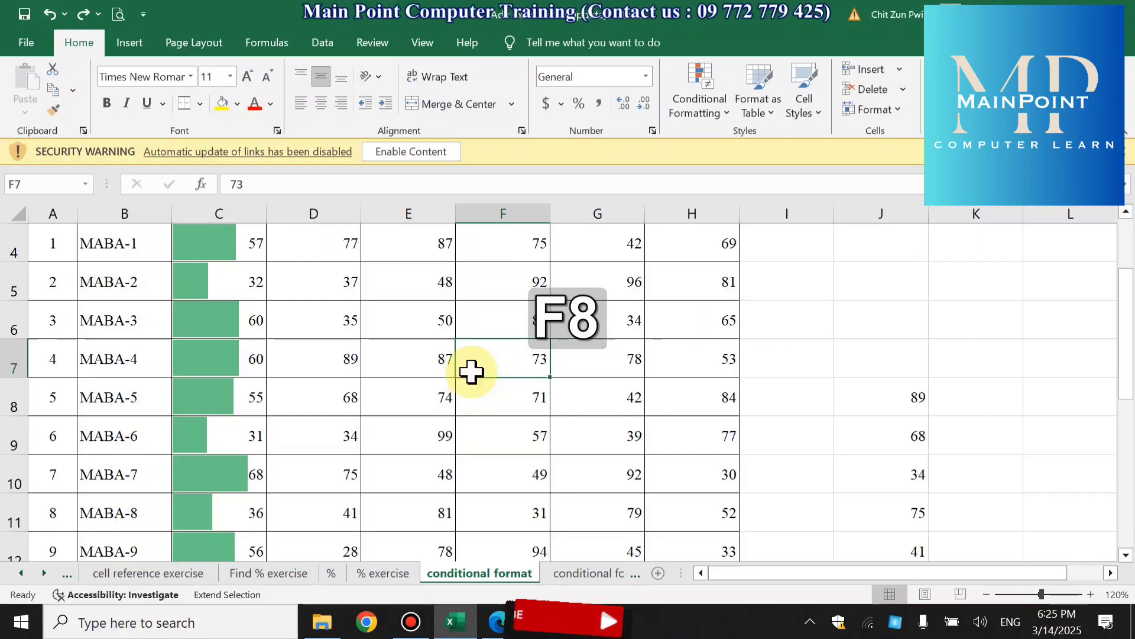
# - Select the English marks in D4:D15 and preview the available color scales and icon sets on them without applying one
pyautogui.press('F8')
pyautogui.scroll(3, 521, 337)
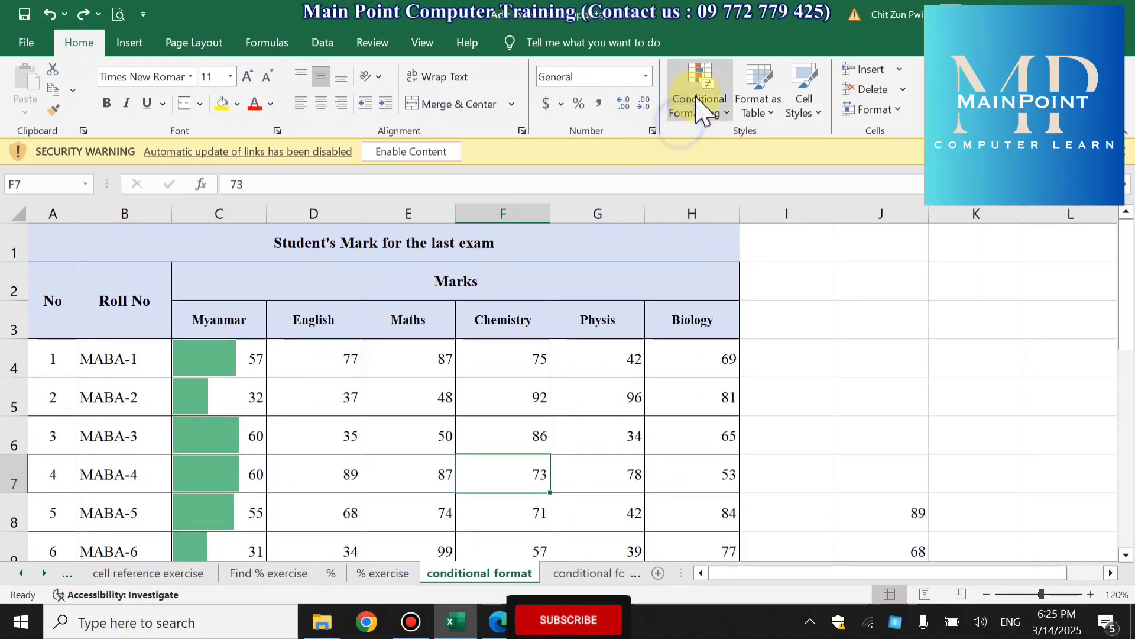
pyautogui.click(700, 106)
pyautogui.click(317, 363)
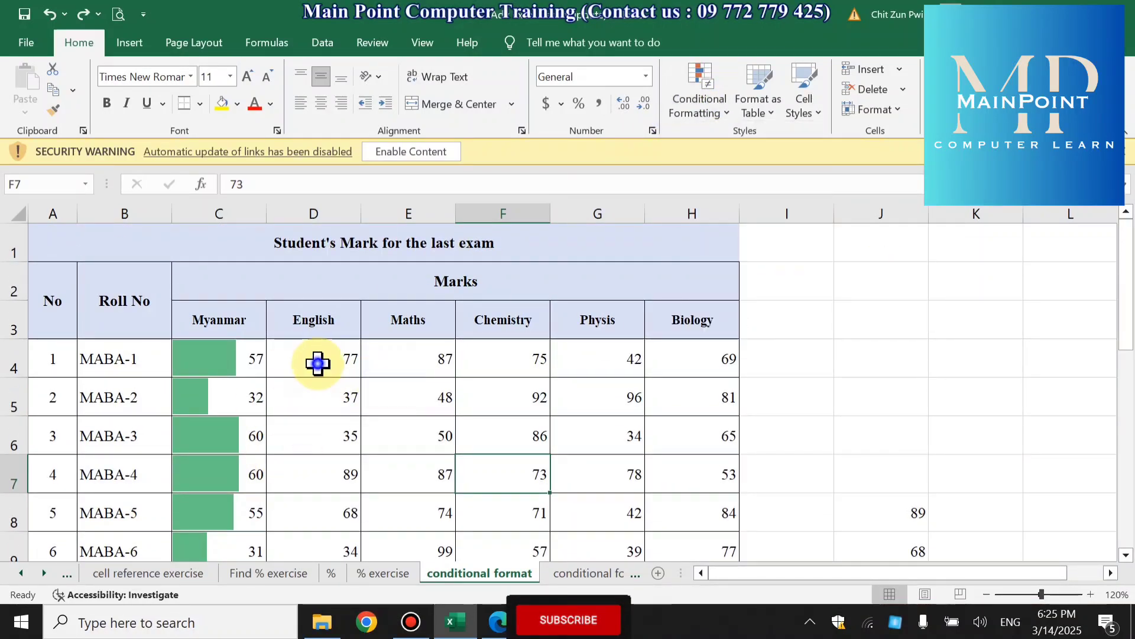
pyautogui.moveTo(318, 363); pyautogui.dragTo(324, 476)
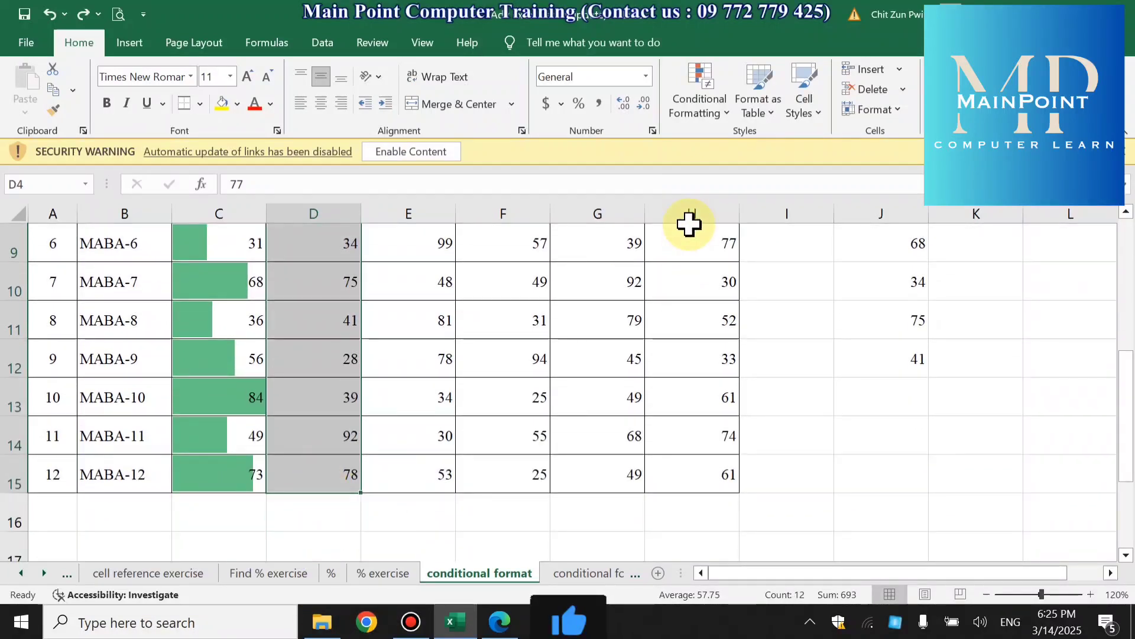
pyautogui.scroll(1, 609, 297)
pyautogui.click(713, 104)
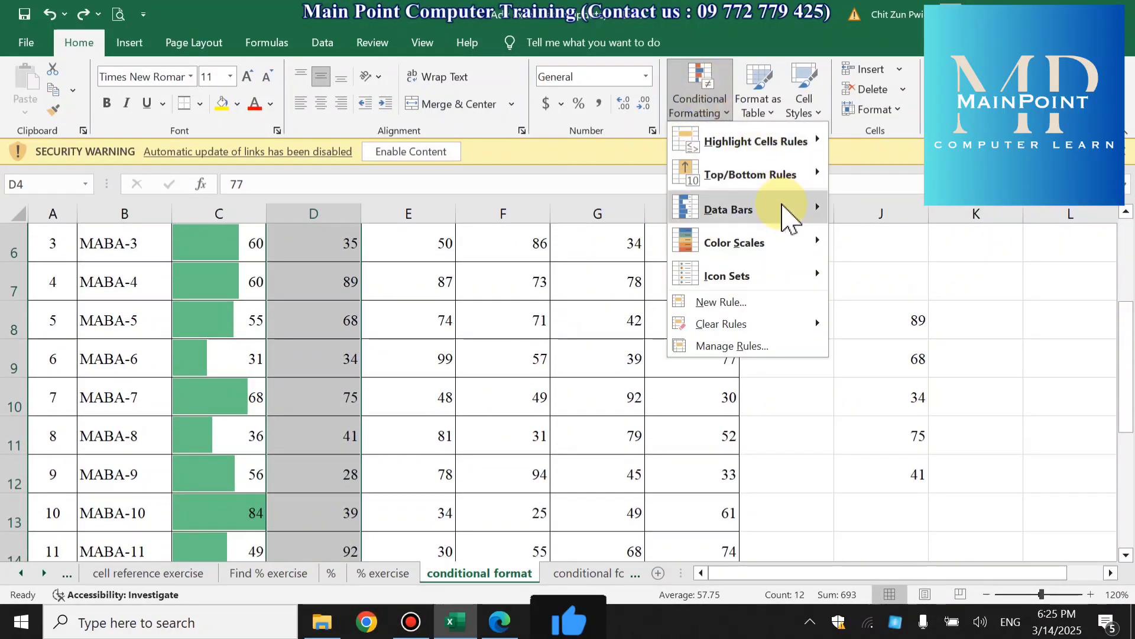
pyautogui.moveTo(782, 254)
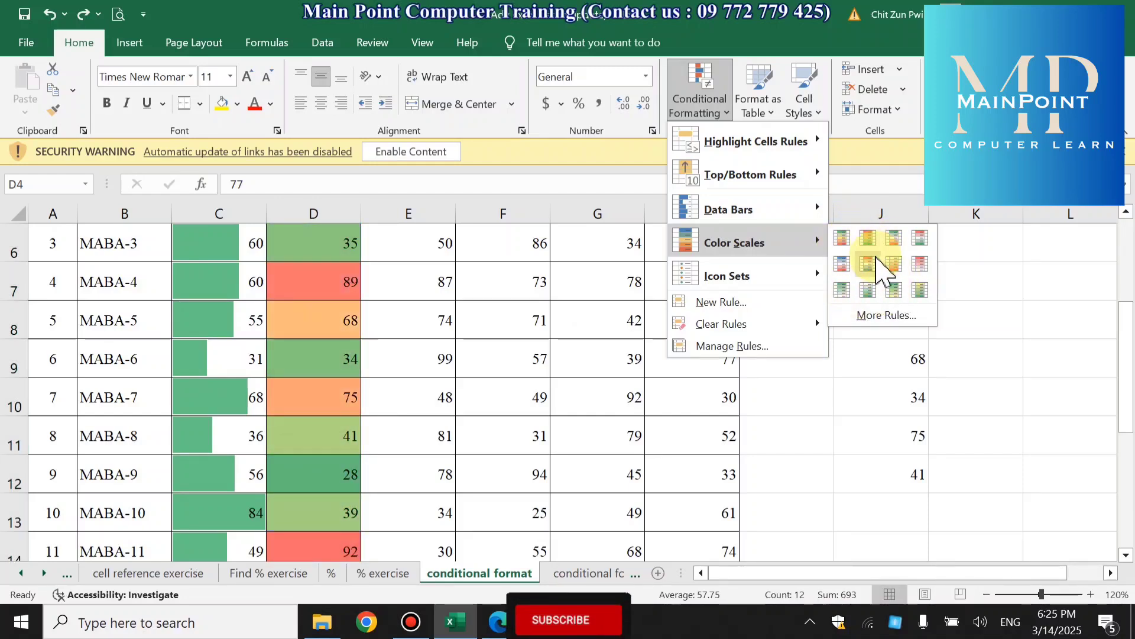
pyautogui.moveTo(729, 283)
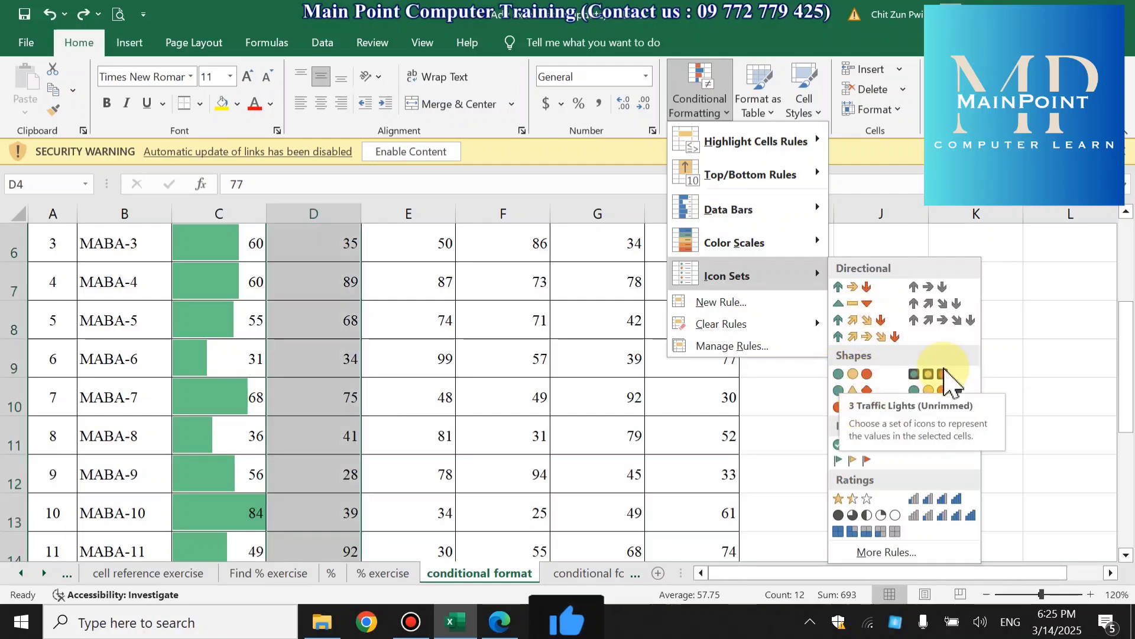
pyautogui.click(1027, 441)
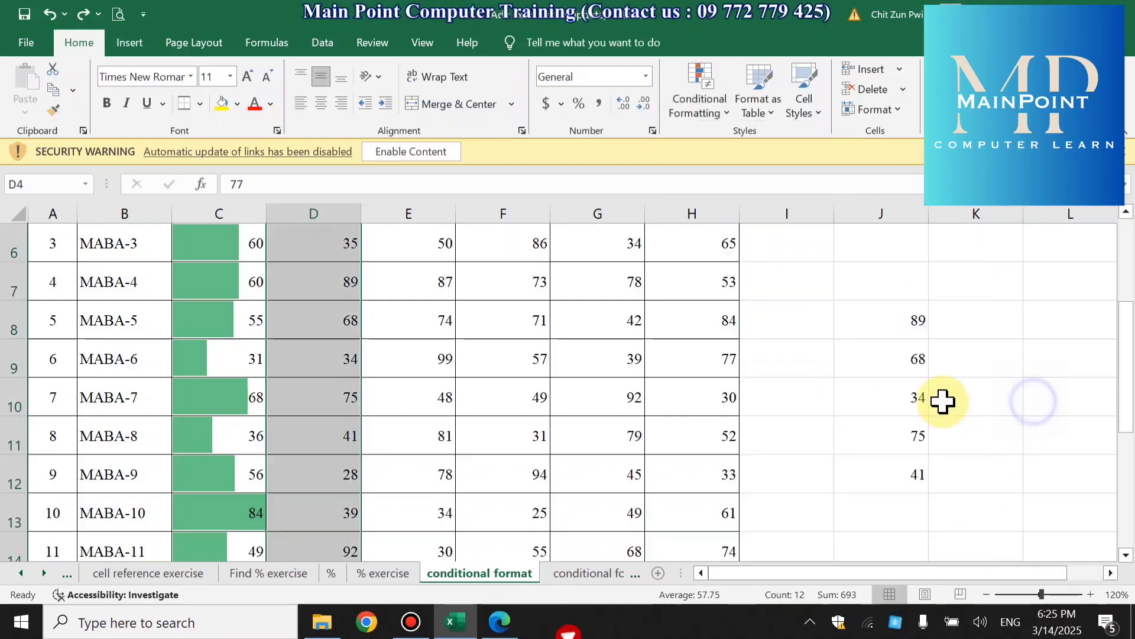
# - Apply the 3 Symbols (Circled) icon set to the numbers in J8:J12
pyautogui.click(956, 390)
pyautogui.moveTo(876, 321); pyautogui.dragTo(869, 471)
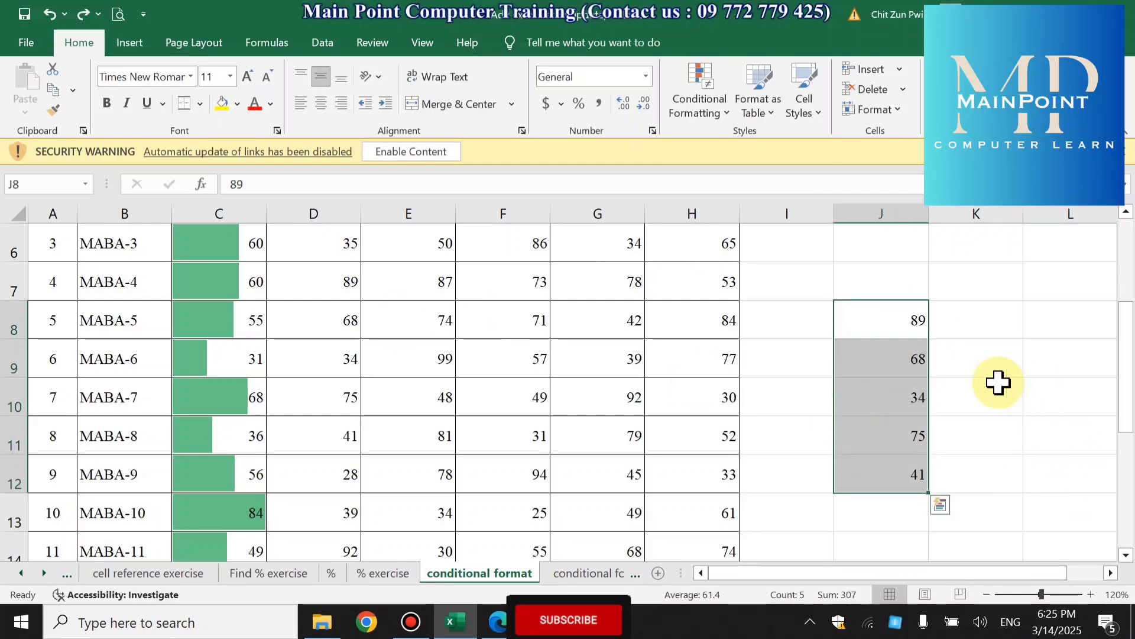
pyautogui.moveTo(880, 317); pyautogui.dragTo(893, 473)
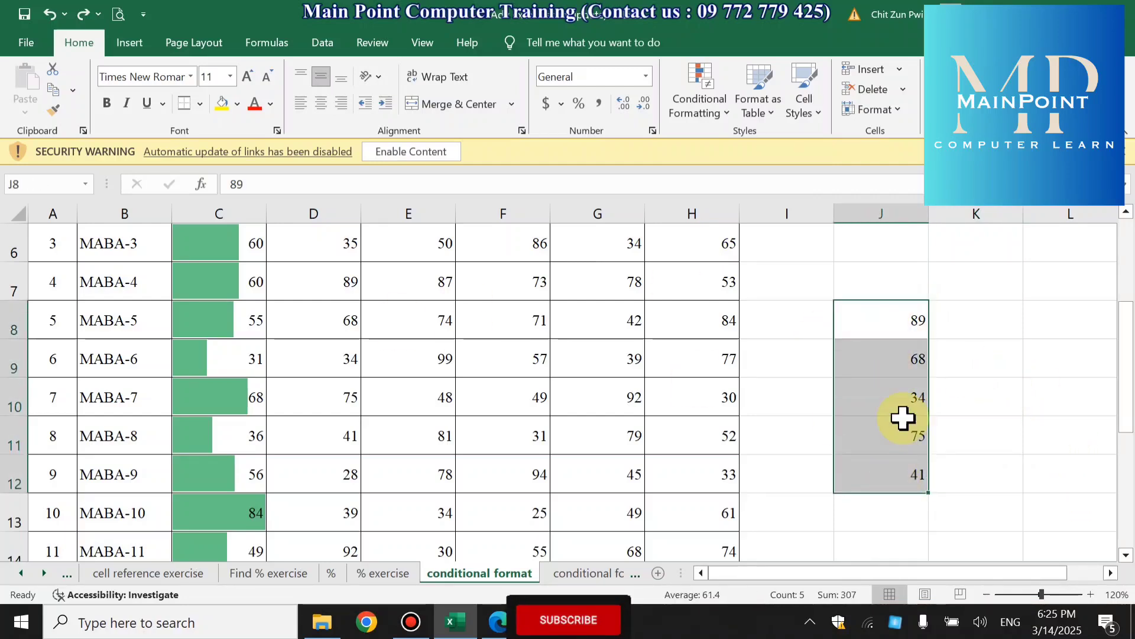
pyautogui.click(716, 104)
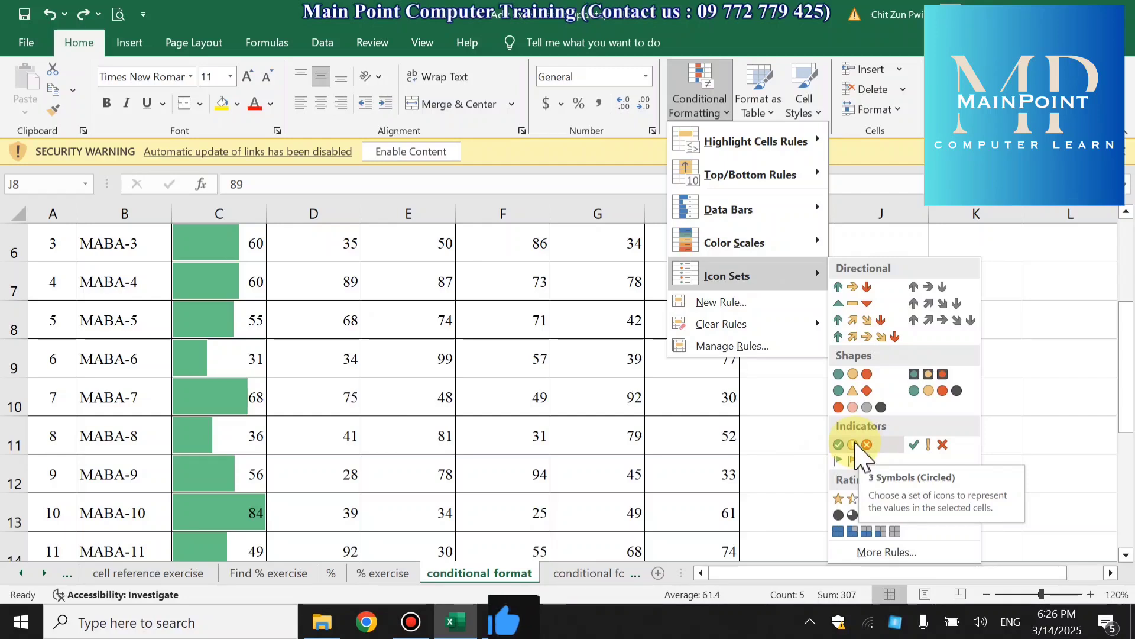
pyautogui.click(856, 444)
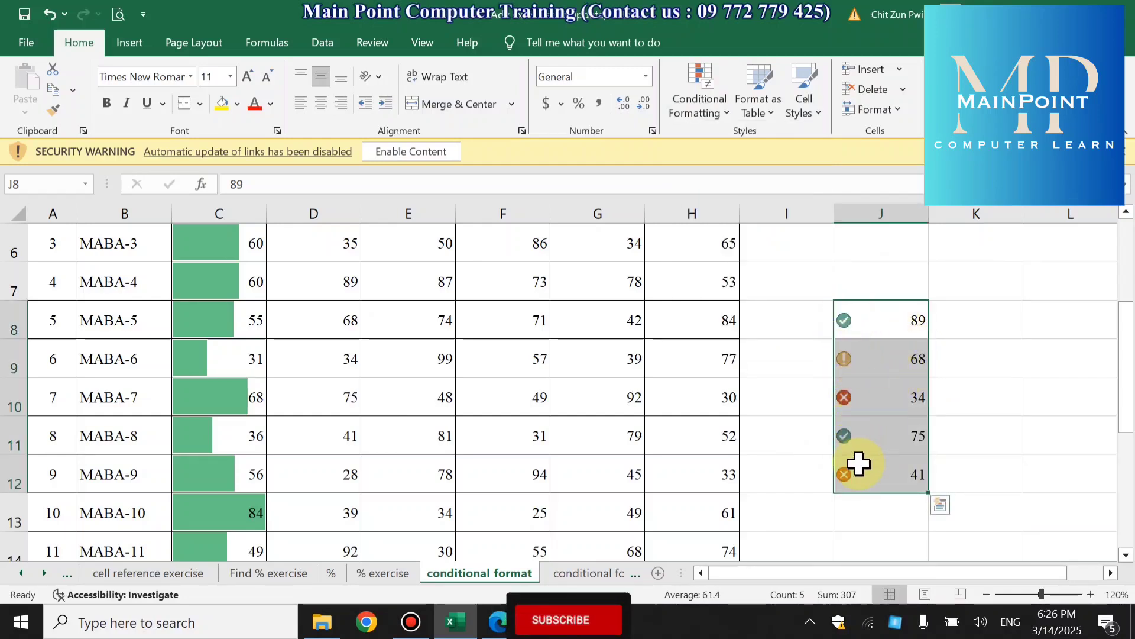
# - Start a custom icon set rule for J8:J12 using the 3 Symbols (Circled) icon style
pyautogui.click(702, 100)
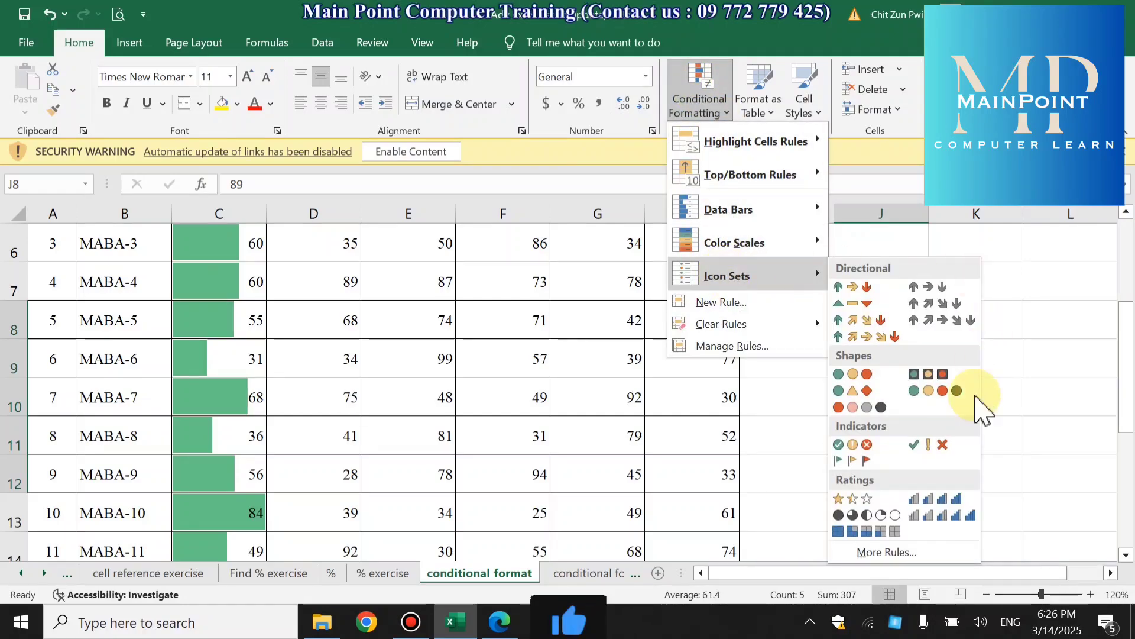
pyautogui.click(887, 552)
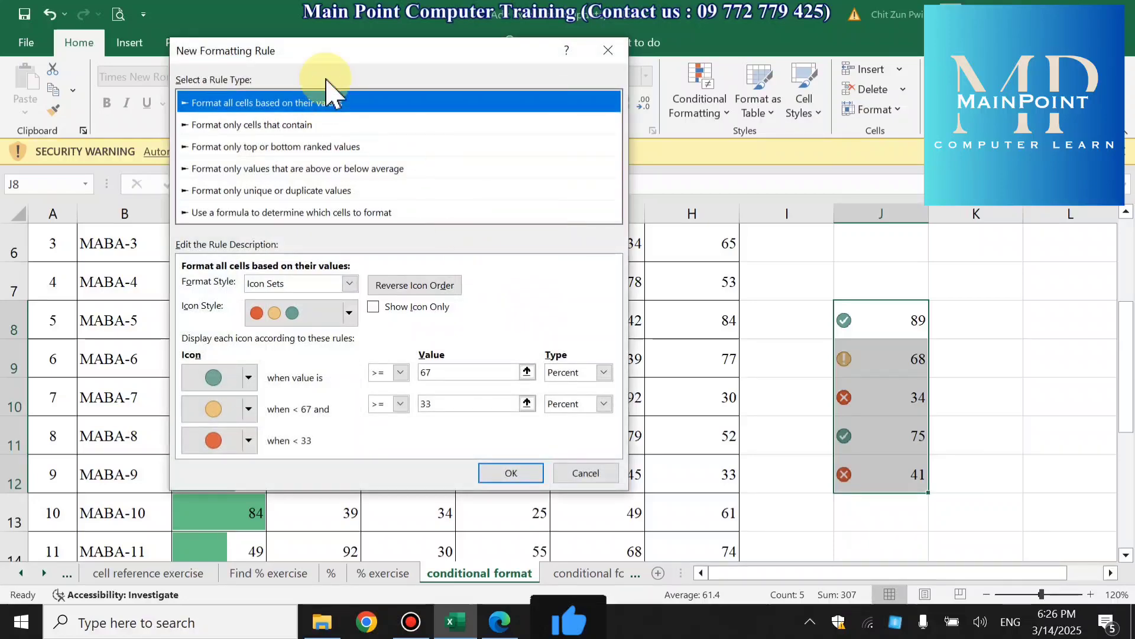
pyautogui.moveTo(334, 53); pyautogui.dragTo(507, 36)
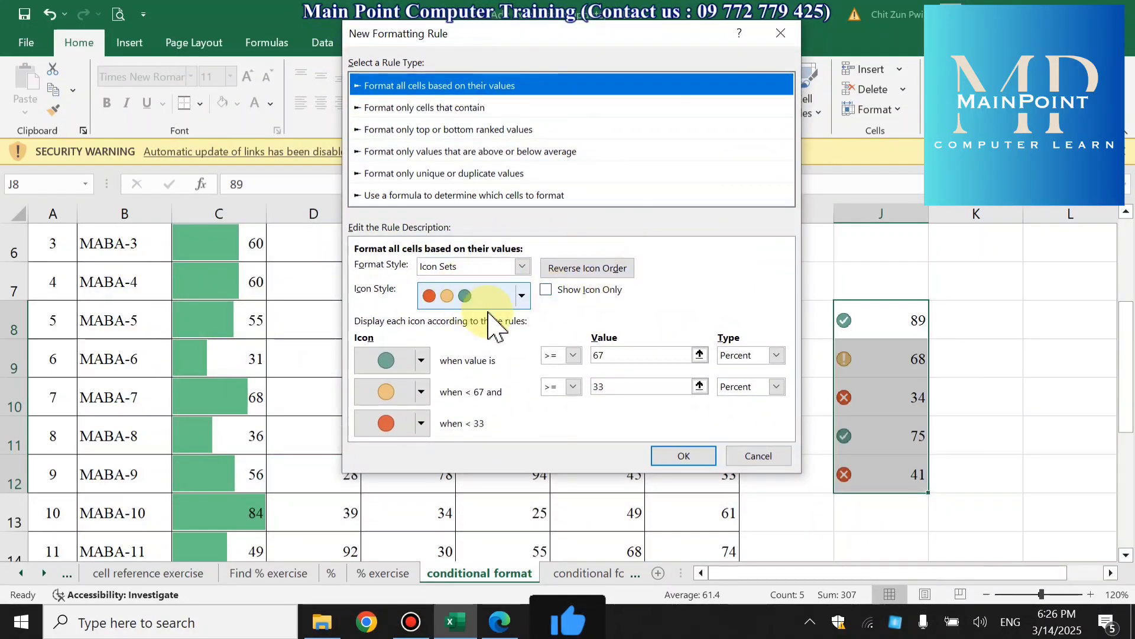
pyautogui.click(523, 296)
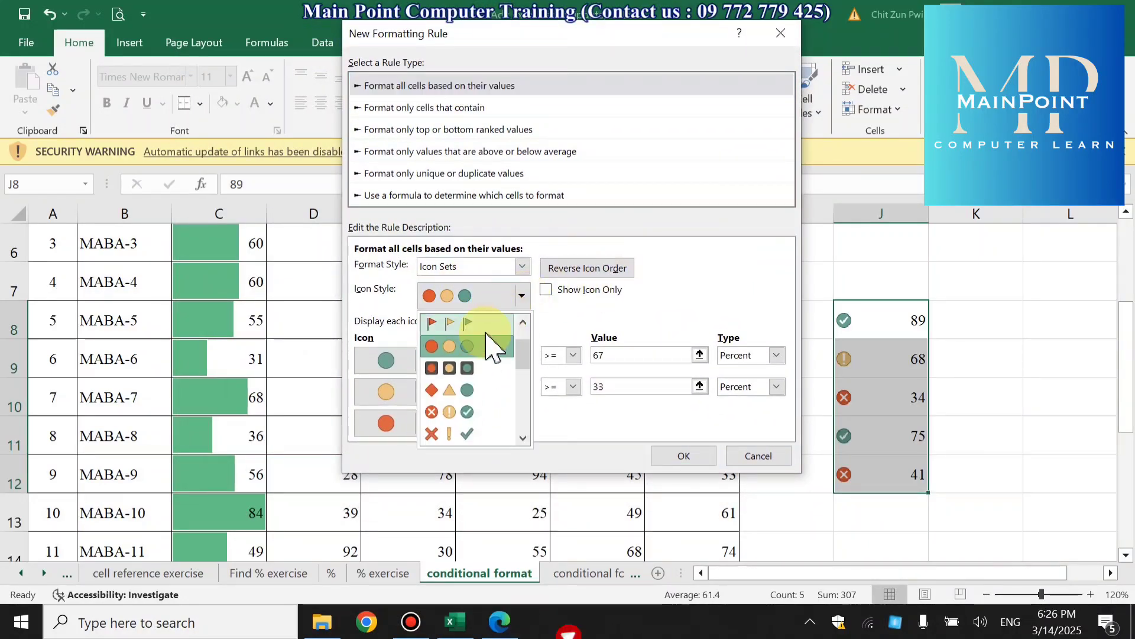
pyautogui.scroll(-2, 475, 425)
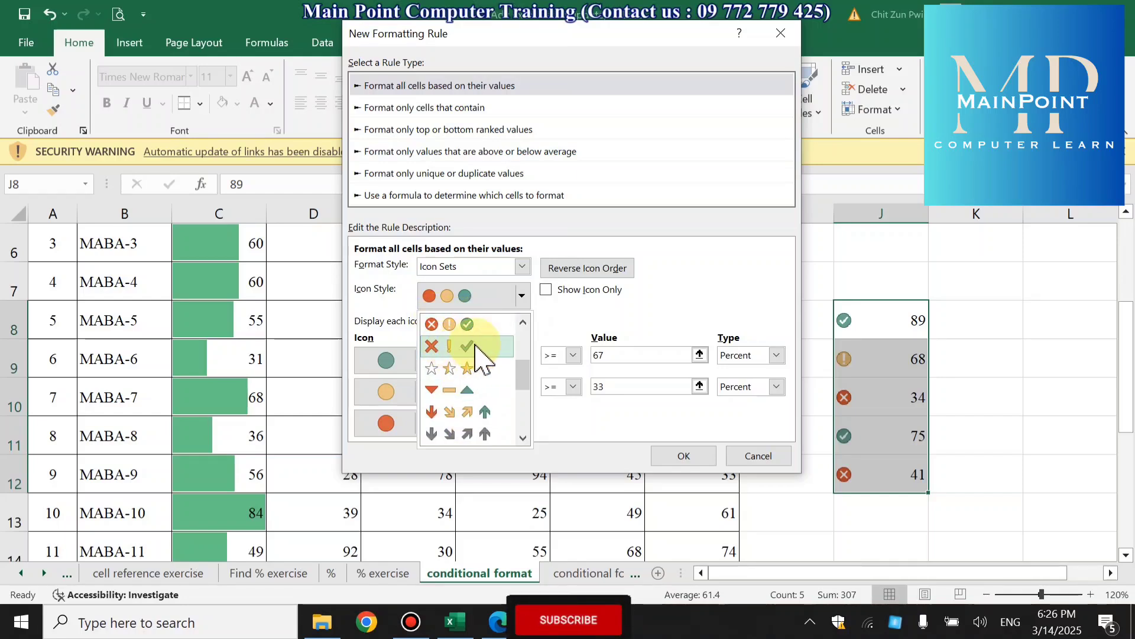
pyautogui.click(458, 324)
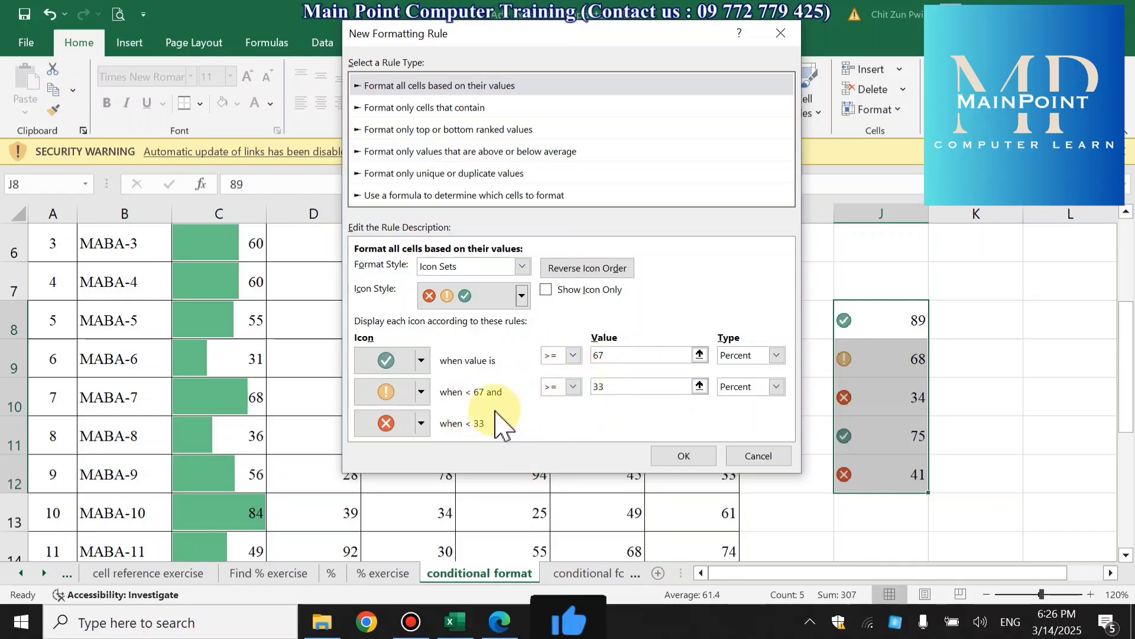
# - Change the rule's middle icon to the green circled check, set the thresholds to 80 and 40 percent, and apply the rule
pyautogui.click(421, 390)
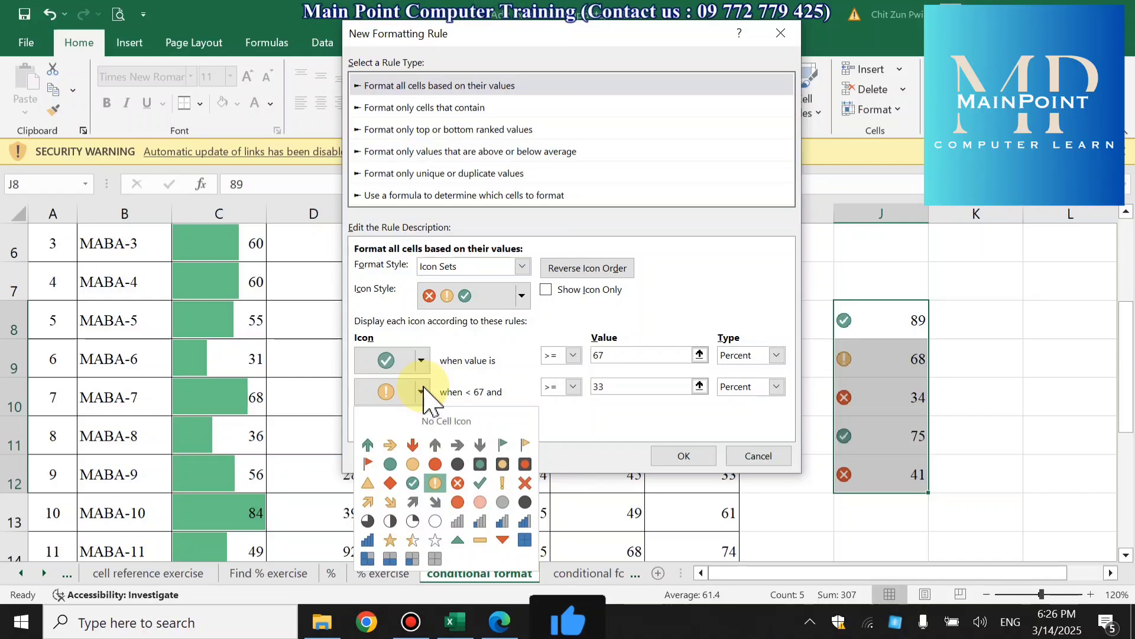
pyautogui.click(412, 483)
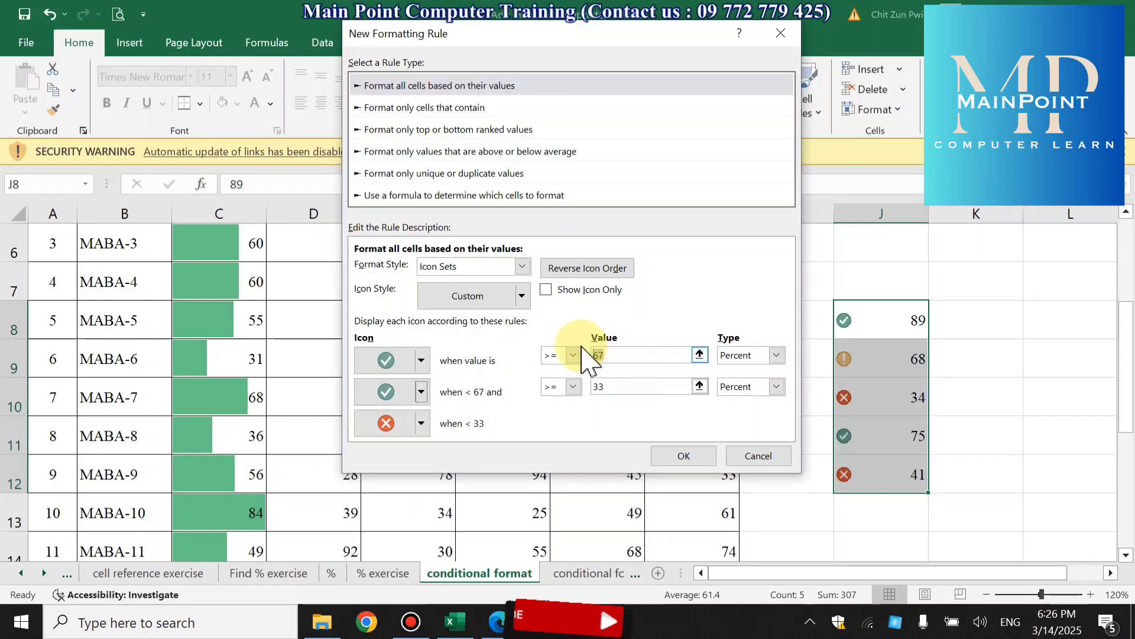
pyautogui.write('80')
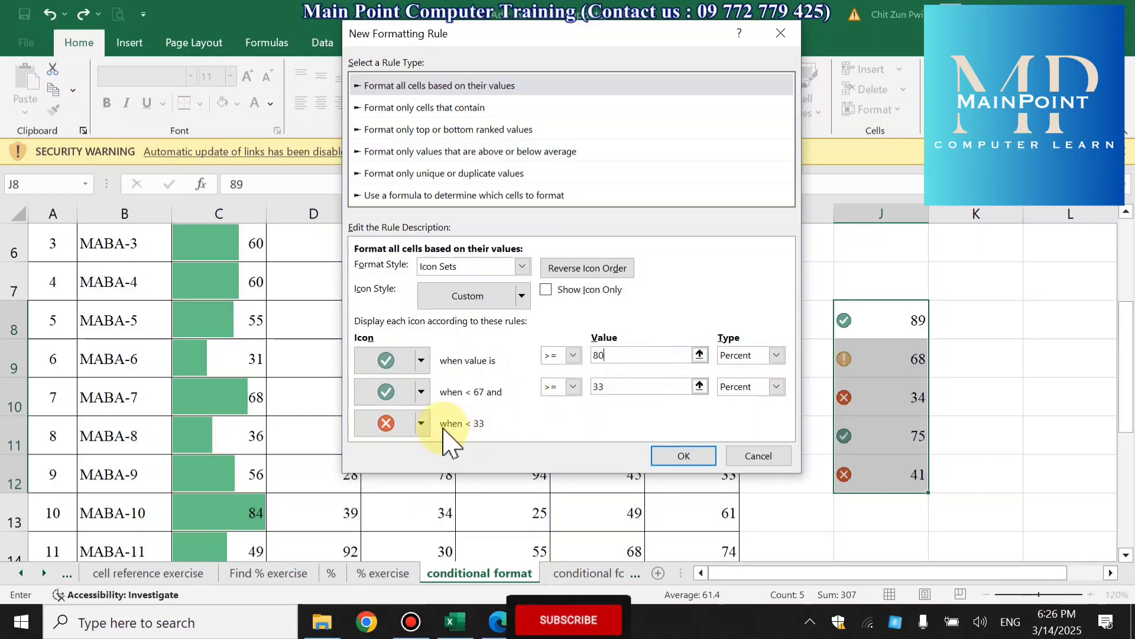
pyautogui.click(598, 387)
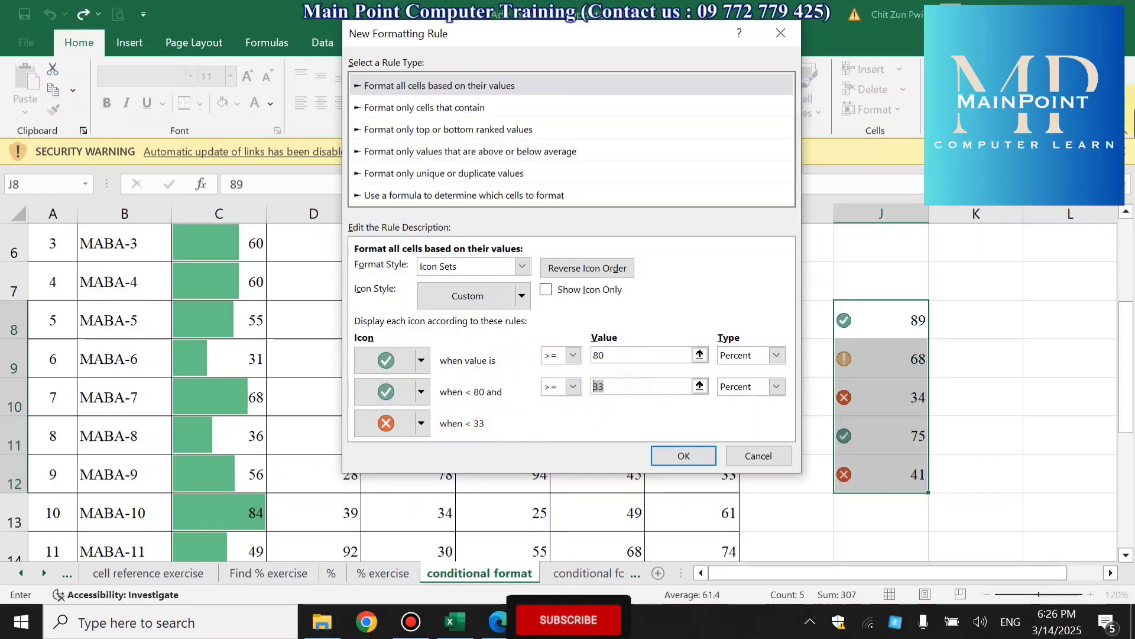
pyautogui.write('40')
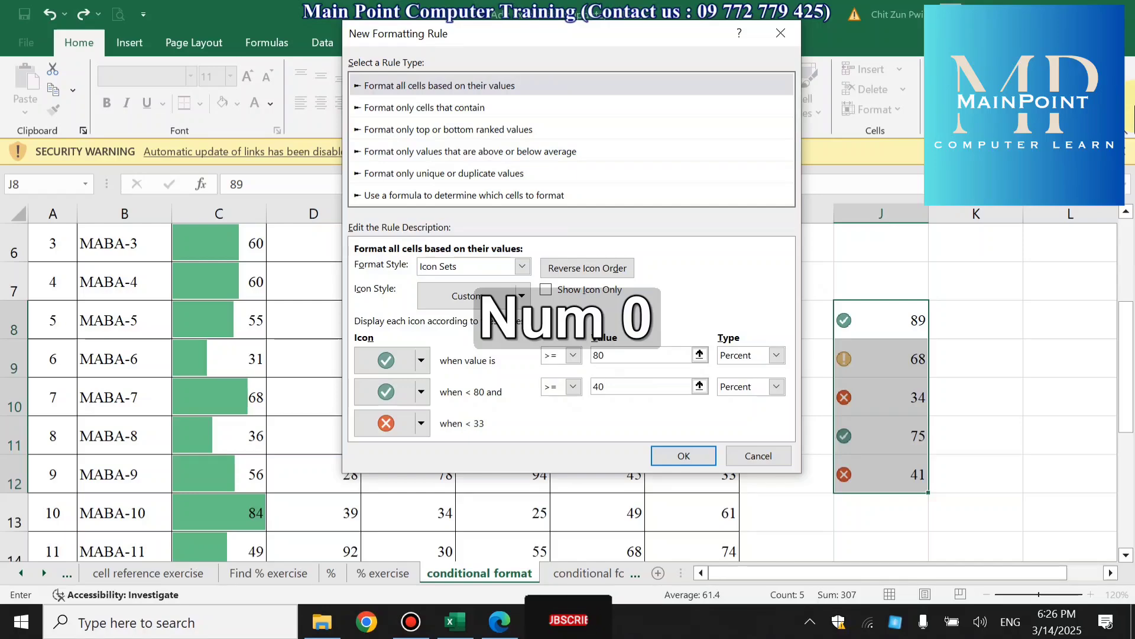
pyautogui.click(667, 457)
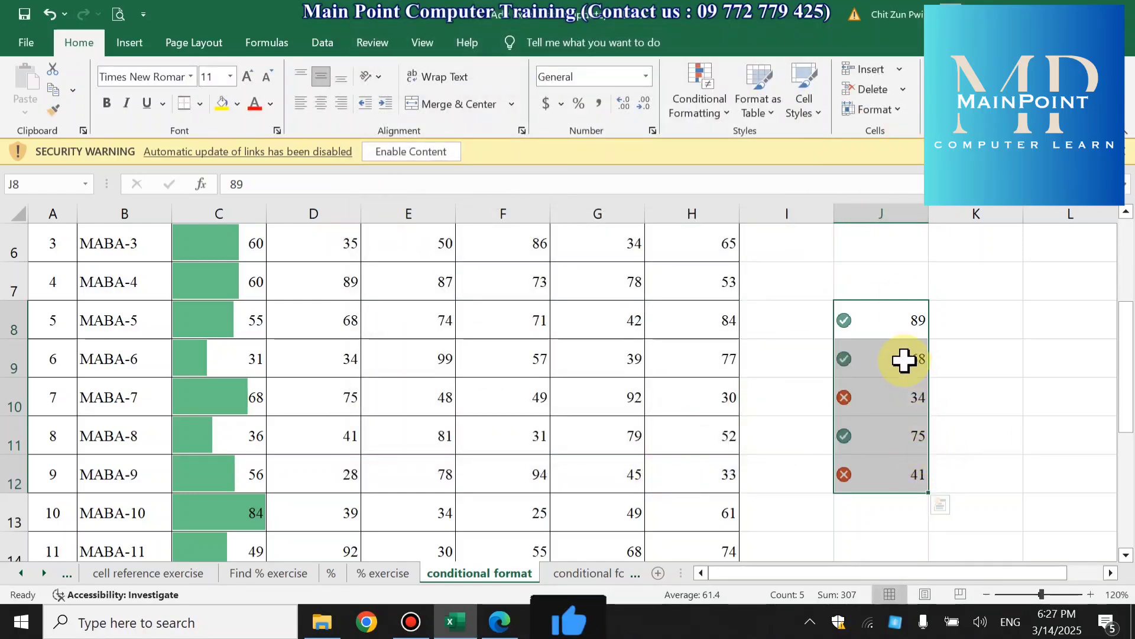
# - Compare the values in J8:J12 with the icons assigned to them by the custom rule
pyautogui.click(858, 323)
pyautogui.click(865, 365)
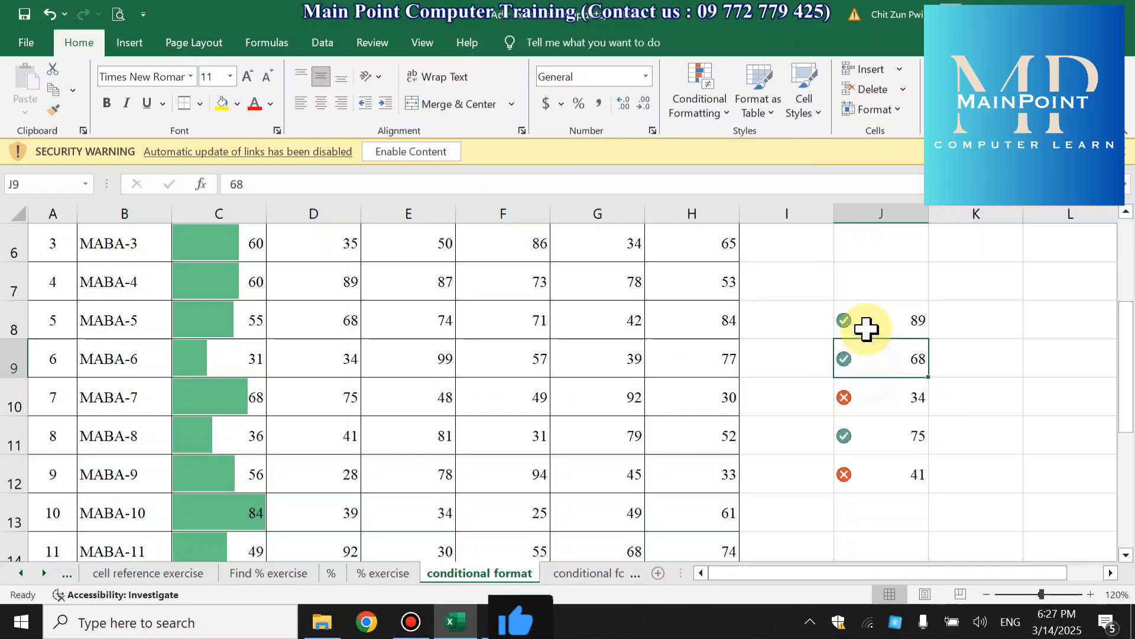
pyautogui.click(867, 327)
pyautogui.click(872, 360)
pyautogui.click(867, 326)
pyautogui.click(871, 375)
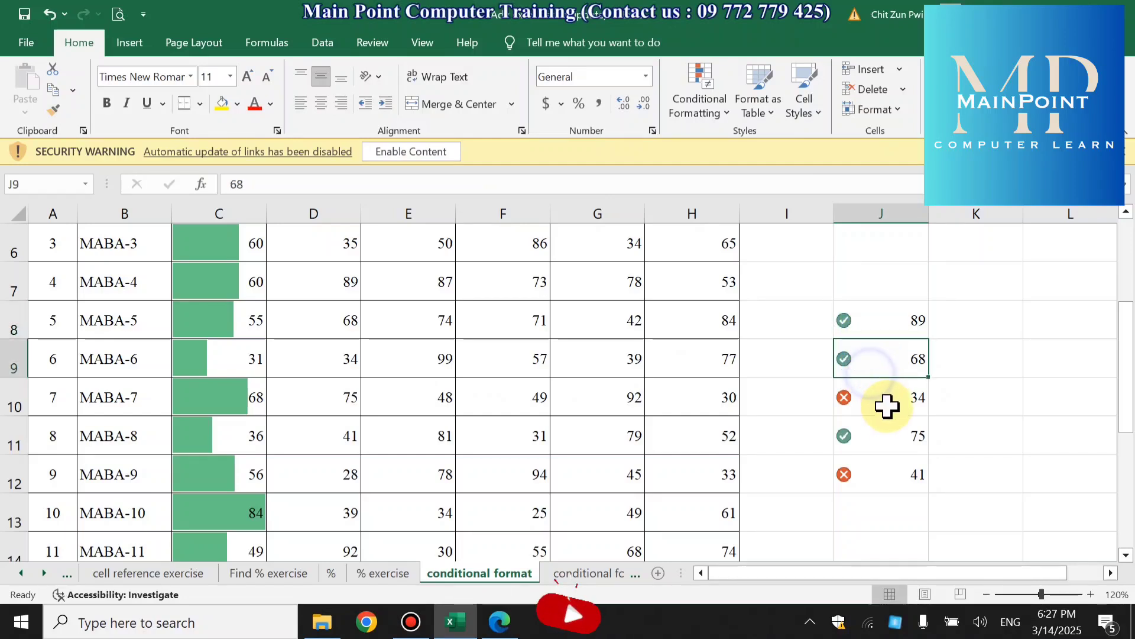
pyautogui.click(875, 436)
pyautogui.click(882, 359)
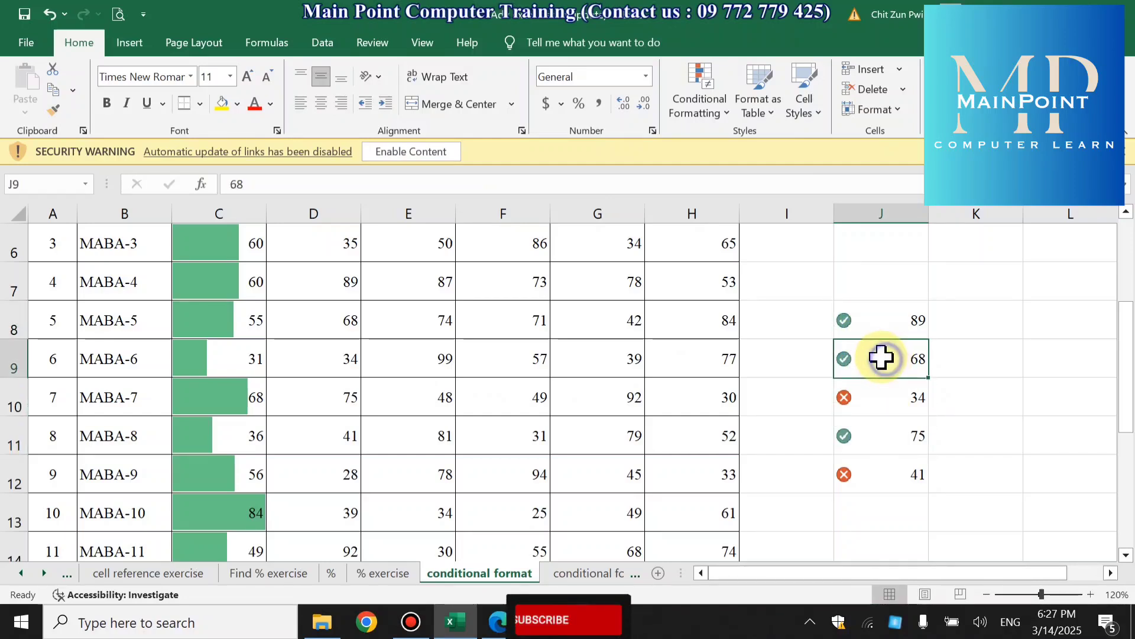
pyautogui.click(871, 316)
pyautogui.click(870, 396)
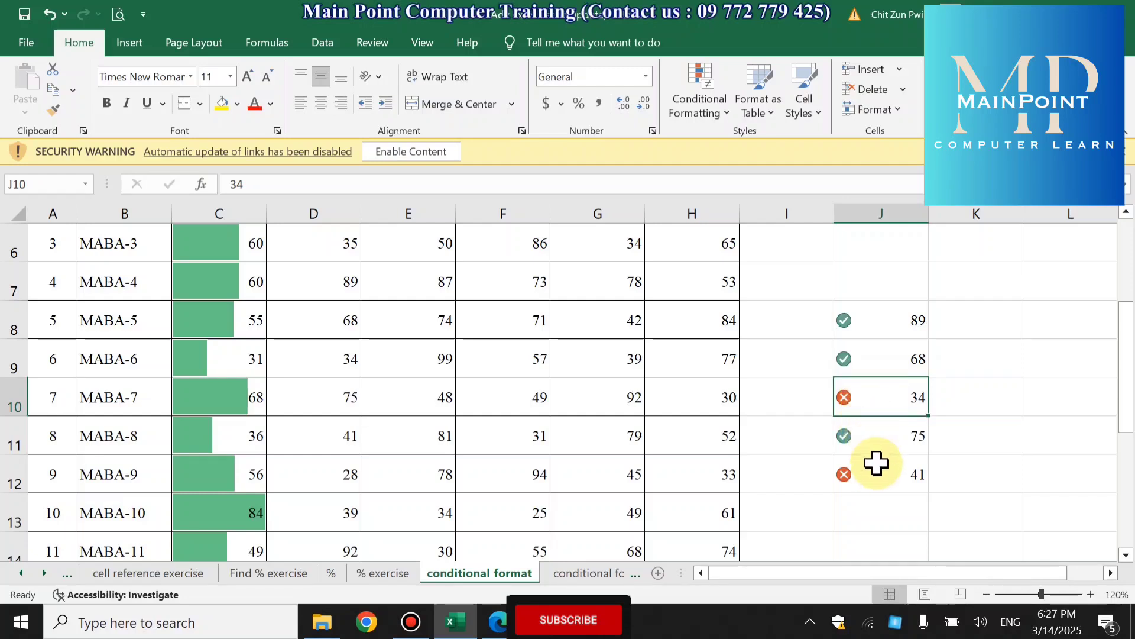
pyautogui.click(878, 483)
pyautogui.click(860, 398)
pyautogui.click(858, 470)
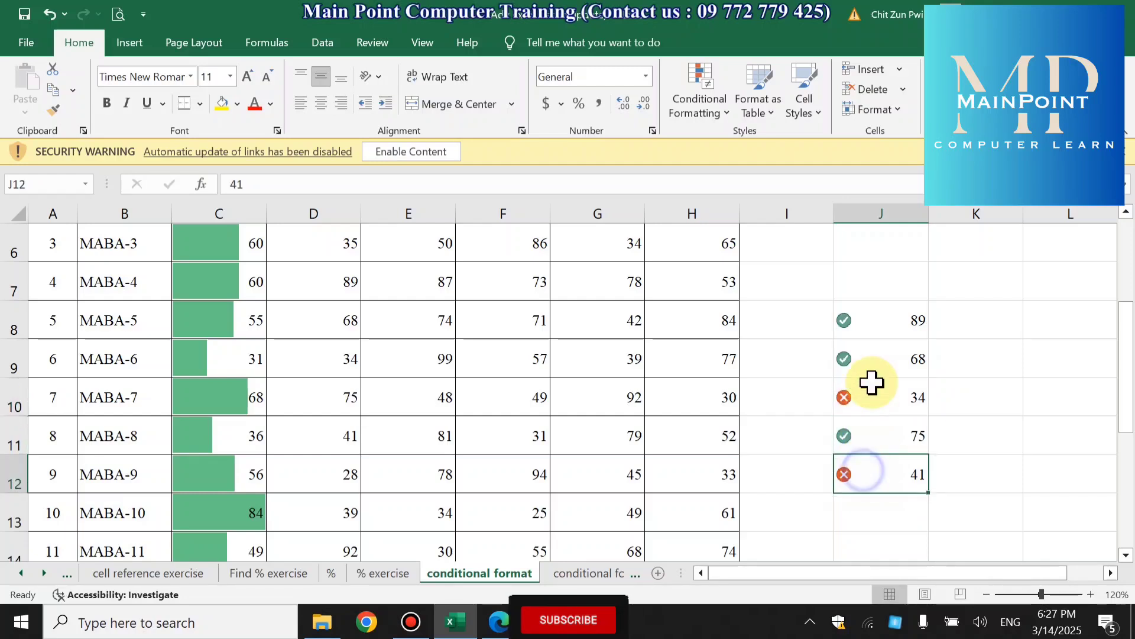
pyautogui.moveTo(867, 320); pyautogui.dragTo(862, 469)
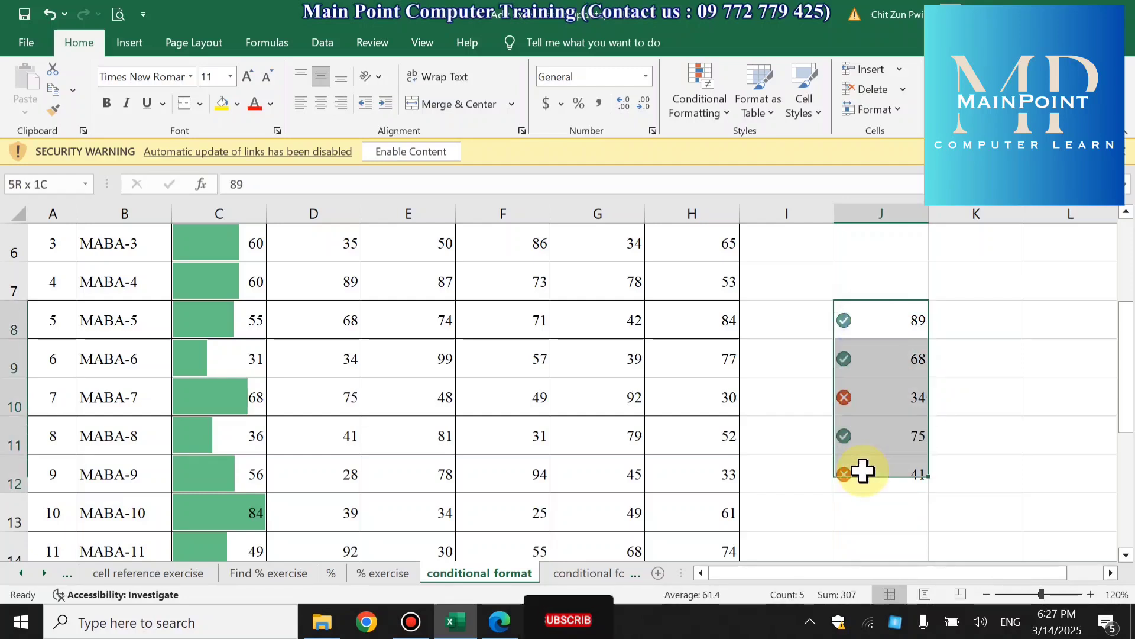
pyautogui.click(713, 106)
pyautogui.moveTo(822, 274)
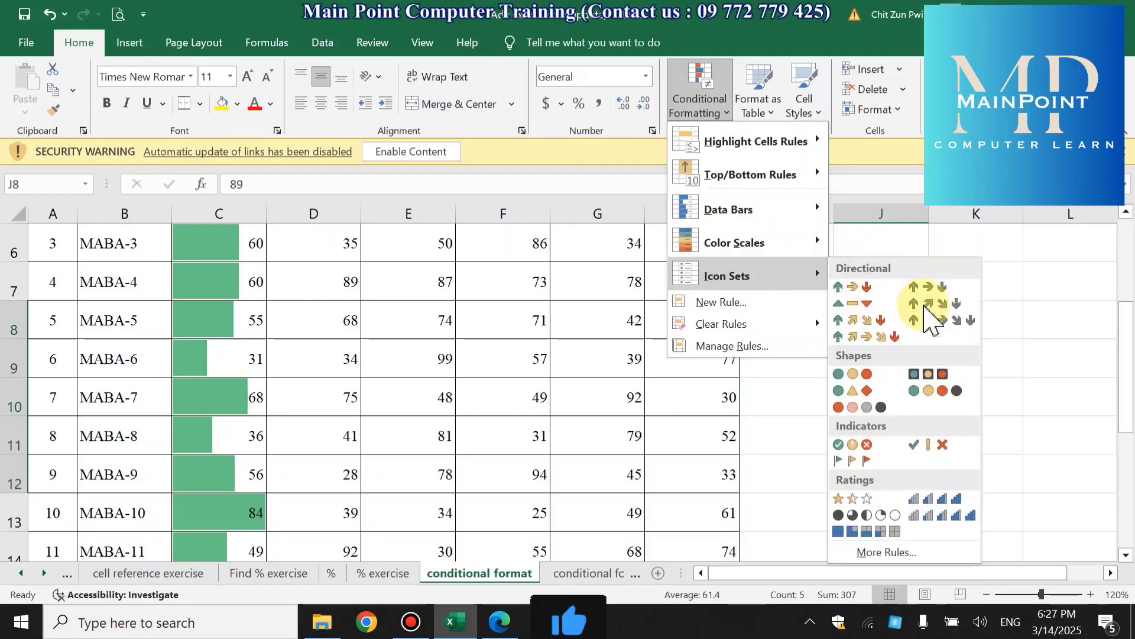
pyautogui.click(912, 554)
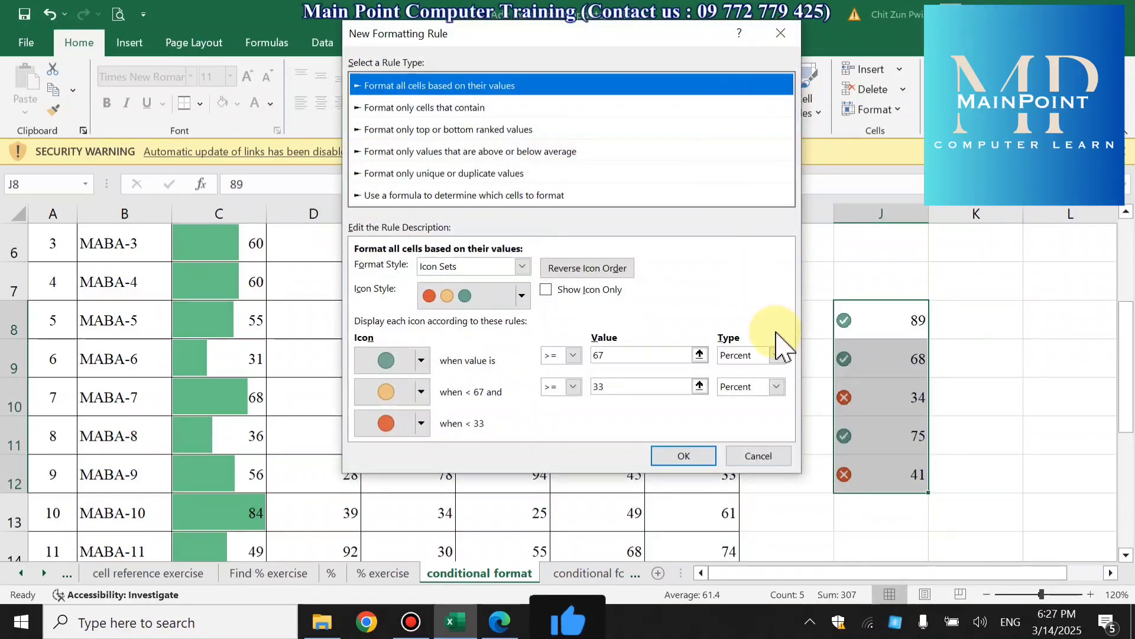
pyautogui.click(757, 456)
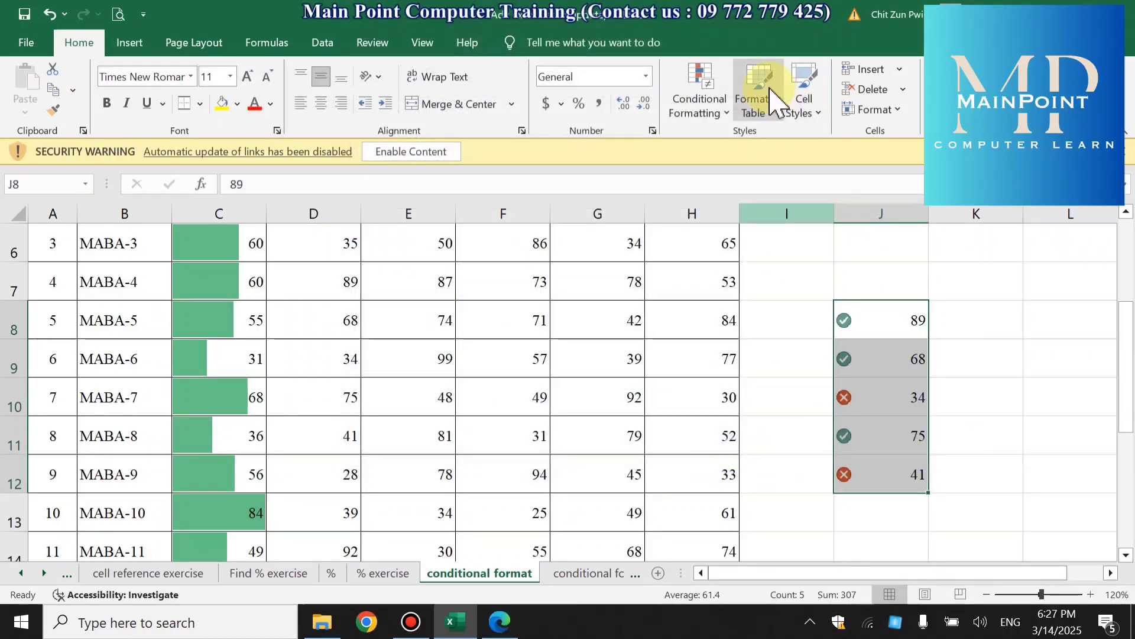
# - Clear the conditional formatting rules from J8:J12, then apply the colored three-arrow directional icon set to those cells
pyautogui.click(701, 95)
pyautogui.moveTo(811, 329)
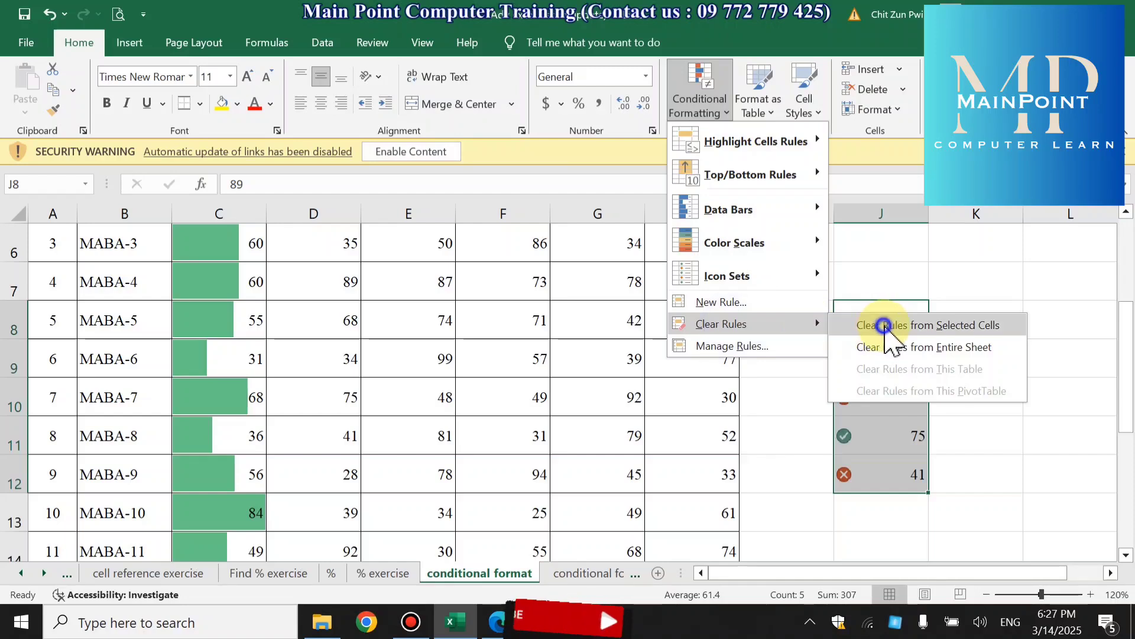
pyautogui.click(881, 325)
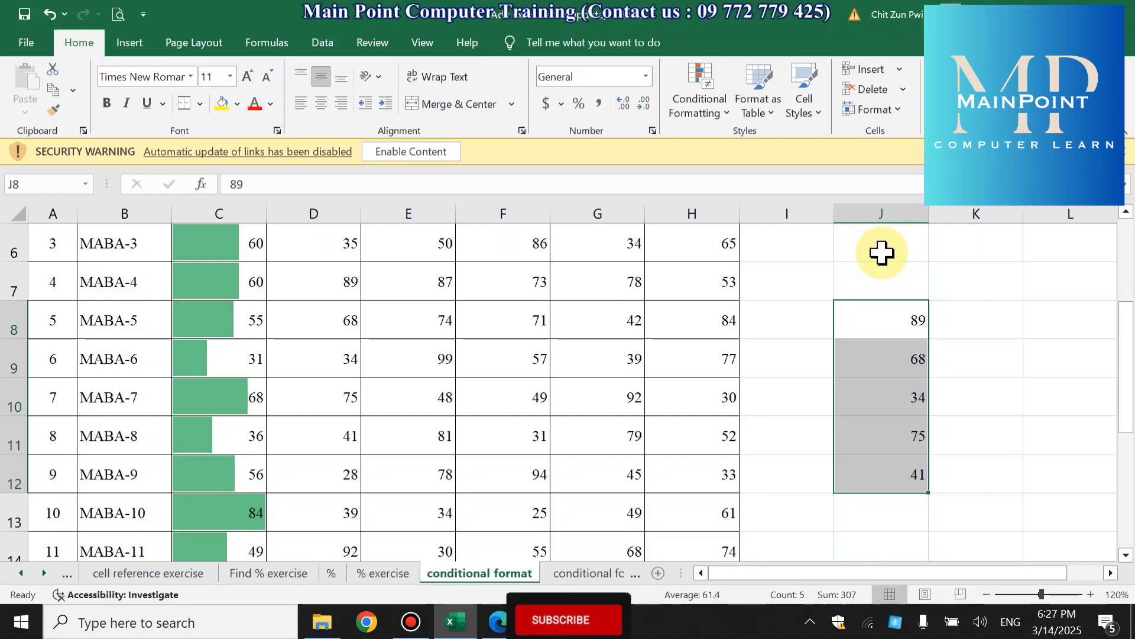
pyautogui.click(693, 98)
pyautogui.moveTo(744, 283)
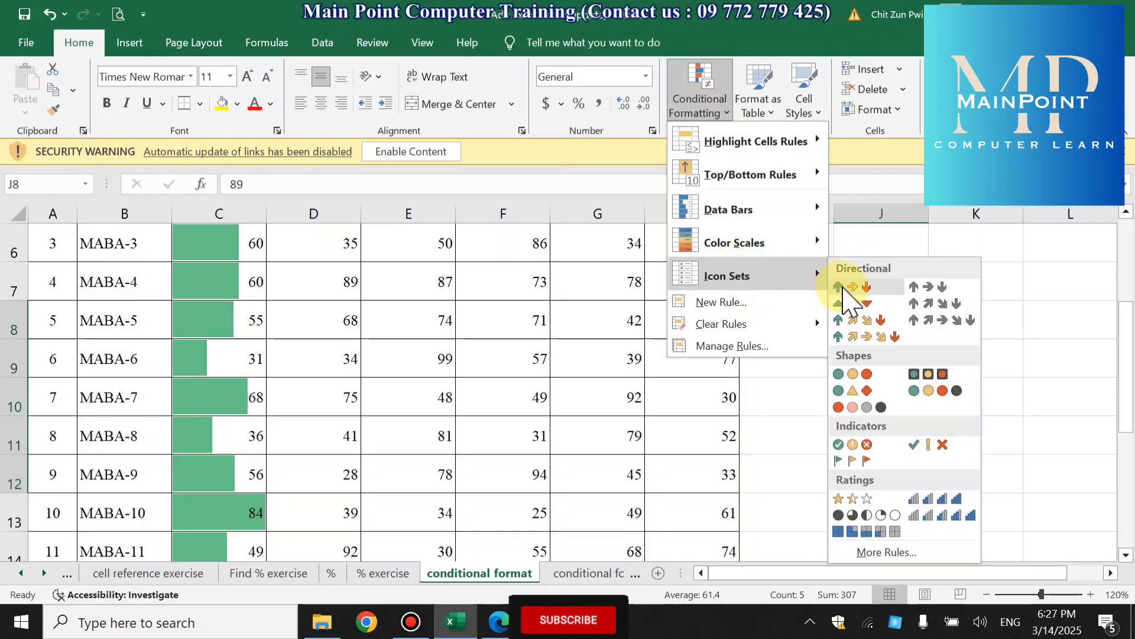
pyautogui.click(843, 288)
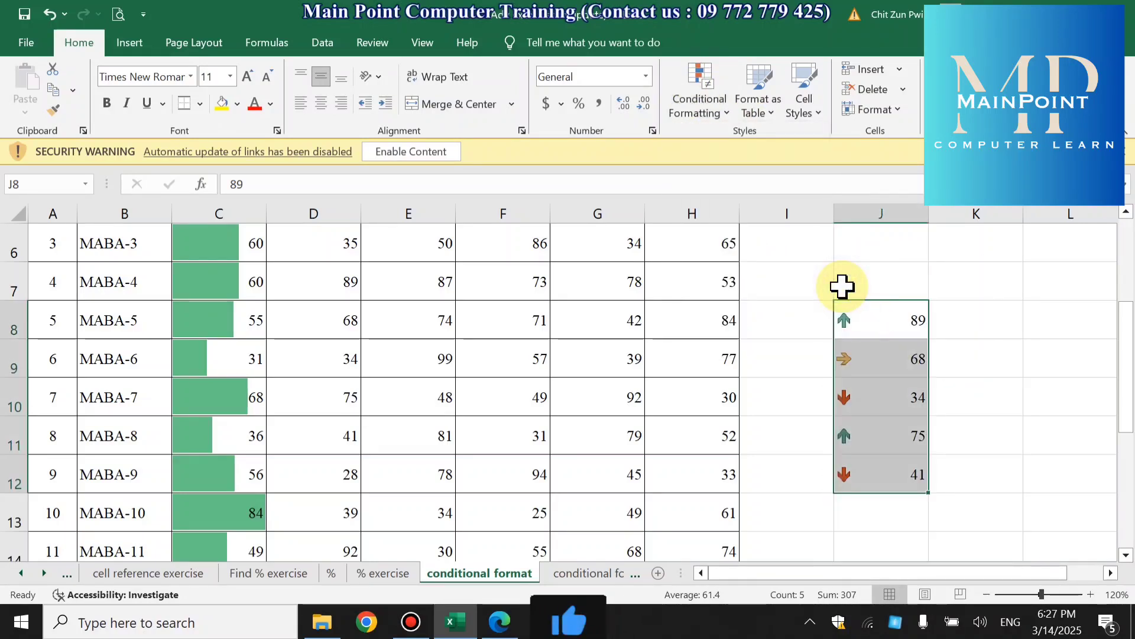
pyautogui.click(699, 99)
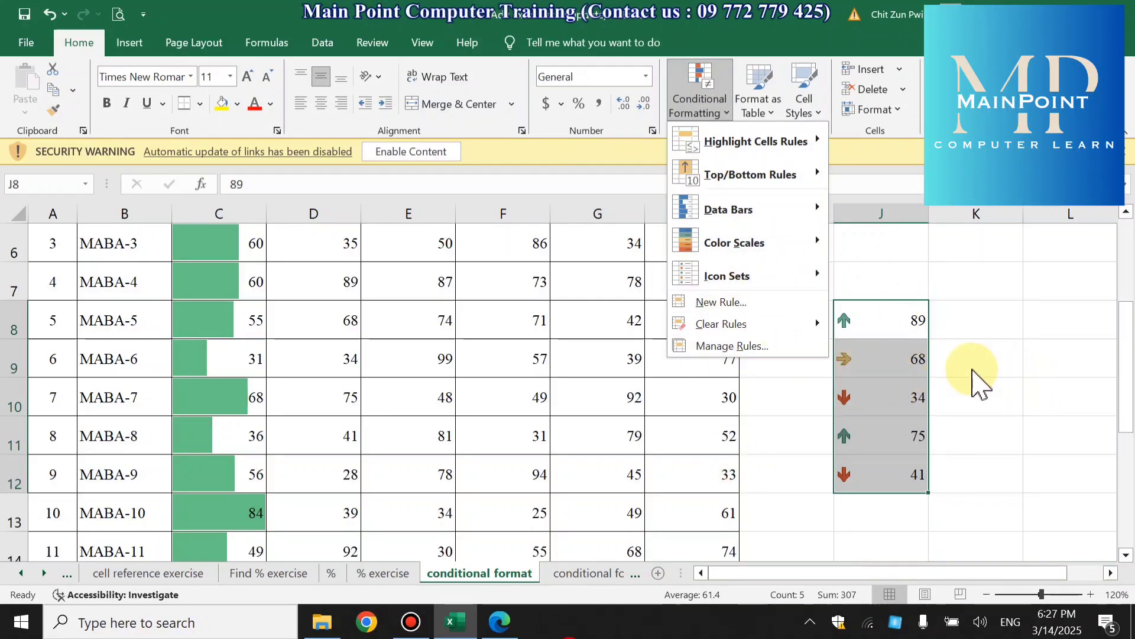
pyautogui.click(974, 381)
pyautogui.scroll(2, 454, 471)
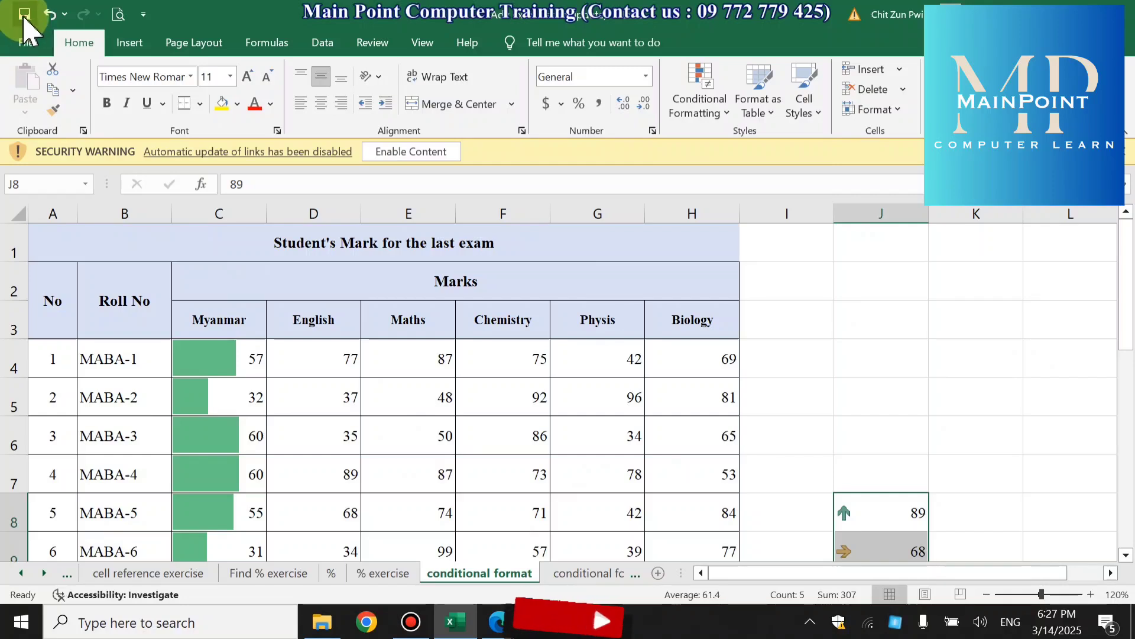
pyautogui.click(707, 100)
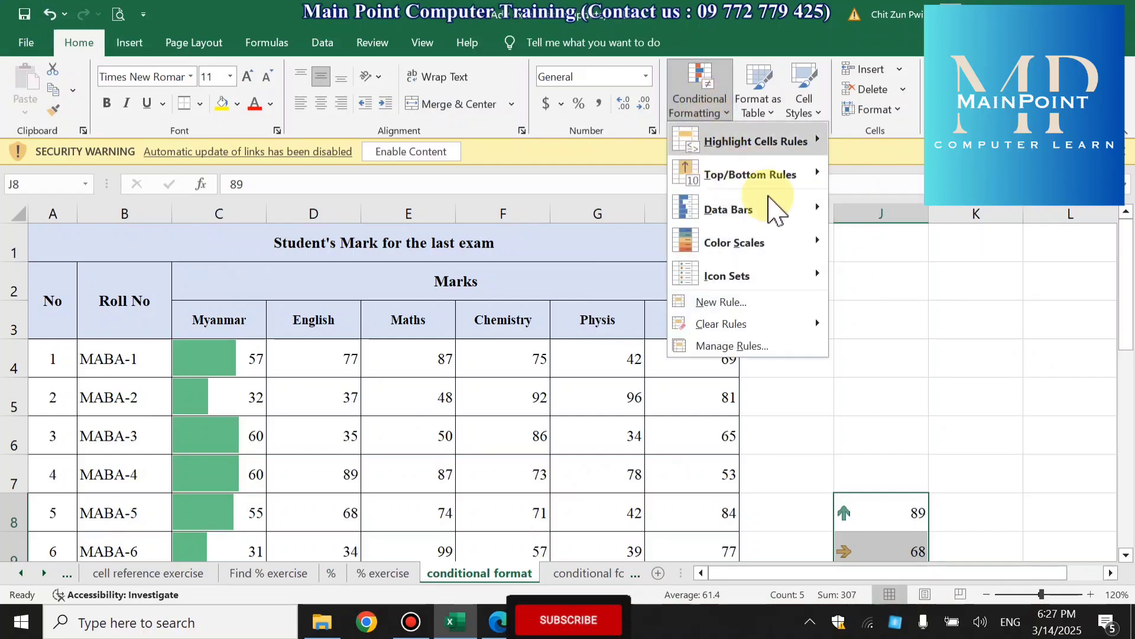
pyautogui.moveTo(727, 333)
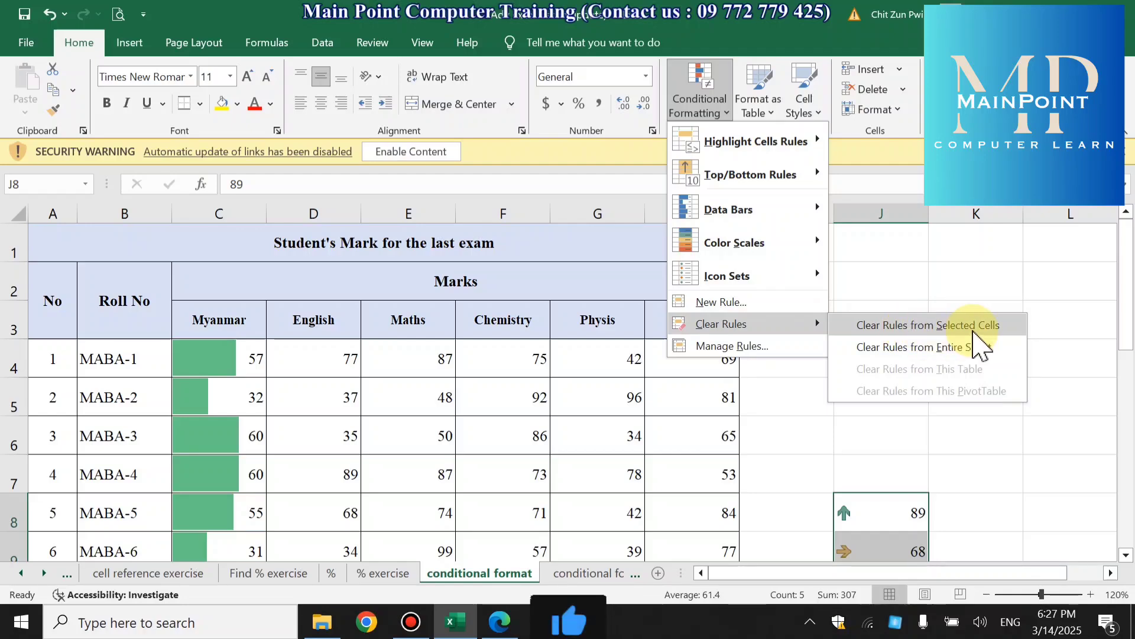
pyautogui.click(550, 469)
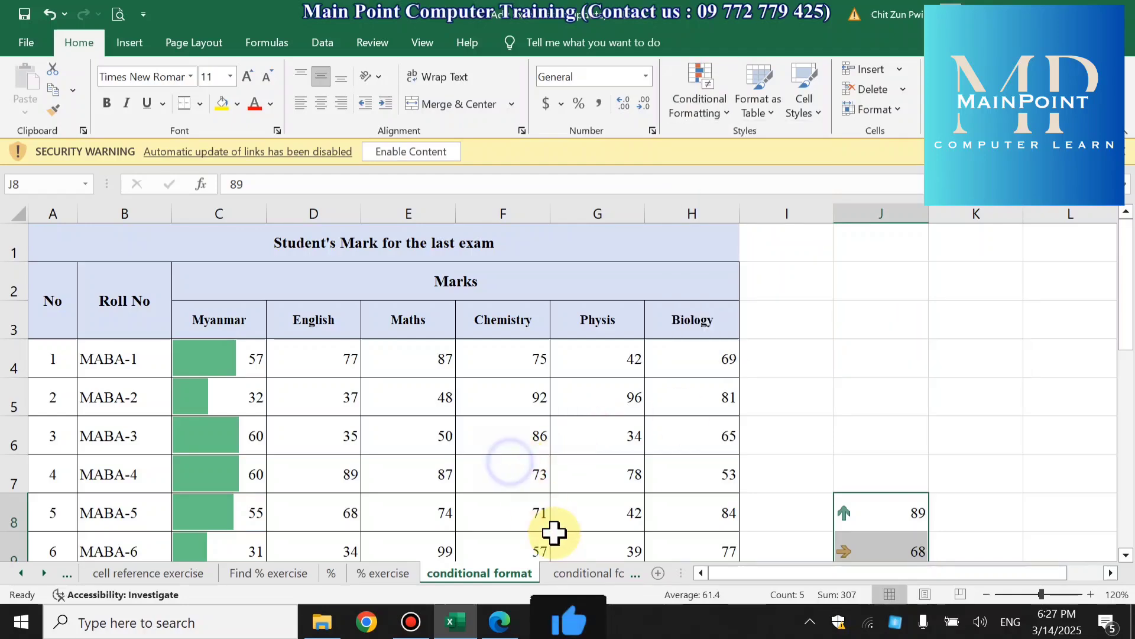
# - Switch to the "conditional formatting lesson" sheet and enlarge its view to 130%
pyautogui.click(592, 572)
pyautogui.scroll(-3, 550, 414)
pyautogui.scroll(3, 549, 414)
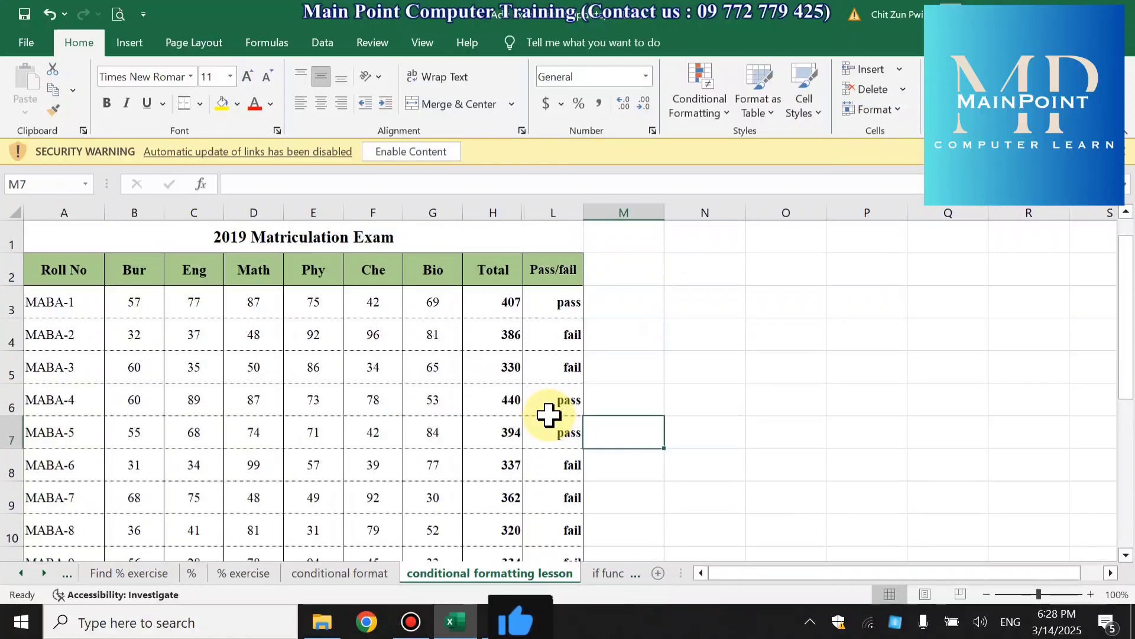
pyautogui.click(1091, 594)
pyautogui.click(1091, 594)
pyautogui.click(1091, 593)
pyautogui.scroll(1, 763, 444)
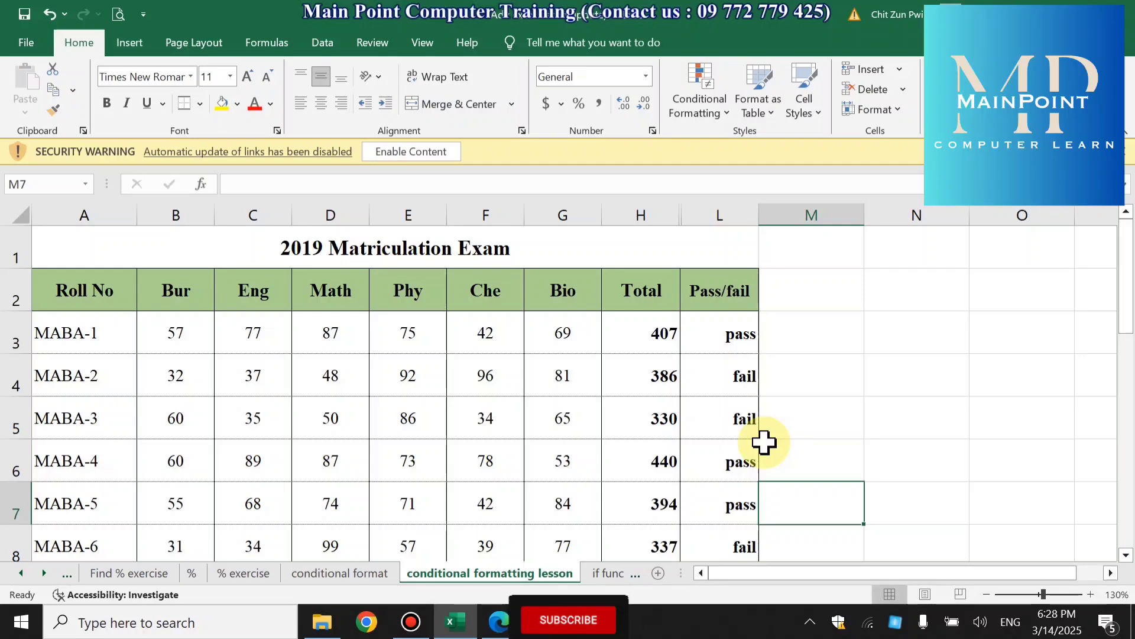
# - Highlight the Pass/fail cells in L3:L13 that contain the text "pass" with Yellow Fill with Dark Yellow Text
pyautogui.click(732, 337)
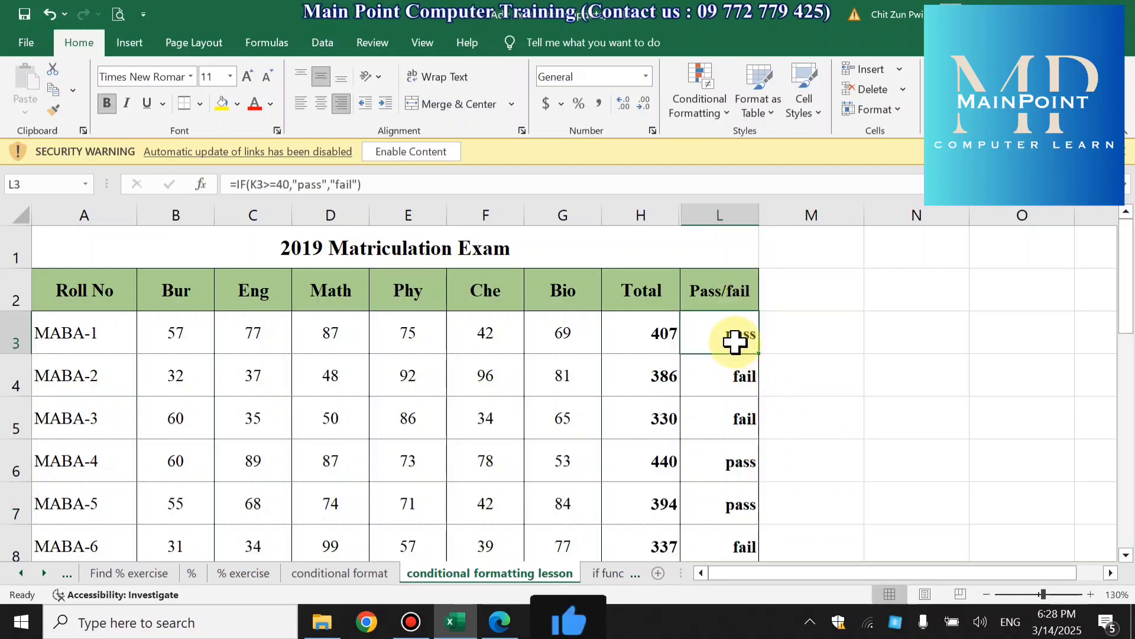
pyautogui.moveTo(733, 337); pyautogui.dragTo(729, 475)
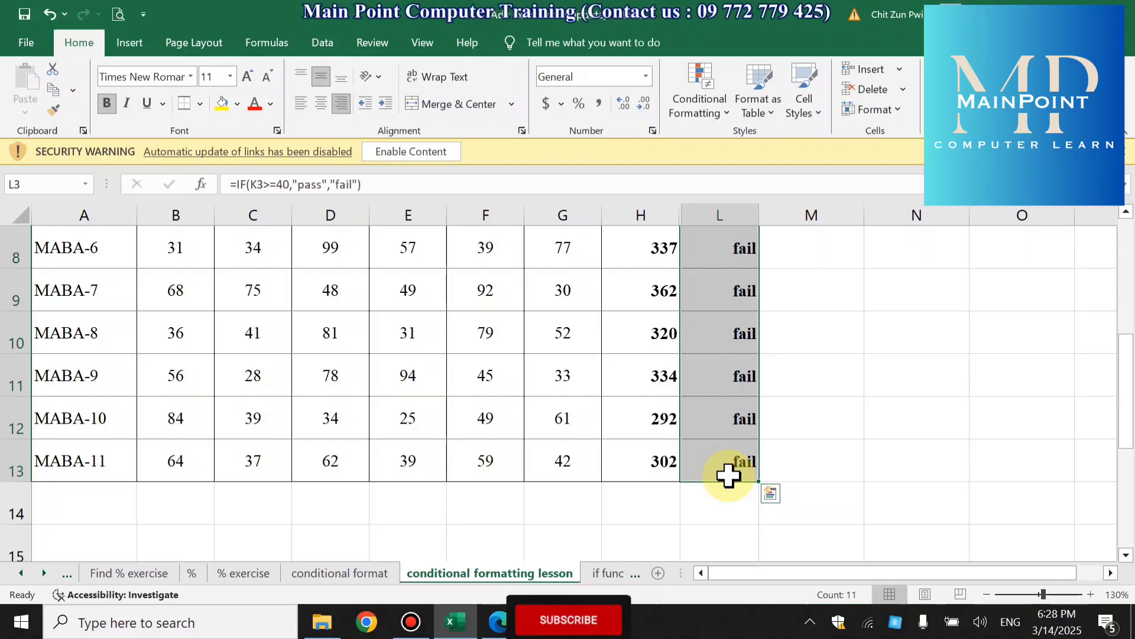
pyautogui.scroll(3, 778, 375)
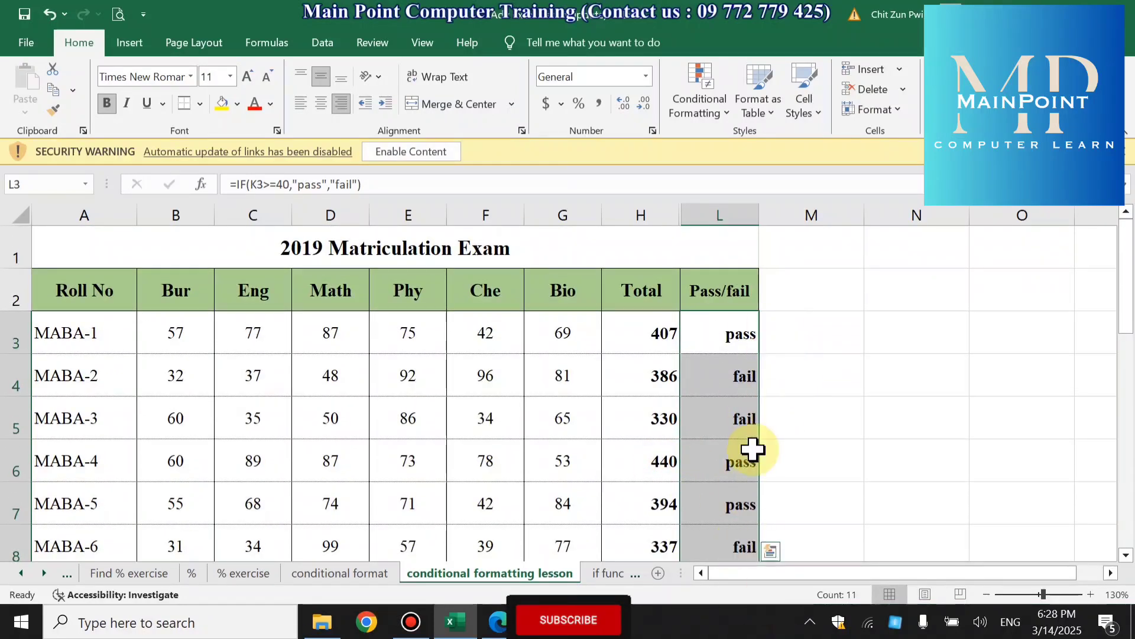
pyautogui.click(708, 109)
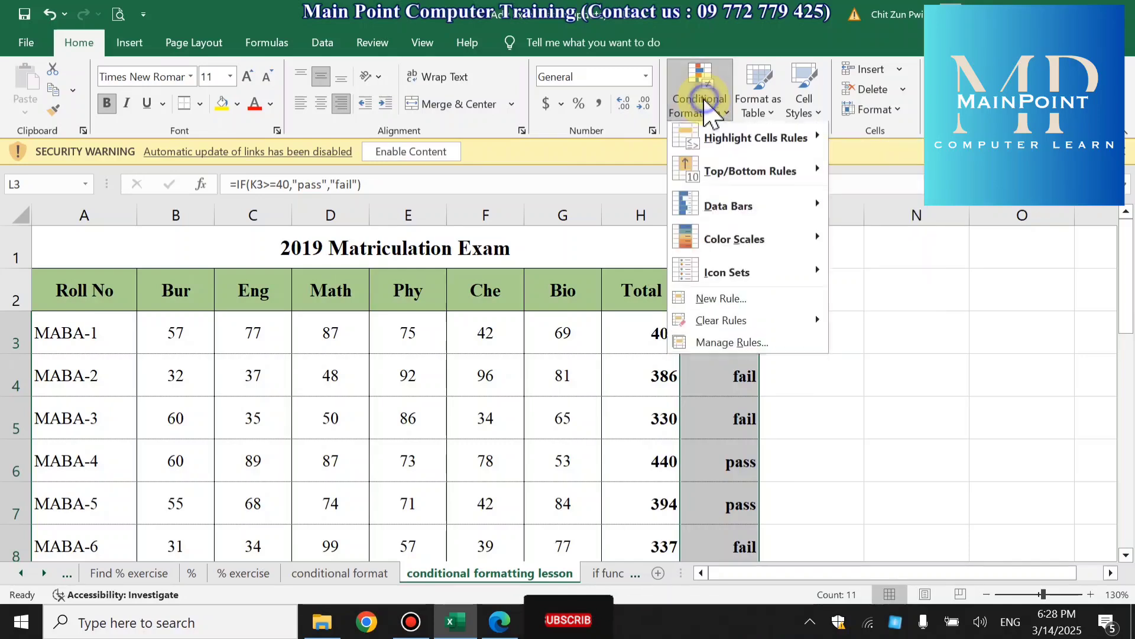
pyautogui.moveTo(713, 148)
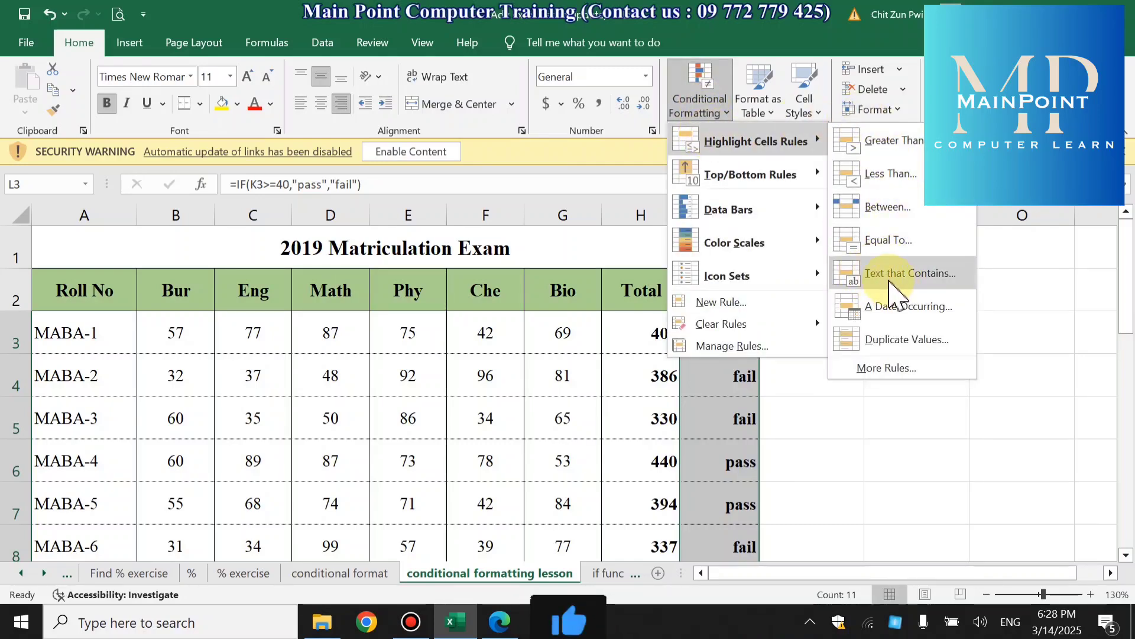
pyautogui.click(890, 277)
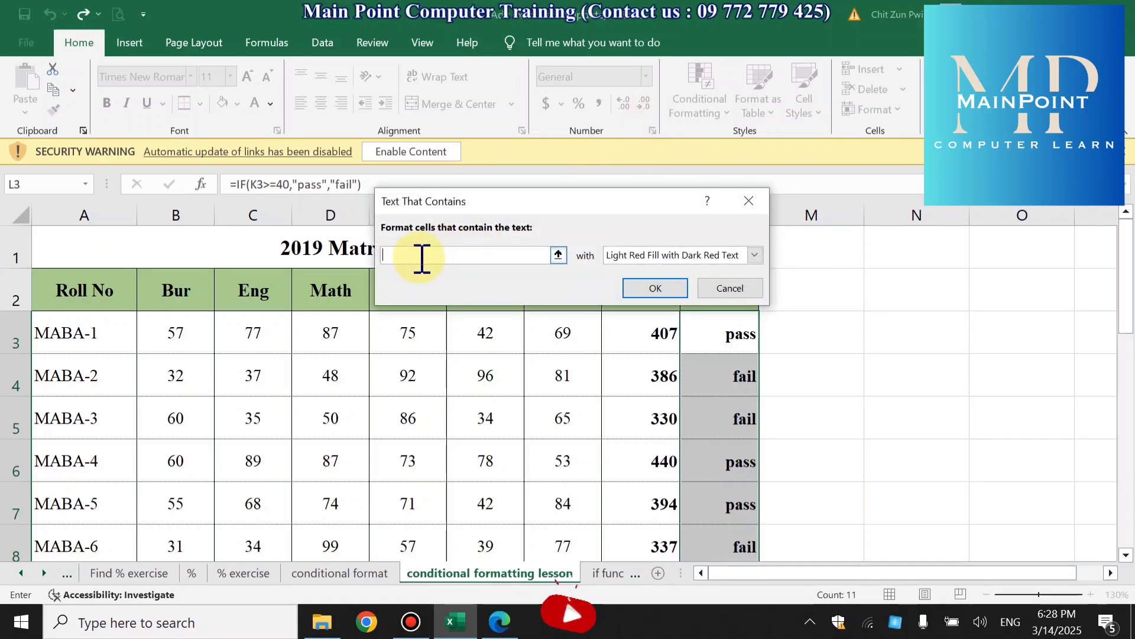
pyautogui.write('pass')
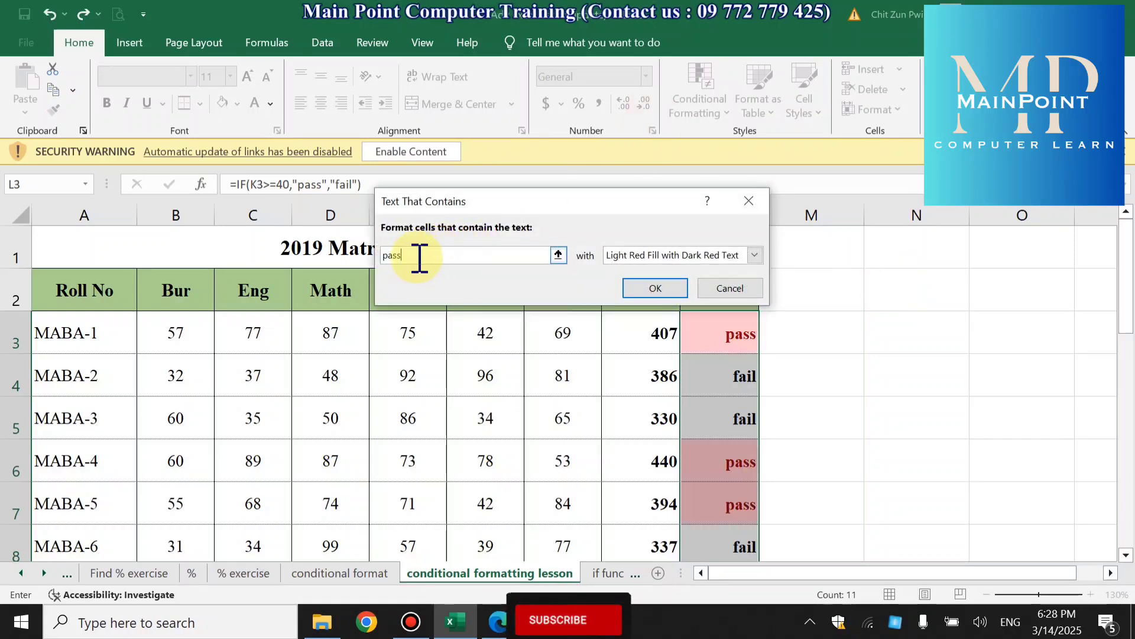
pyautogui.click(625, 255)
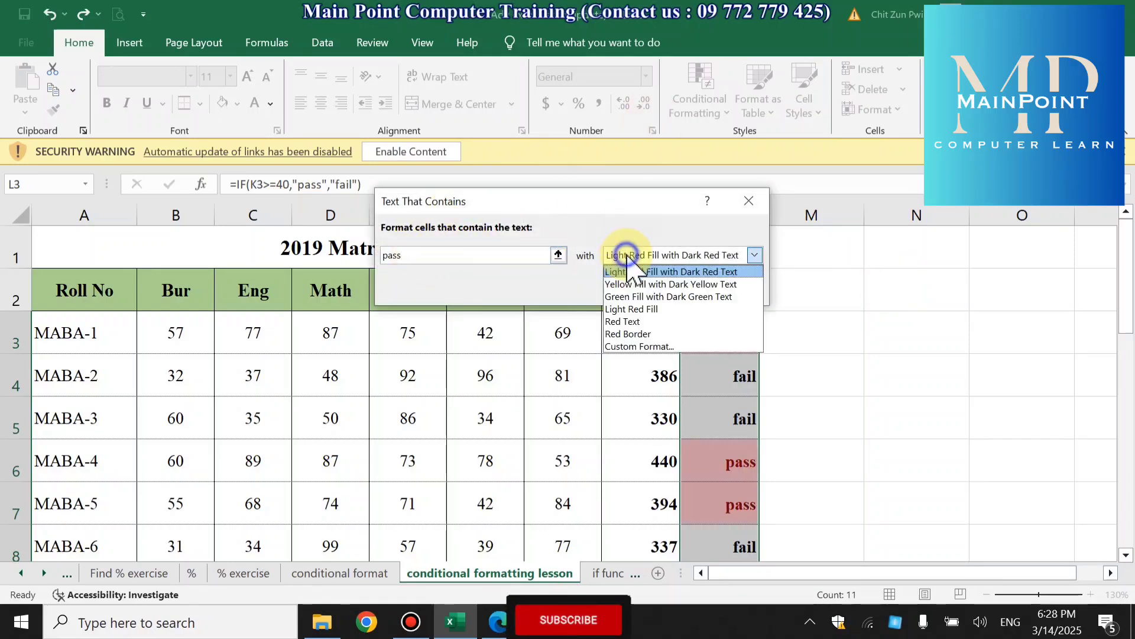
pyautogui.click(633, 285)
pyautogui.click(663, 295)
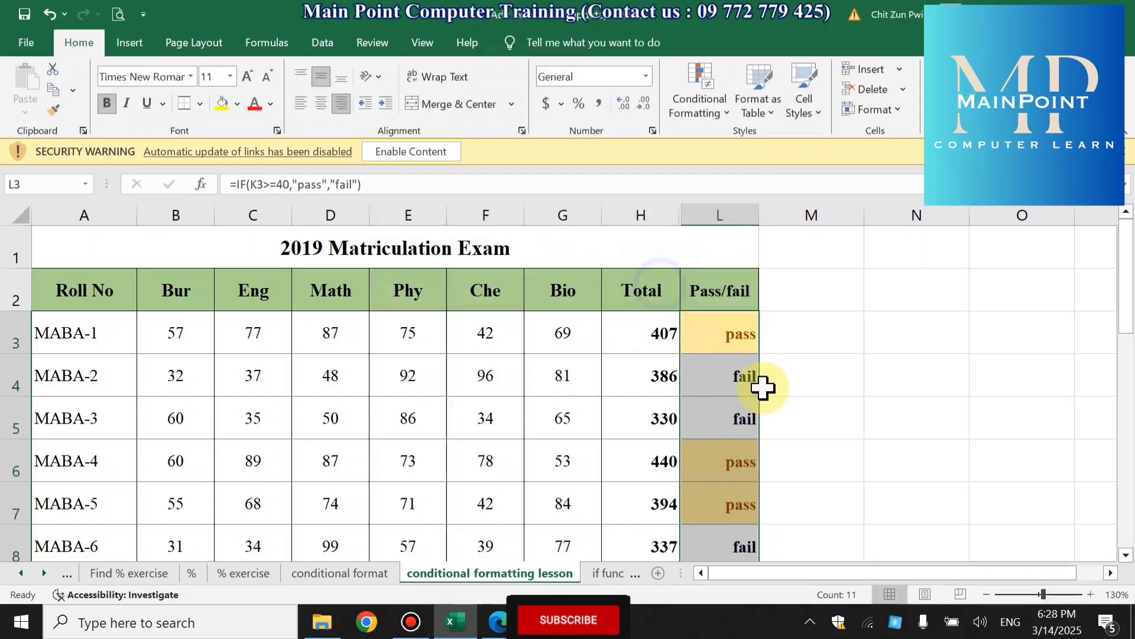
pyautogui.click(838, 444)
pyautogui.click(747, 448)
pyautogui.click(743, 495)
pyautogui.scroll(-4, 826, 494)
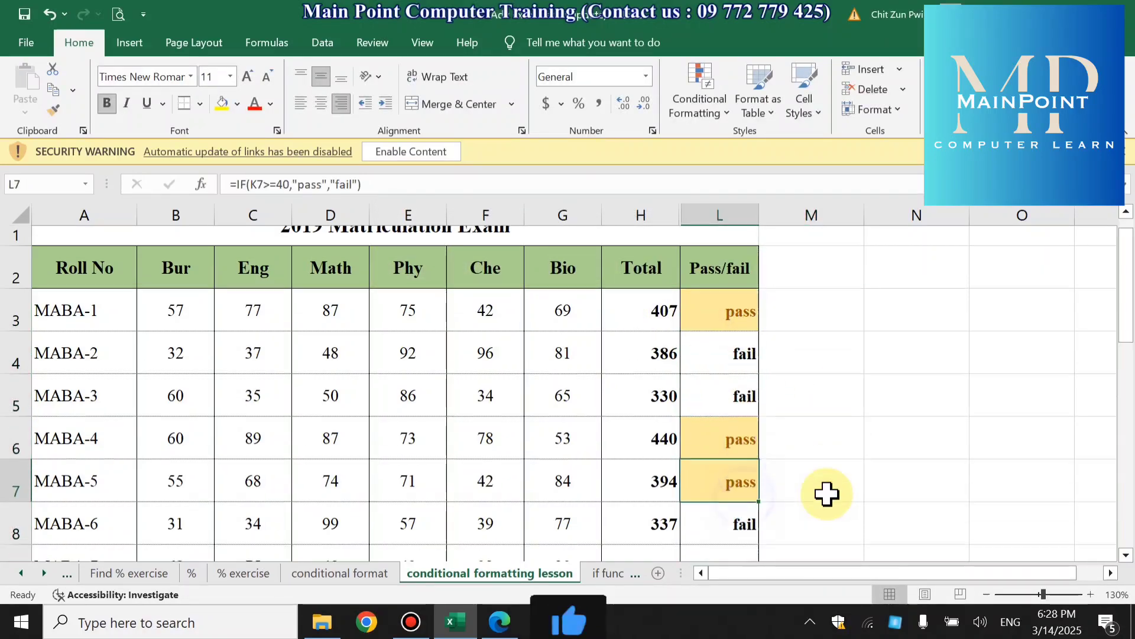
pyautogui.scroll(4, 826, 485)
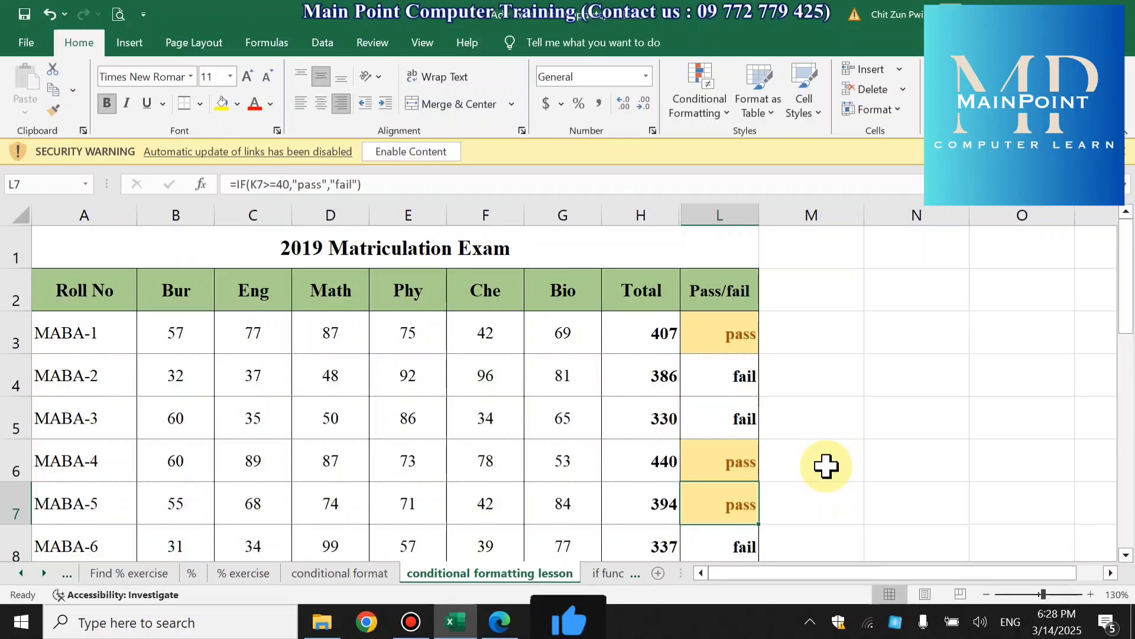
# - Enter the words apple, juice and water in cells N3, N4 and N5
pyautogui.click(904, 335)
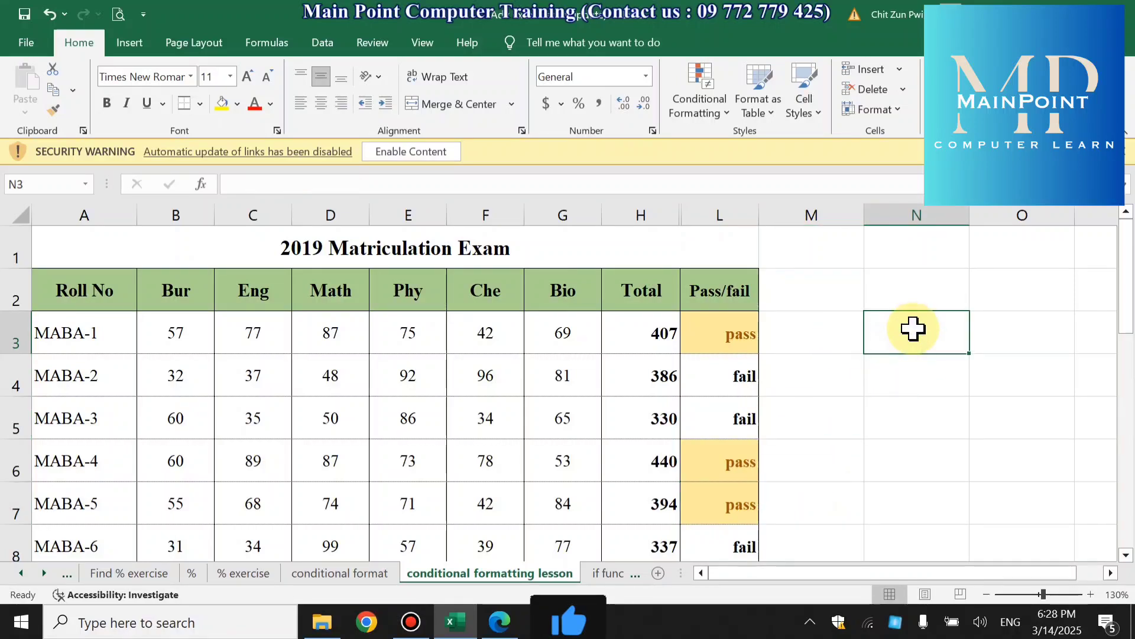
pyautogui.write('apple')
pyautogui.press('Return')
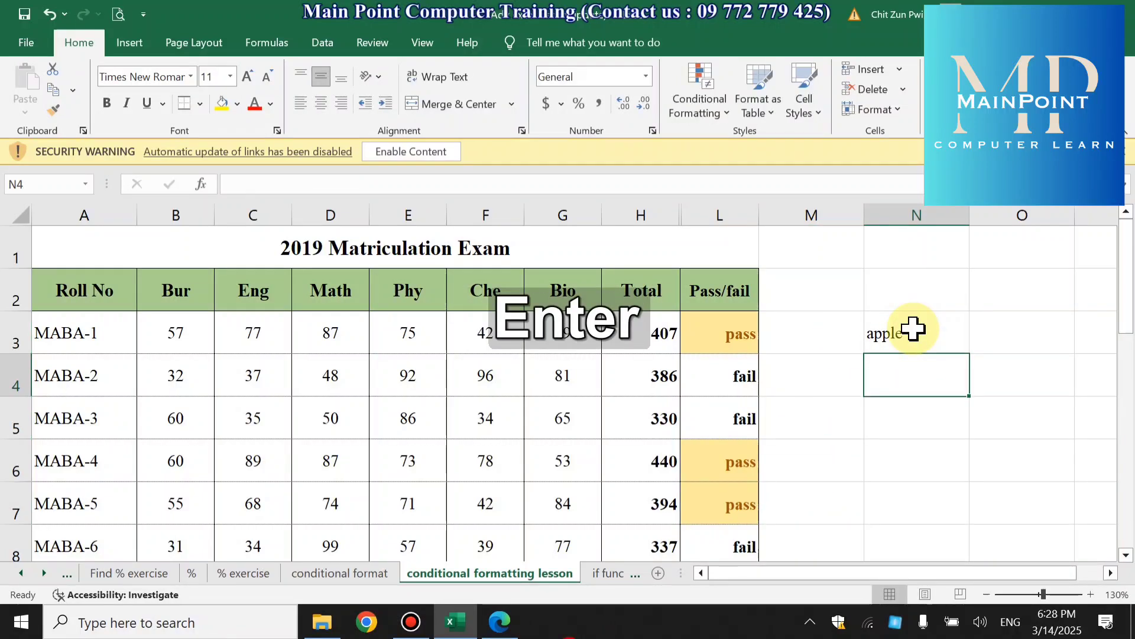
pyautogui.write('juice')
pyautogui.press('Return')
pyautogui.write('wa')
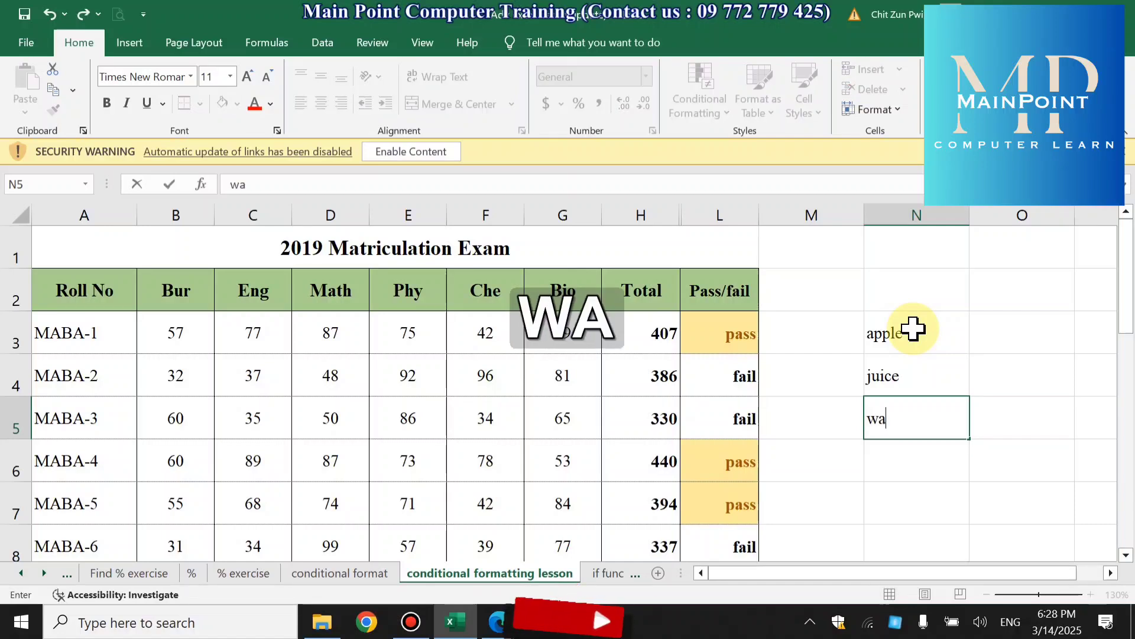
pyautogui.write('ter')
pyautogui.press('Return')
# - Enter apple in both N6 and N7 below the existing word list
pyautogui.write('u')
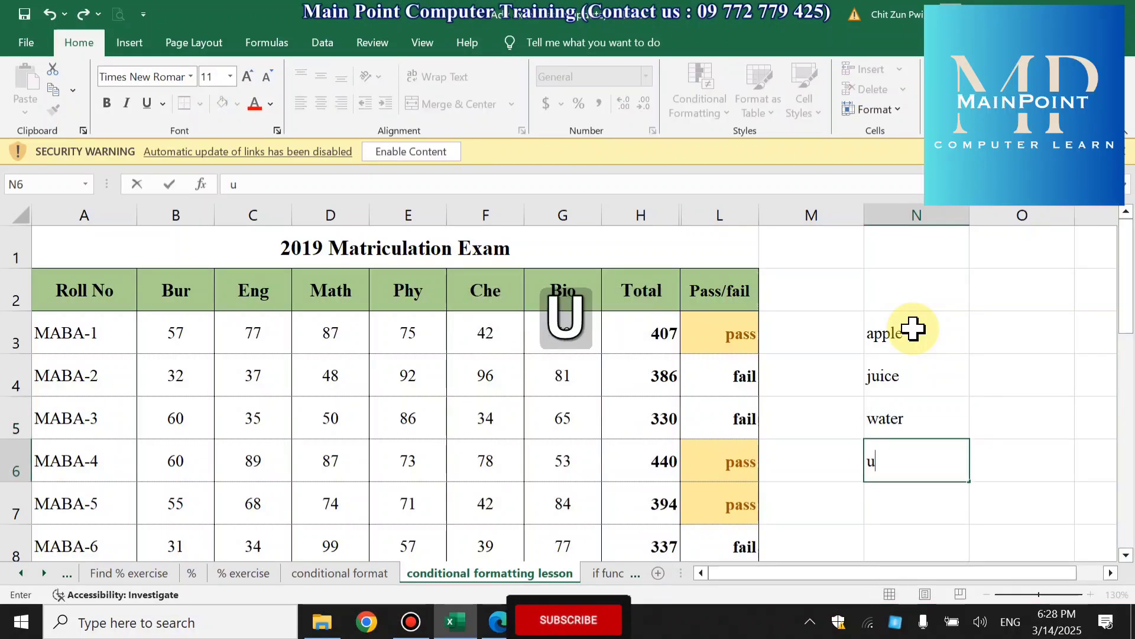
pyautogui.press('BackSpace')
pyautogui.write('apple')
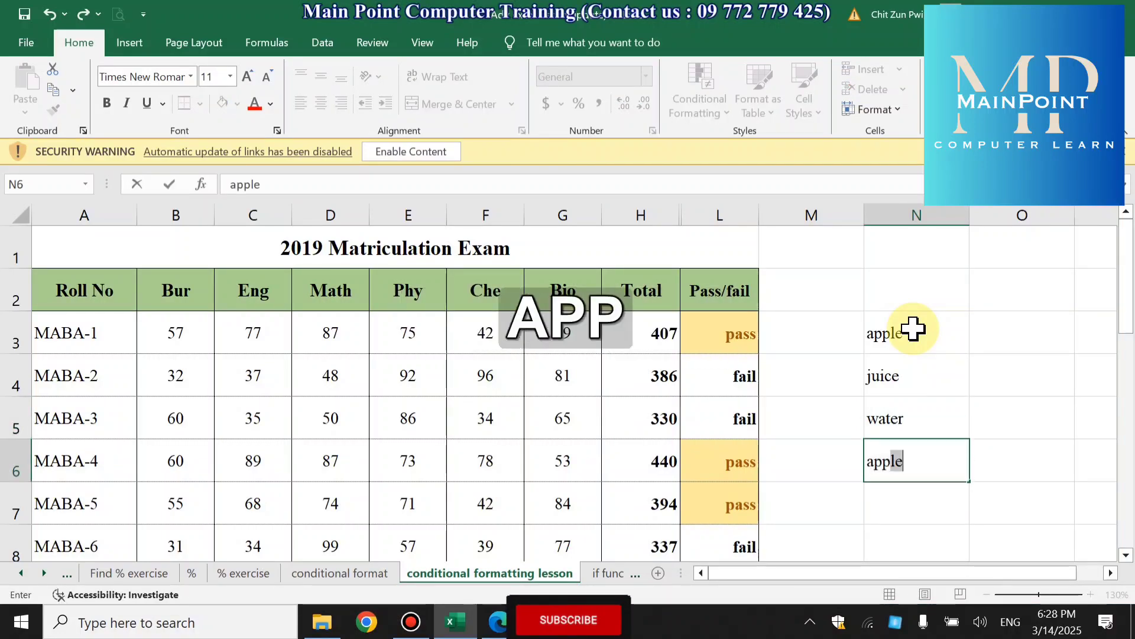
pyautogui.press('Return')
pyautogui.write('ap')
pyautogui.press('Return')
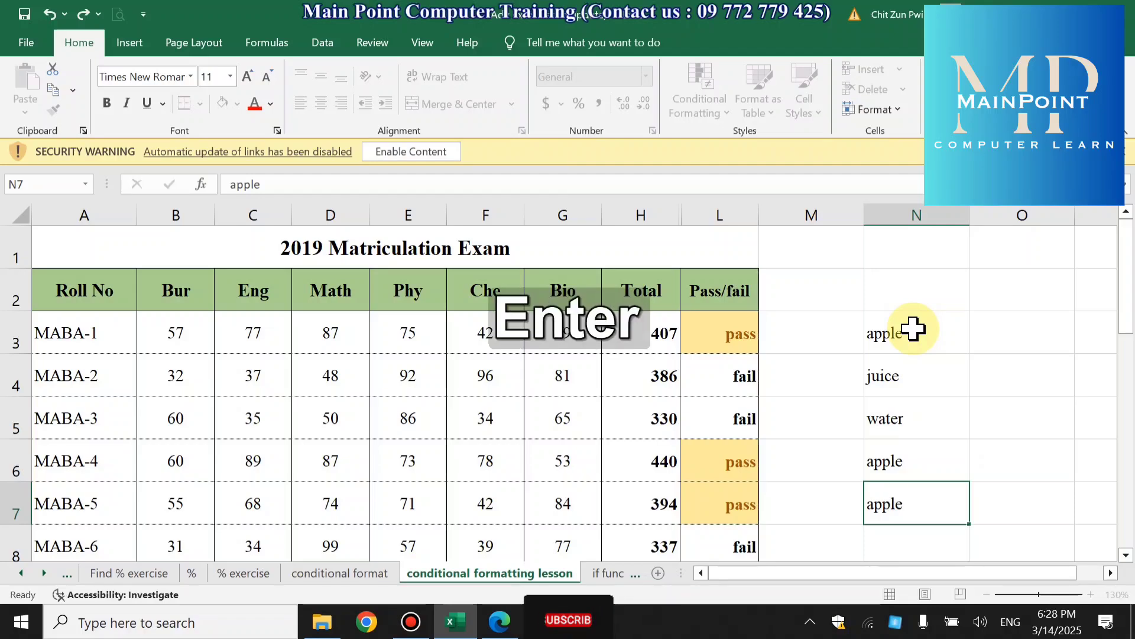
# - Continue the word list with juice in N8:N10 and water in N11
pyautogui.write('juice')
pyautogui.press('Return')
pyautogui.write('juice')
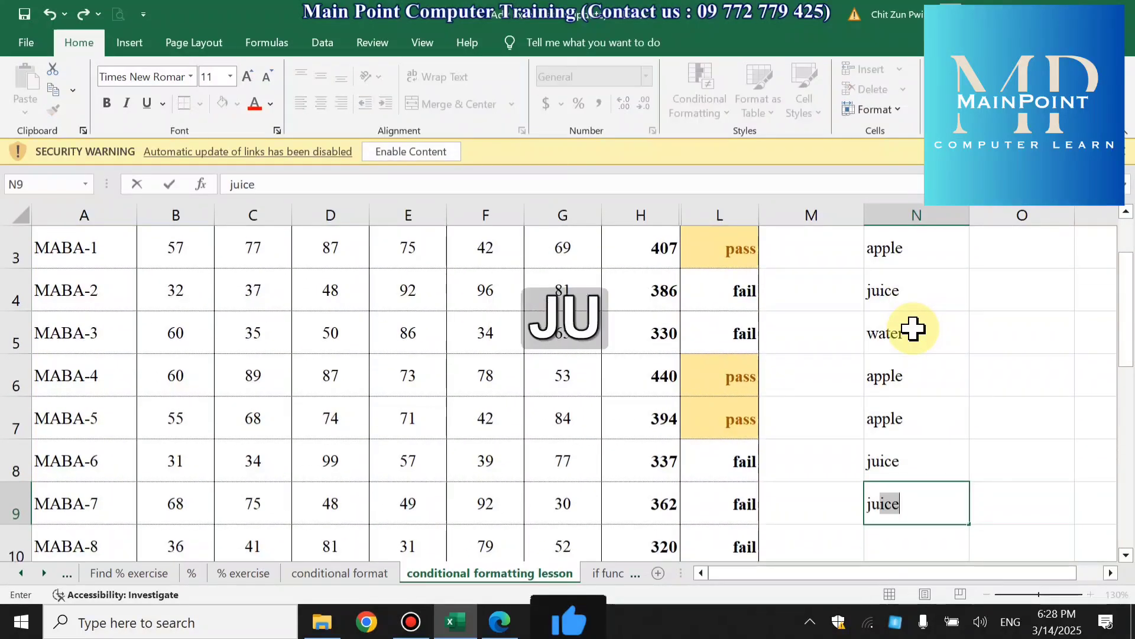
pyautogui.press('Return')
pyautogui.write('juice')
pyautogui.press('Return')
pyautogui.write('water')
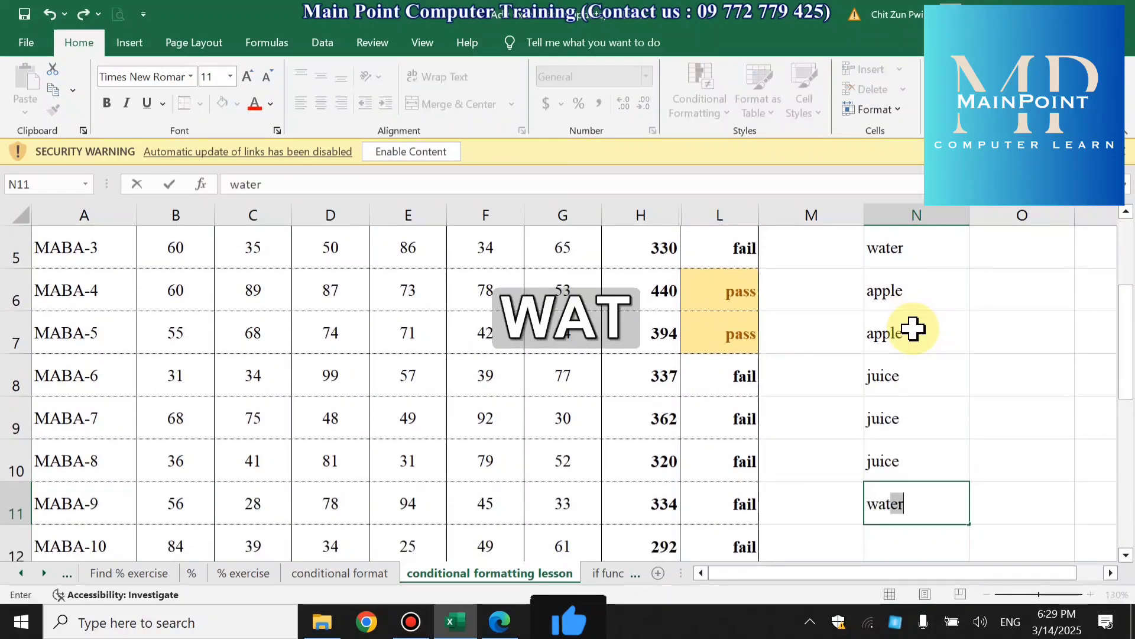
pyautogui.press('Return')
# - Highlight the cells in N3:N11 that contain the text "juice" with Light Red Fill with Dark Red Text
pyautogui.scroll(1, 914, 329)
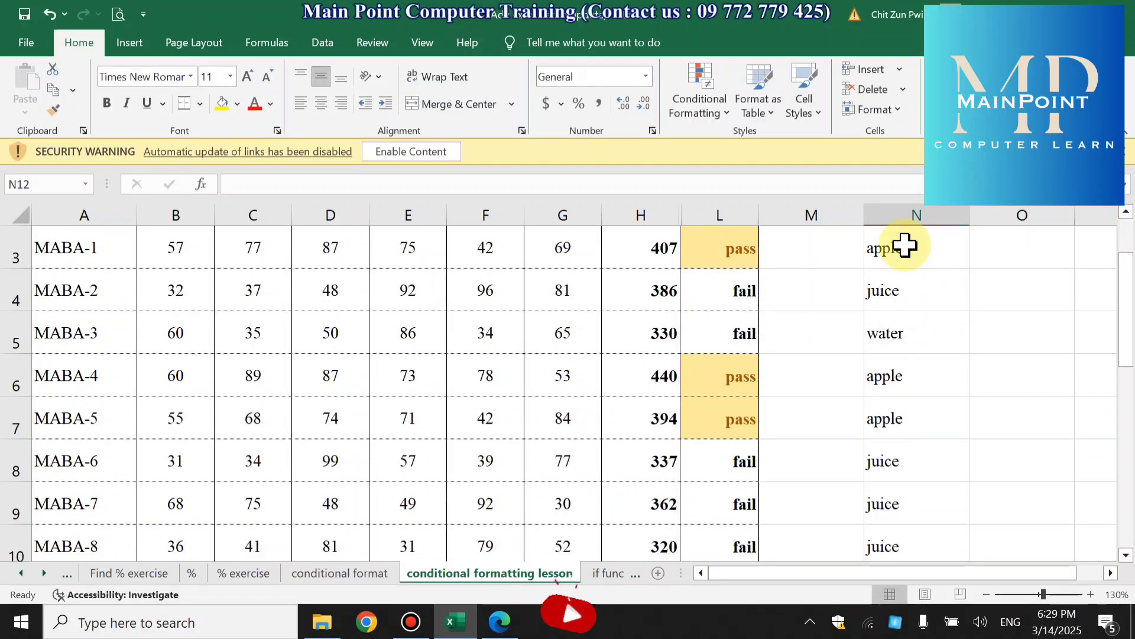
pyautogui.moveTo(904, 245); pyautogui.dragTo(892, 474)
pyautogui.scroll(2, 896, 479)
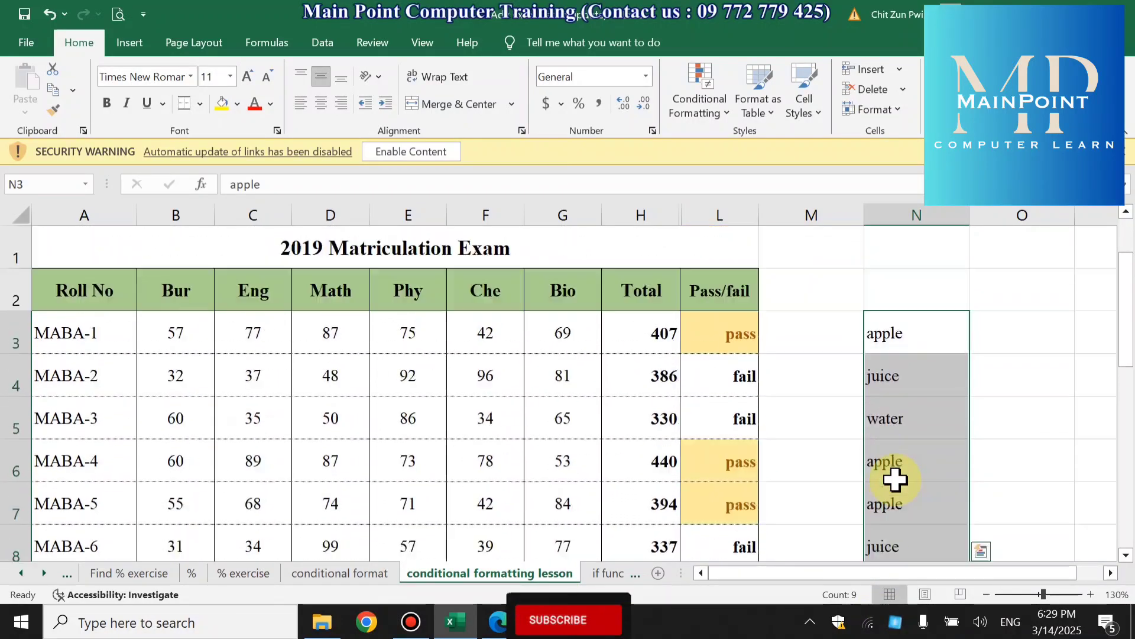
pyautogui.click(719, 109)
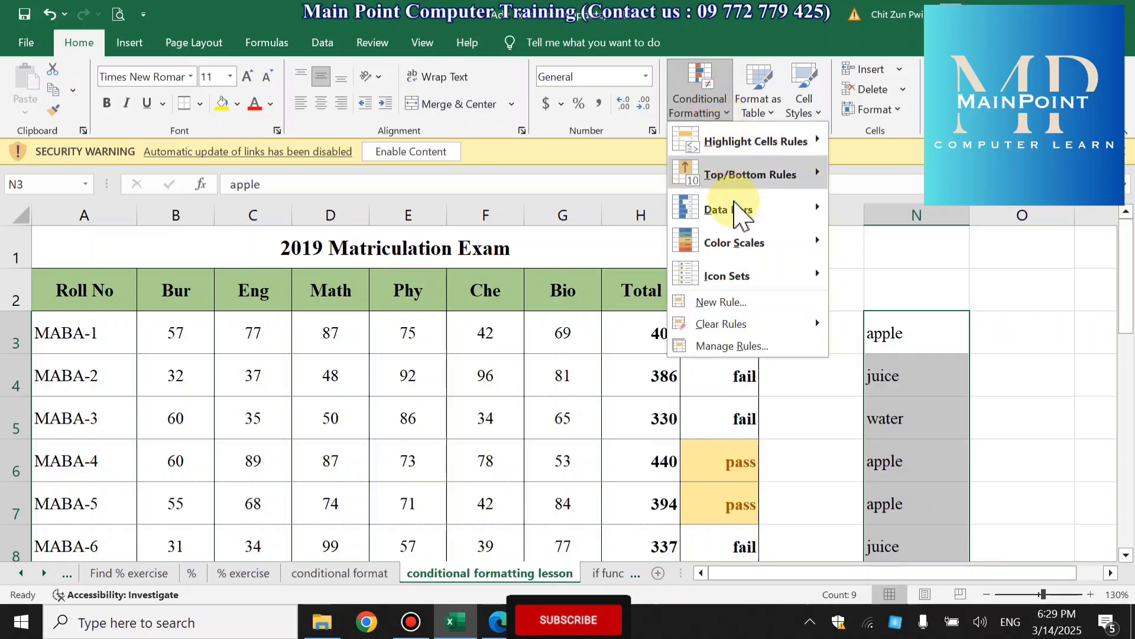
pyautogui.moveTo(739, 142)
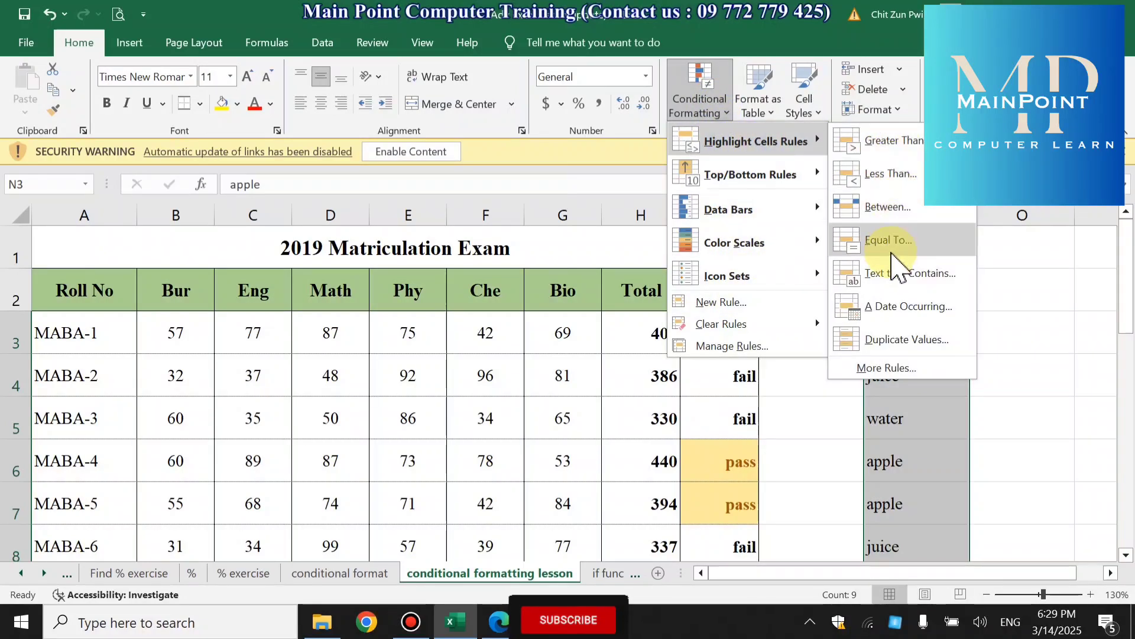
pyautogui.click(893, 274)
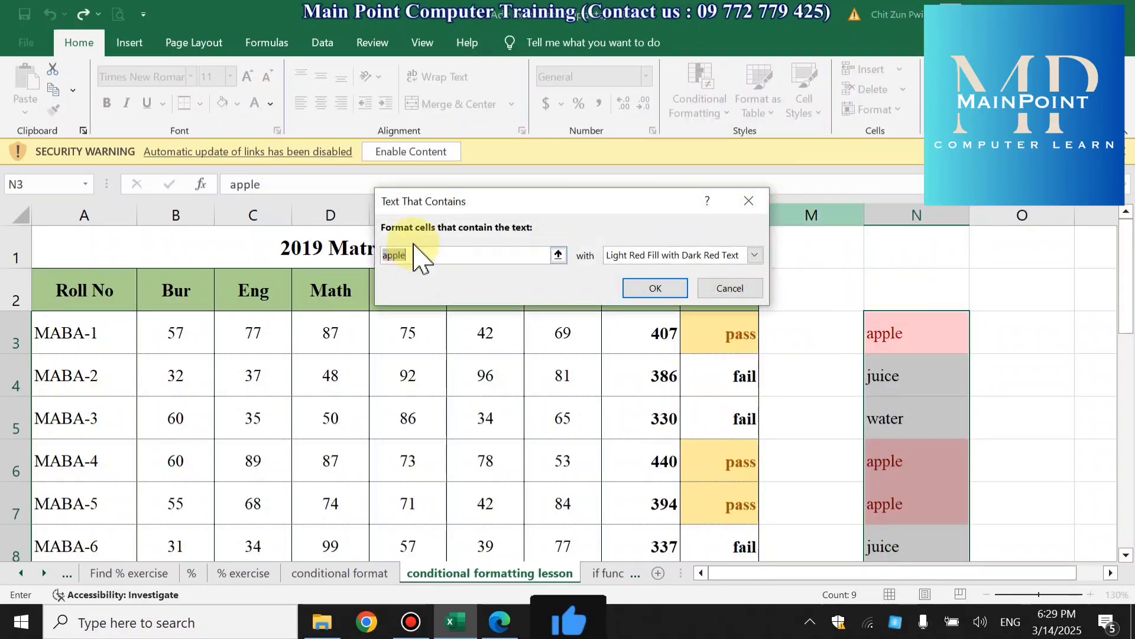
pyautogui.write('juice')
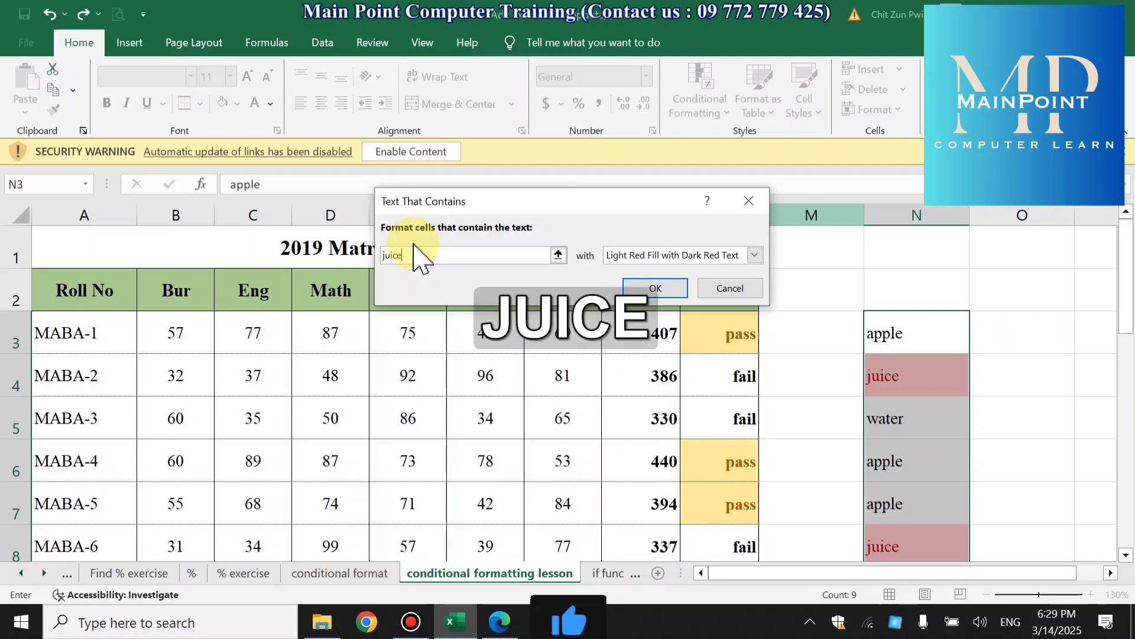
pyautogui.press('Return')
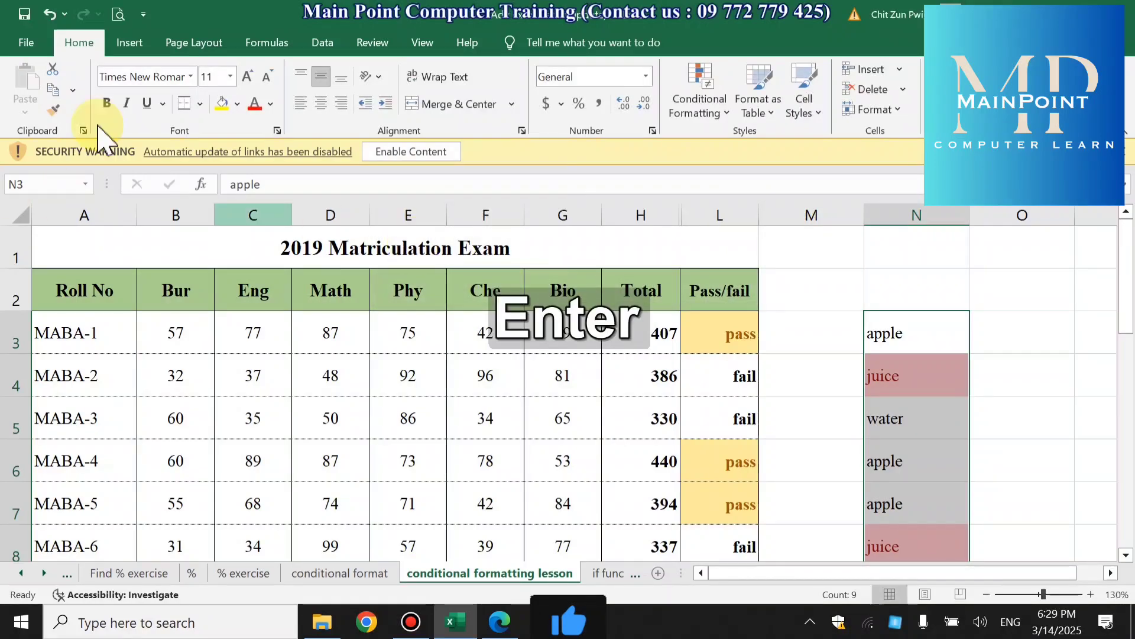
pyautogui.scroll(-3, 1042, 466)
pyautogui.scroll(2, 1044, 454)
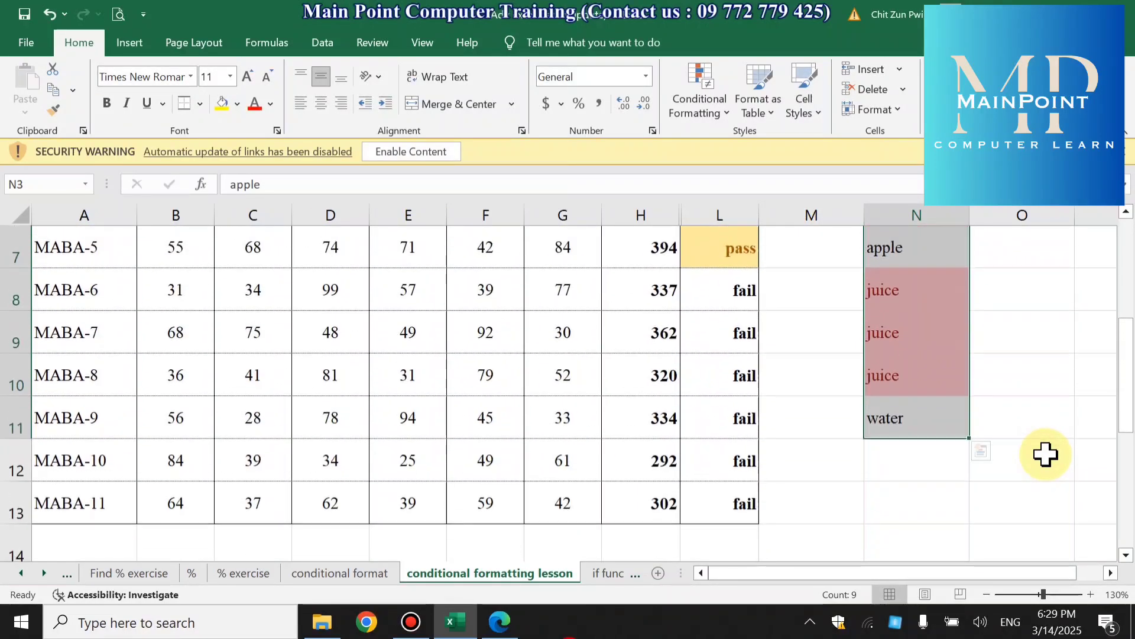
pyautogui.scroll(1, 1046, 454)
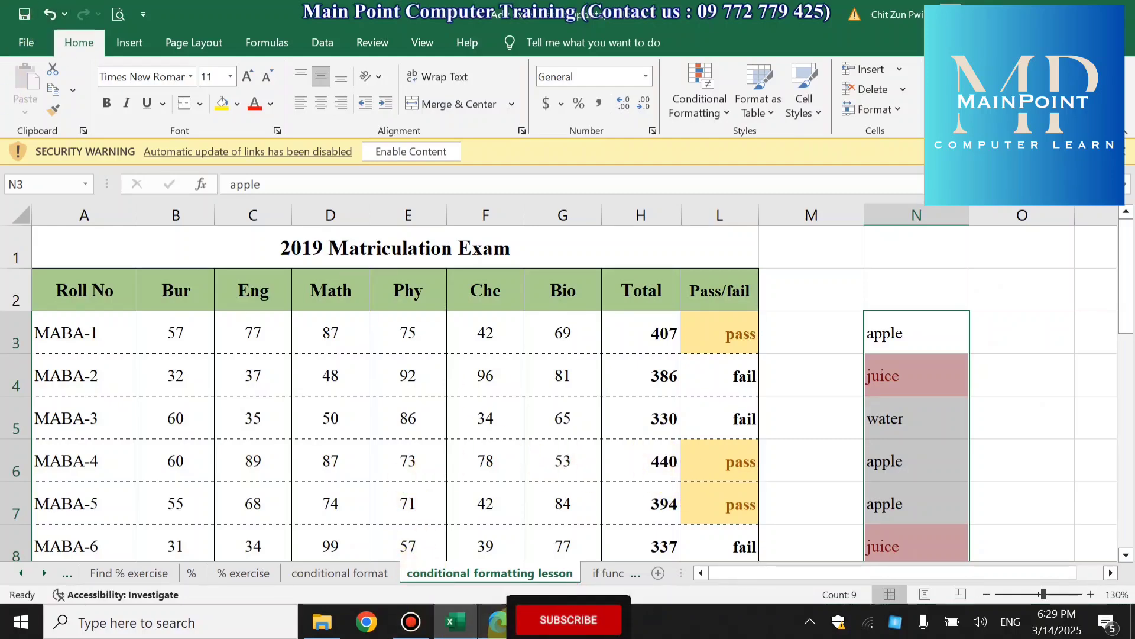
# - Switch to the Advanced Excel PDF in Edge and underline the Highlight Cells Rules and Data Bars descriptions in the page 13 Summary in red
pyautogui.click(499, 621)
pyautogui.scroll(5, 419, 437)
pyautogui.scroll(-4, 418, 437)
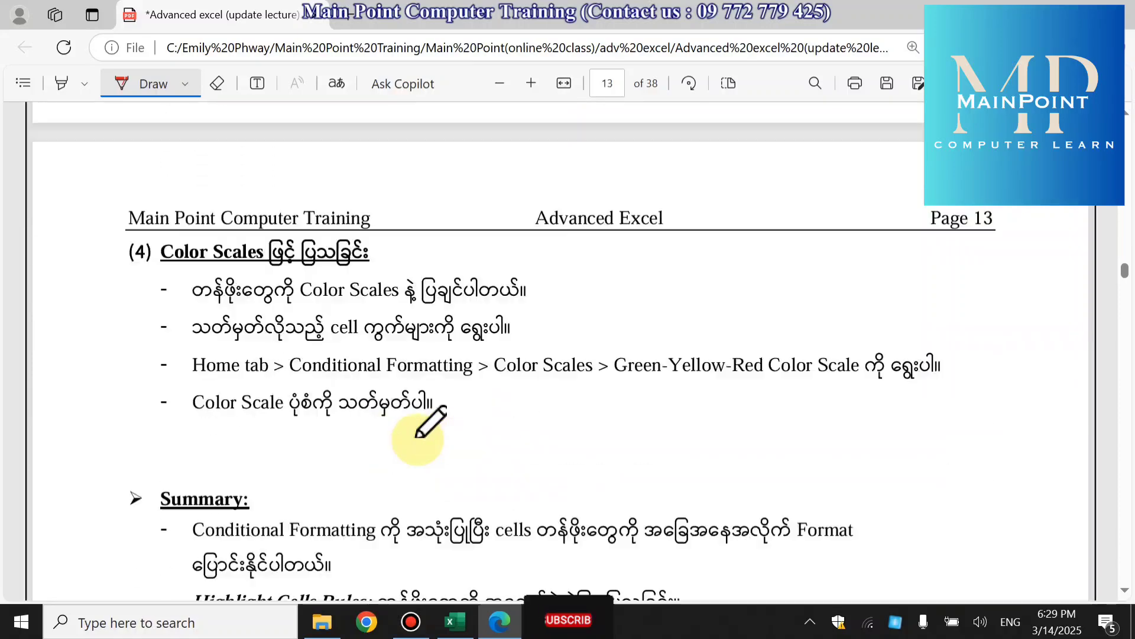
pyautogui.scroll(-3, 418, 436)
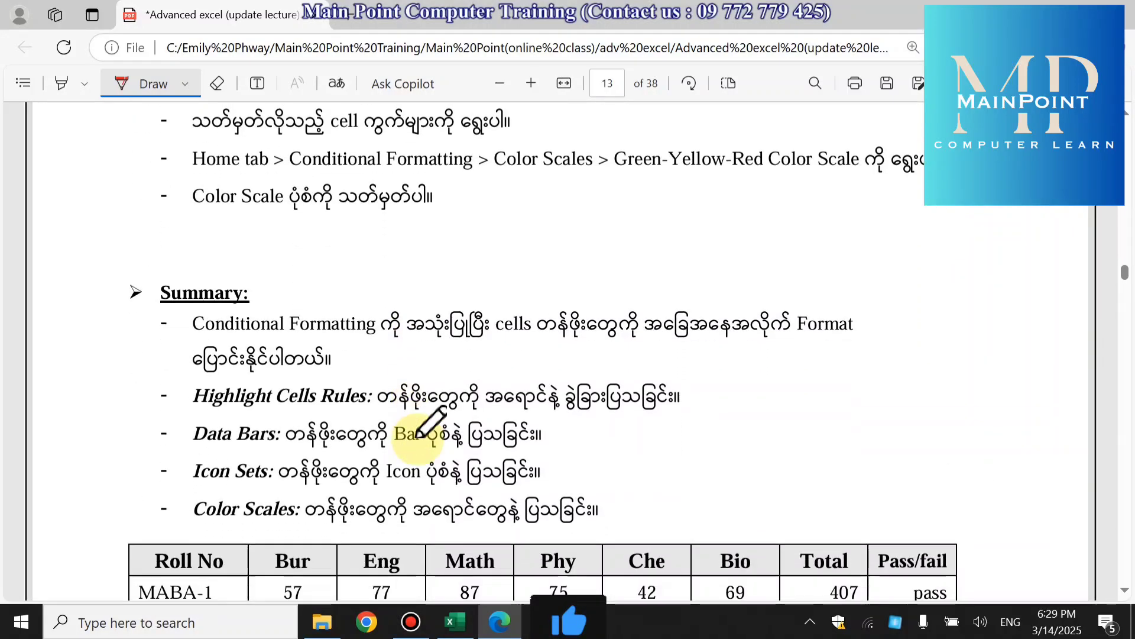
pyautogui.scroll(-1, 426, 422)
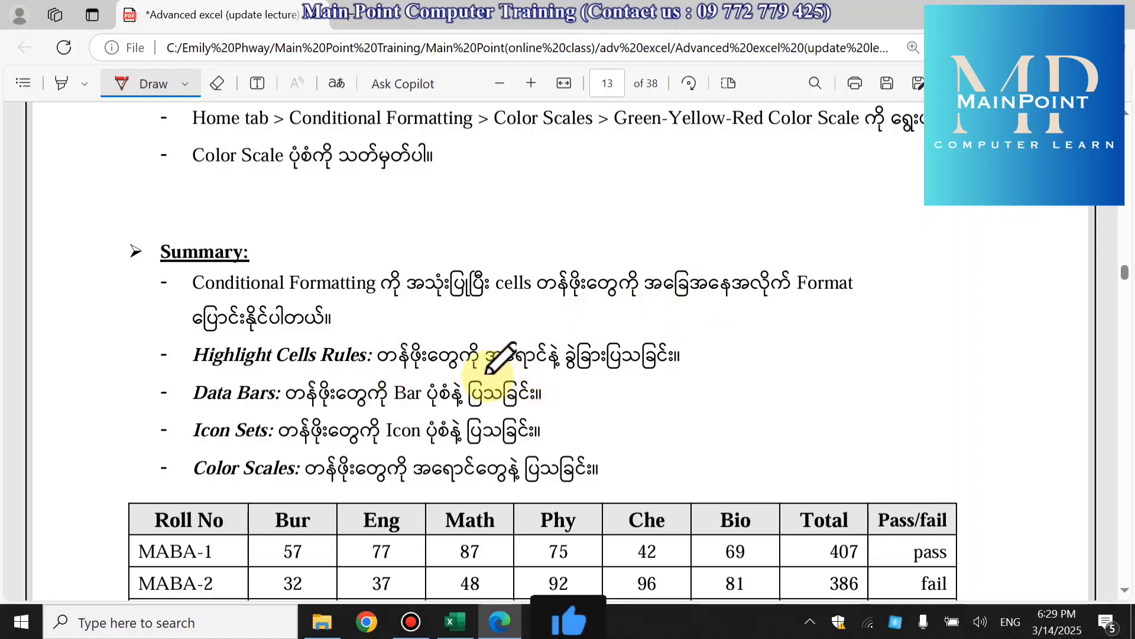
pyautogui.moveTo(485, 374); pyautogui.dragTo(618, 363)
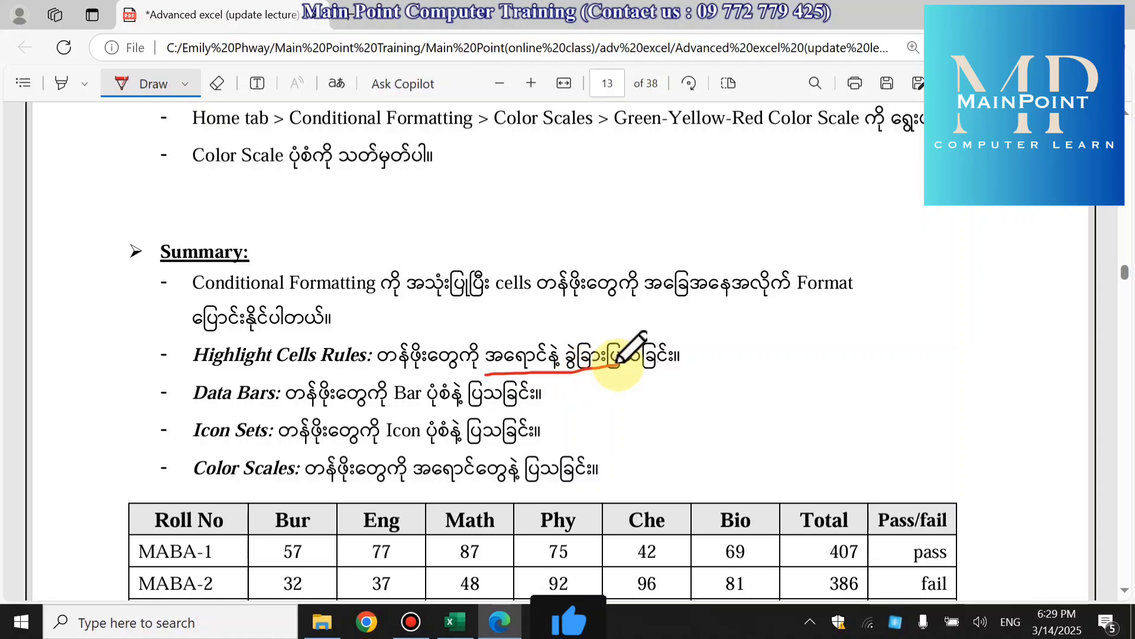
pyautogui.scroll(-2, 681, 444)
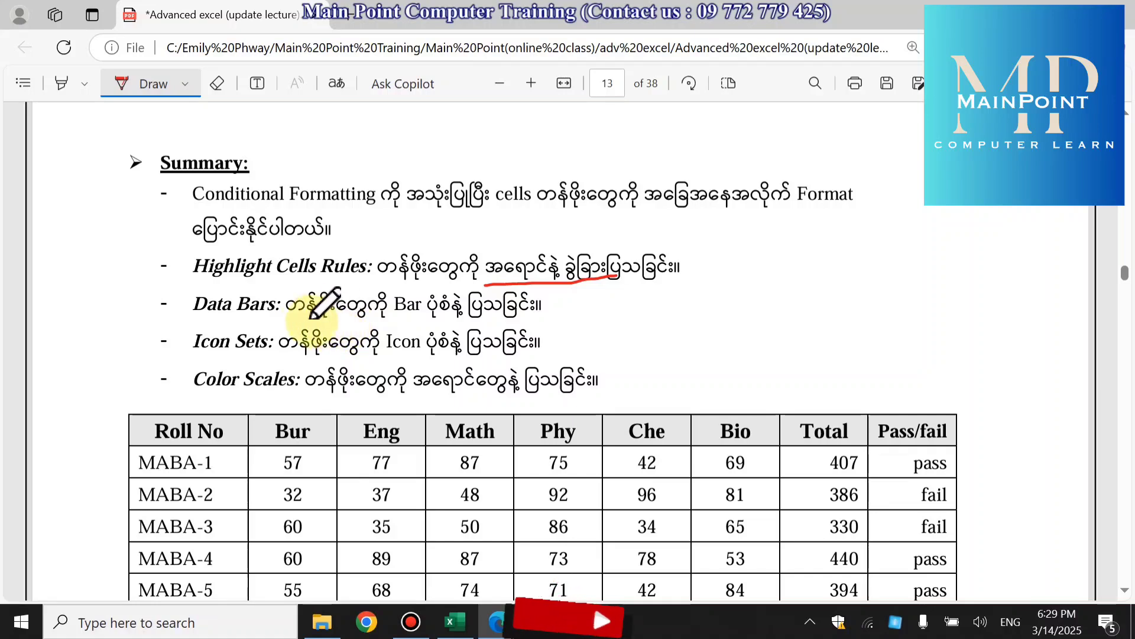
pyautogui.moveTo(302, 319); pyautogui.dragTo(512, 318)
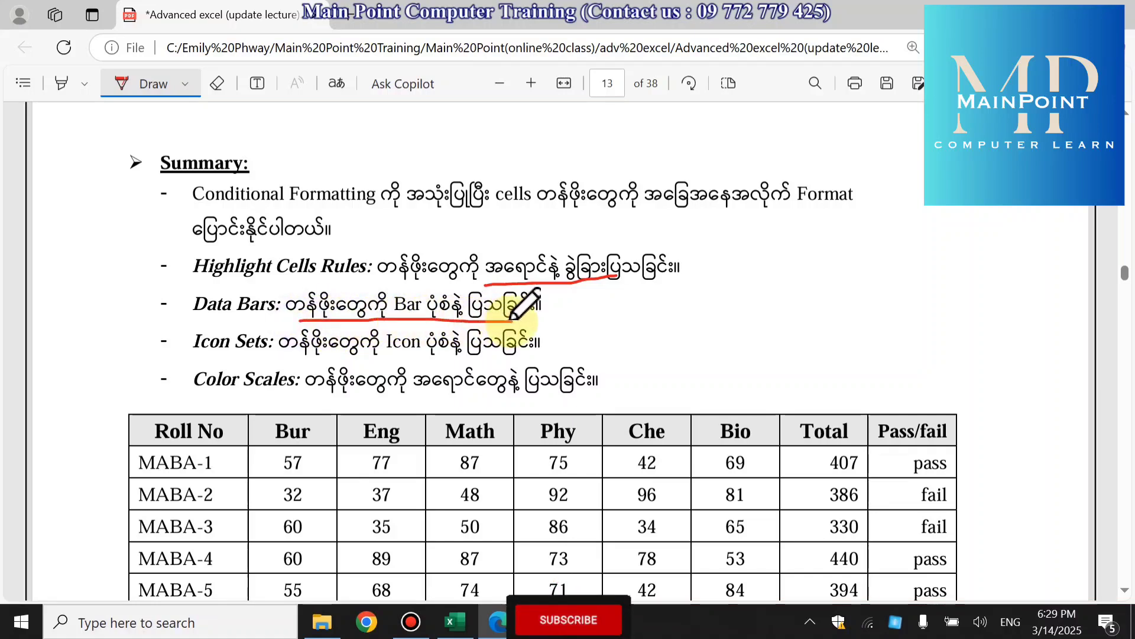
# - Underline the Icon Sets and Color Scales descriptions in red and draw a curved line linking the four Summary items
pyautogui.scroll(-2, 512, 317)
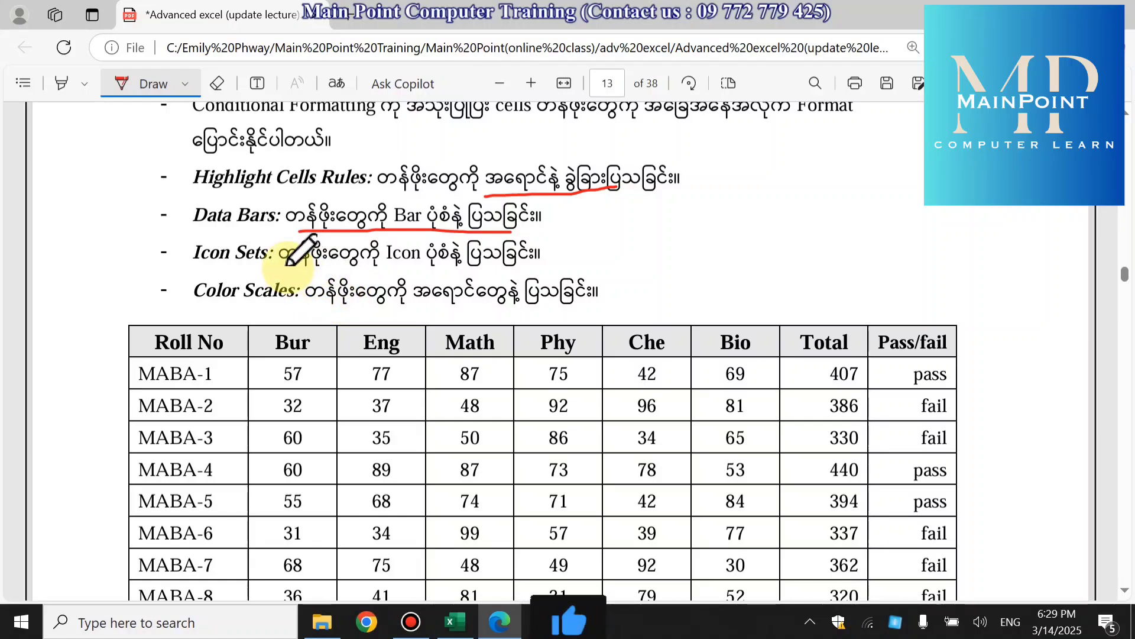
pyautogui.moveTo(286, 265); pyautogui.dragTo(478, 269)
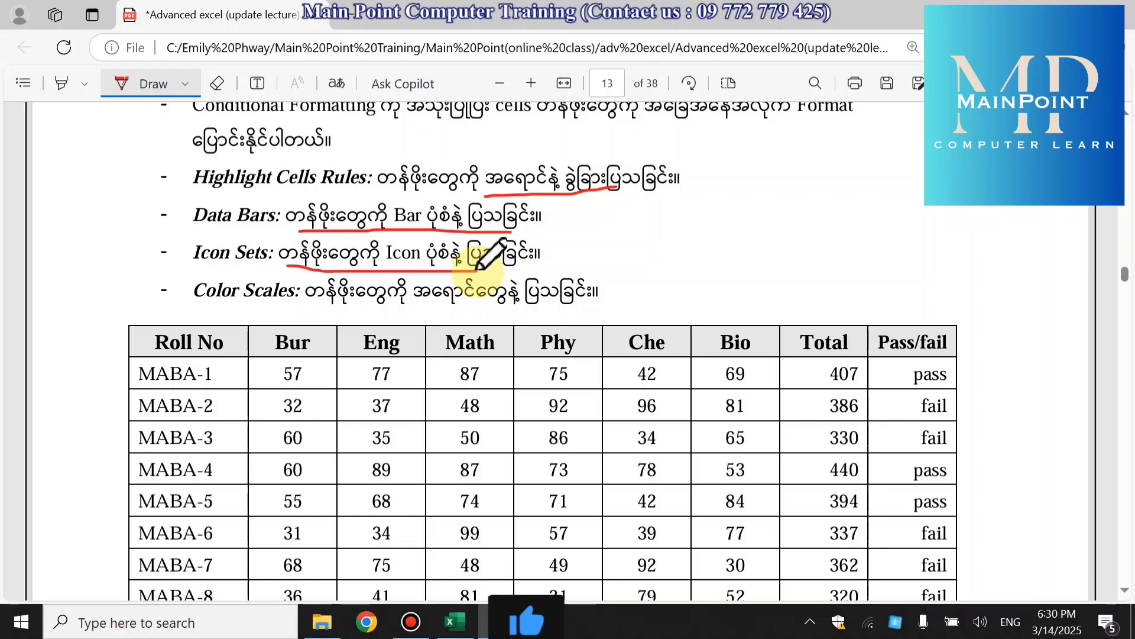
pyautogui.moveTo(326, 305); pyautogui.dragTo(523, 306)
pyautogui.moveTo(192, 170)
pyautogui.mouseDown()
pyautogui.moveTo(170, 201)
pyautogui.moveTo(176, 260)
pyautogui.moveTo(197, 298)
pyautogui.mouseUp()
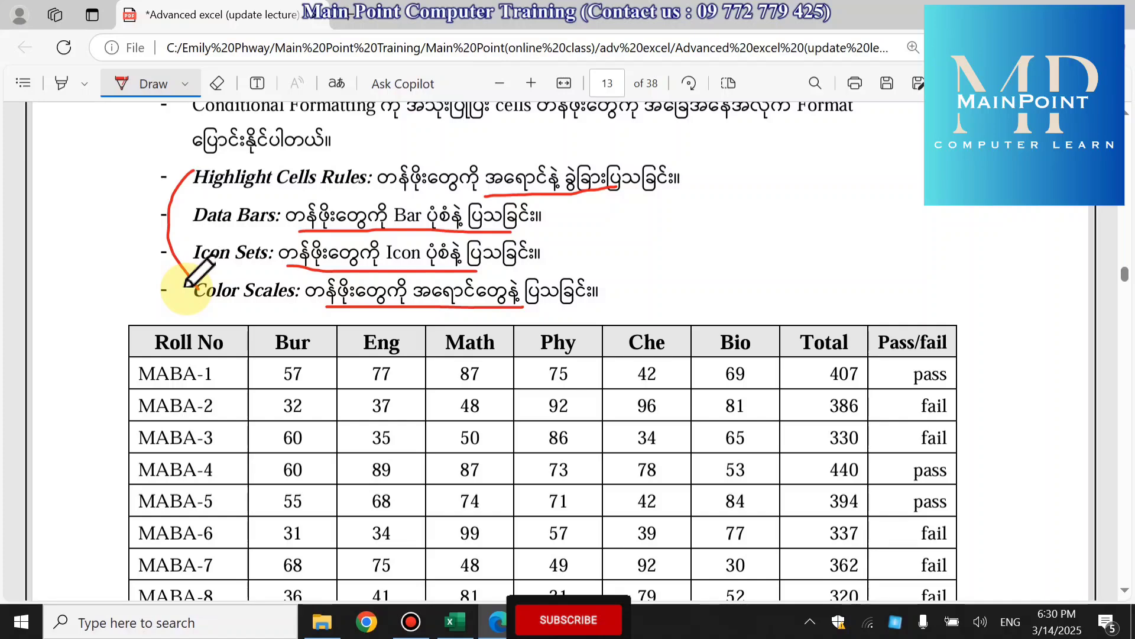
# - Review the conditional formatting examples on pages 12 and 13, plus the exercise marks table and its colour legend
pyautogui.scroll(6, 609, 385)
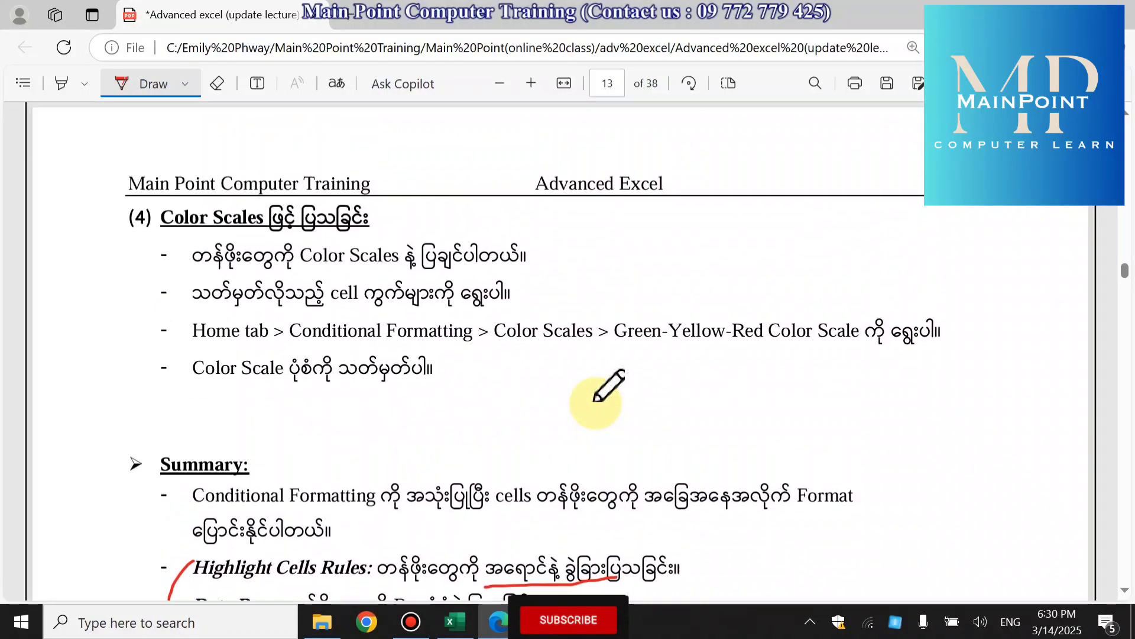
pyautogui.scroll(12, 609, 385)
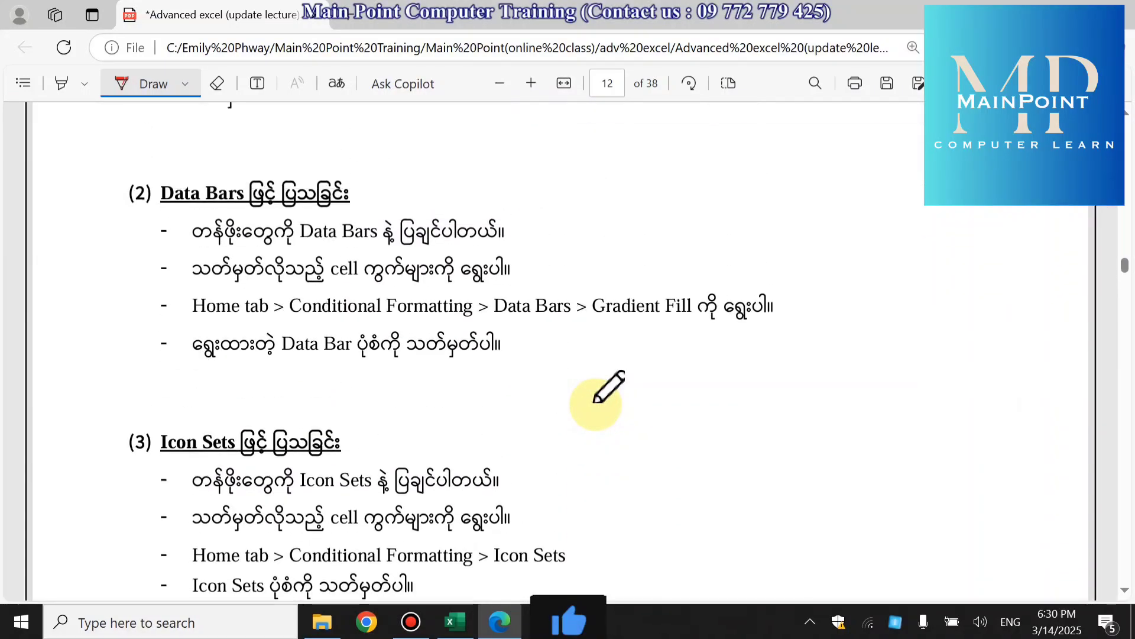
pyautogui.scroll(6, 608, 385)
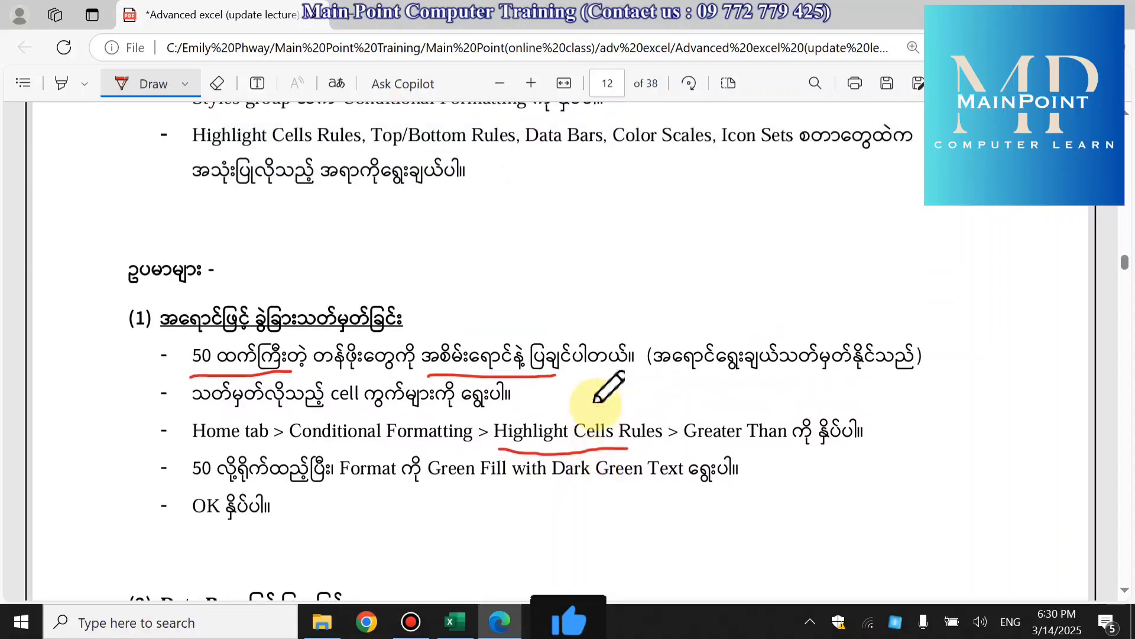
pyautogui.scroll(-14, 611, 384)
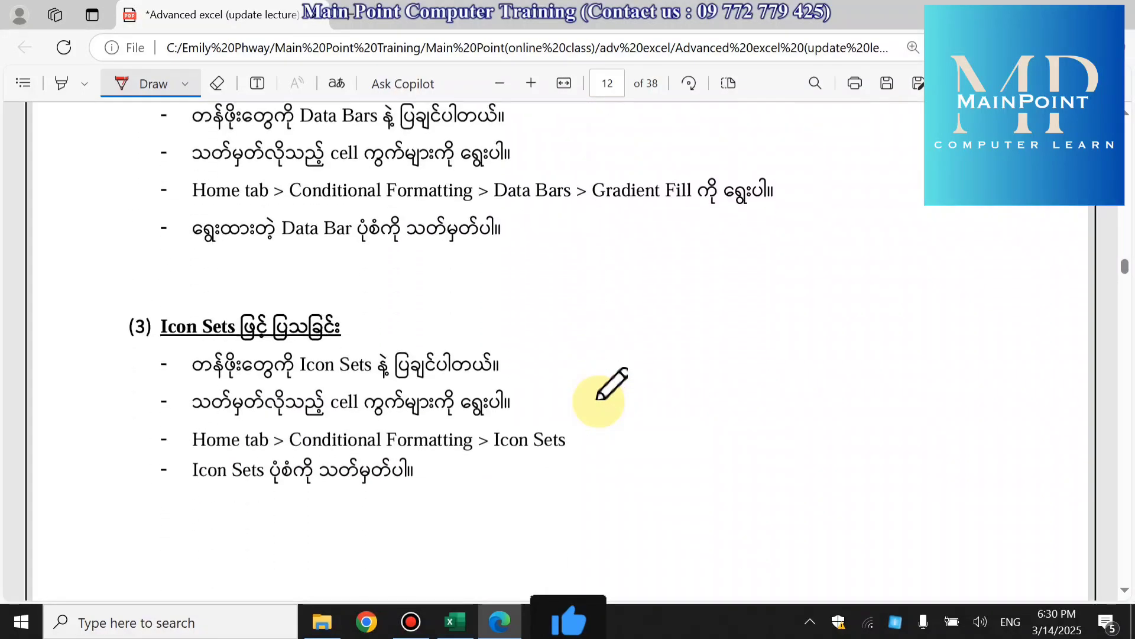
pyautogui.scroll(-9, 611, 384)
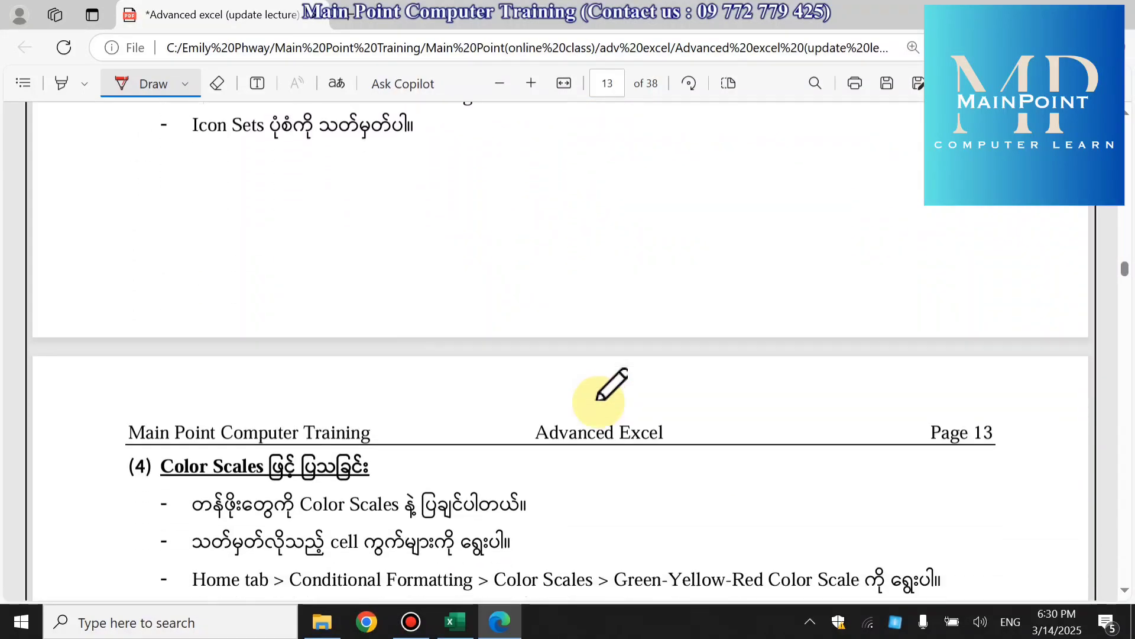
pyautogui.scroll(-8, 611, 385)
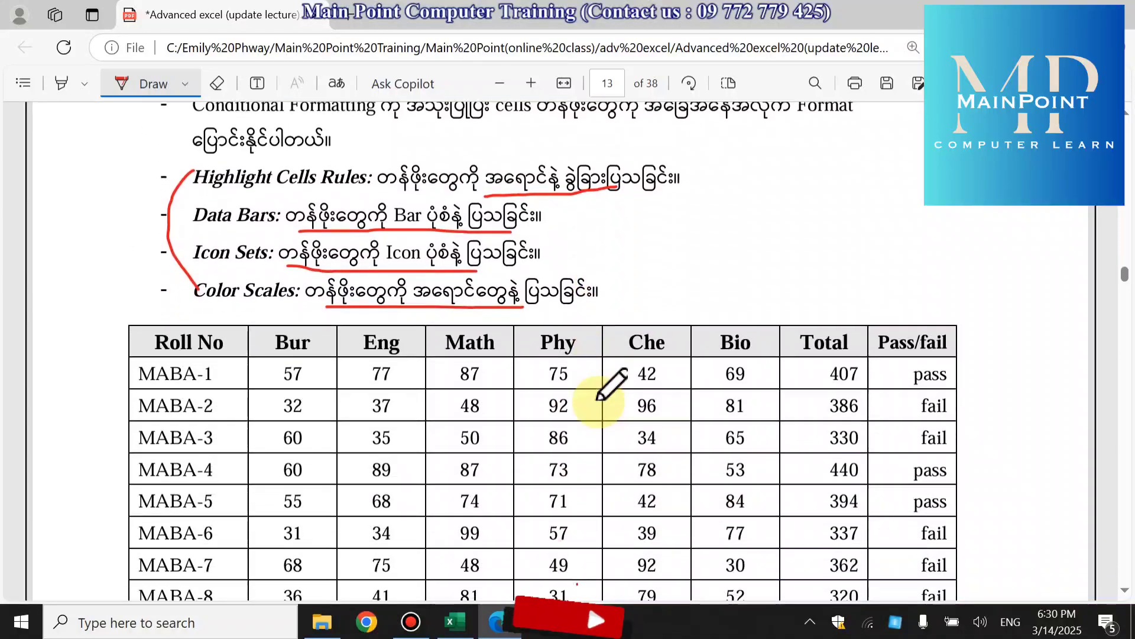
pyautogui.scroll(-5, 611, 384)
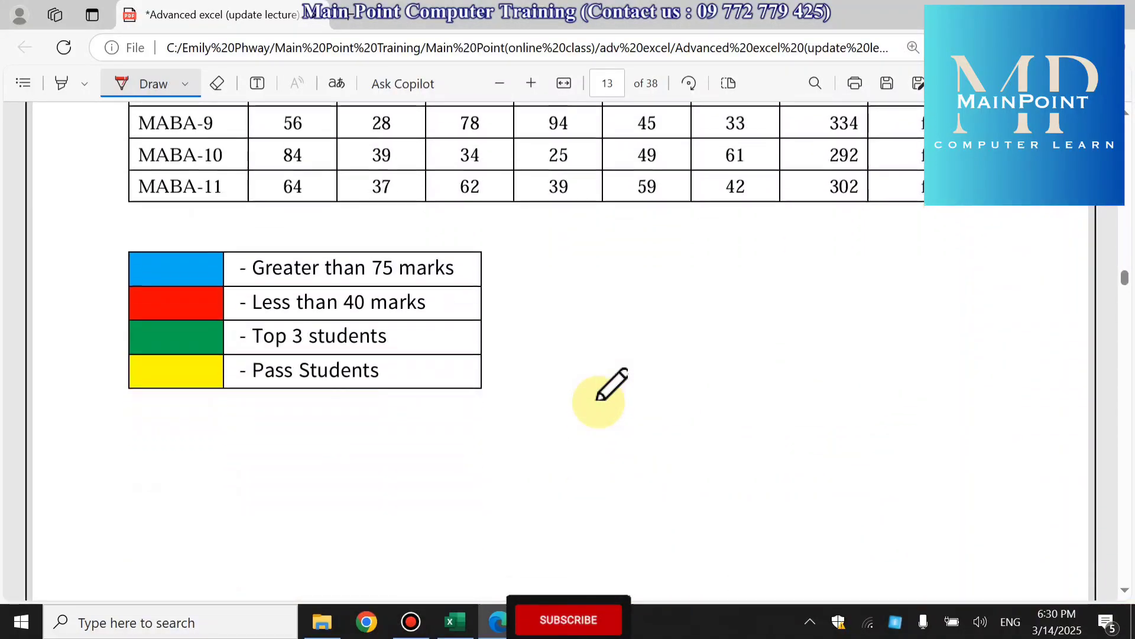
pyautogui.scroll(4, 611, 384)
pyautogui.scroll(3, 599, 401)
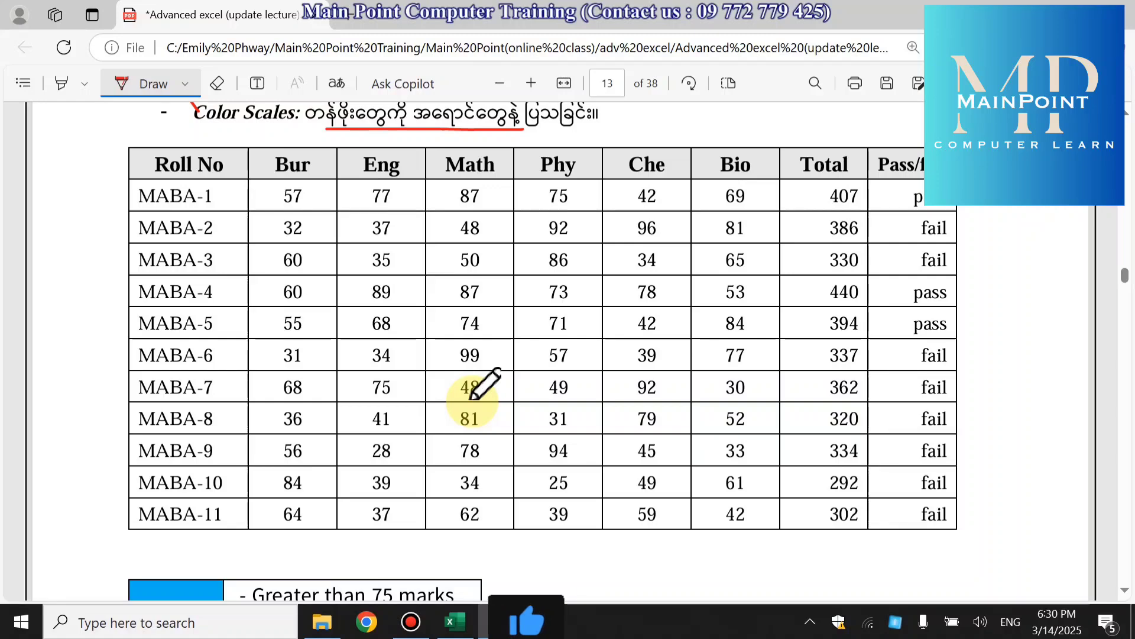
pyautogui.scroll(-4, 481, 386)
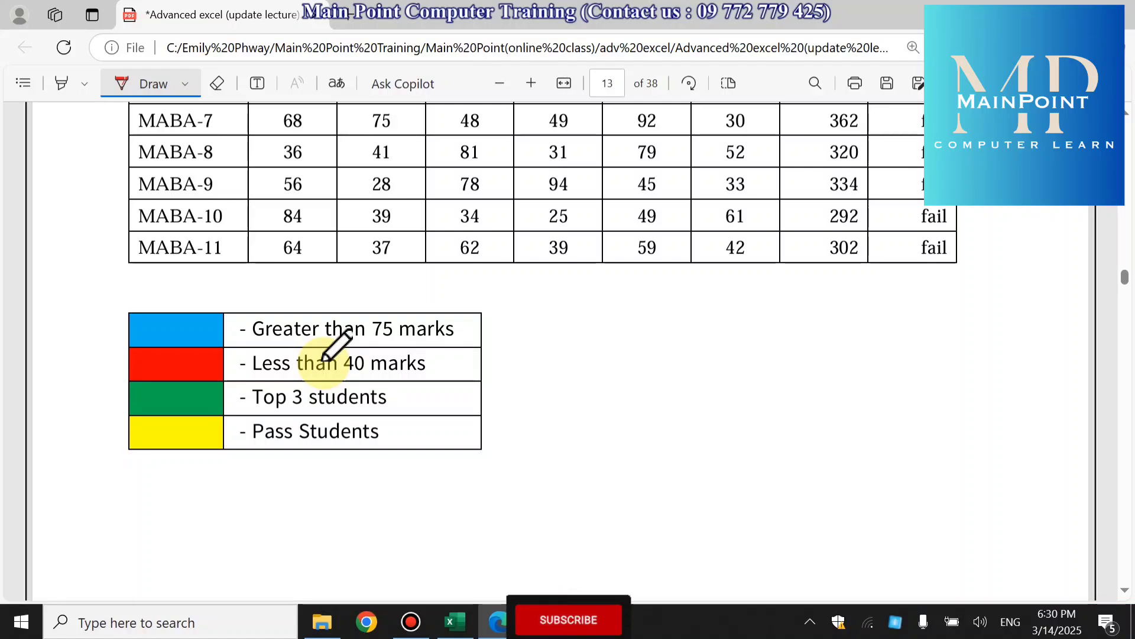
# - Draw a red vertical double-headed arrow along the Total column from MABA-1 to MABA-11 in the exercise table
pyautogui.scroll(3, 378, 408)
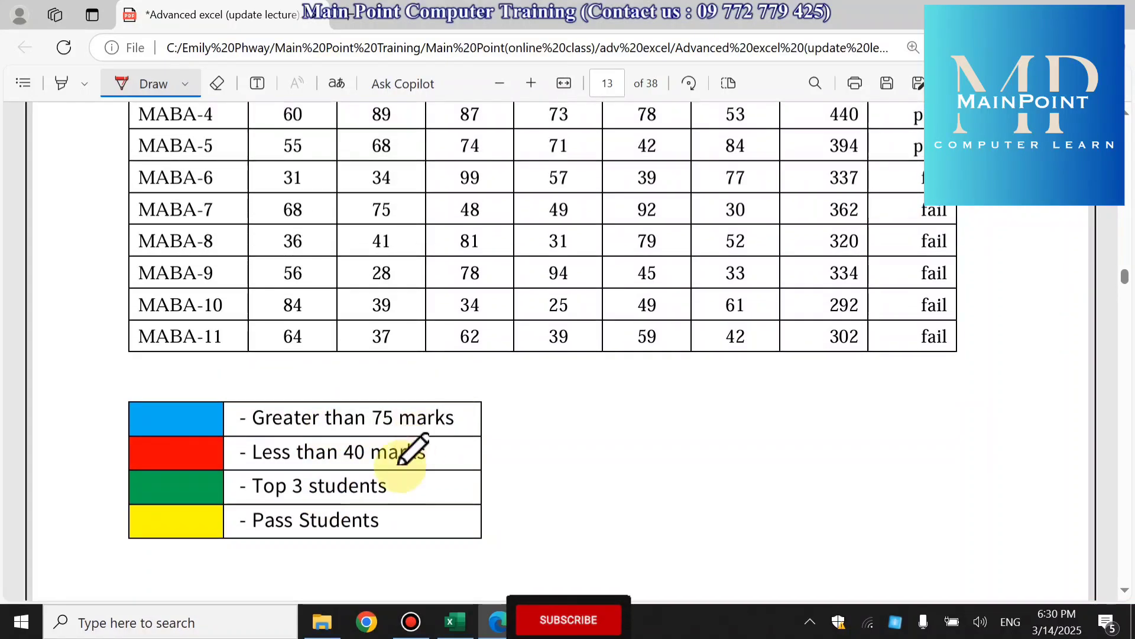
pyautogui.scroll(6, 671, 367)
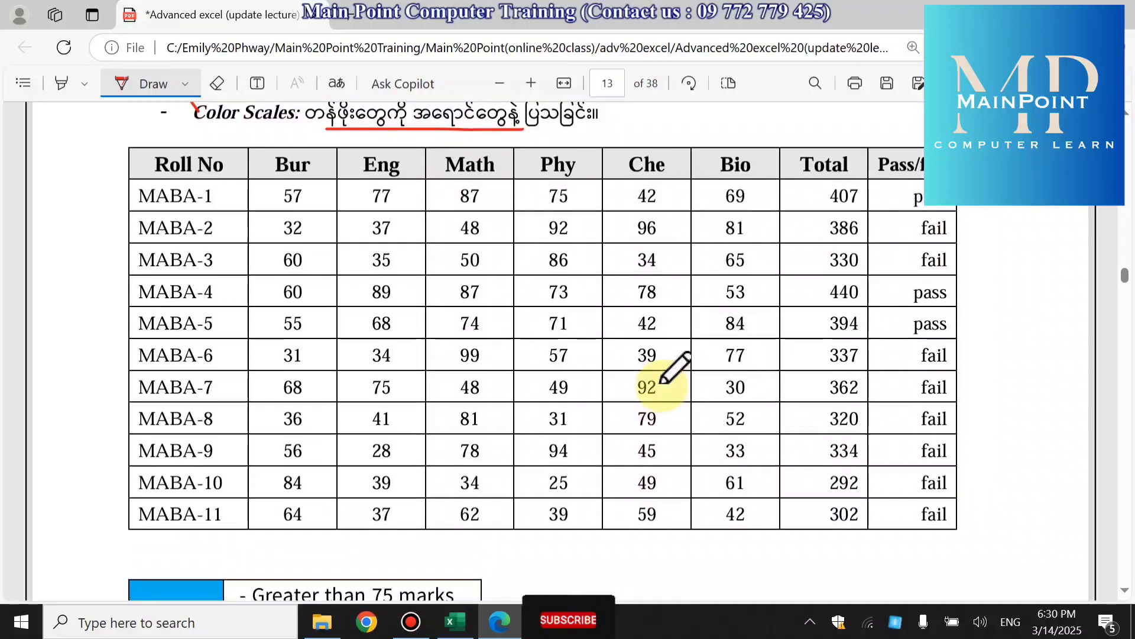
pyautogui.moveTo(806, 189)
pyautogui.mouseDown()
pyautogui.moveTo(798, 521)
pyautogui.moveTo(786, 512)
pyautogui.moveTo(798, 522)
pyautogui.moveTo(810, 500)
pyautogui.mouseUp()
pyautogui.moveTo(787, 195)
pyautogui.mouseDown()
pyautogui.moveTo(807, 189)
pyautogui.moveTo(817, 208)
pyautogui.mouseUp()
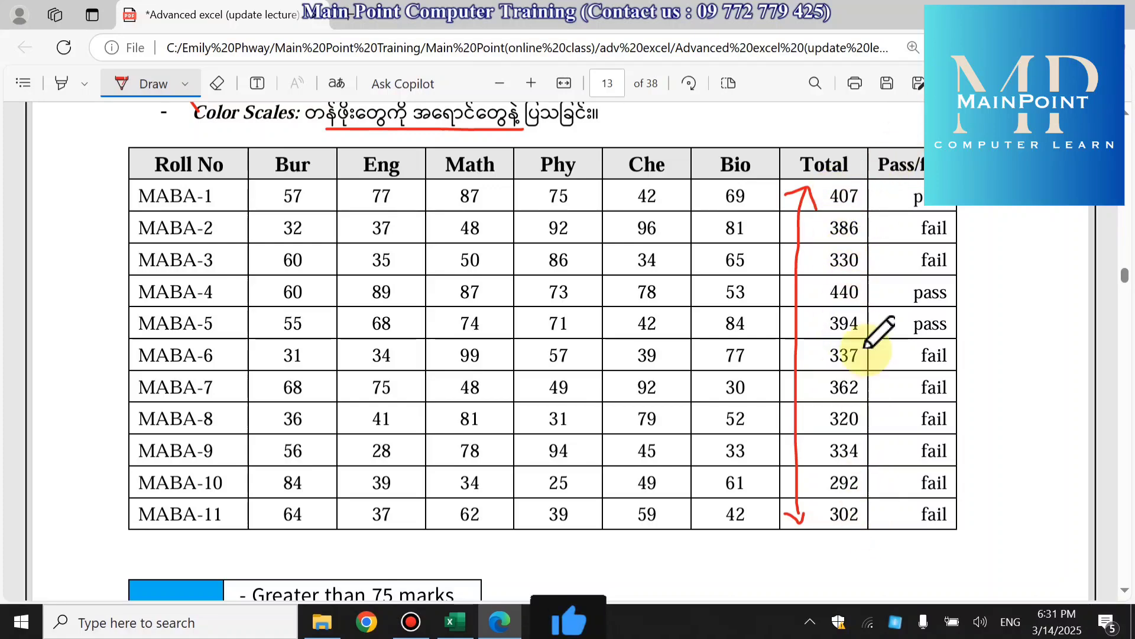
# - Draw red check marks beside Top 3 students and Pass Students in the colour legend below the table
pyautogui.scroll(-4, 817, 464)
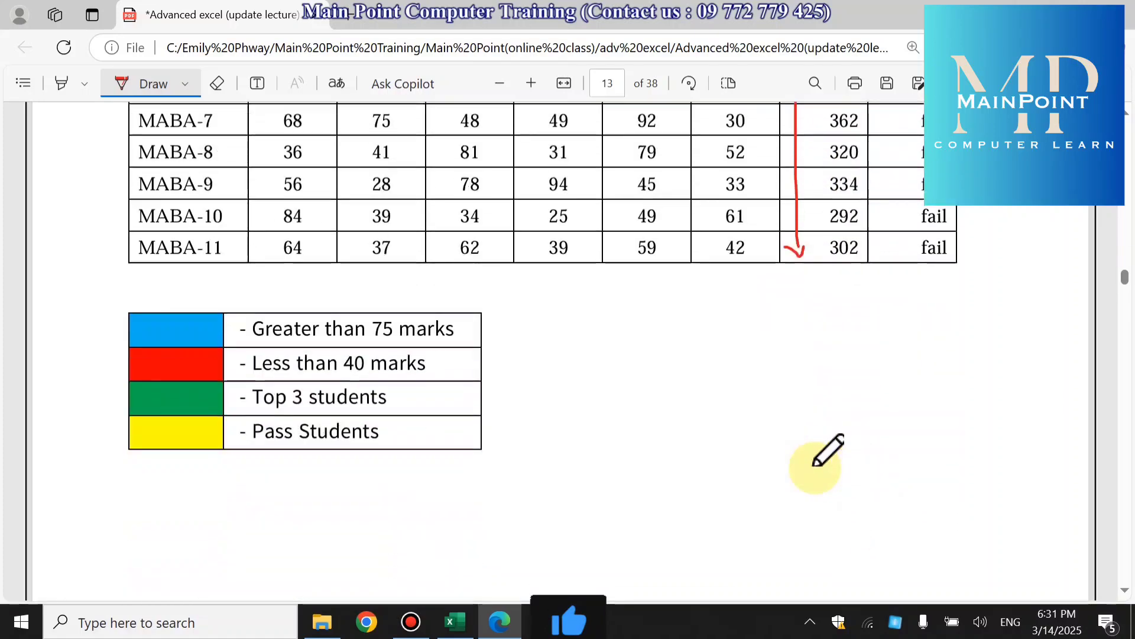
pyautogui.moveTo(397, 399); pyautogui.dragTo(440, 376)
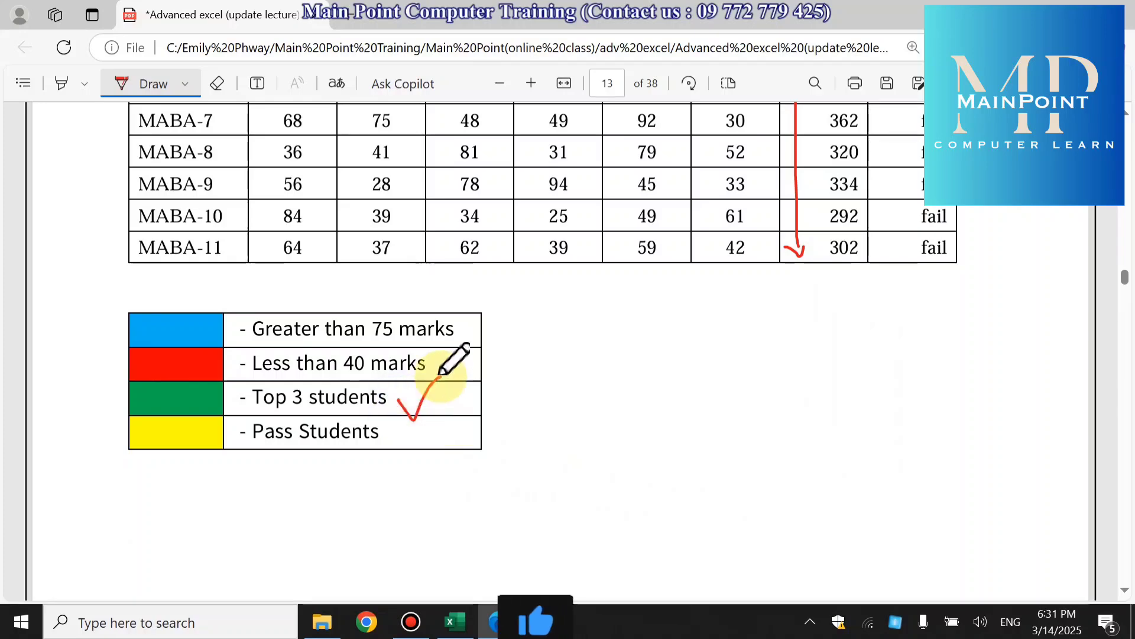
pyautogui.scroll(5, 789, 426)
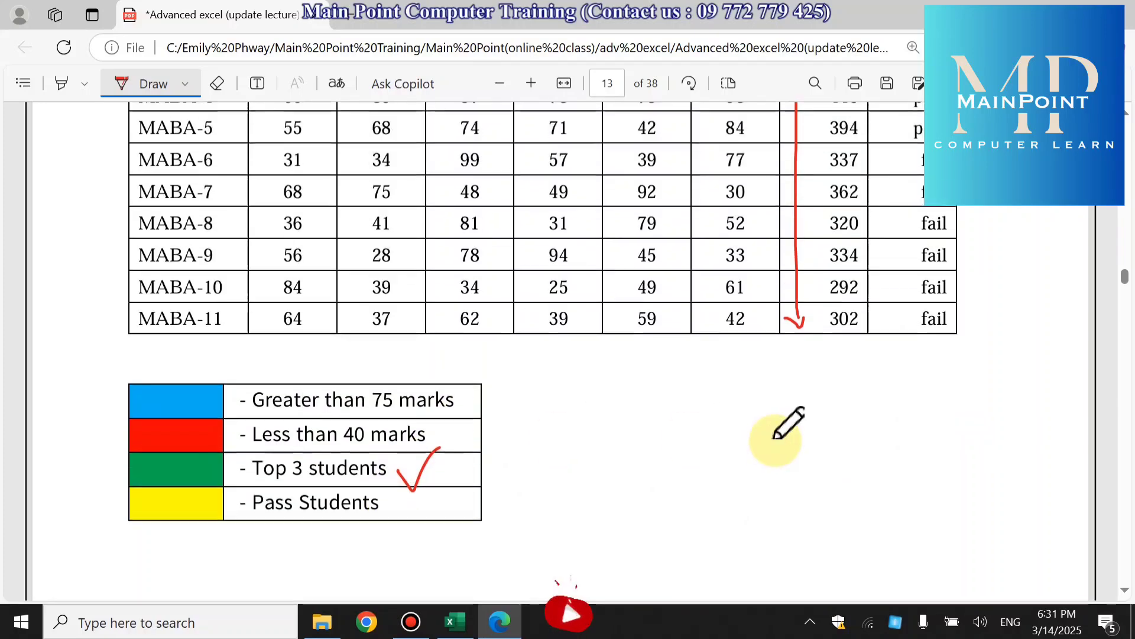
pyautogui.scroll(-5, 905, 426)
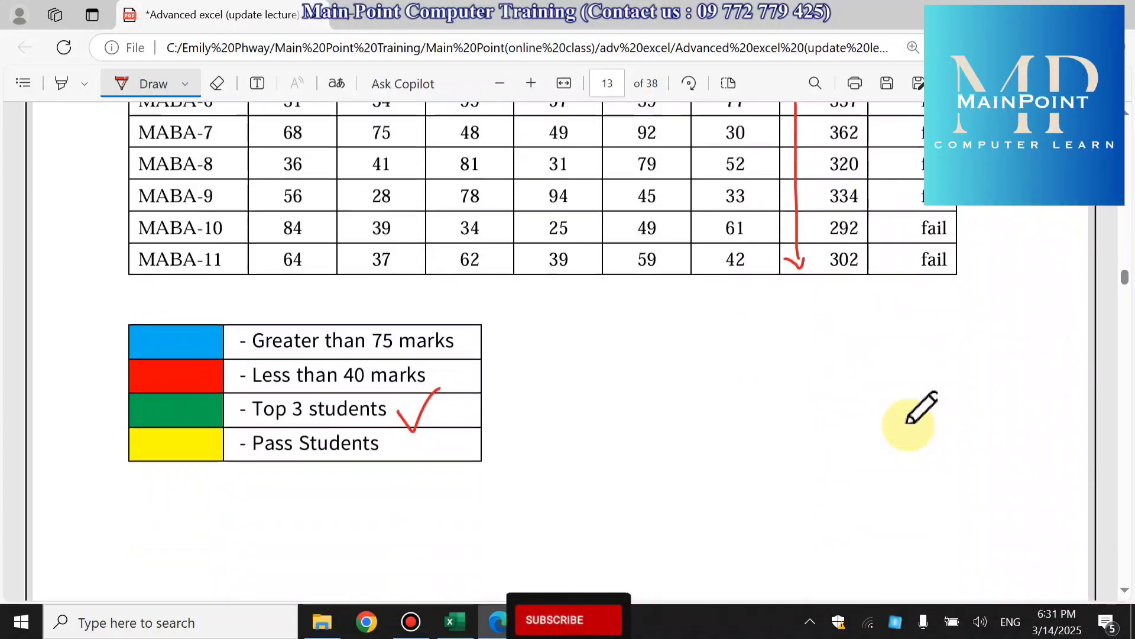
pyautogui.moveTo(408, 438)
pyautogui.mouseDown()
pyautogui.moveTo(421, 452)
pyautogui.moveTo(442, 424)
pyautogui.mouseUp()
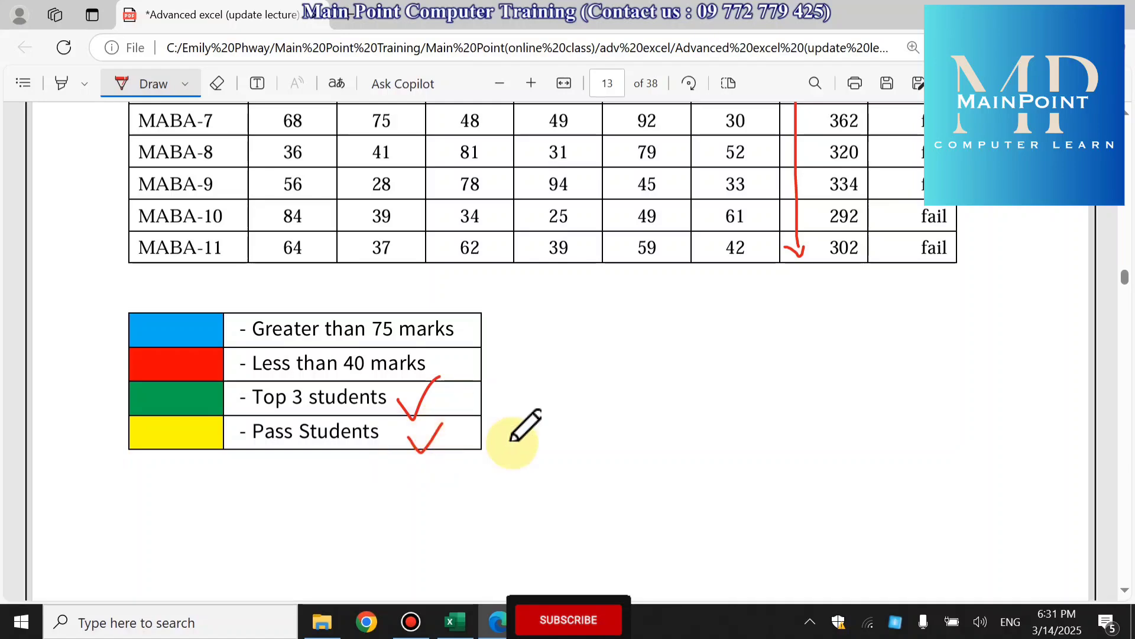
pyautogui.scroll(2, 695, 434)
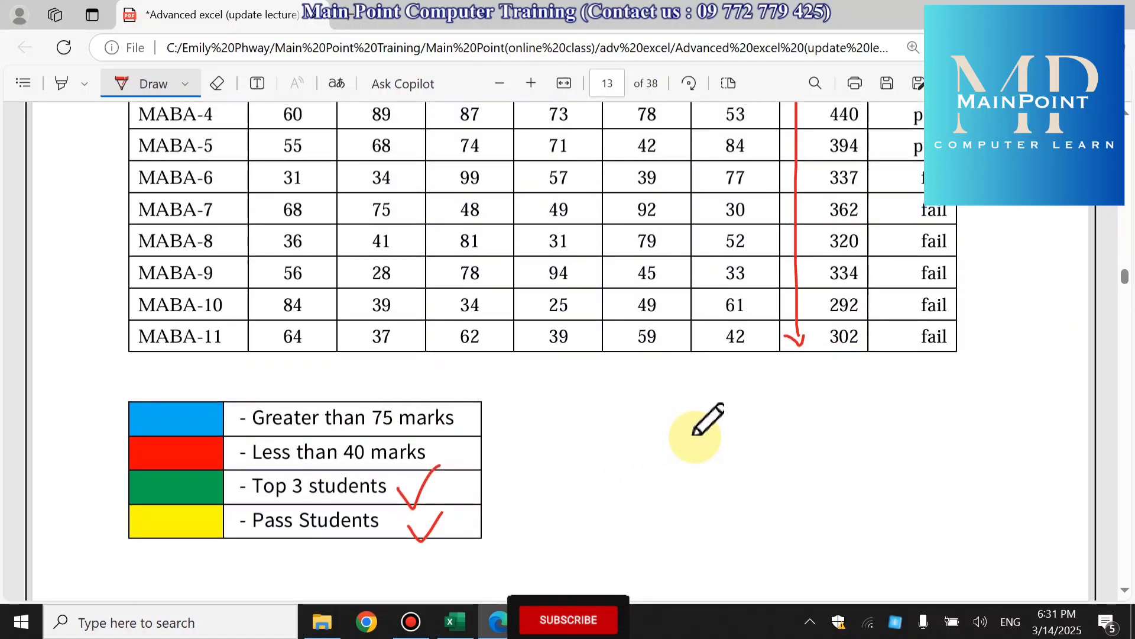
pyautogui.scroll(4, 695, 433)
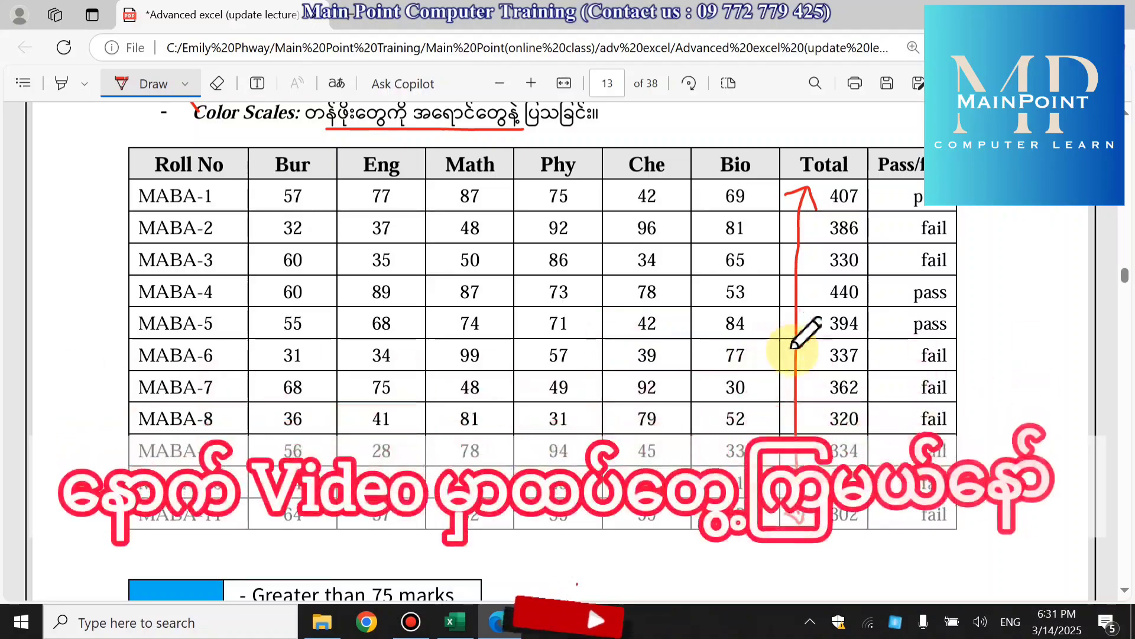
pyautogui.scroll(-2, 795, 346)
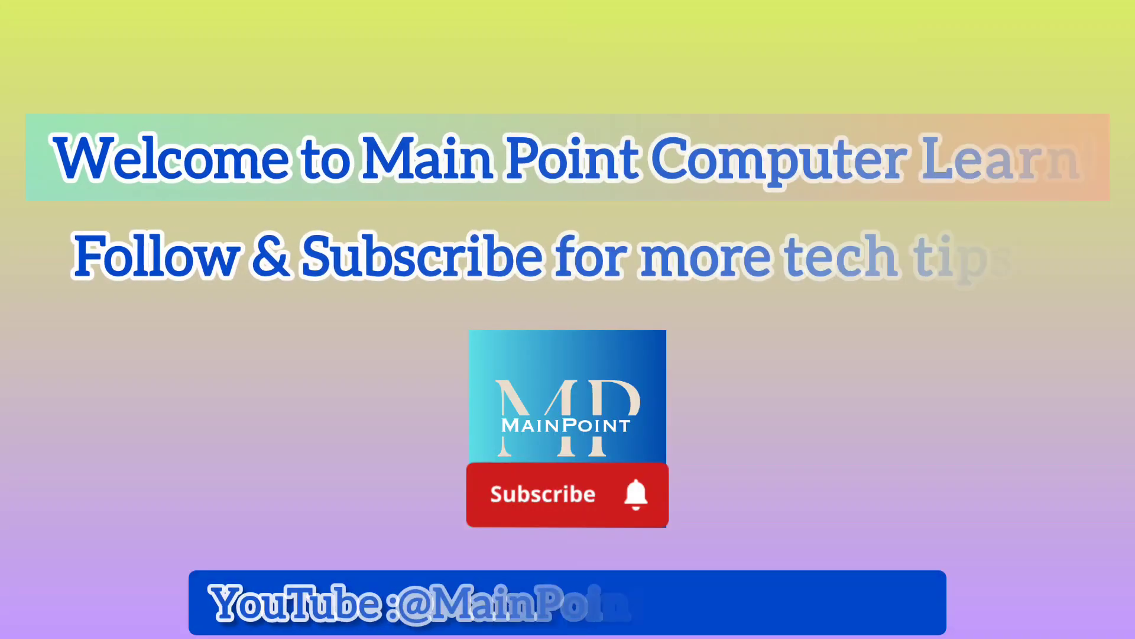